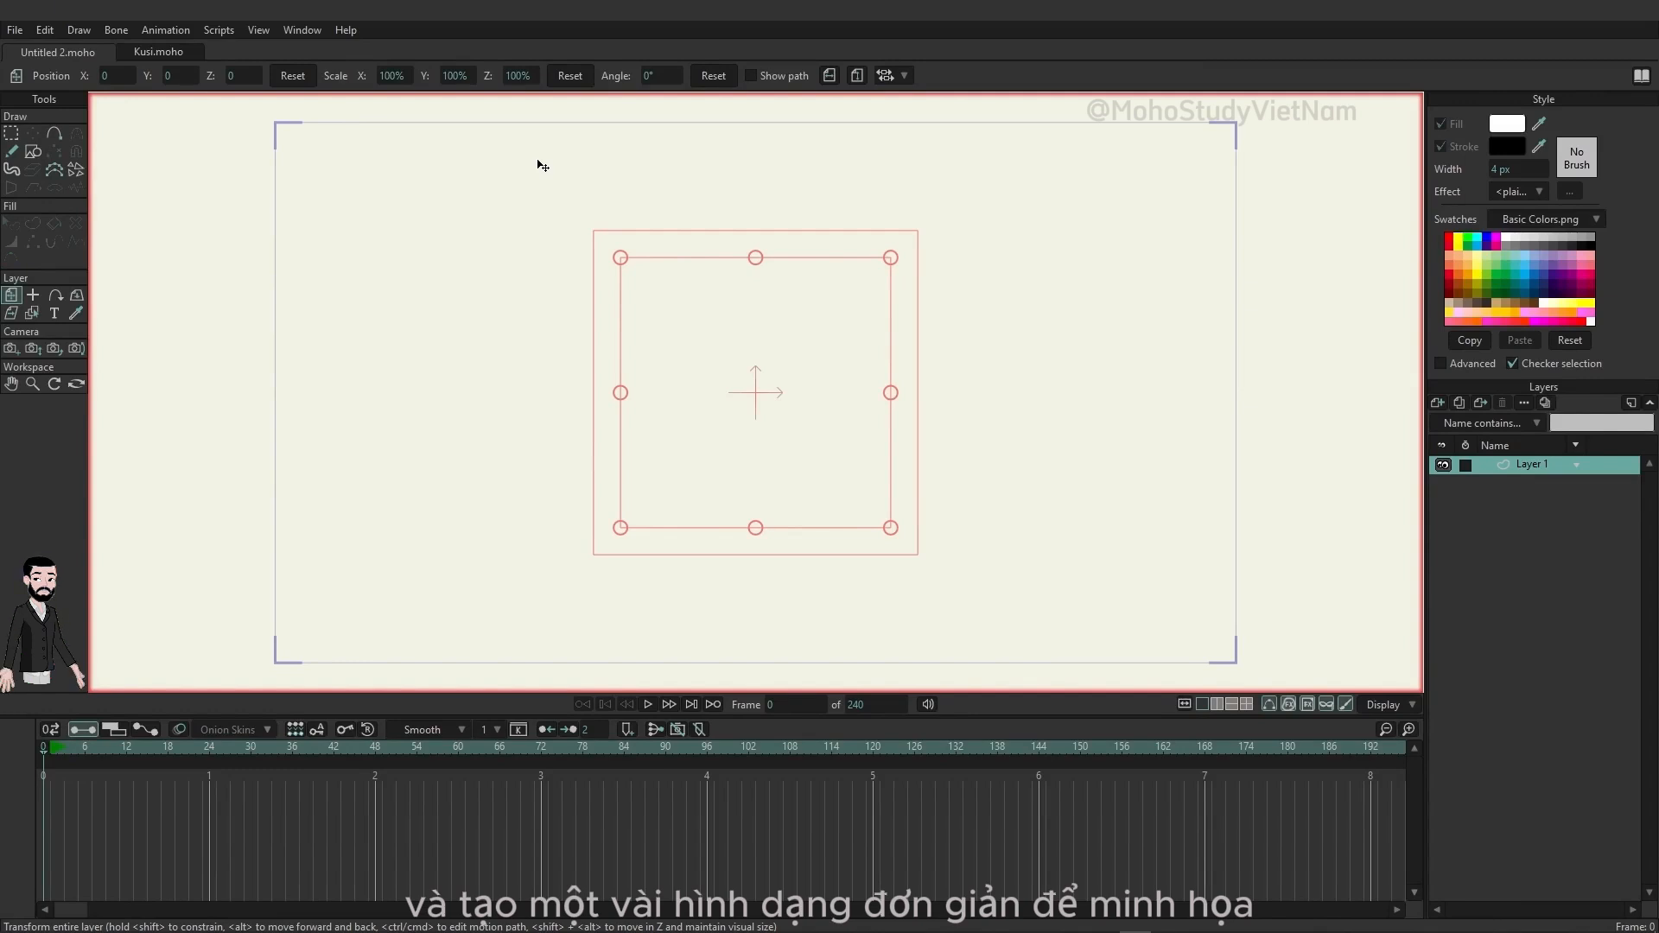
# View the character in the Kusi.moho document and return to the Untitled 2.moho document.
pyautogui.click(159, 52)
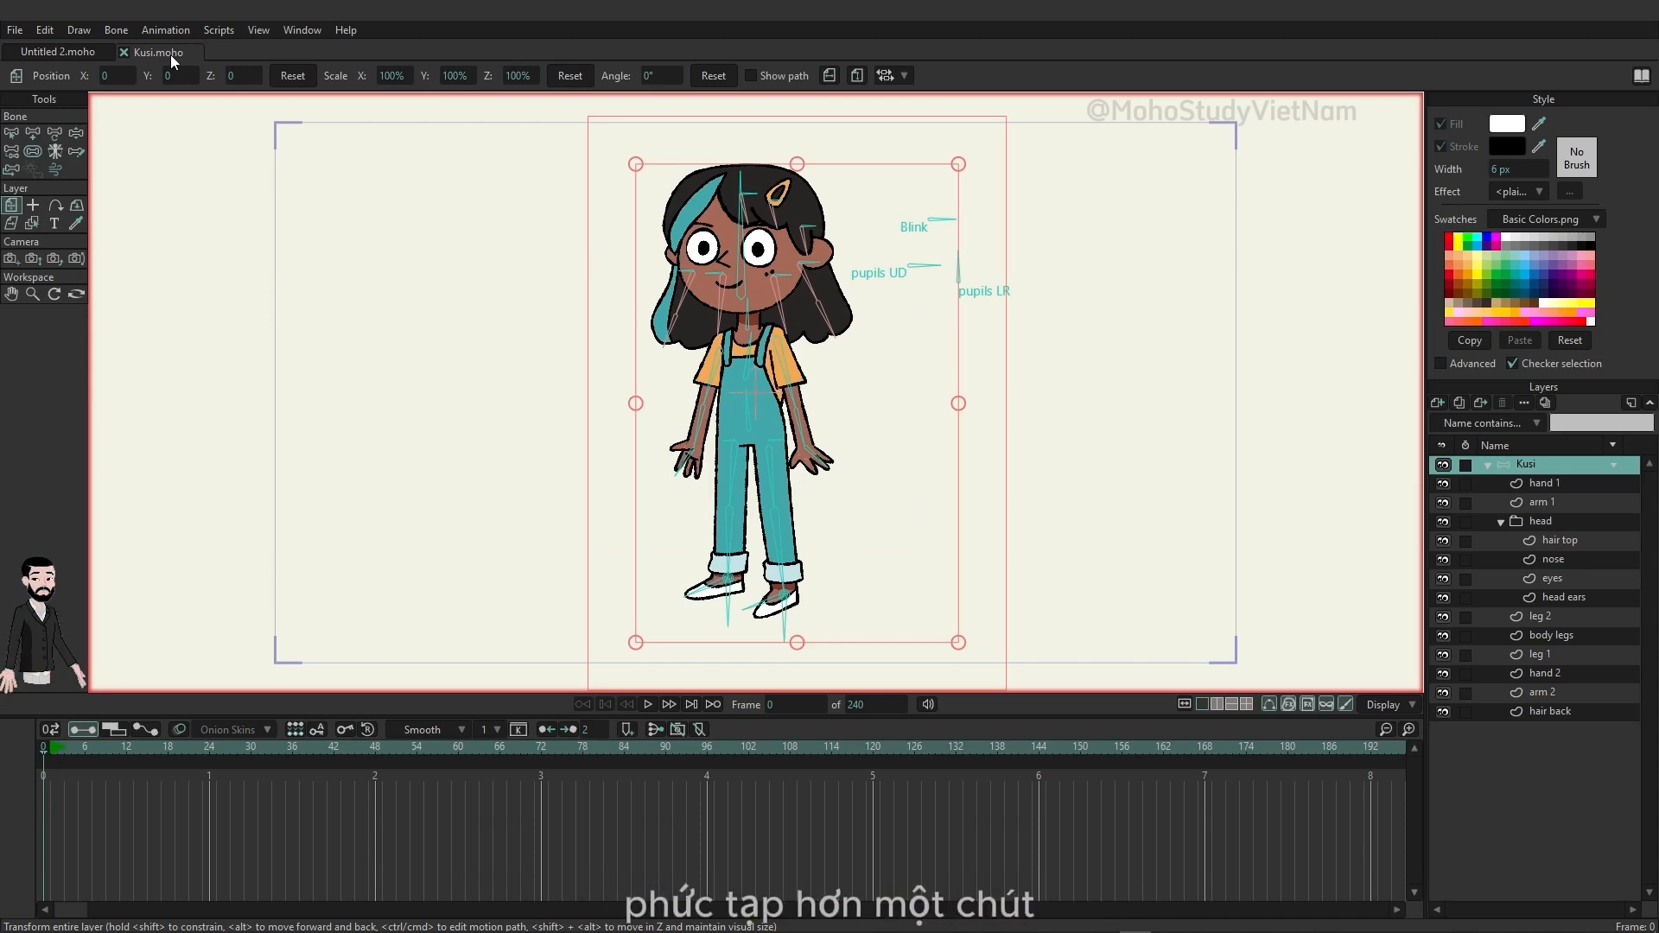
pyautogui.click(69, 50)
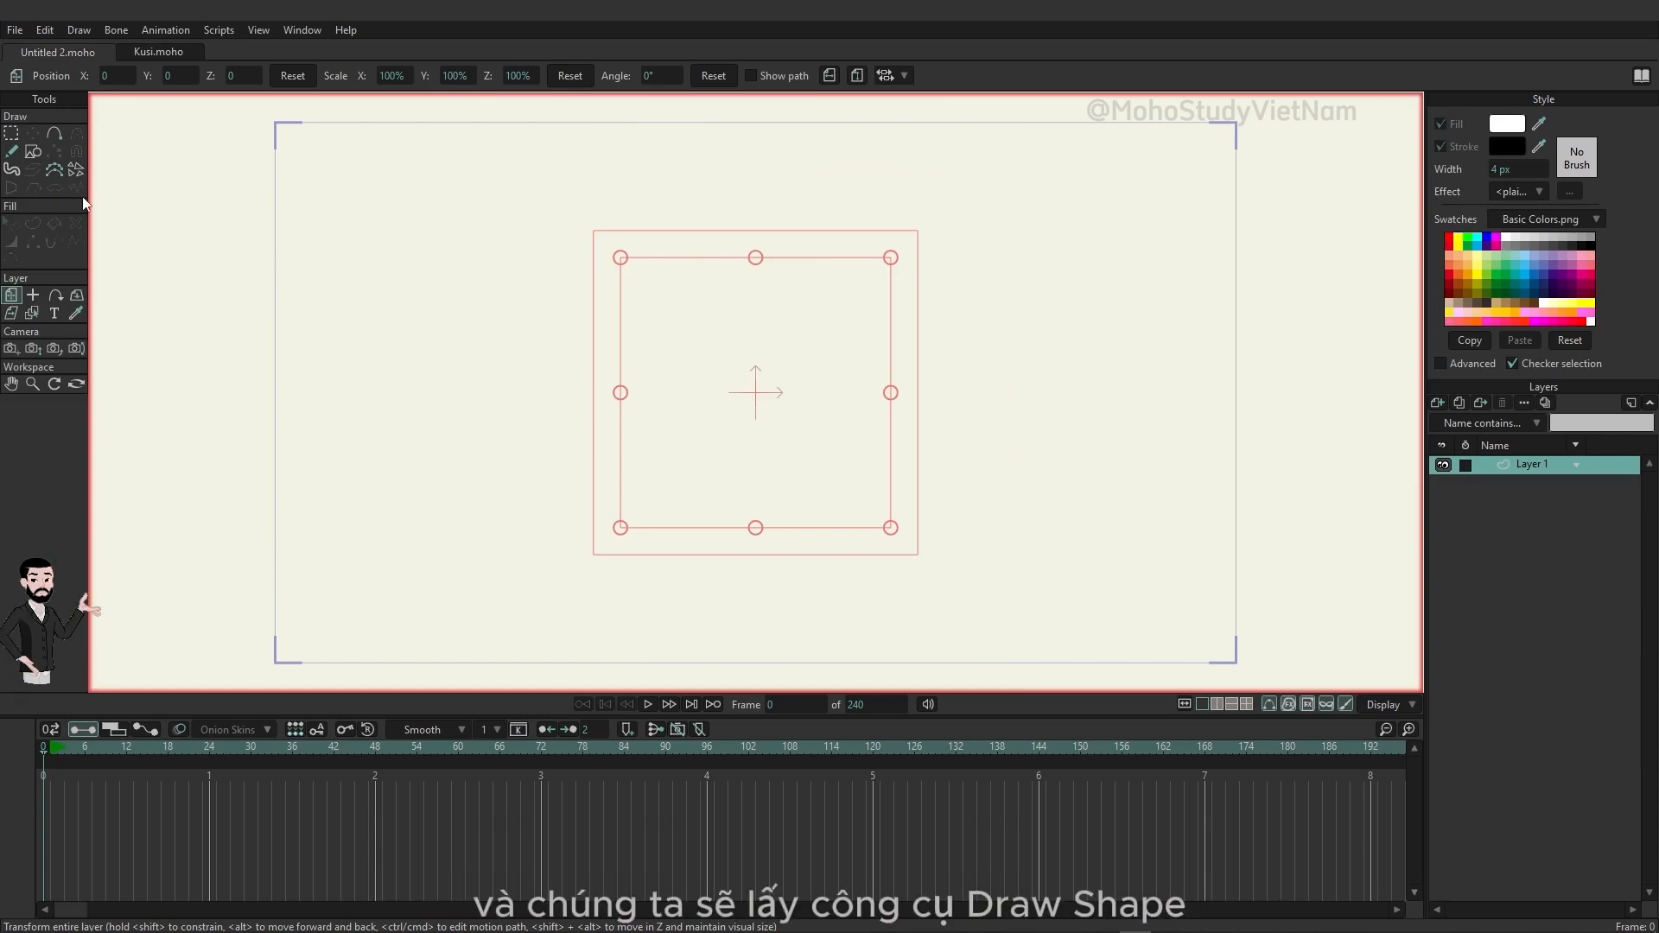
# Choose the oval shape of the Draw Shape tool and set the fill colour to light blue 4AADD2.
pyautogui.click(35, 150)
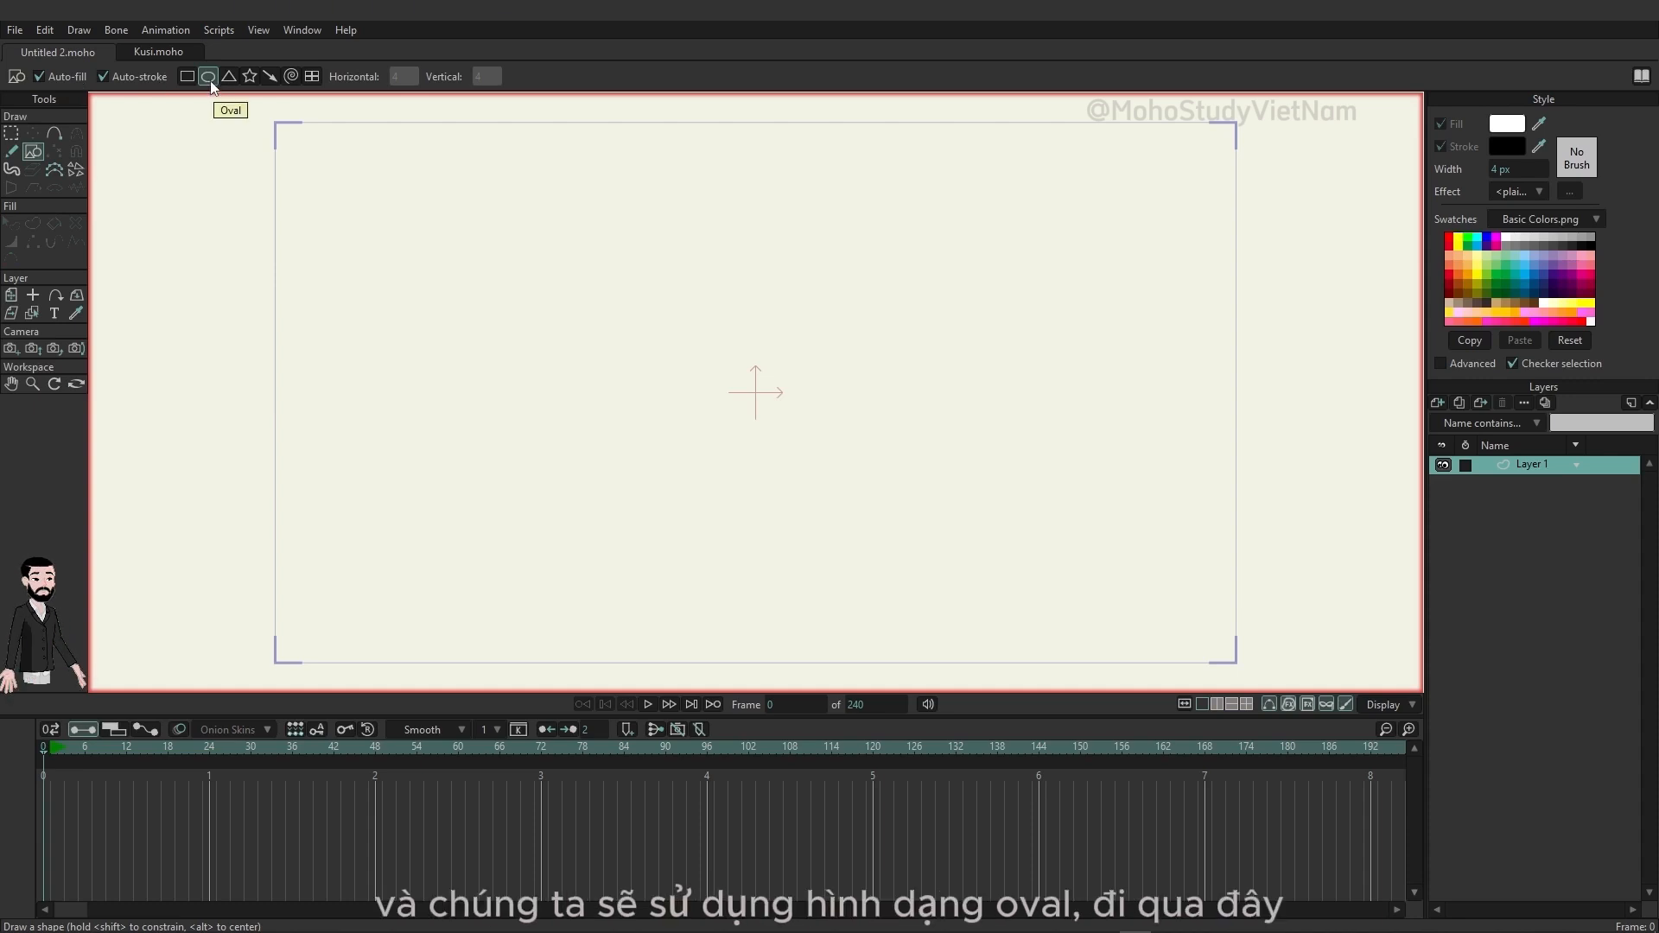
pyautogui.click(1507, 126)
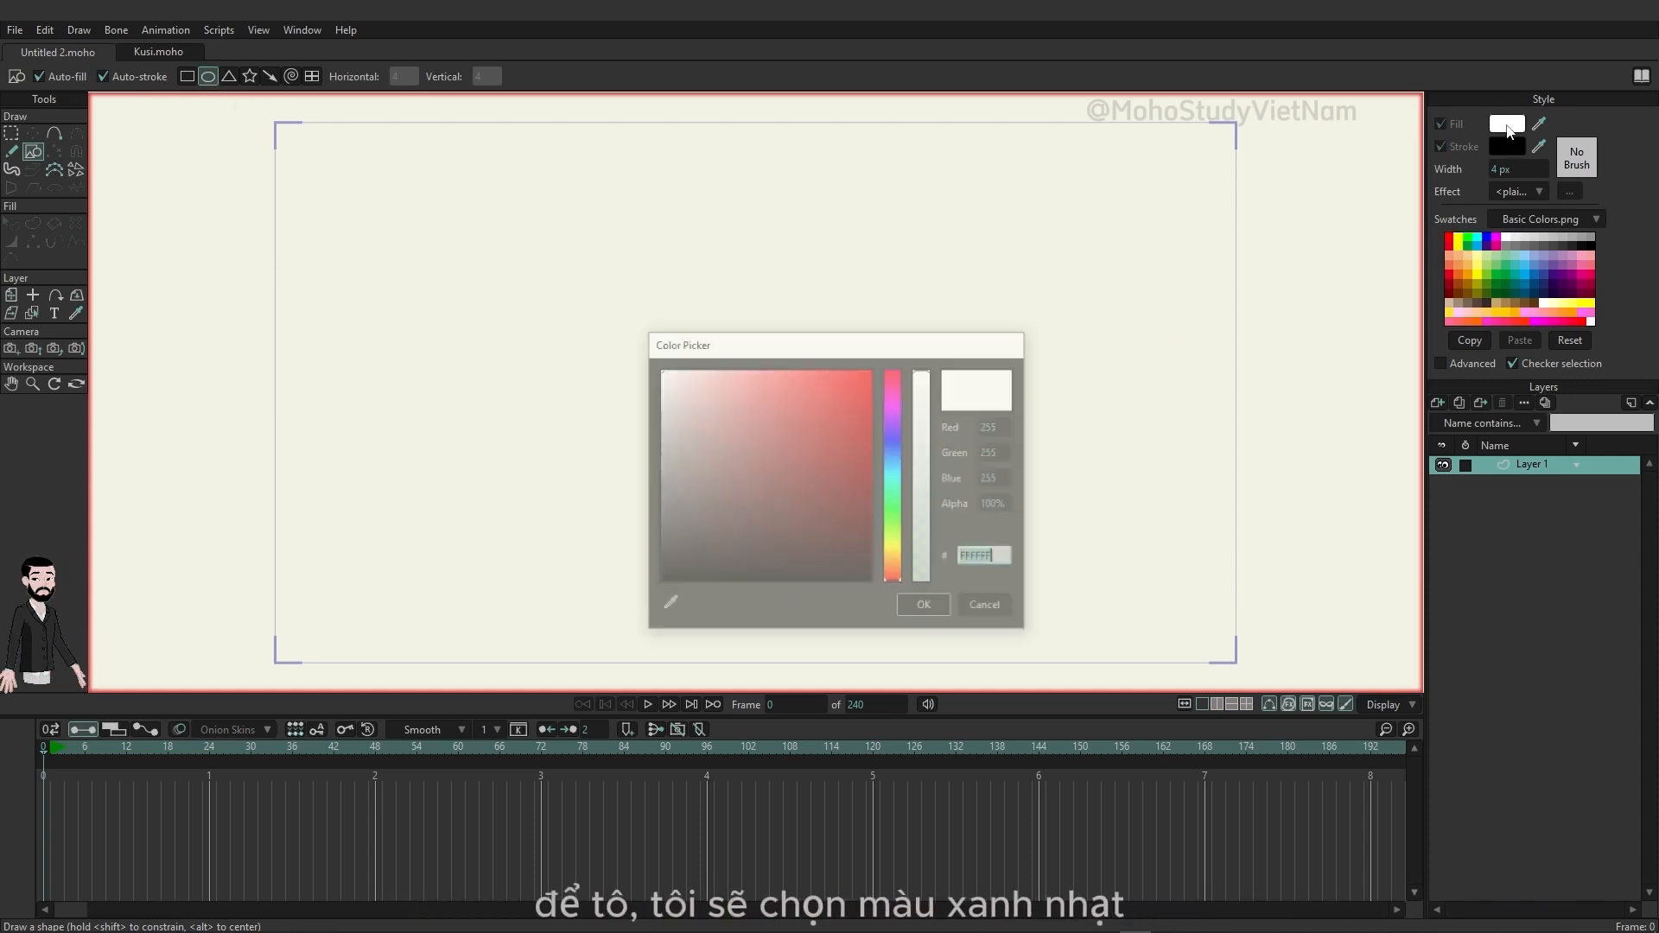
pyautogui.click(894, 465)
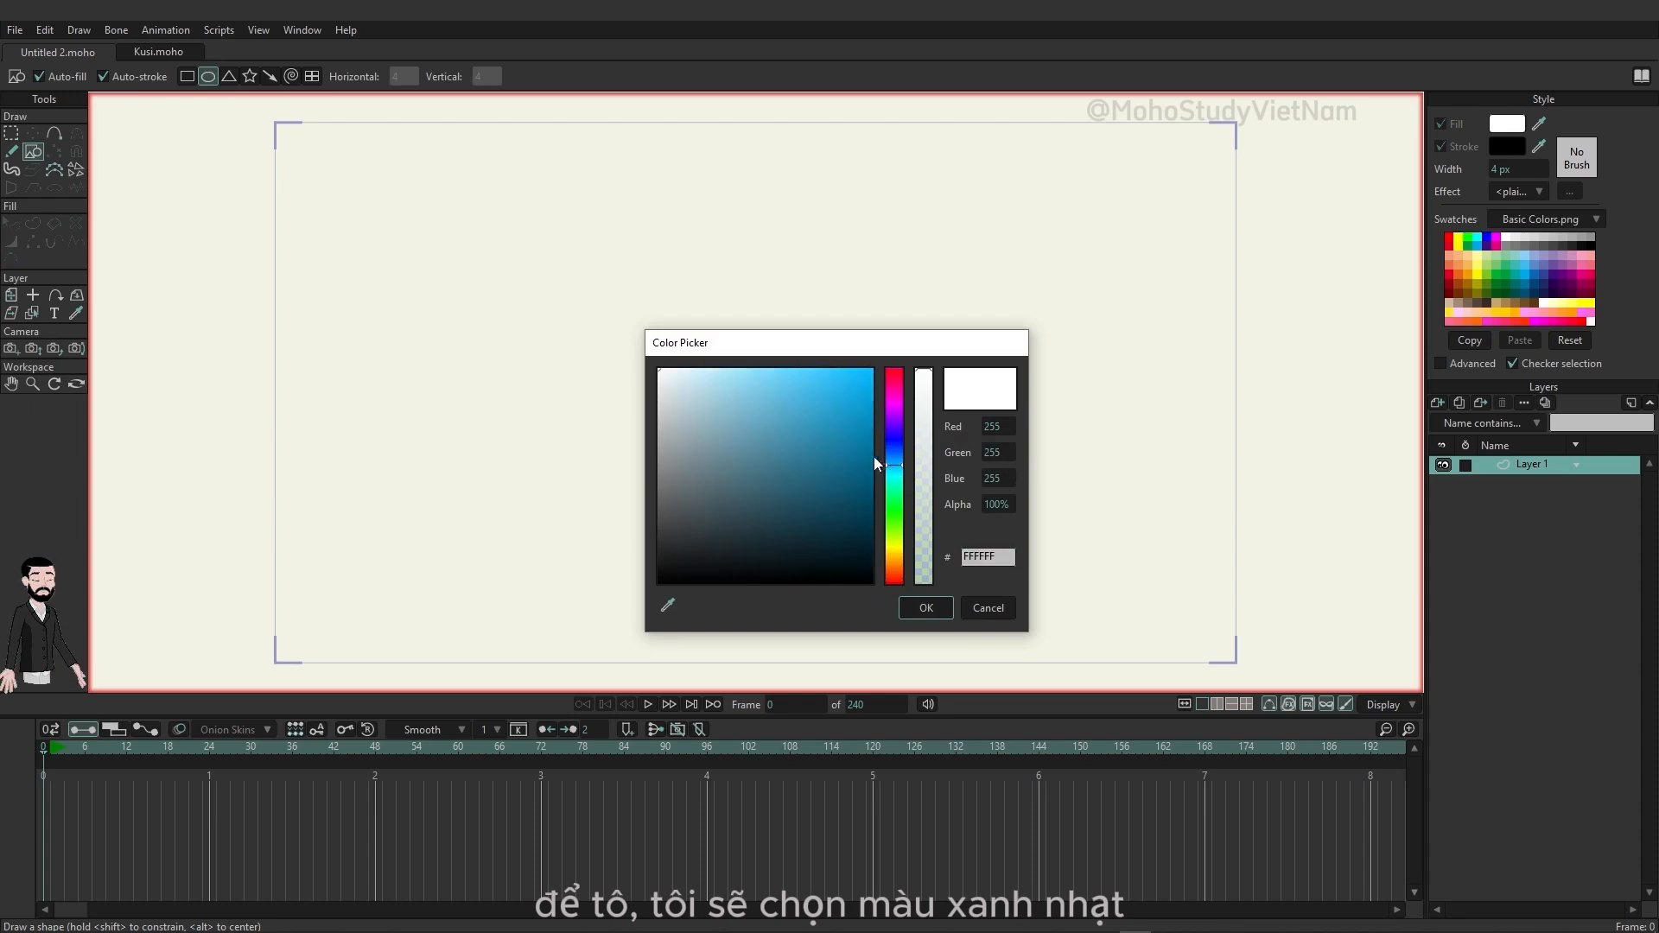
pyautogui.moveTo(822, 421)
pyautogui.mouseDown()
pyautogui.moveTo(773, 382)
pyautogui.moveTo(797, 407)
pyautogui.mouseUp()
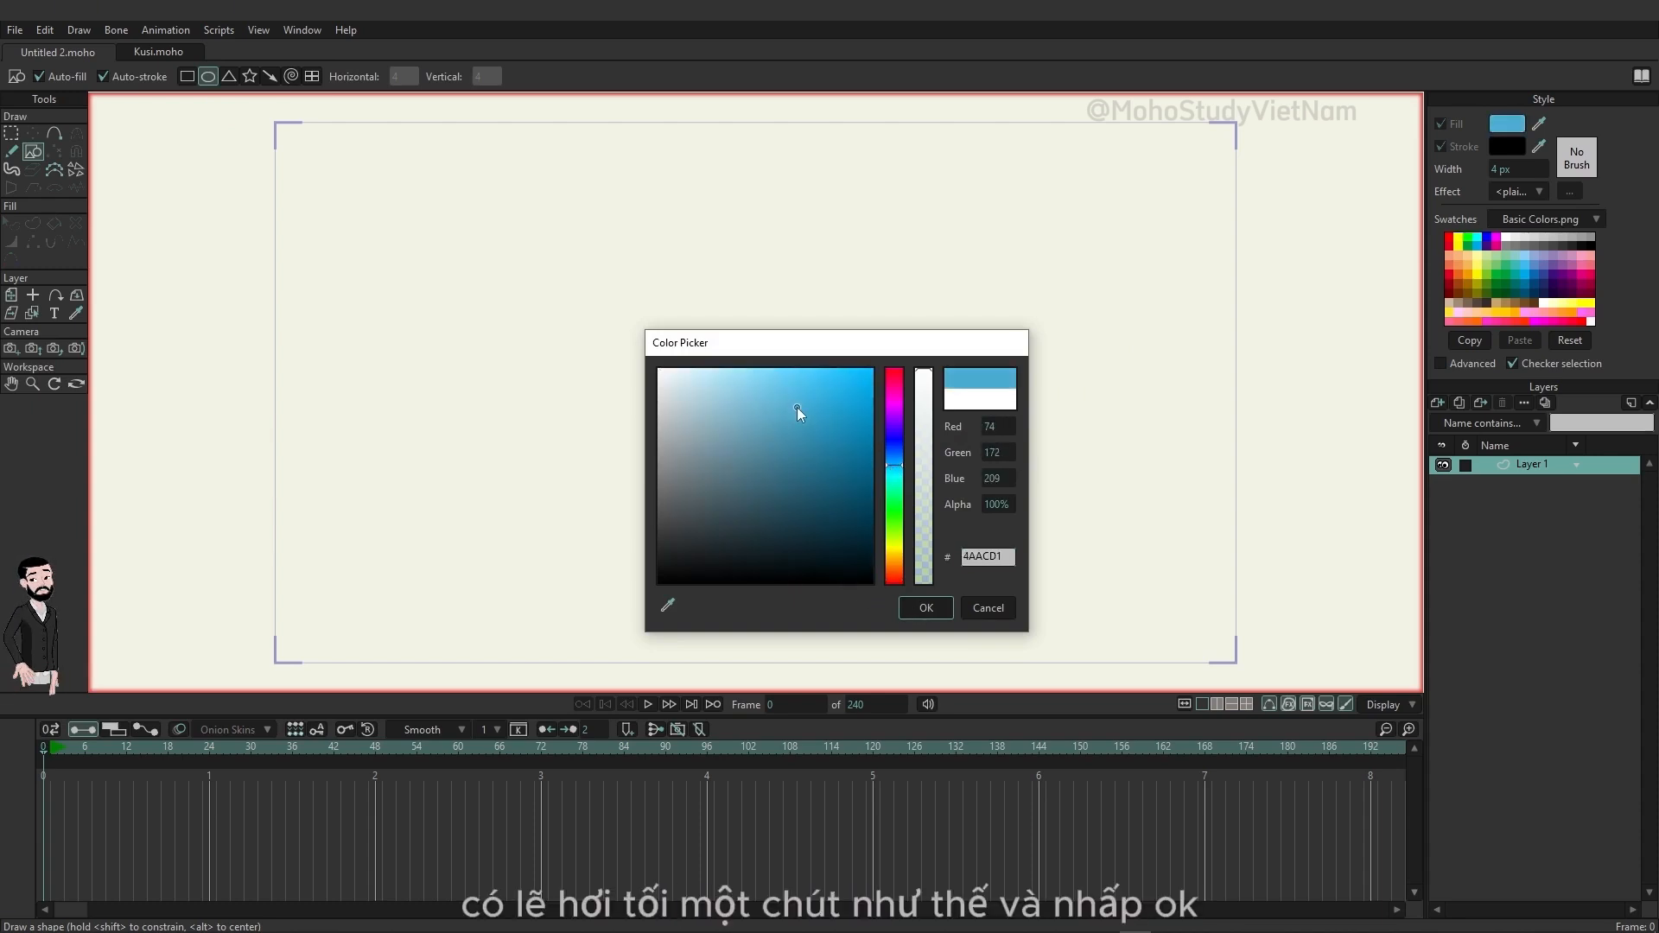
pyautogui.click(909, 607)
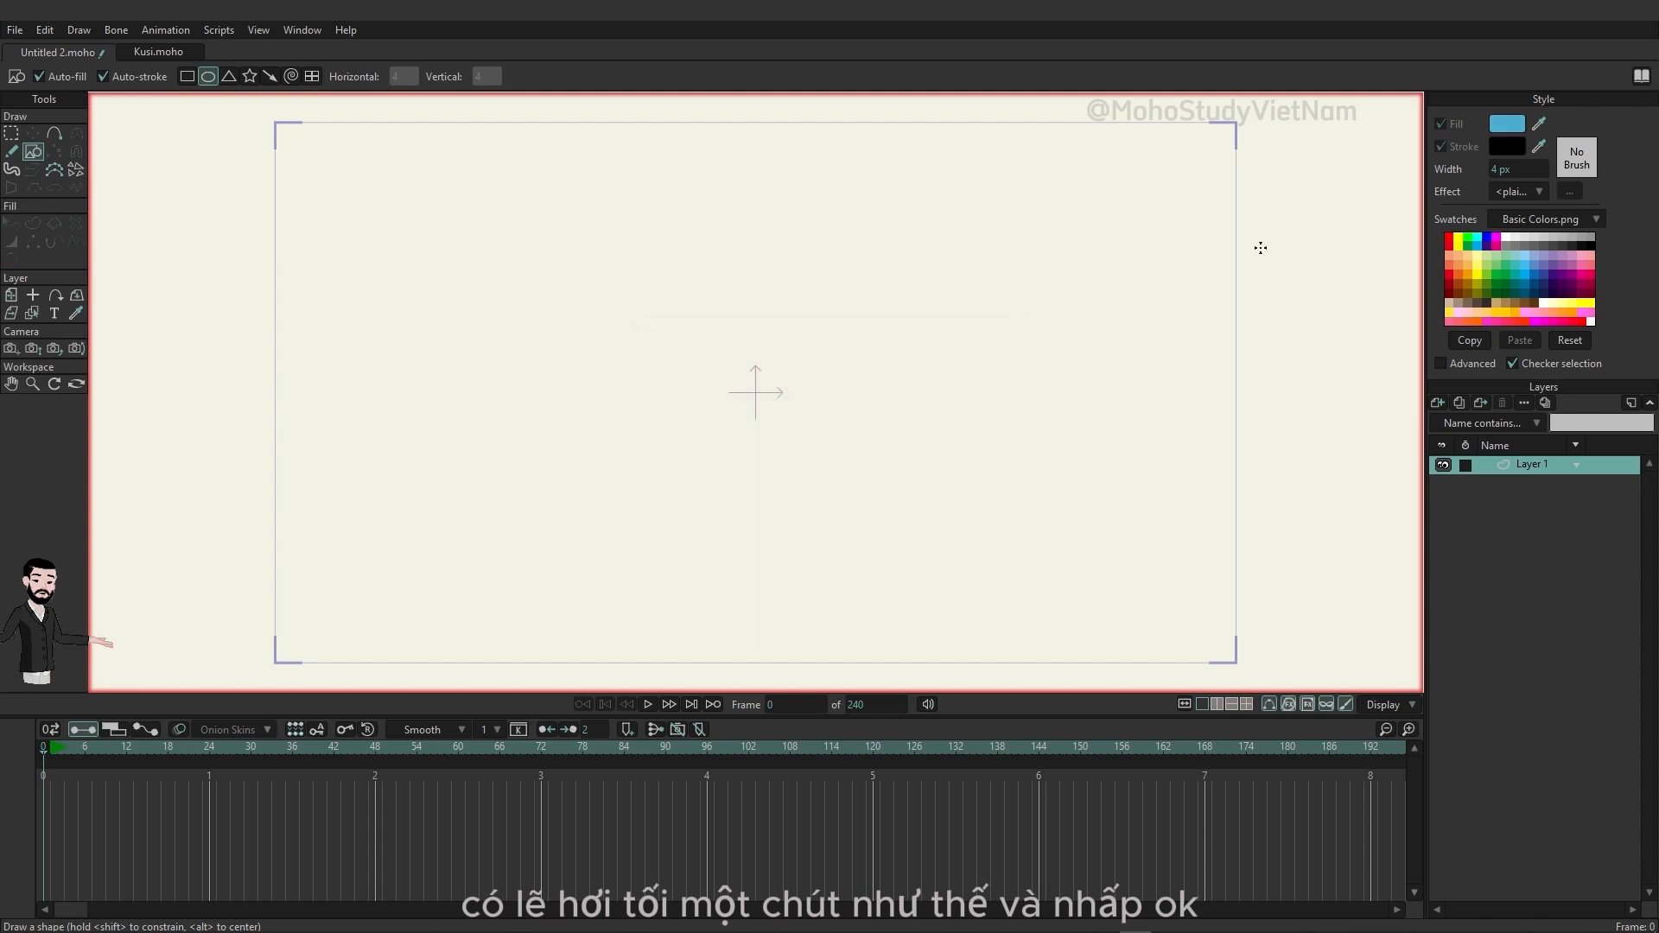
# Set the stroke colour to a medium blue, darker than the light blue fill.
pyautogui.click(1507, 146)
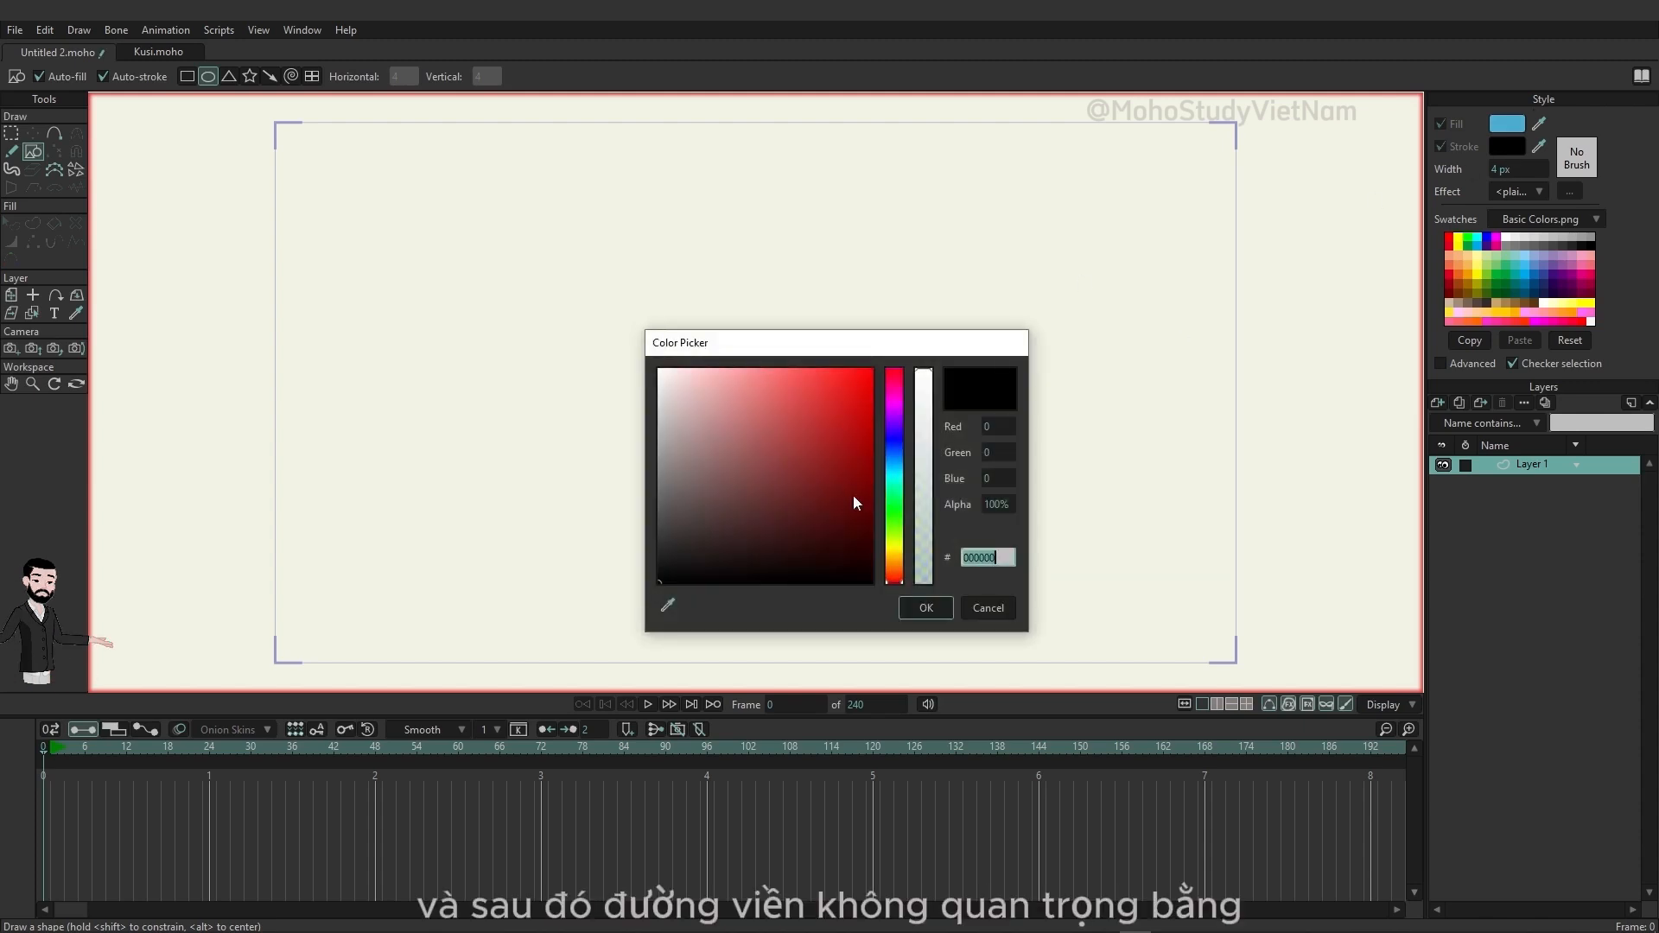
pyautogui.click(896, 442)
pyautogui.moveTo(865, 453)
pyautogui.mouseDown()
pyautogui.moveTo(862, 423)
pyautogui.moveTo(793, 420)
pyautogui.moveTo(813, 426)
pyautogui.mouseUp()
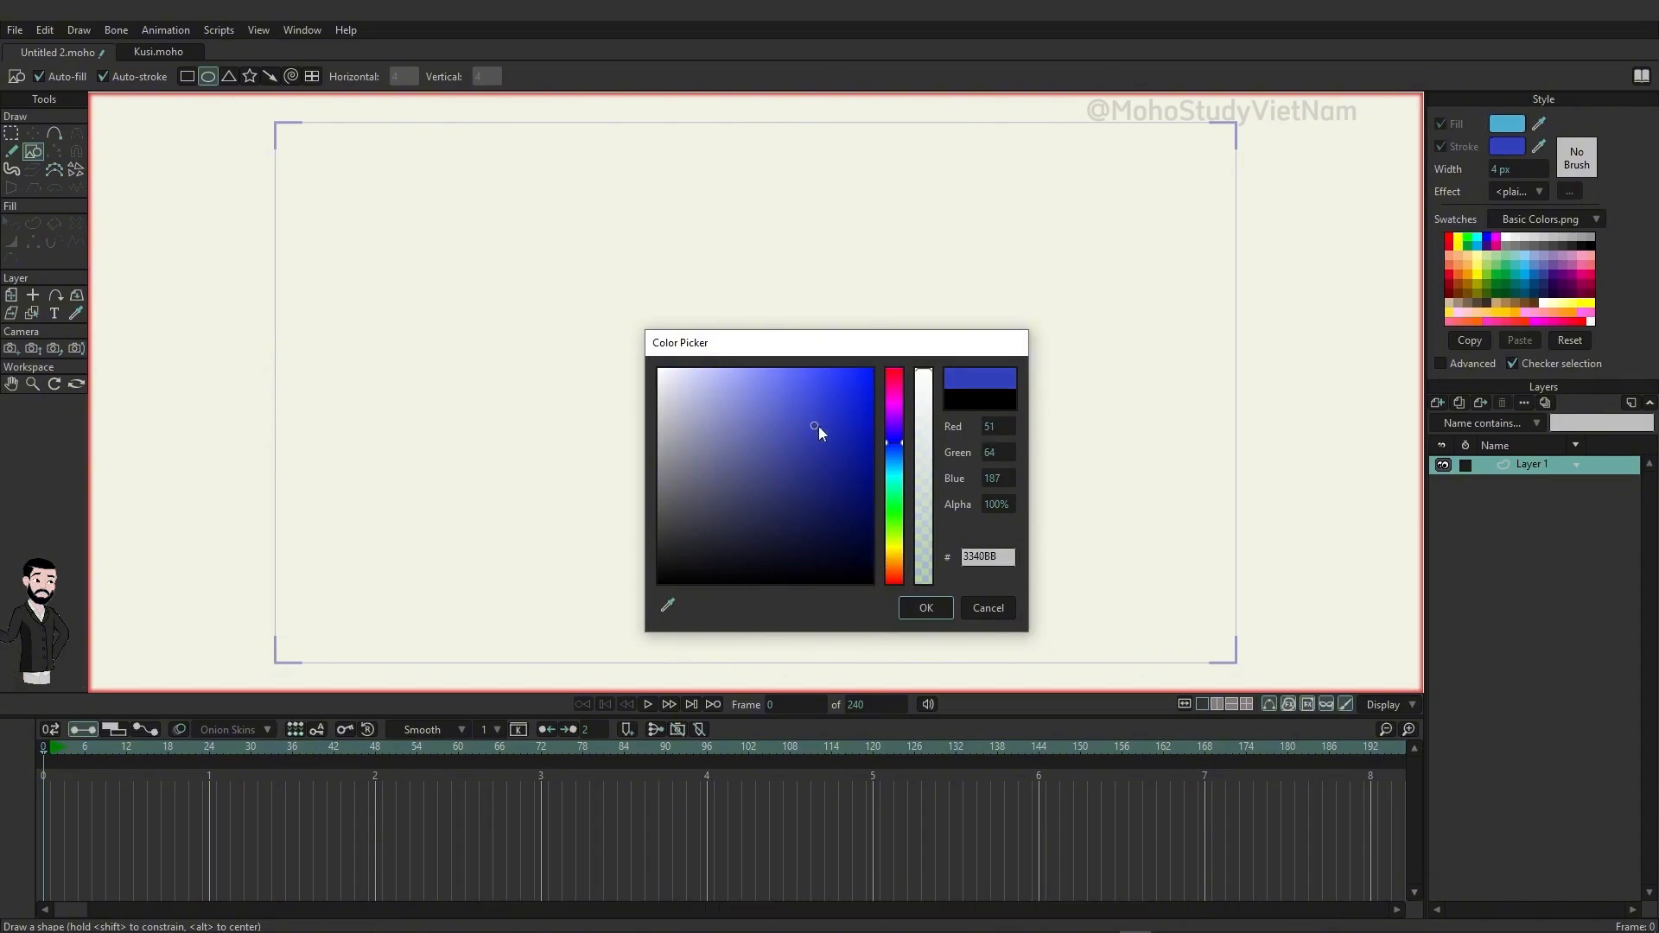
pyautogui.click(894, 454)
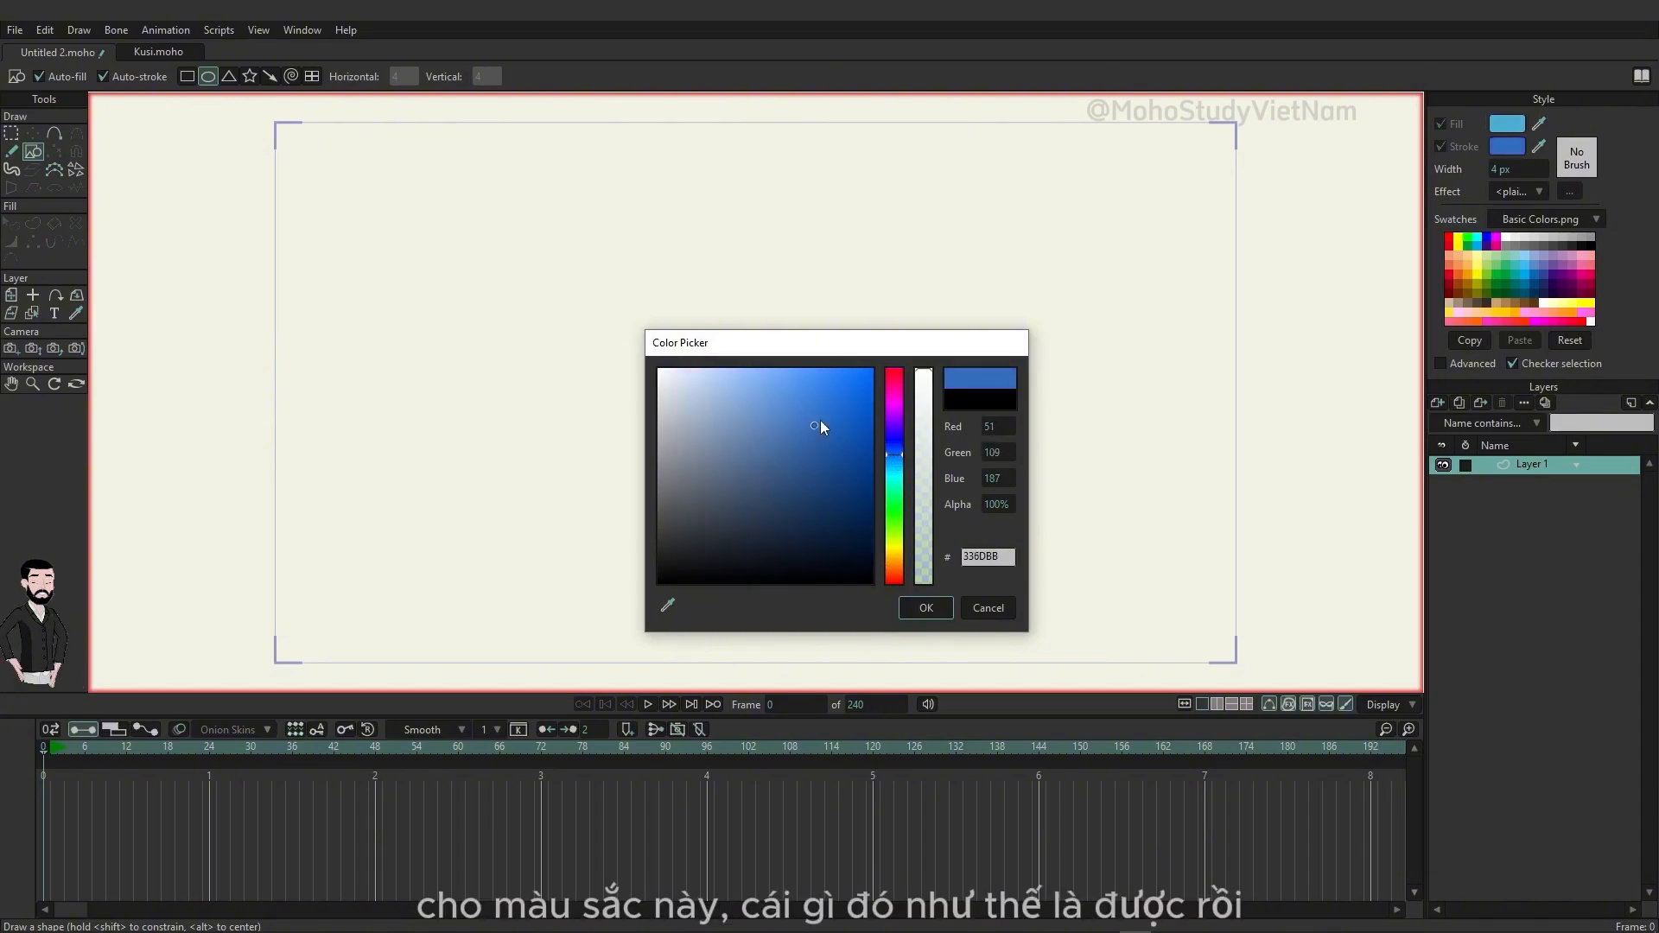
pyautogui.moveTo(821, 422); pyautogui.dragTo(802, 431)
pyautogui.click(926, 608)
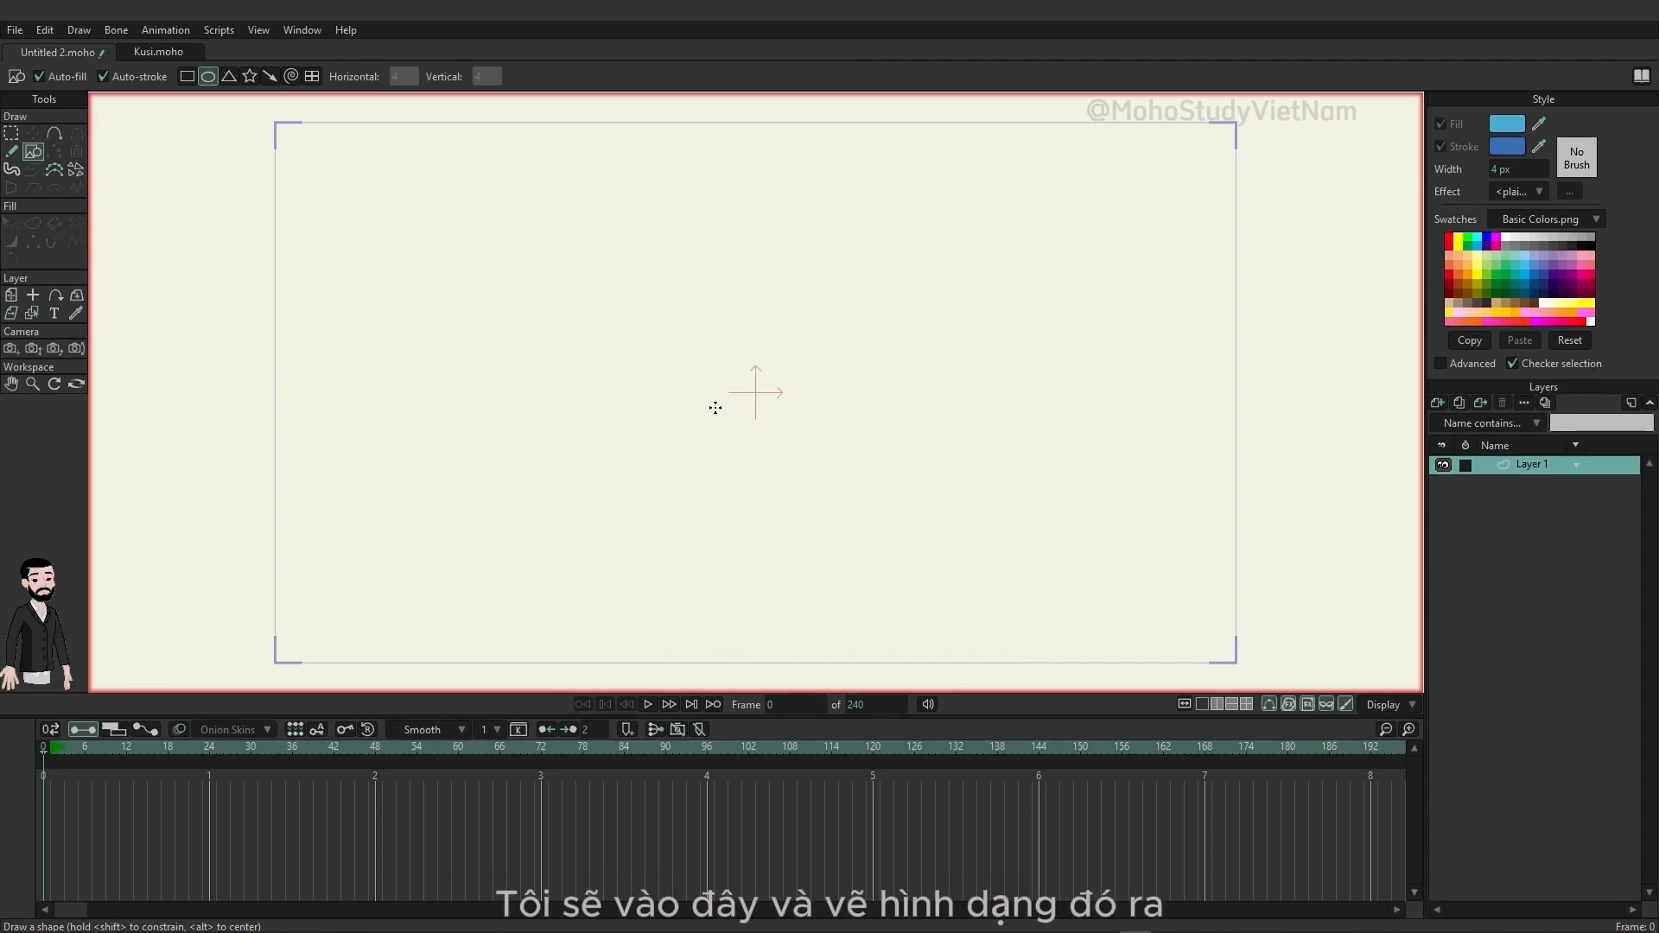
# Draw a circle around the canvas centre, about half the frame's height across, and deselect its points.
pyautogui.moveTo(626, 269); pyautogui.dragTo(886, 500)
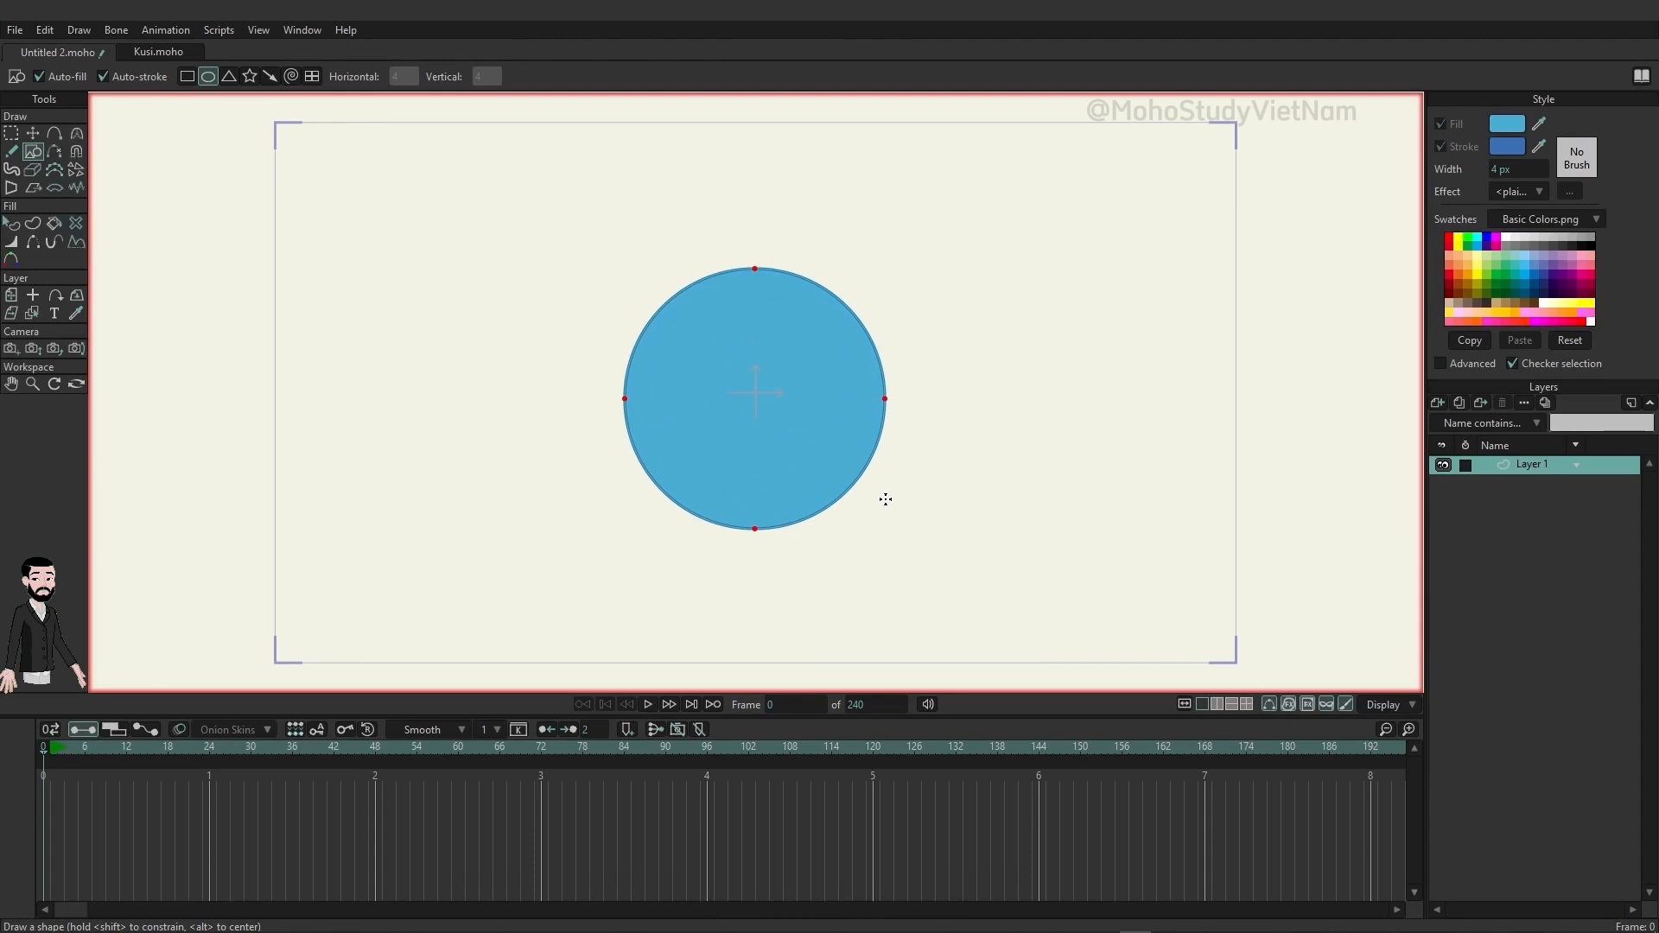
pyautogui.click(11, 134)
pyautogui.click(384, 204)
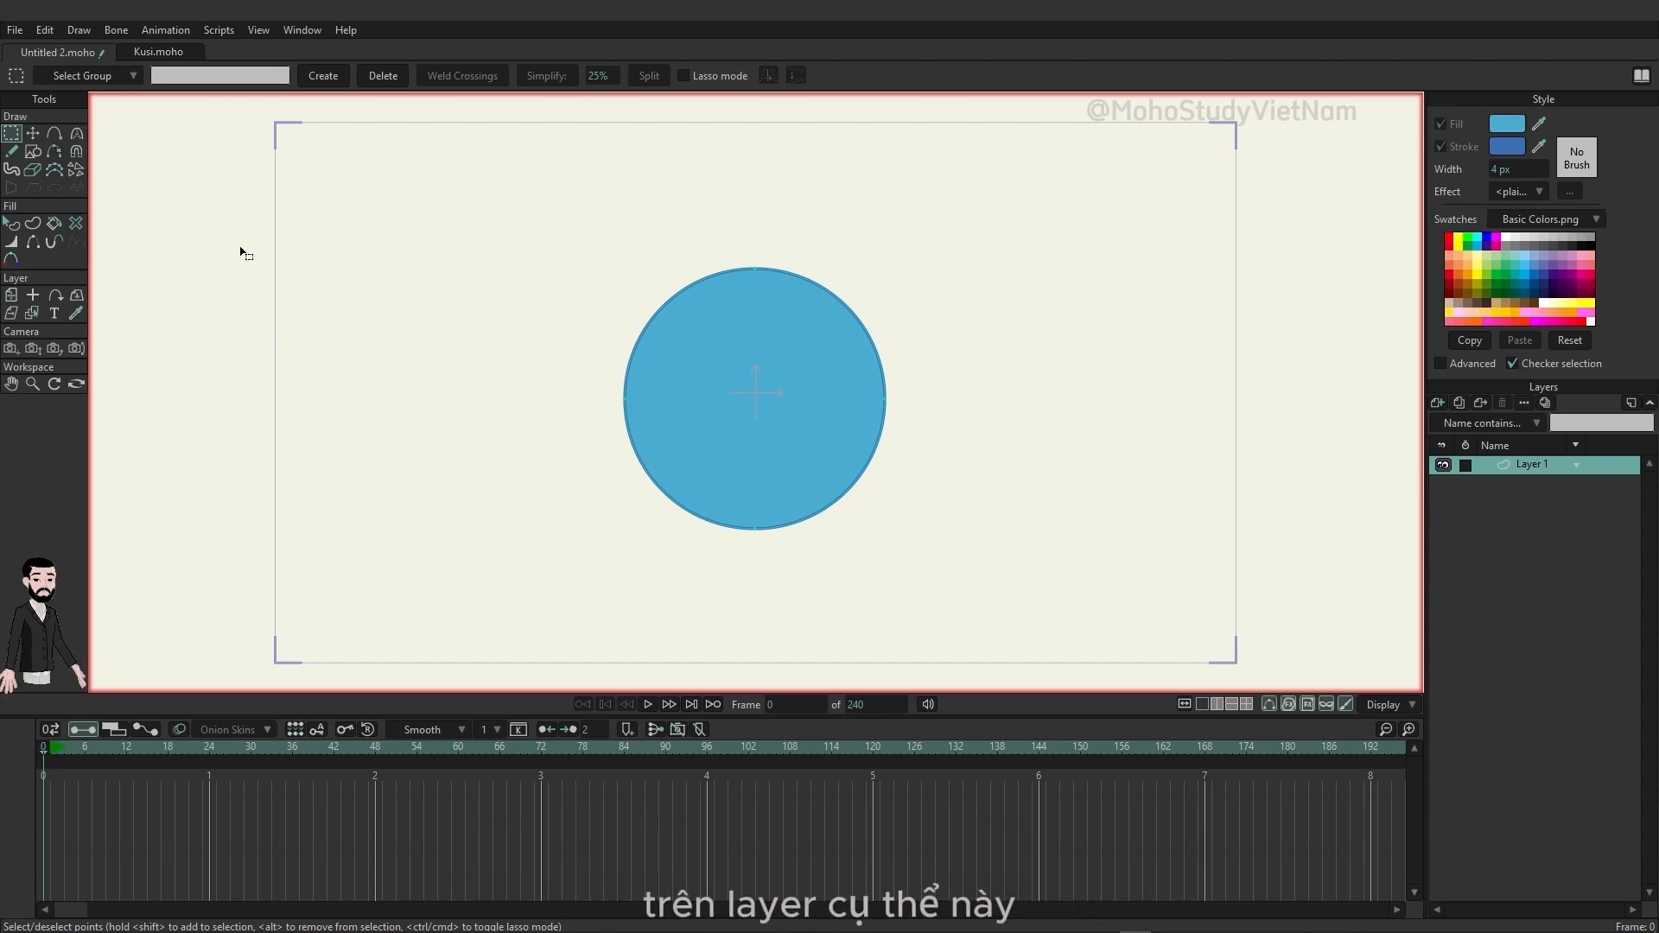
pyautogui.click(64, 149)
pyautogui.click(53, 133)
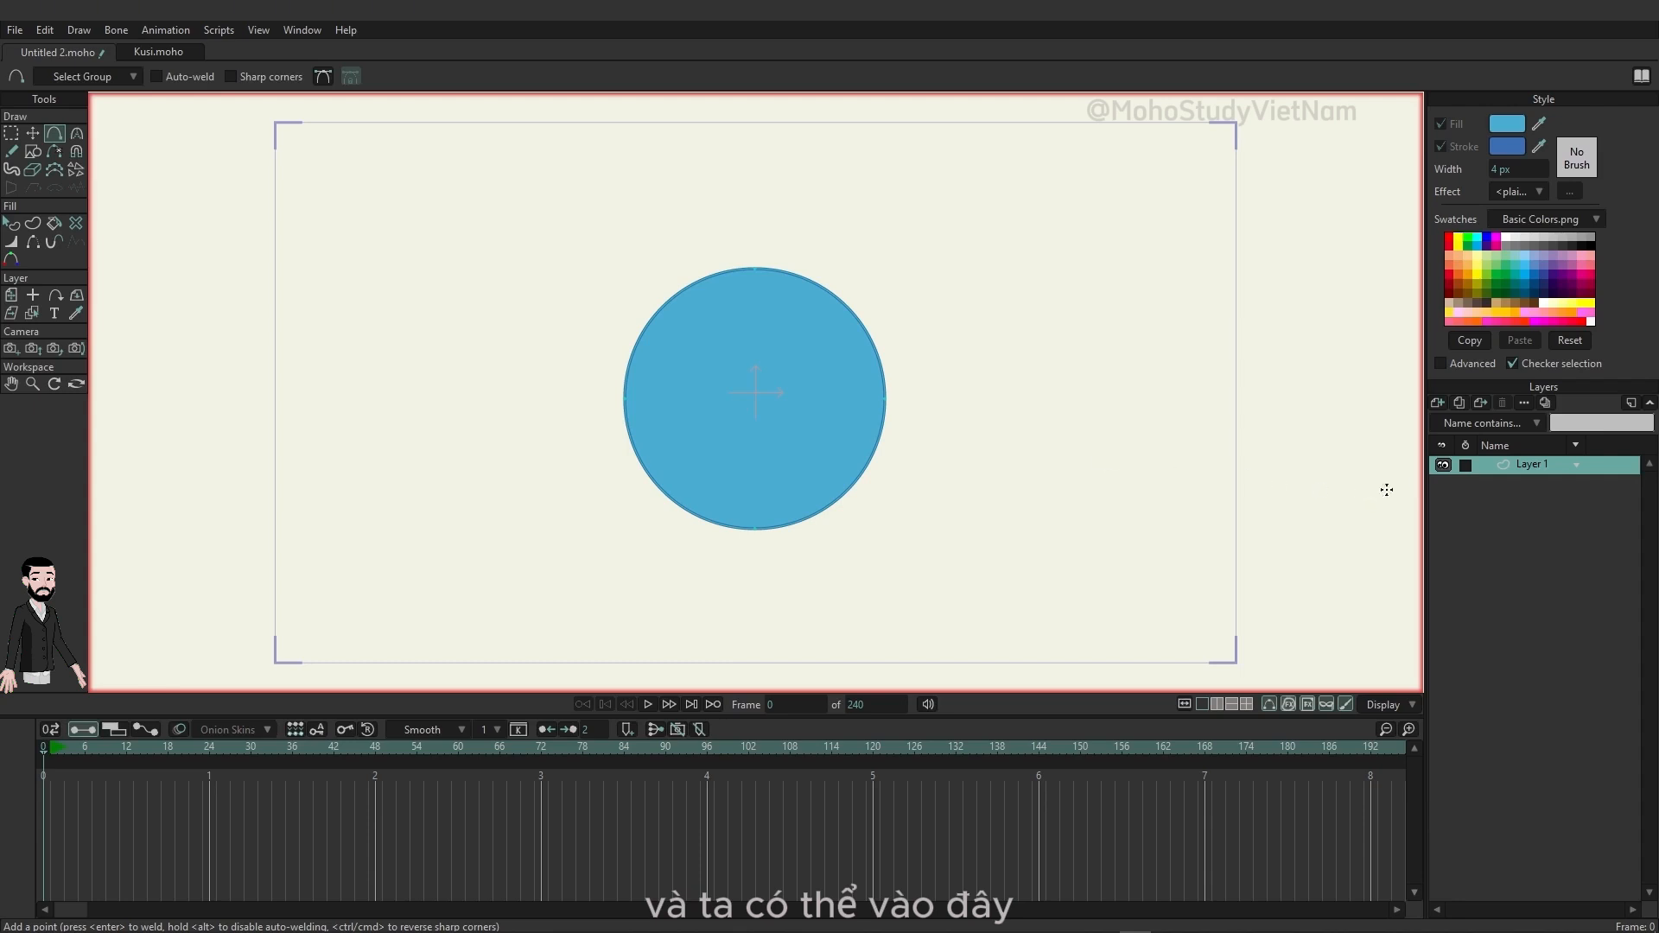
# Place Layer 1 inside a new group layer and rename the circle's vector layer to "oval".
pyautogui.rightClick(1523, 471)
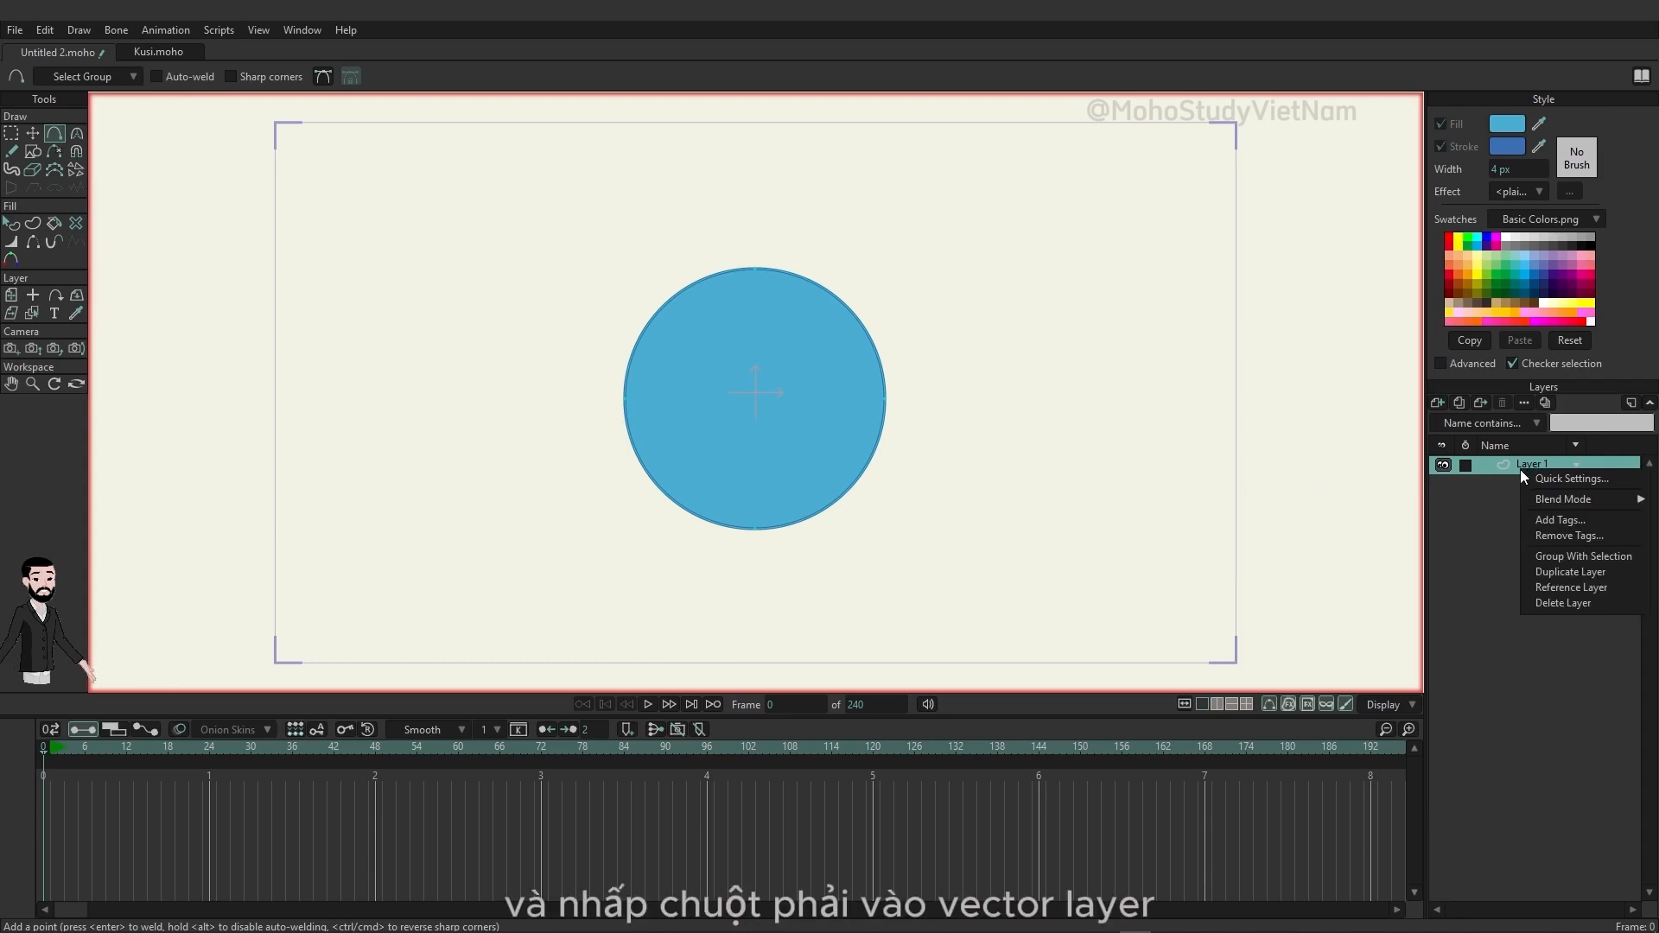
pyautogui.click(1575, 558)
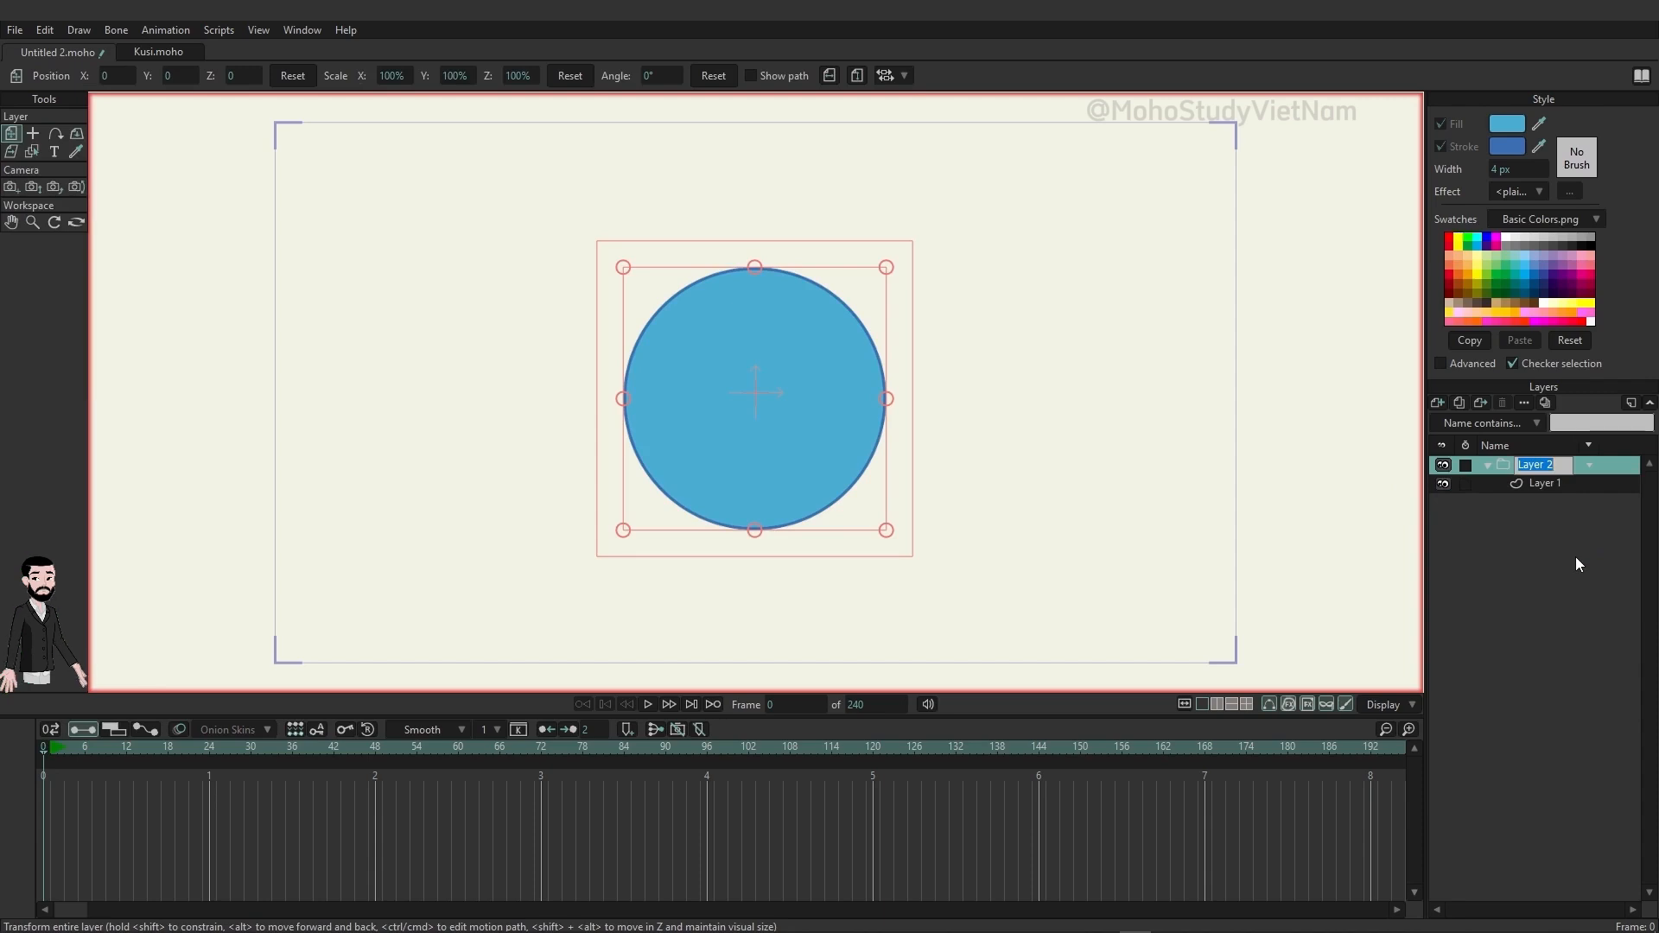
pyautogui.click(1542, 482)
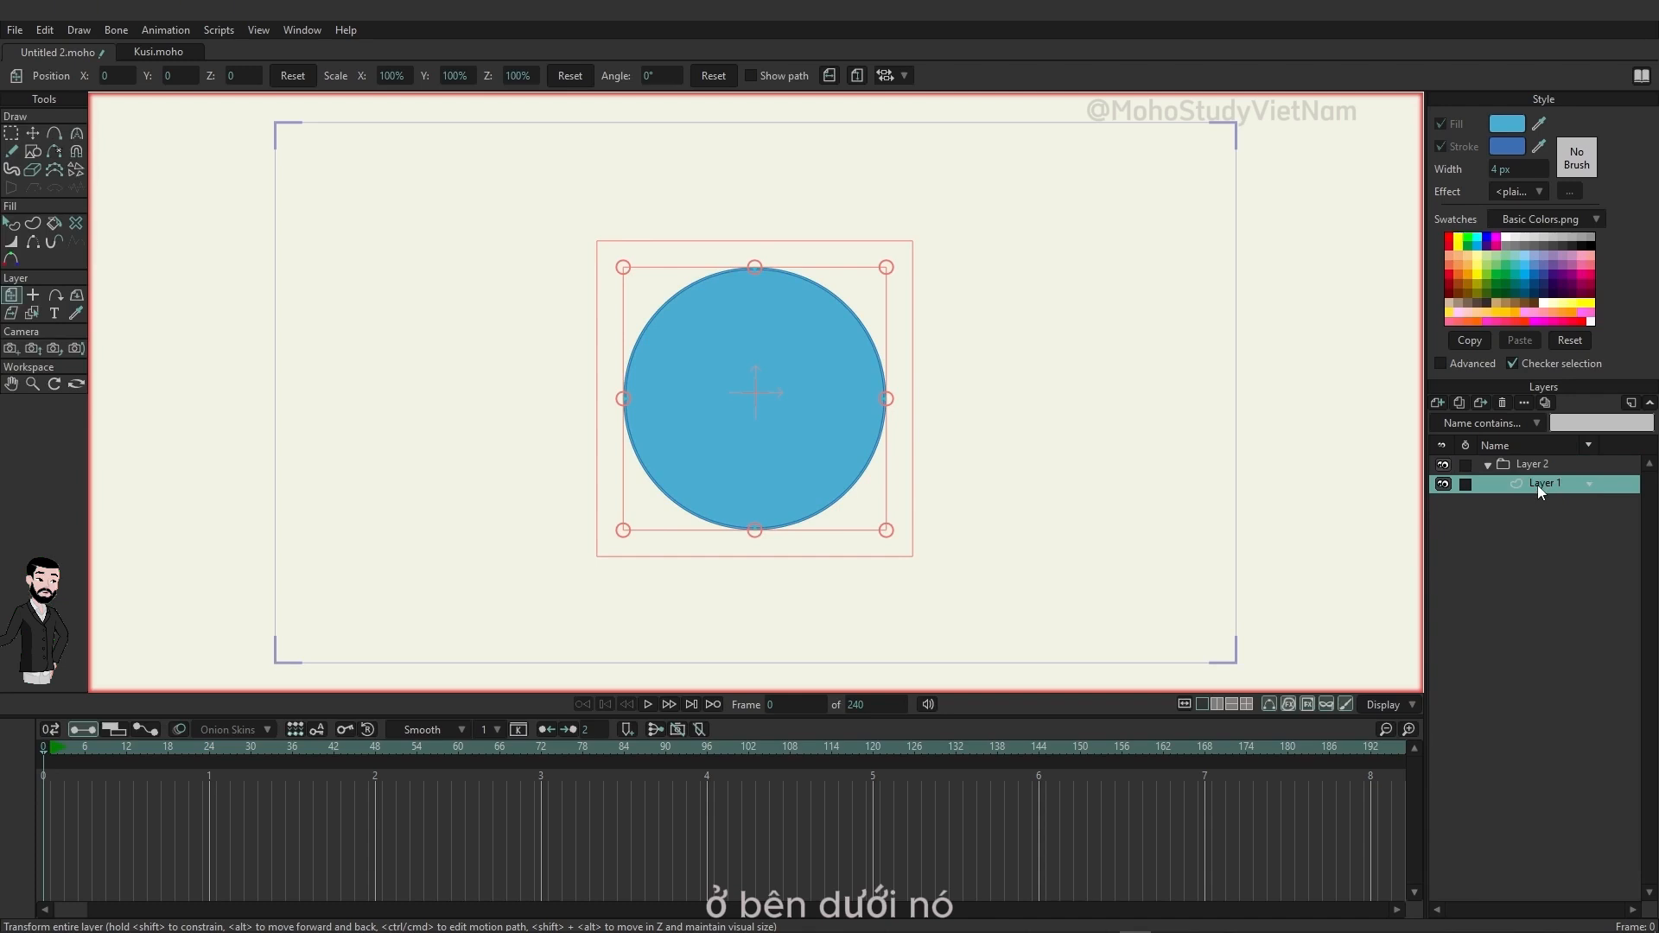
pyautogui.doubleClick(1538, 485)
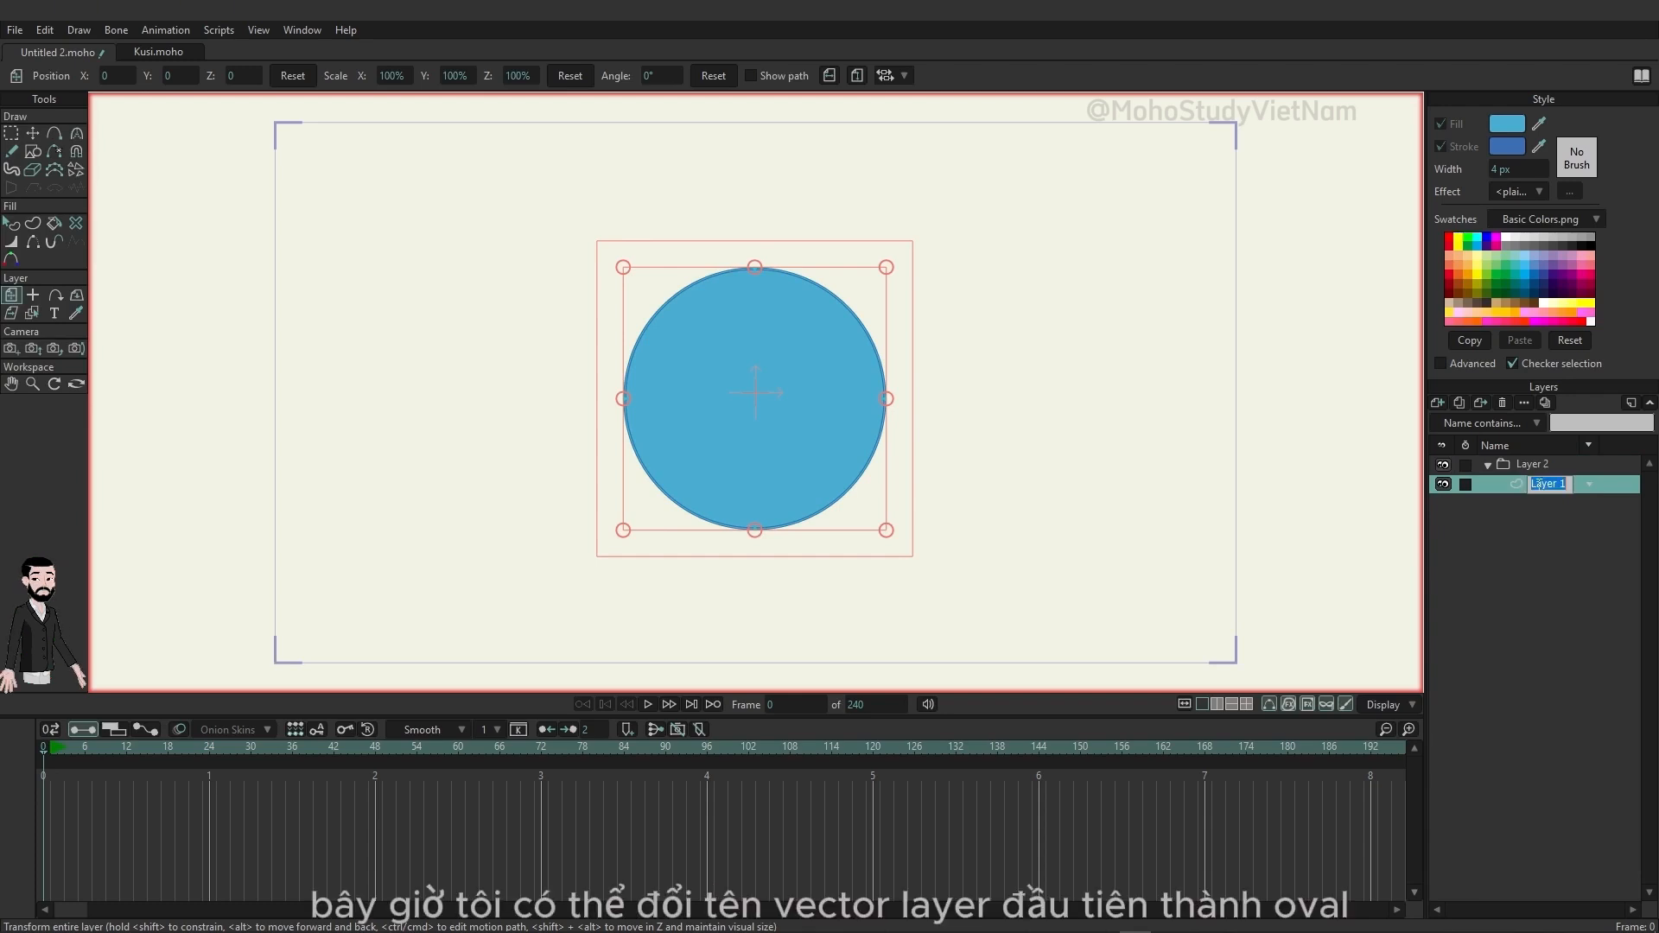
pyautogui.write('oval')
pyautogui.press('Return')
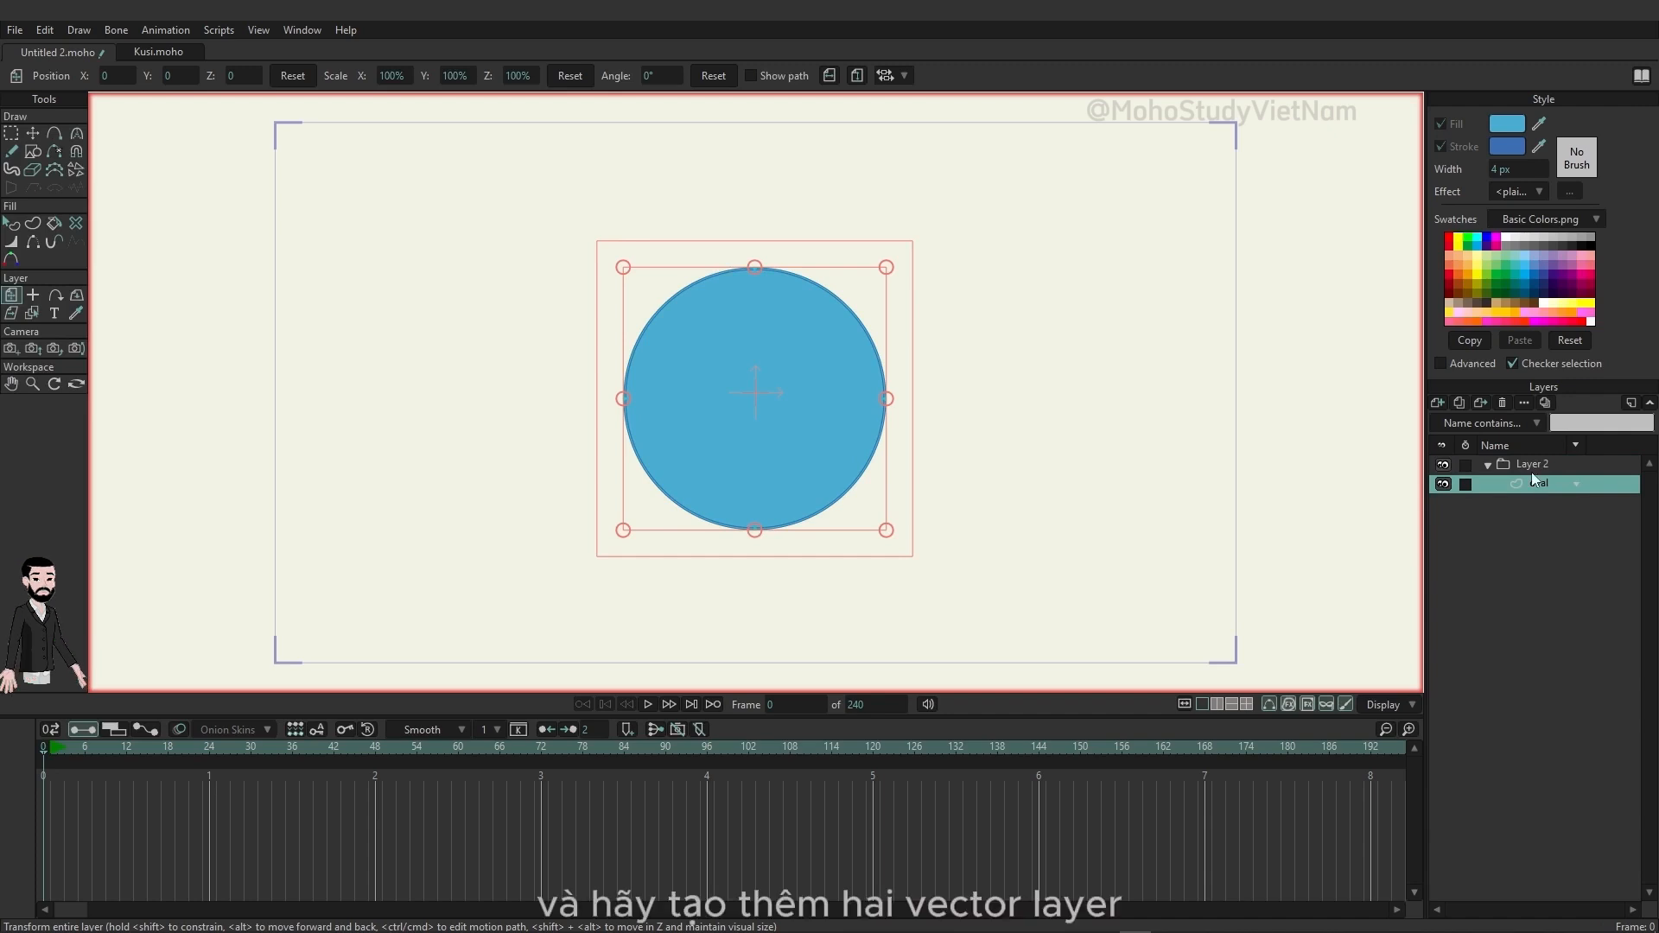
# Add a new vector layer above the oval layer and name it "shading".
pyautogui.click(1436, 403)
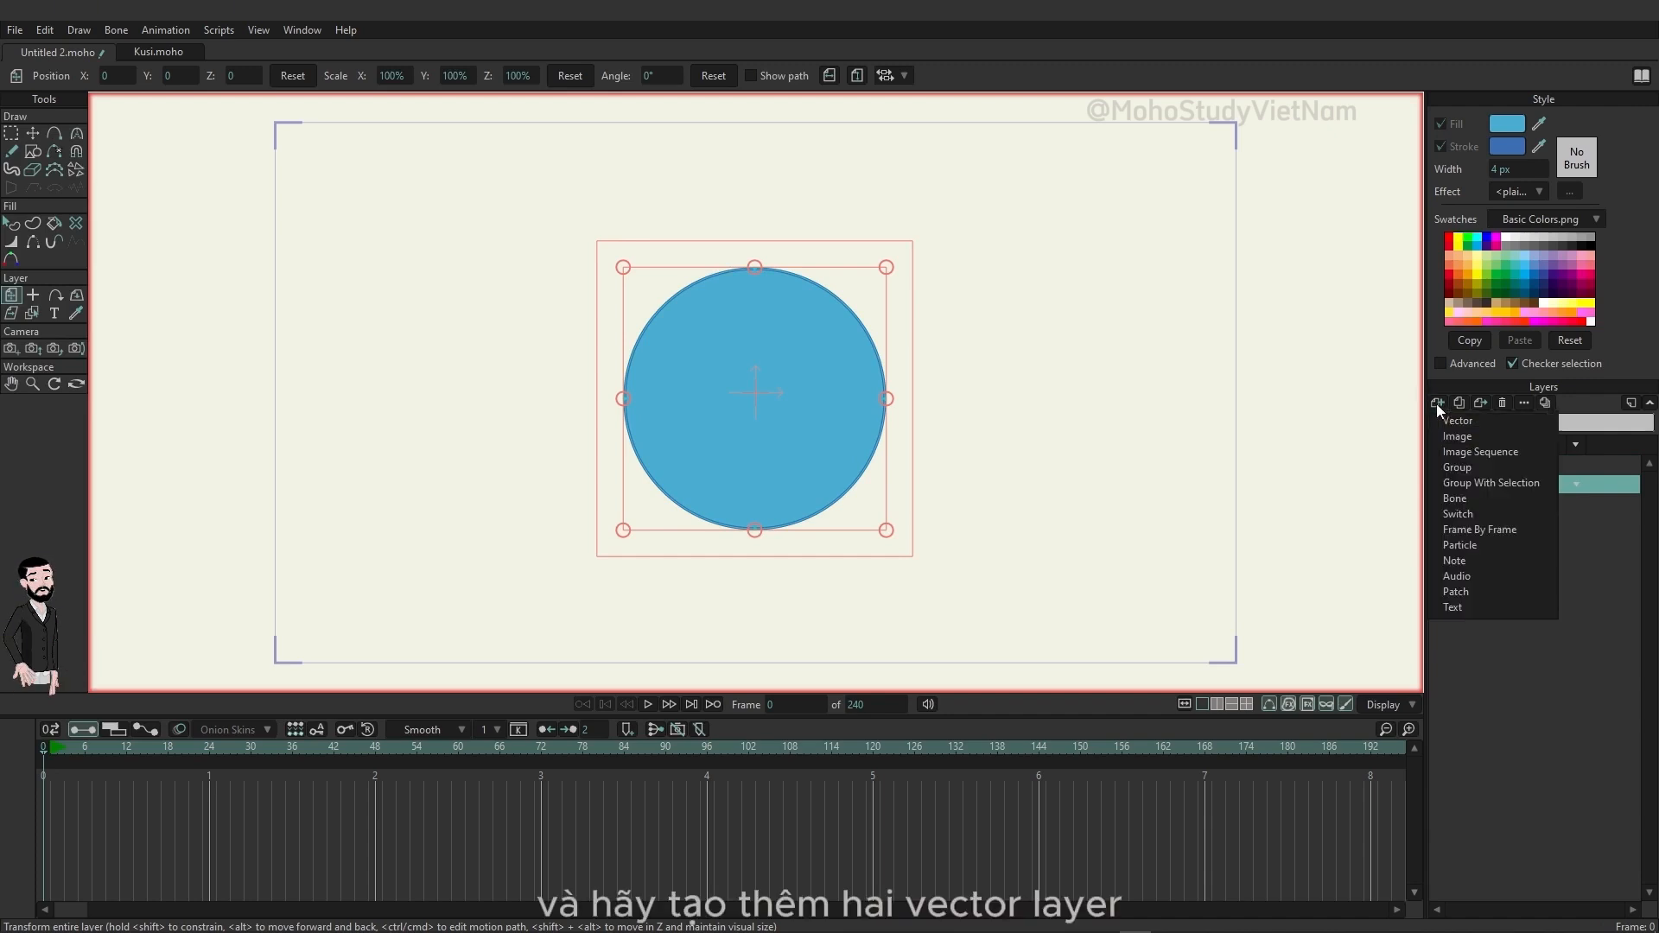
pyautogui.click(1454, 421)
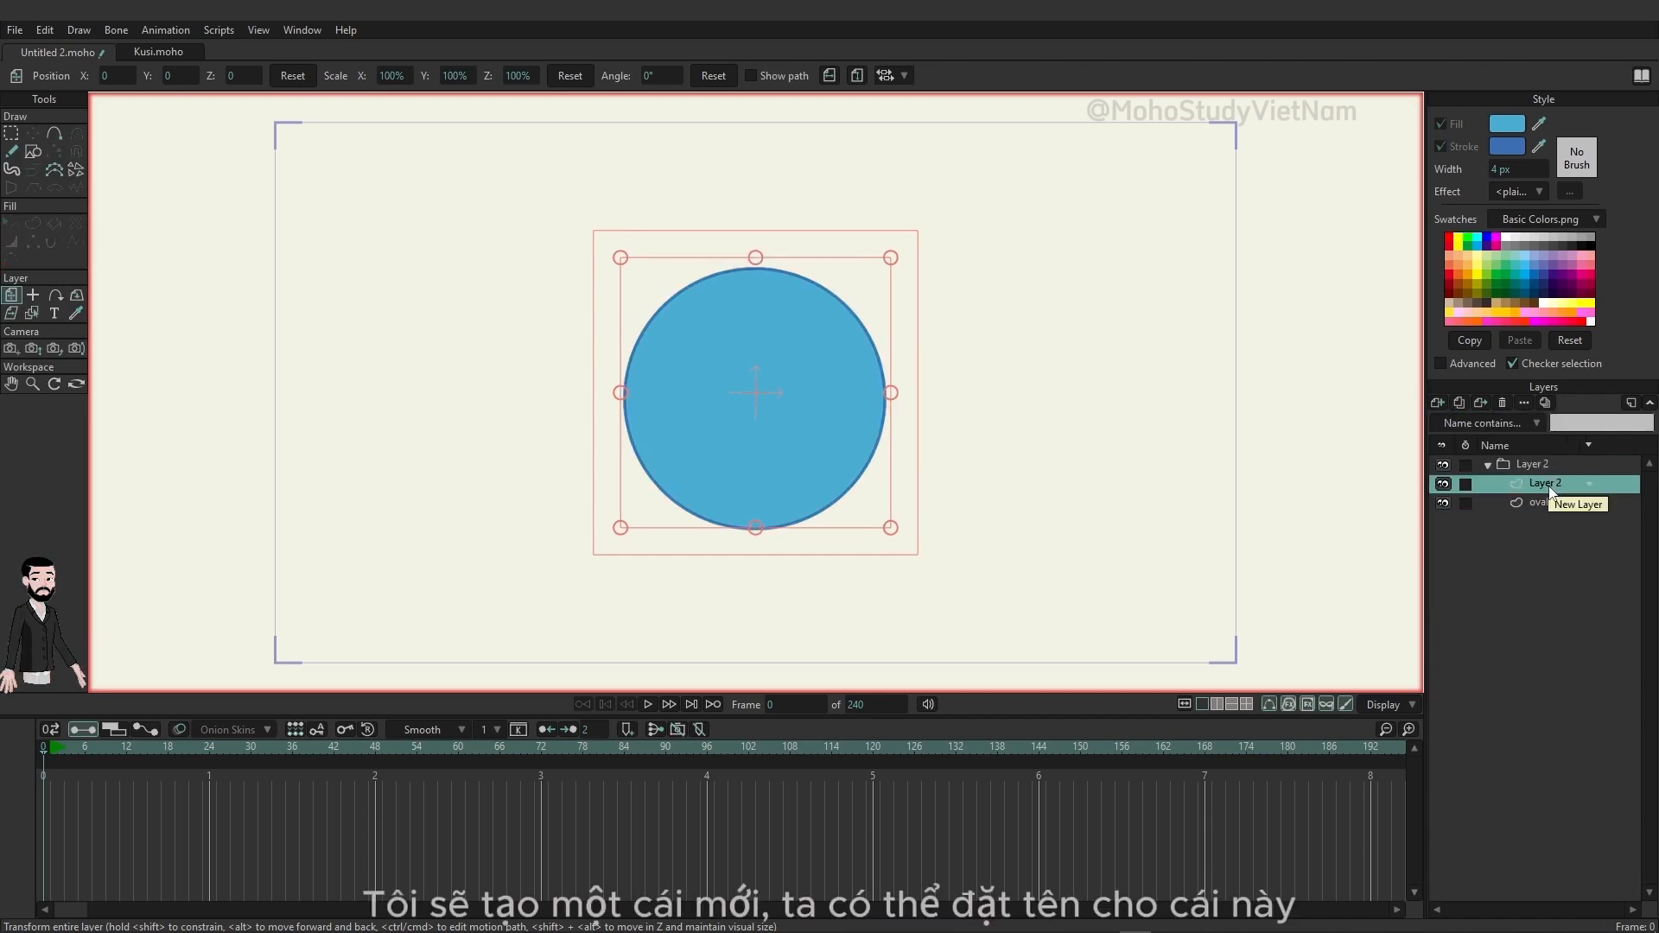
pyautogui.doubleClick(1547, 484)
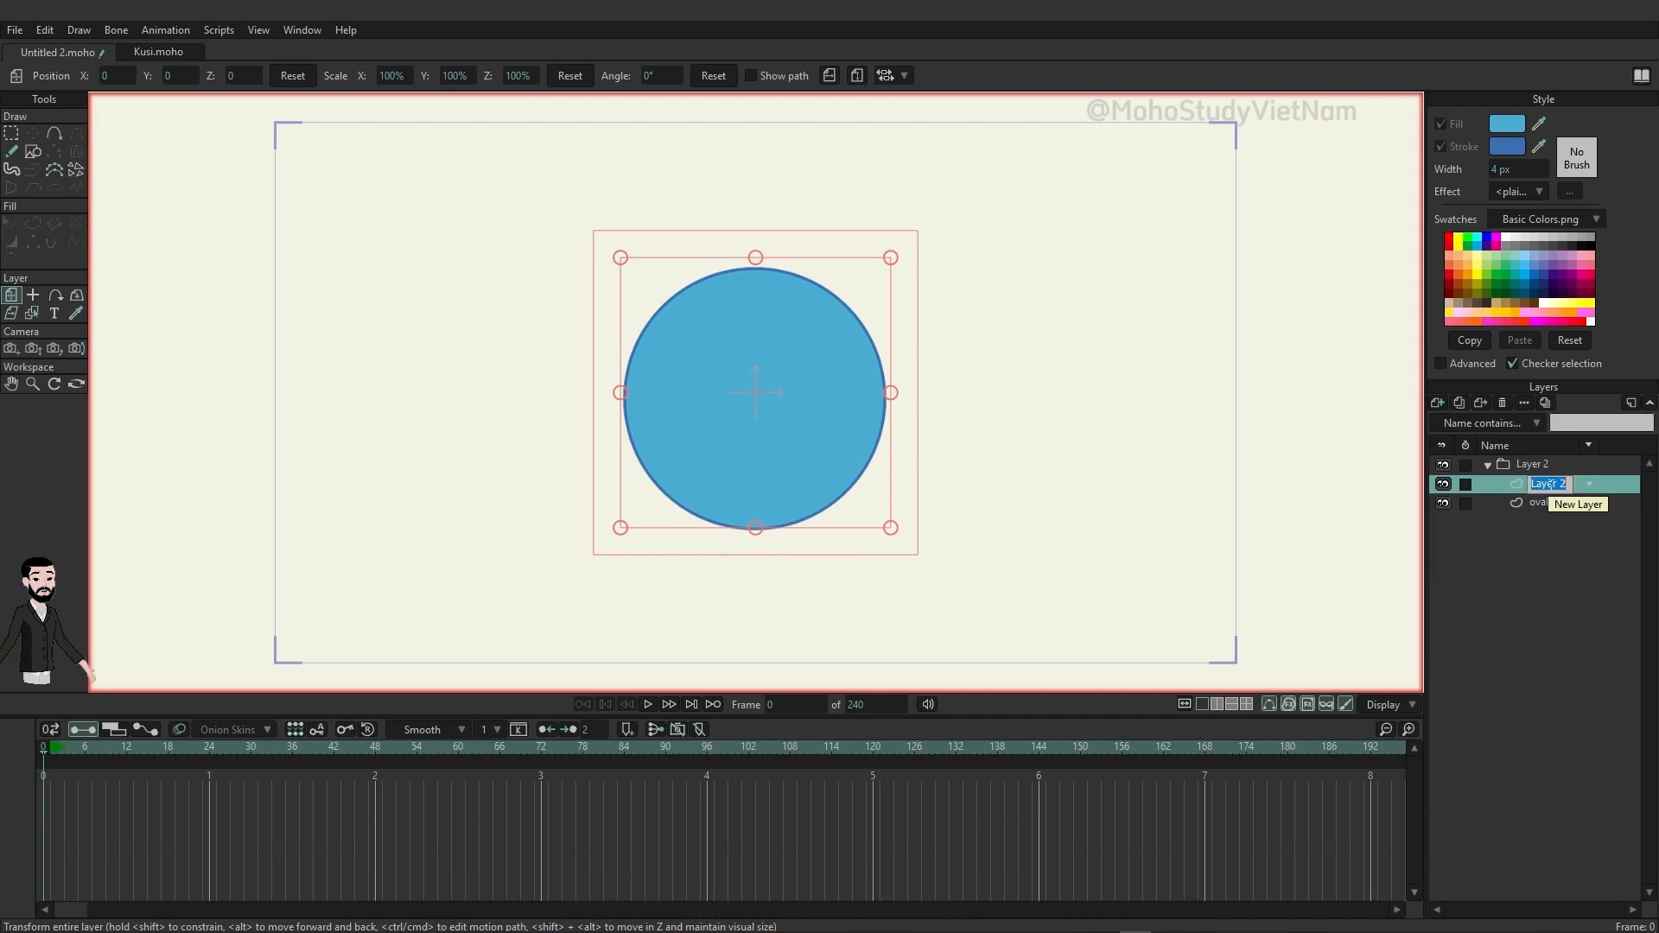
pyautogui.write('shading')
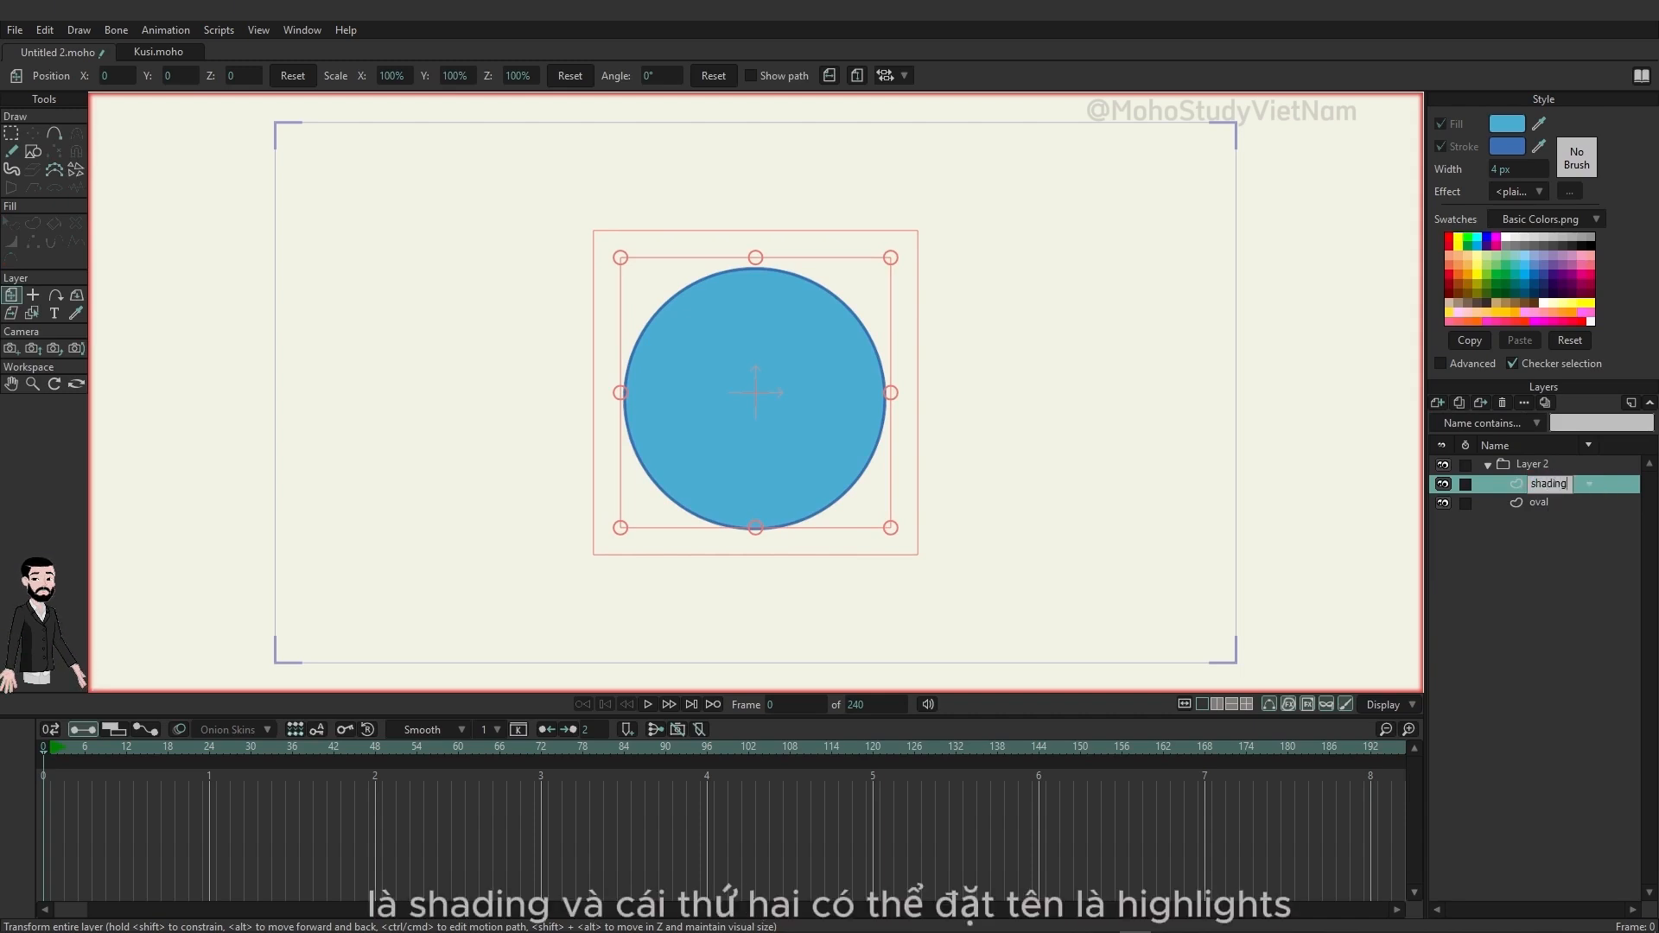
# Add another vector layer above the shading layer and name it "highlights".
pyautogui.click(1438, 403)
pyautogui.click(1502, 422)
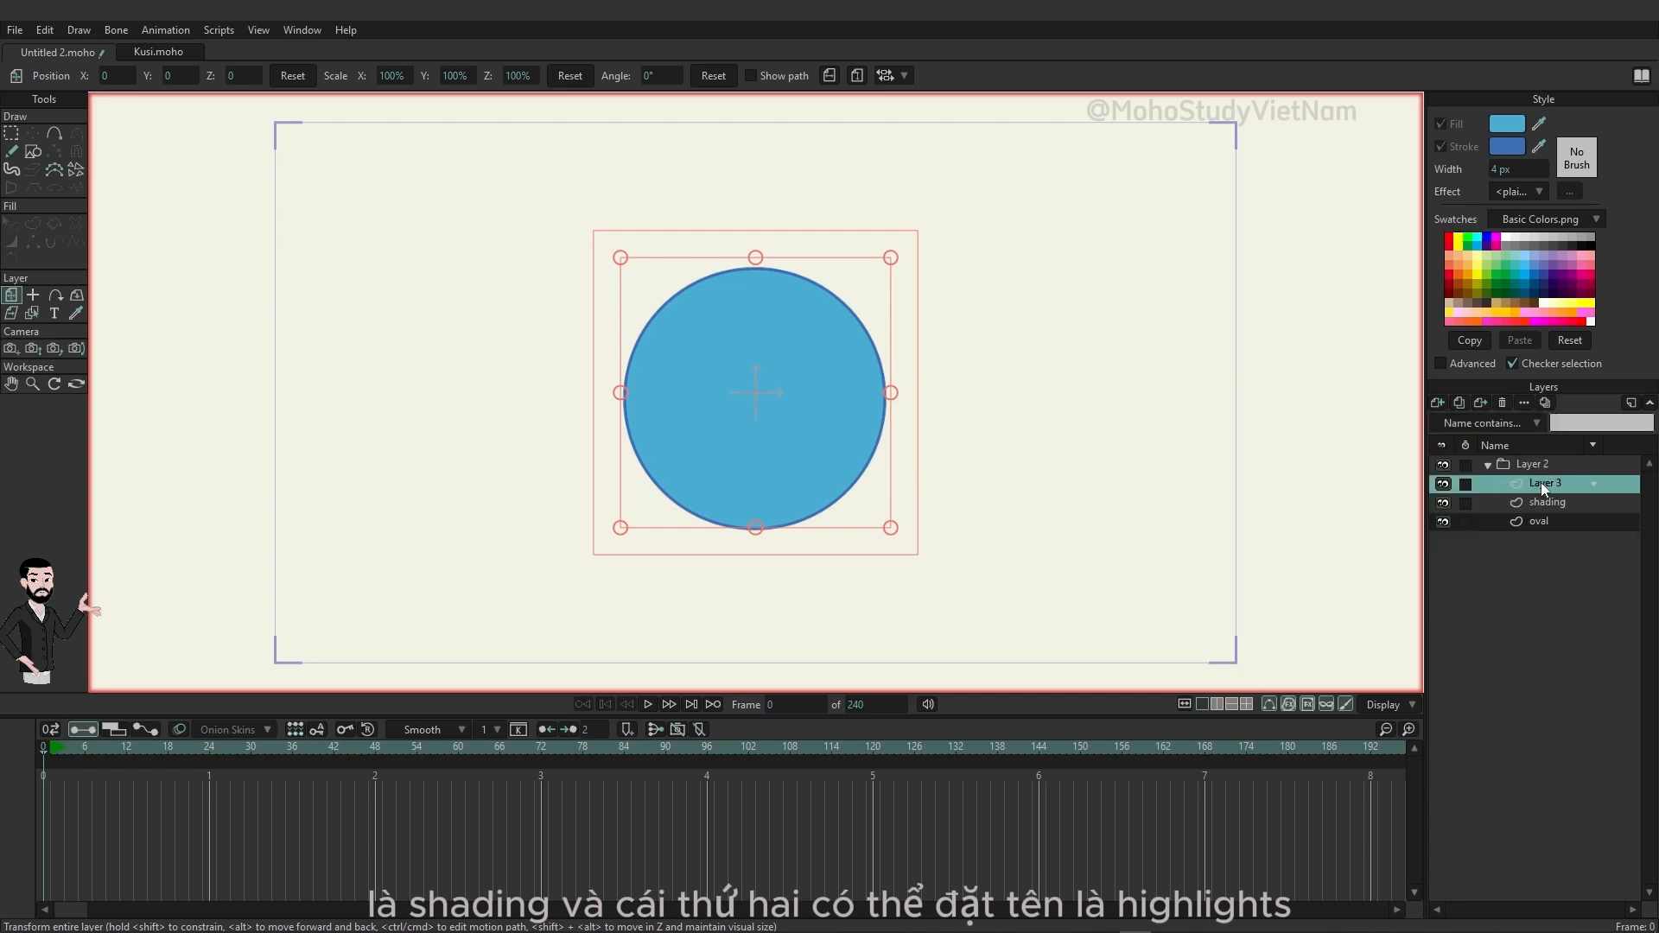
pyautogui.doubleClick(1542, 482)
pyautogui.write('high')
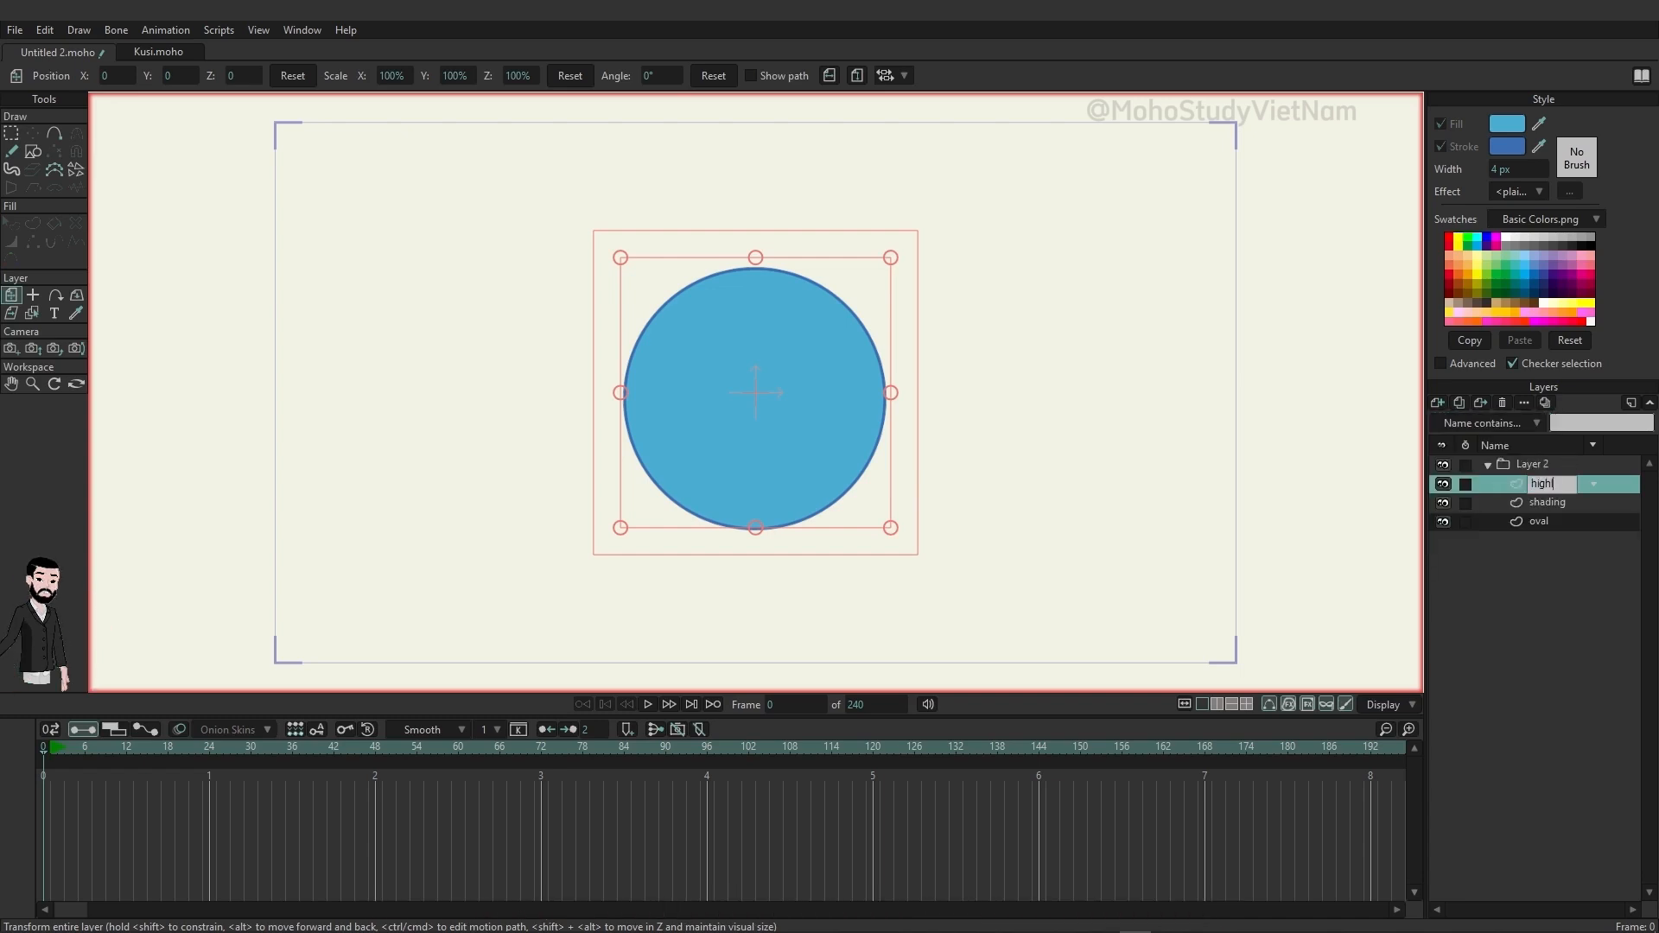
pyautogui.write('light')
pyautogui.press('BackSpace')
pyautogui.press('BackSpace')
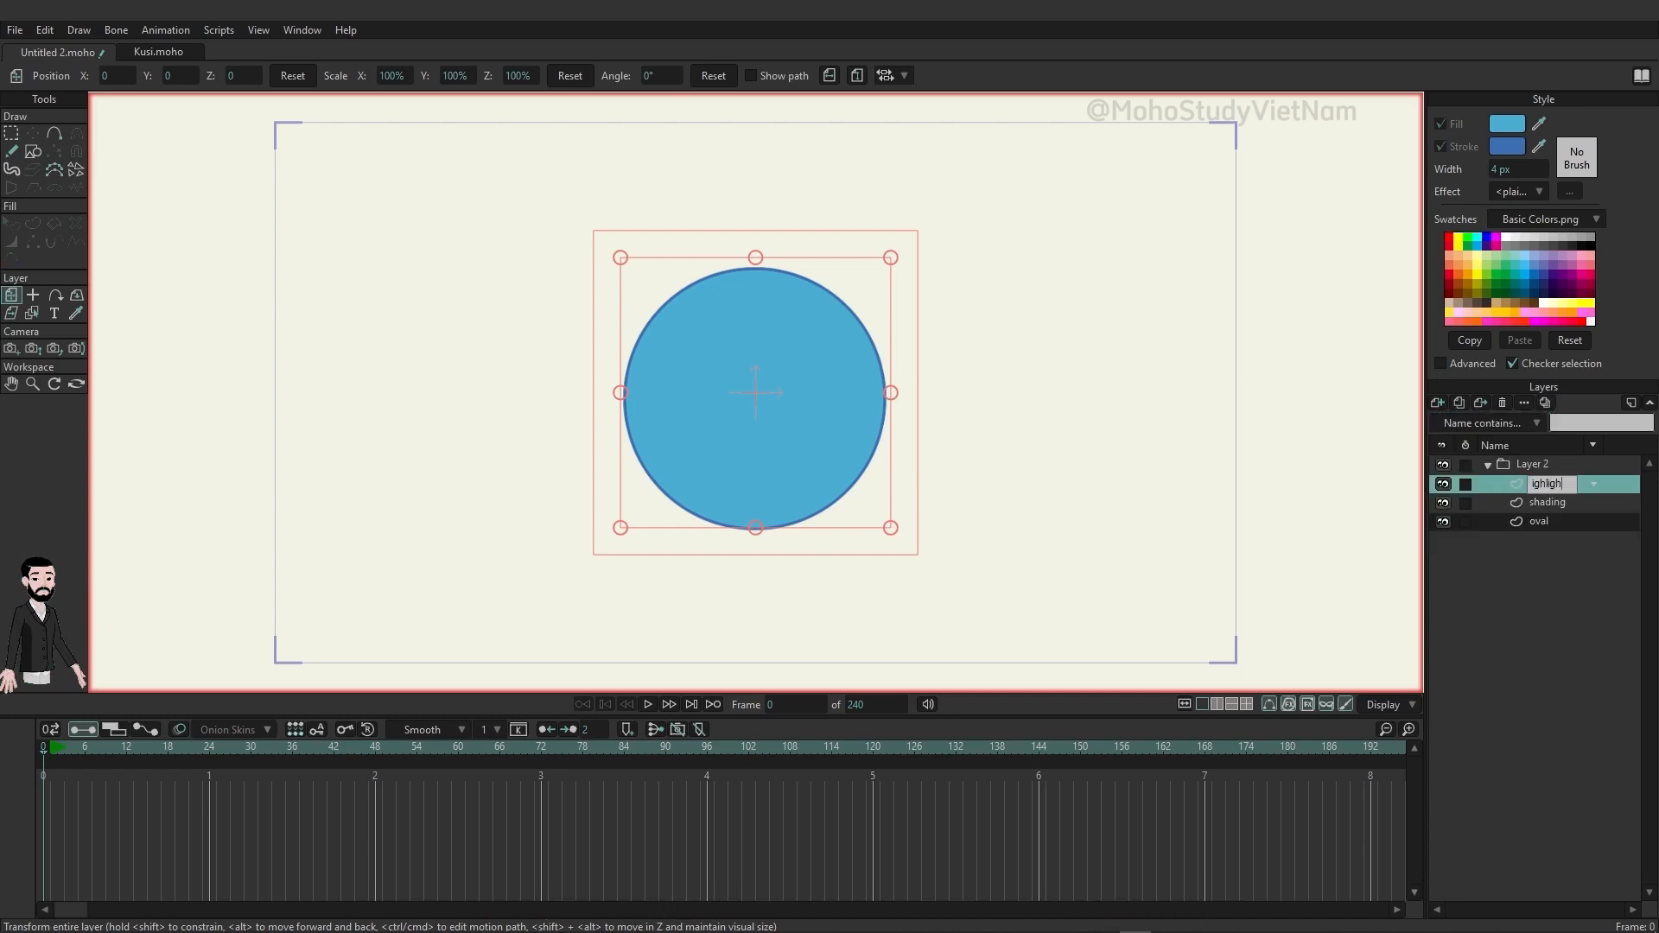
pyautogui.write('ts')
pyautogui.press('Return')
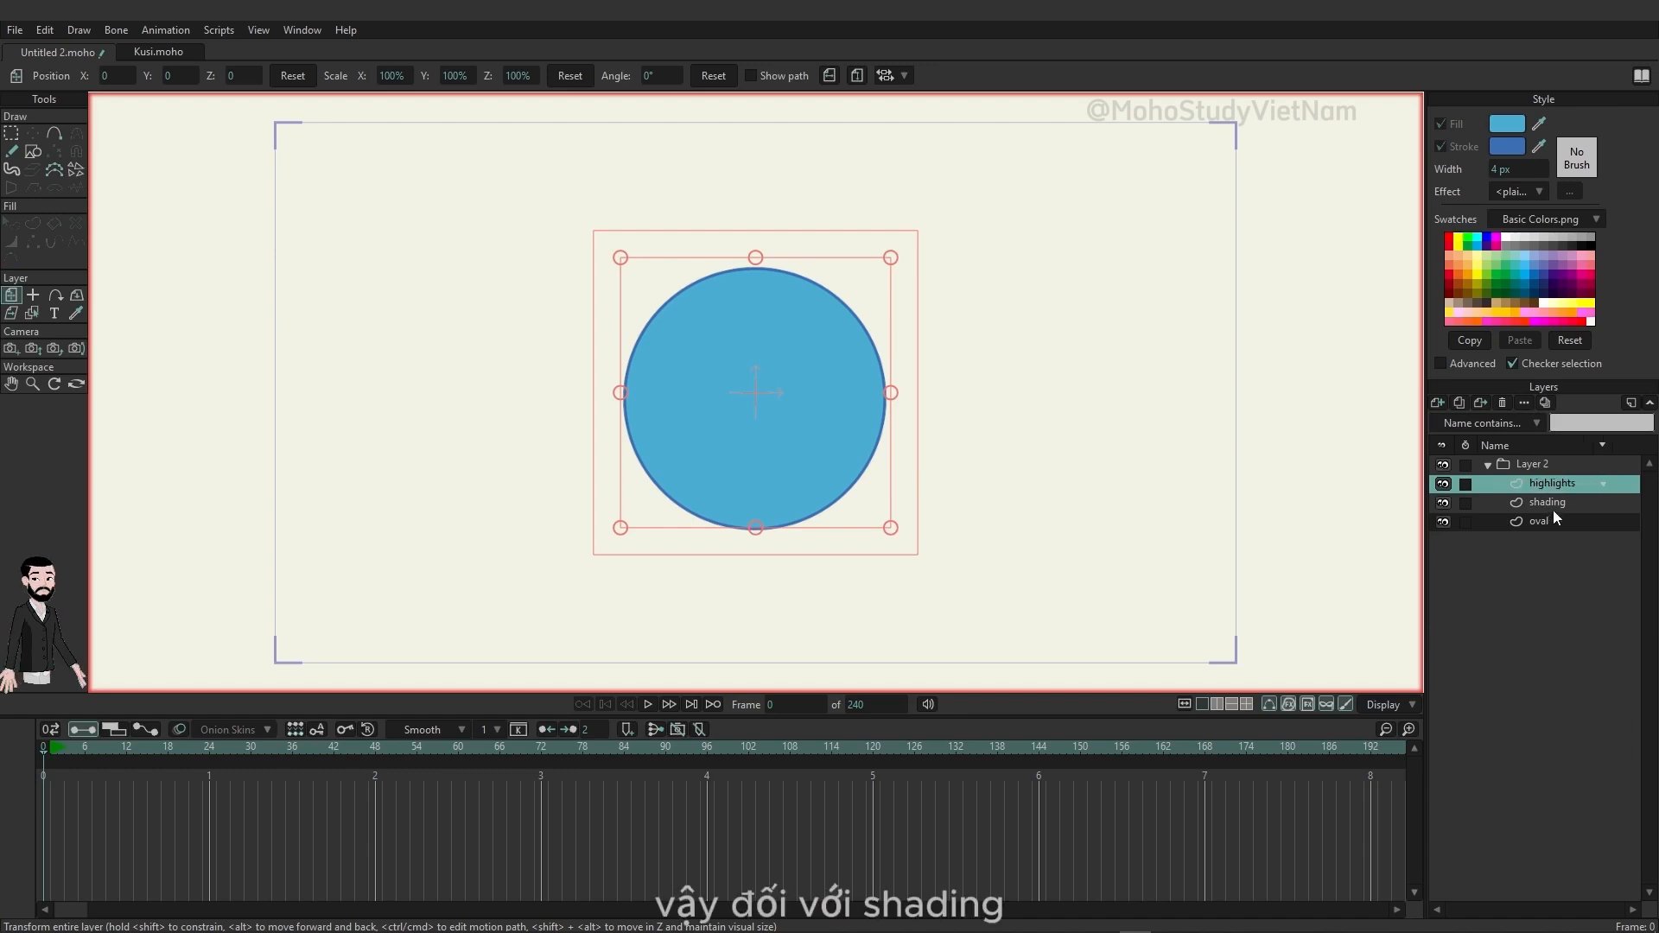
# Select the shading layer, activate the Add Point tool, and set both the fill and stroke colours to black.
pyautogui.click(1549, 506)
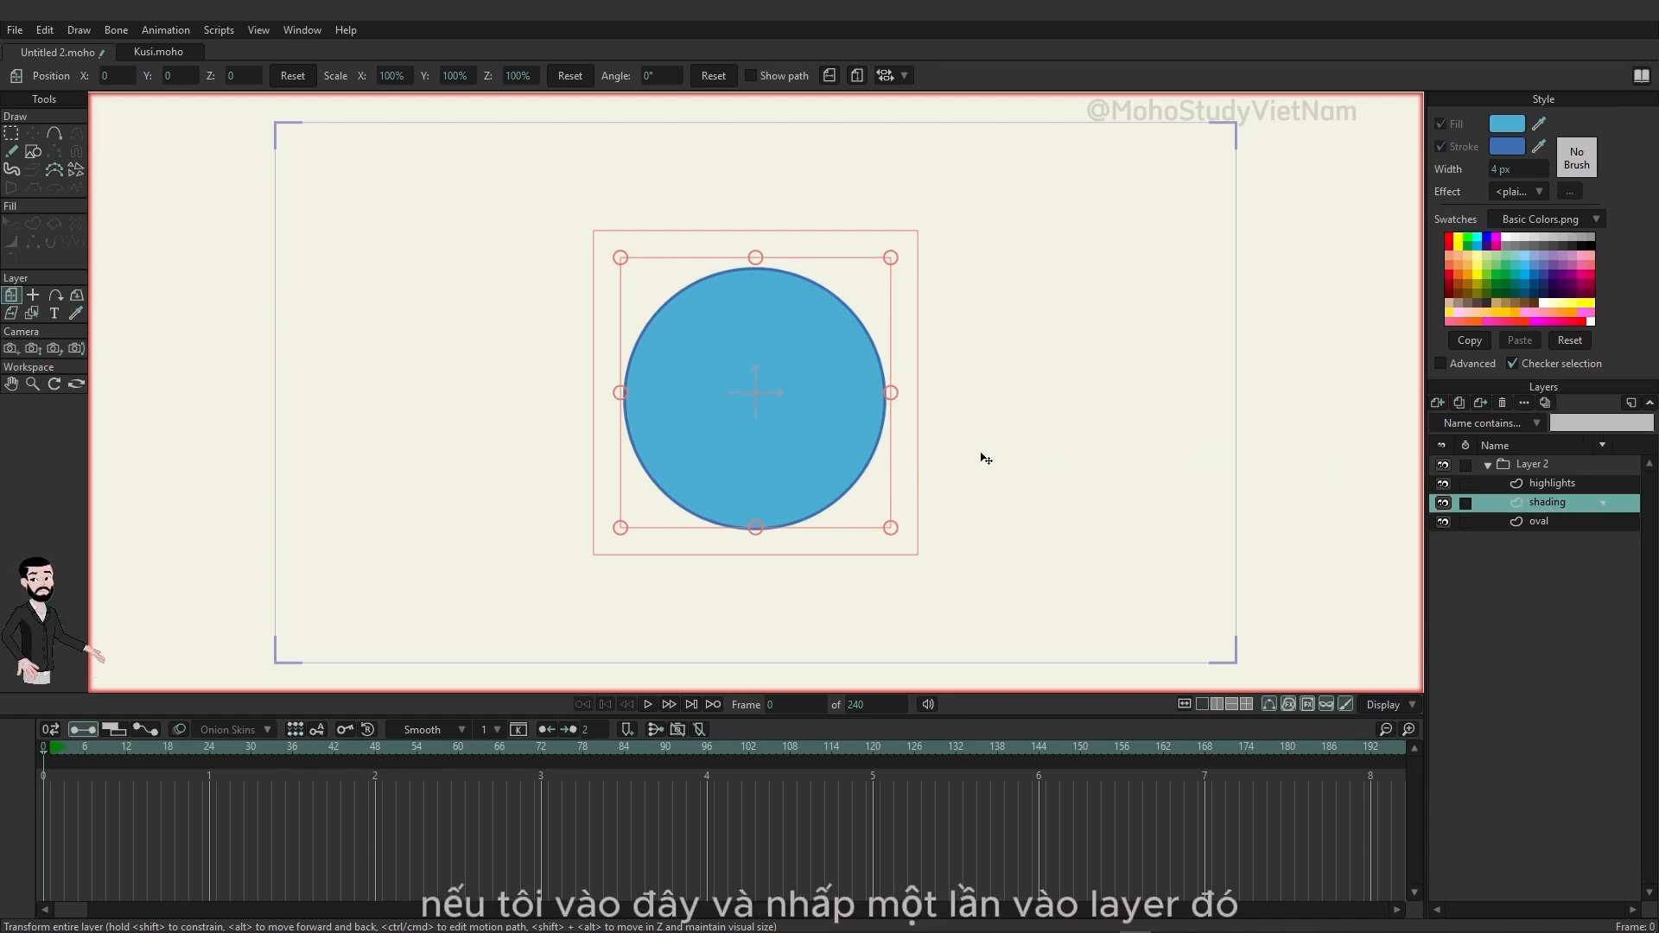
pyautogui.click(62, 137)
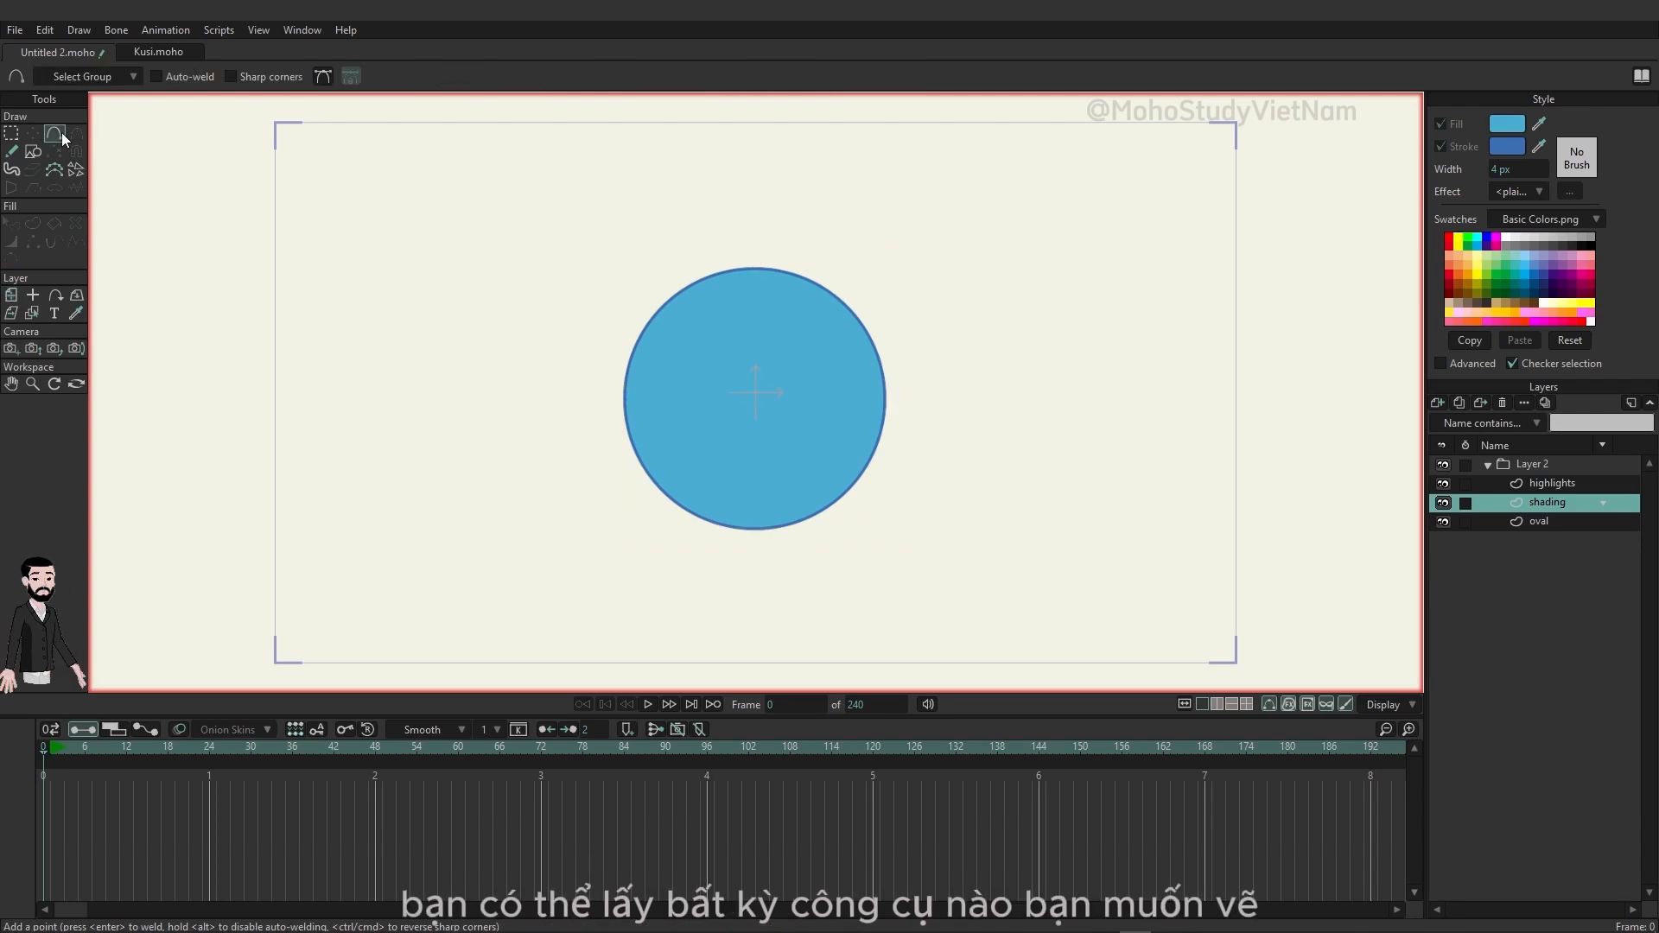
pyautogui.click(1510, 126)
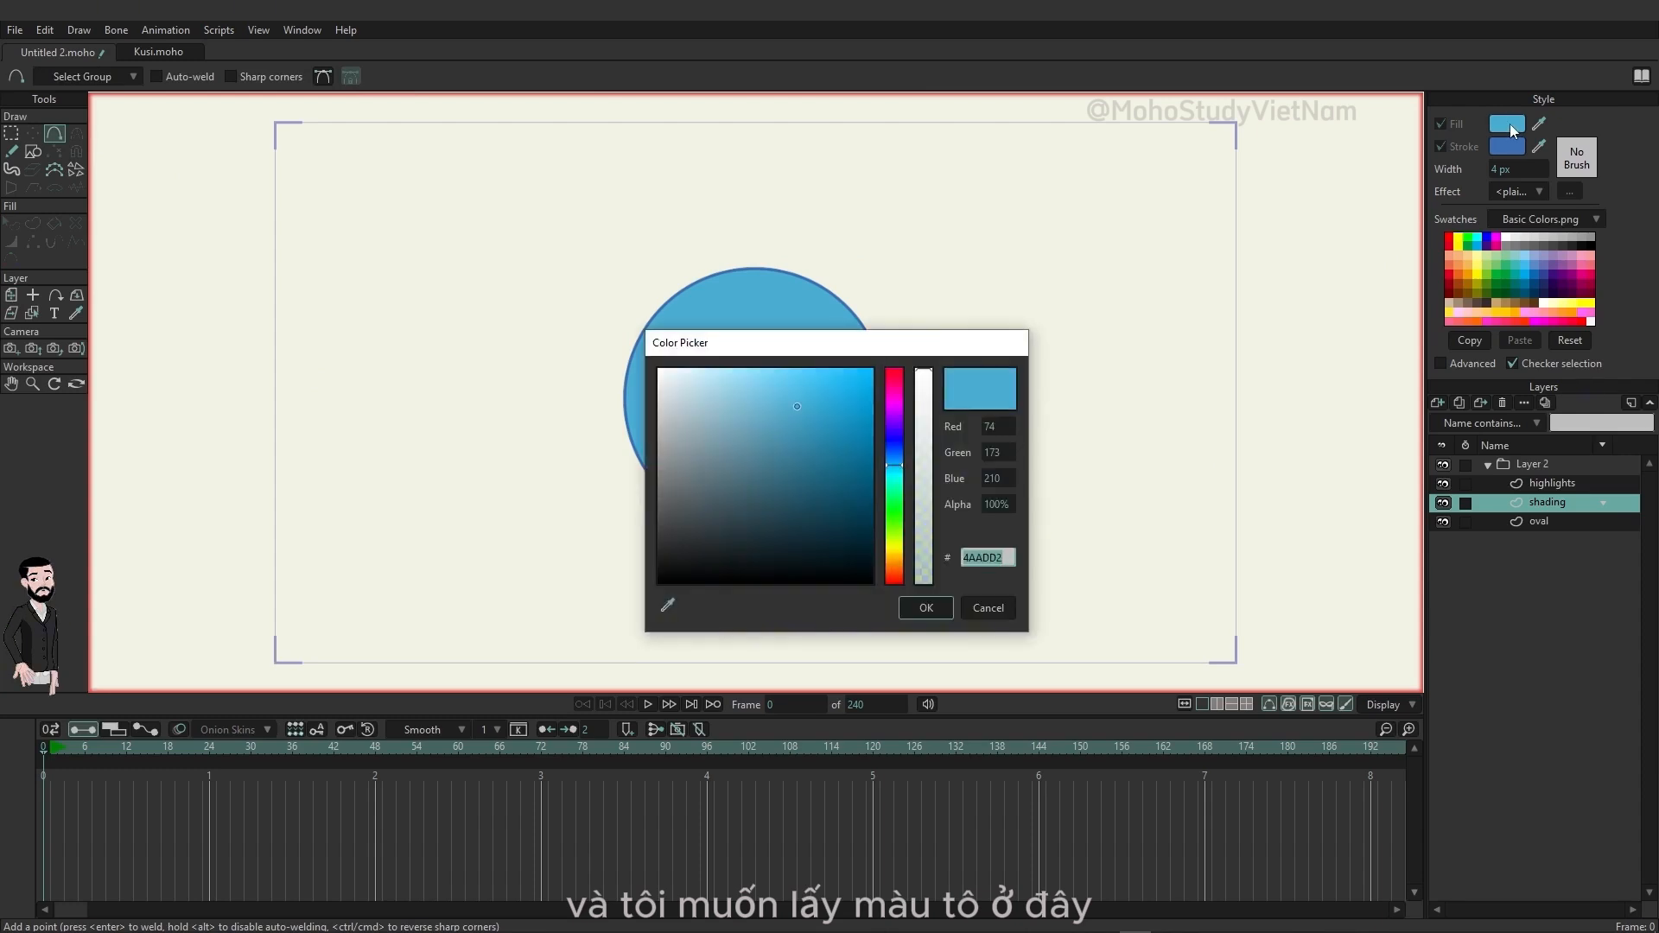
pyautogui.moveTo(800, 410)
pyautogui.mouseDown()
pyautogui.moveTo(620, 571)
pyautogui.moveTo(566, 659)
pyautogui.mouseUp()
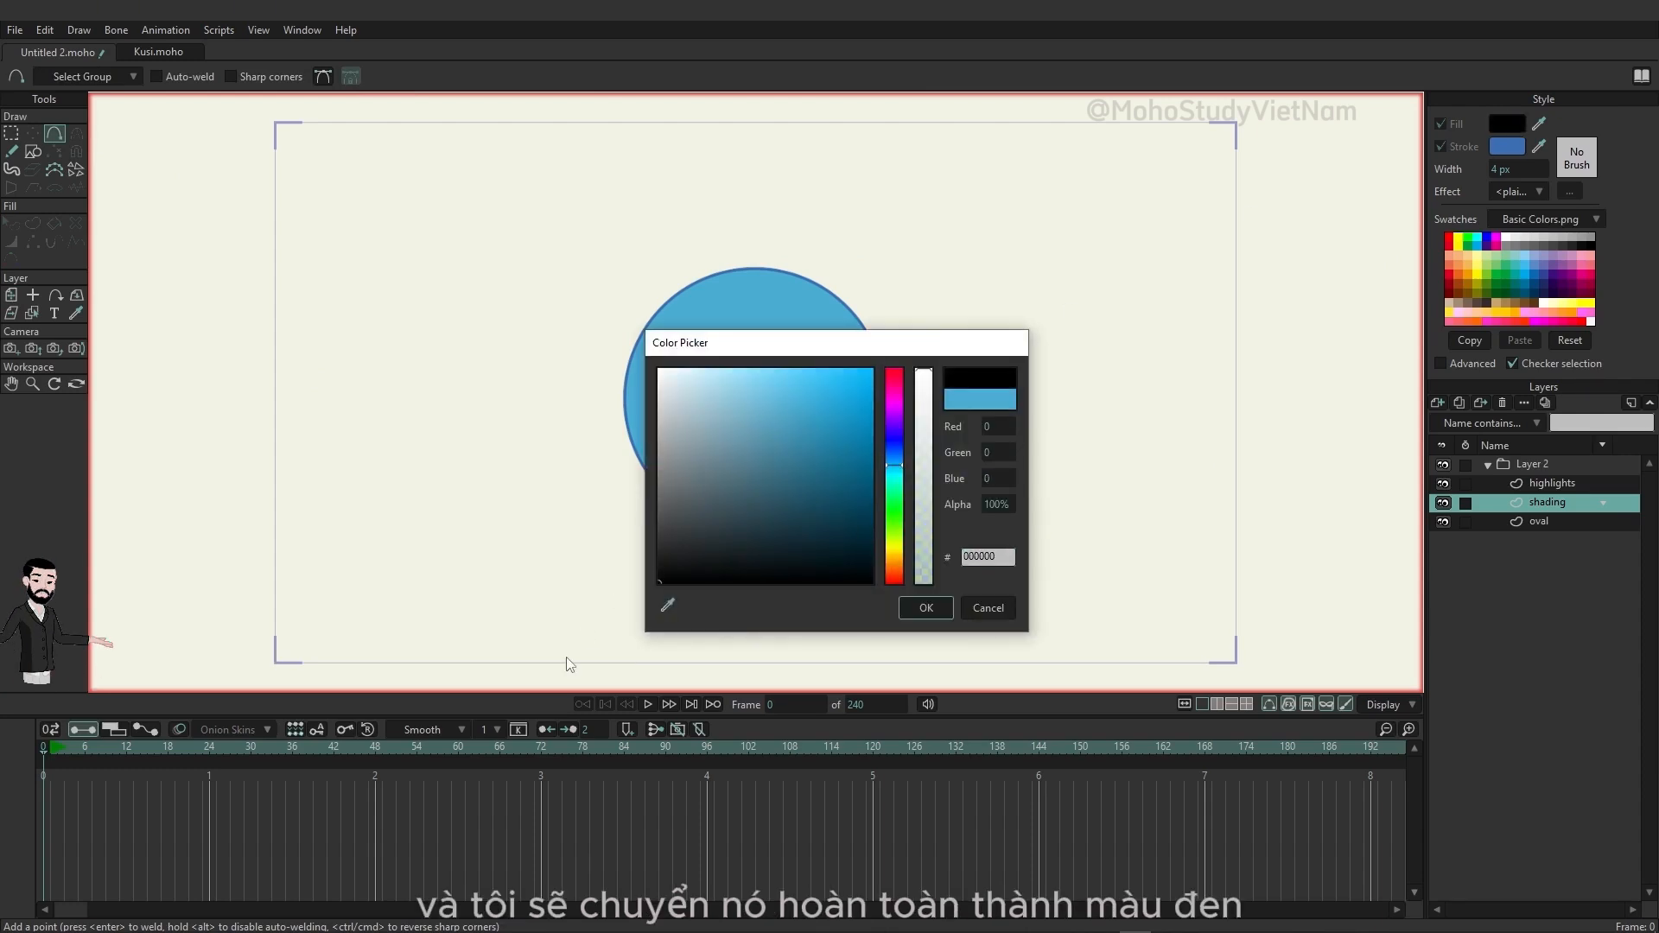
pyautogui.click(925, 608)
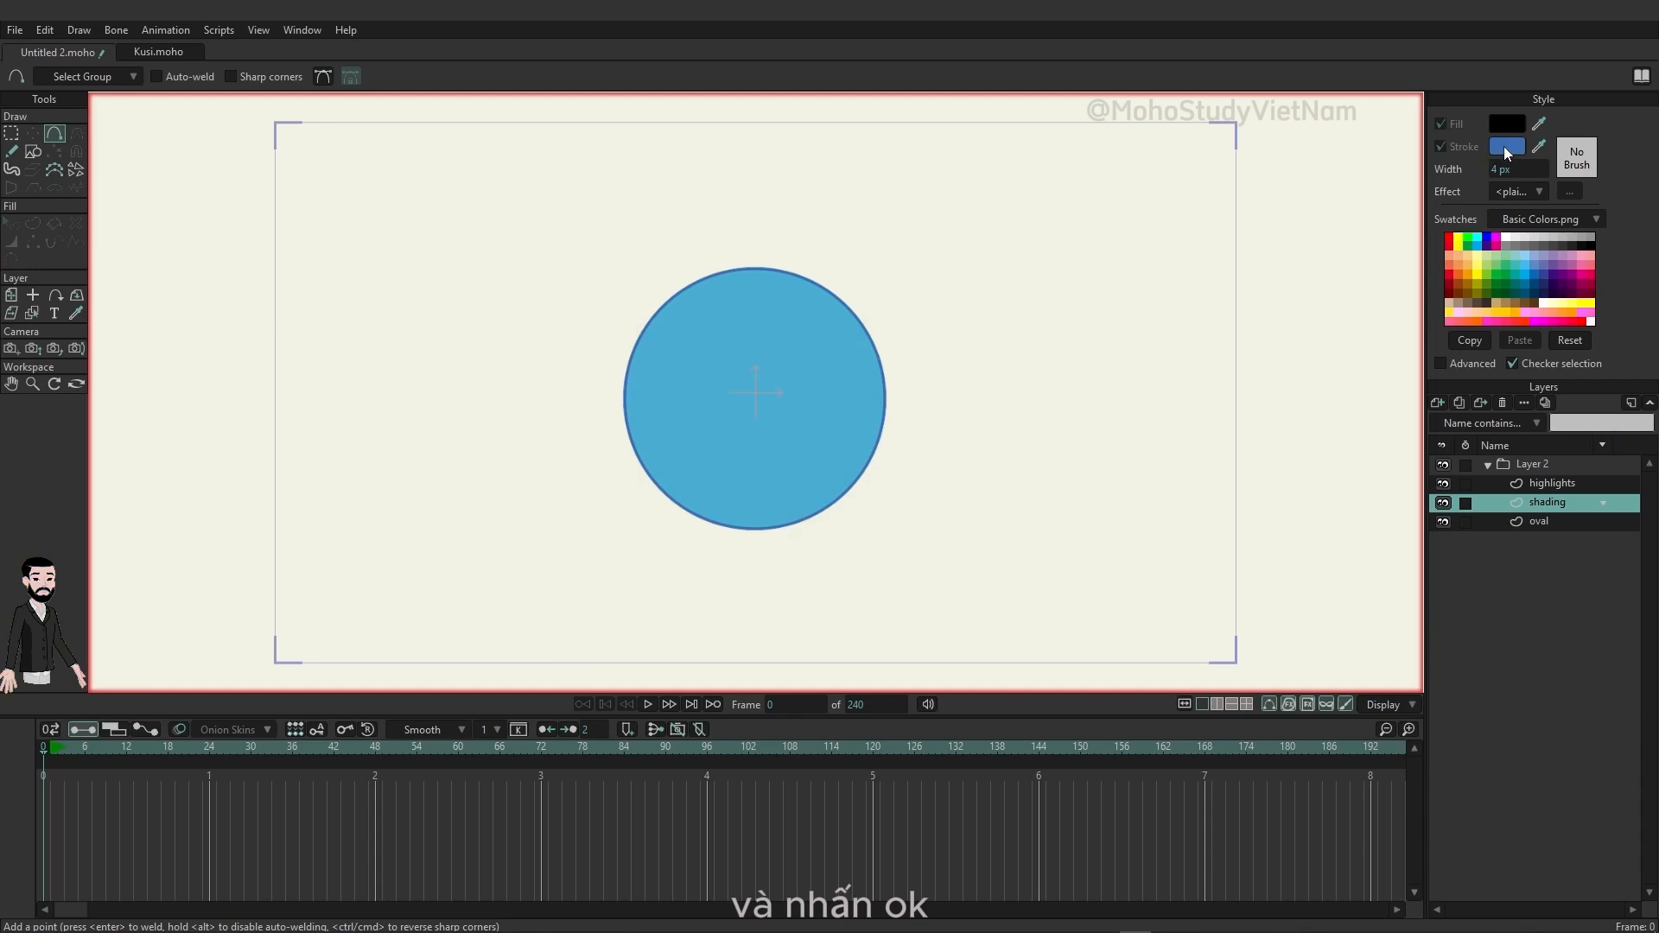
pyautogui.click(1504, 147)
pyautogui.moveTo(667, 502); pyautogui.dragTo(604, 657)
pyautogui.click(939, 610)
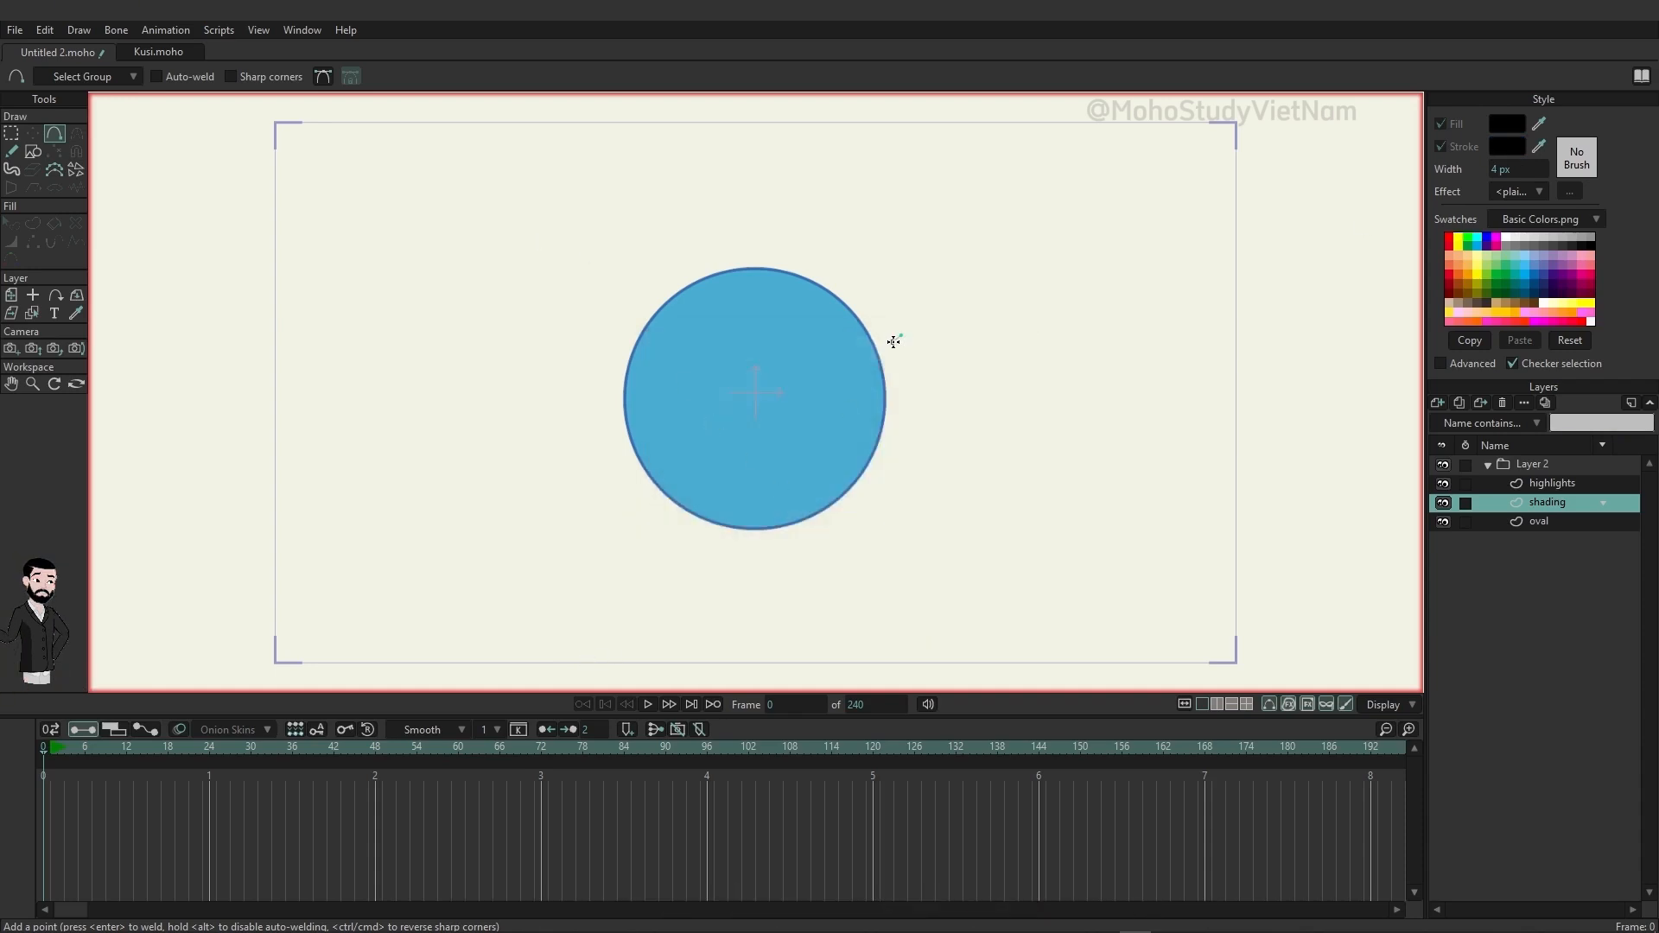
# Draw a closed egg-shaped outline overlapping the circle's lower-right side on the shading layer, with auto-weld enabled to join its ends.
pyautogui.moveTo(901, 335)
pyautogui.mouseDown()
pyautogui.moveTo(834, 363)
pyautogui.moveTo(745, 456)
pyautogui.moveTo(723, 593)
pyautogui.moveTo(823, 581)
pyautogui.moveTo(946, 491)
pyautogui.moveTo(975, 379)
pyautogui.moveTo(905, 334)
pyautogui.mouseUp()
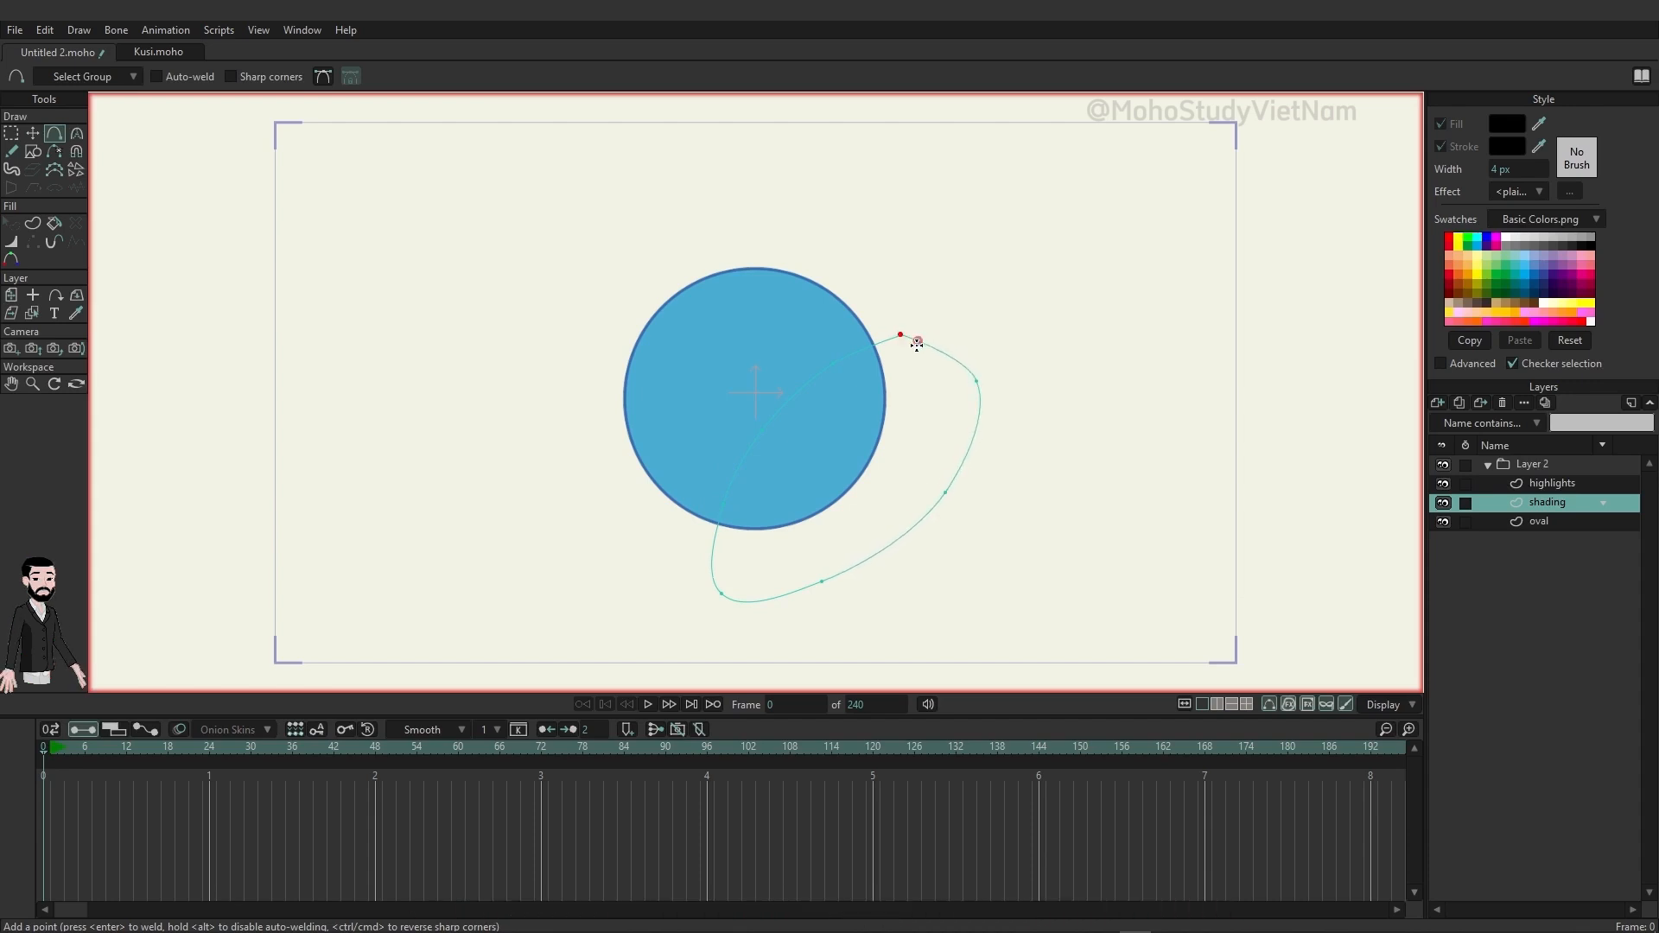
pyautogui.hotkey('ctrl', 'z')
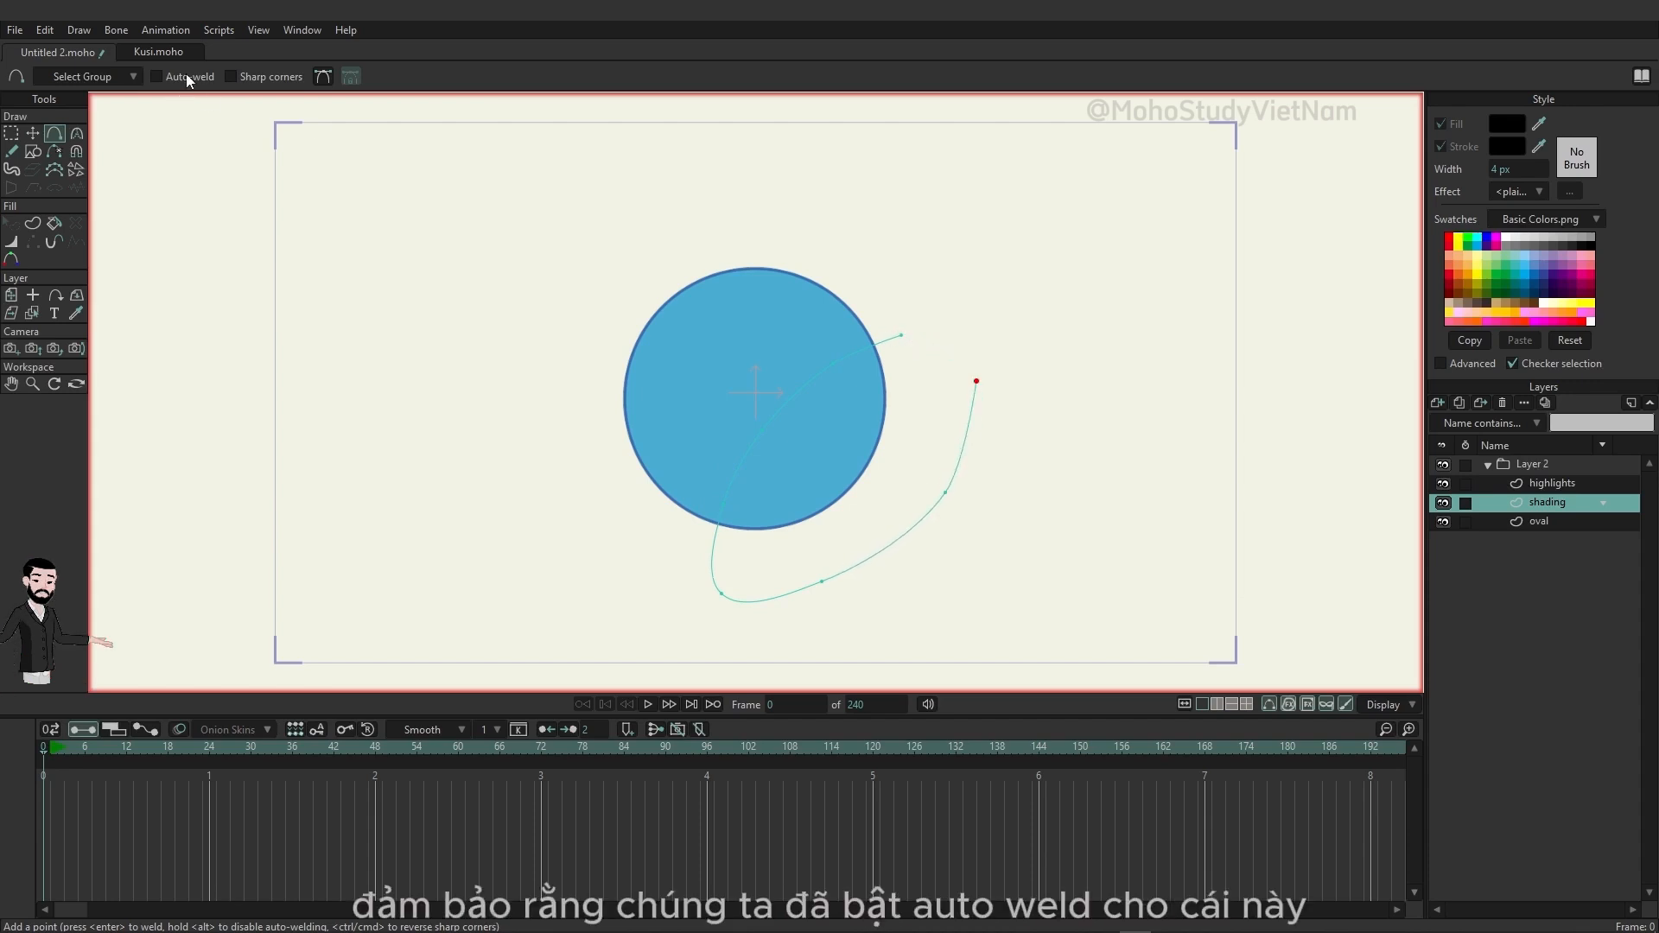
pyautogui.moveTo(982, 377); pyautogui.dragTo(902, 336)
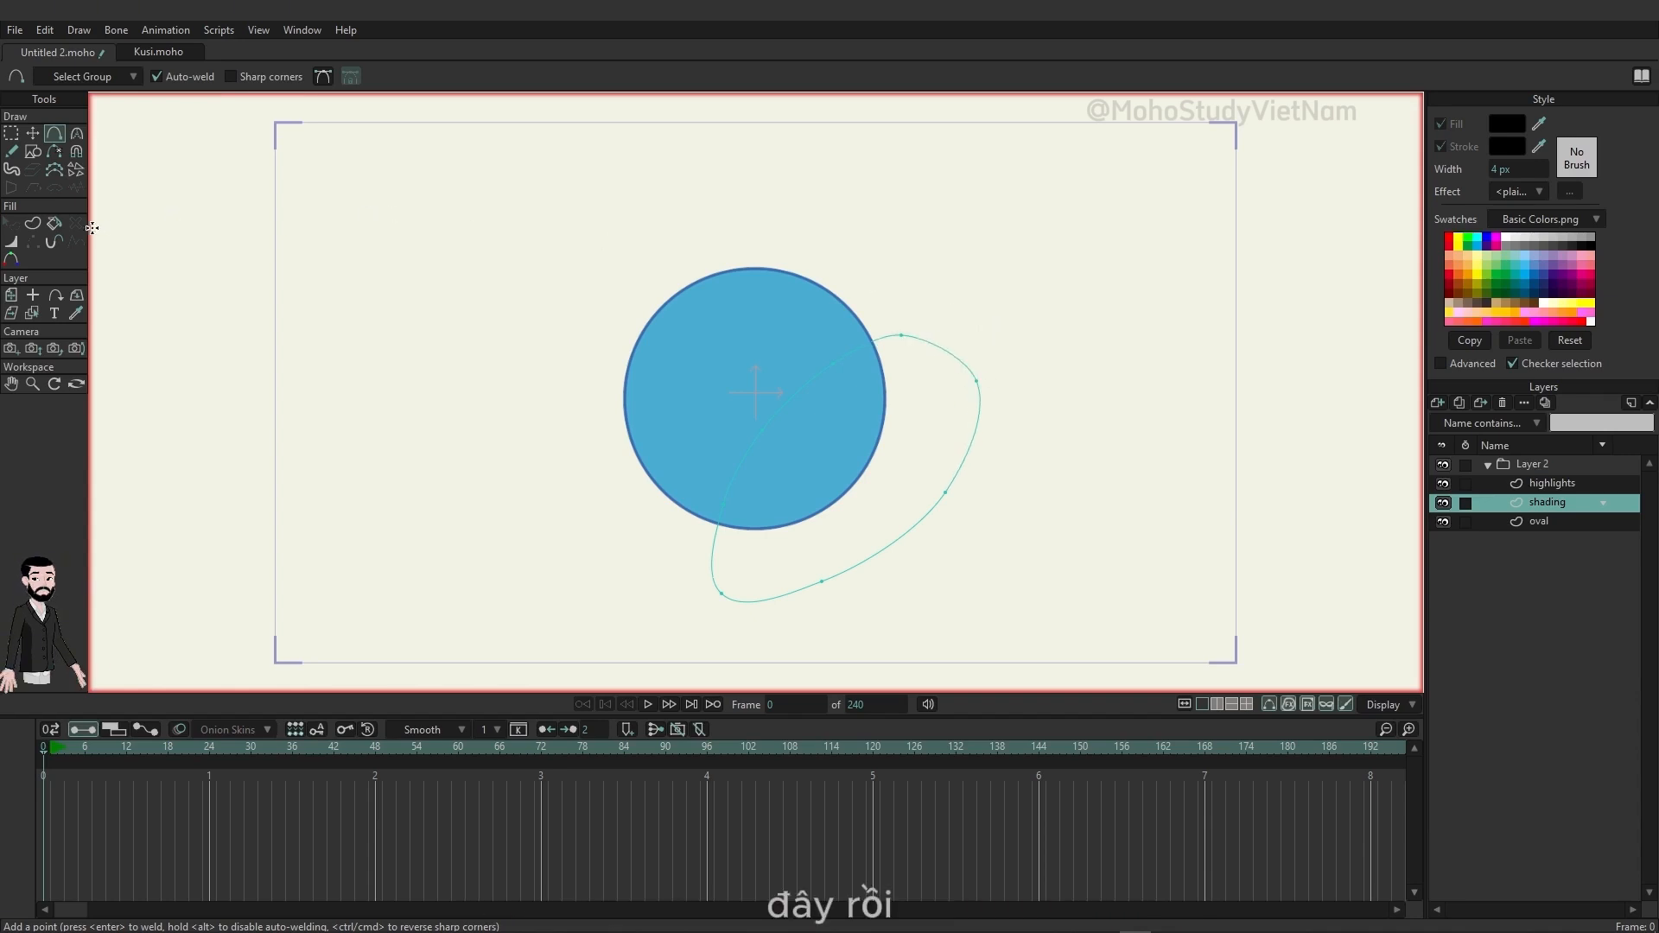
# Create a shape with both fill and stroke from the closed shading outline using Create Shape.
pyautogui.click(34, 225)
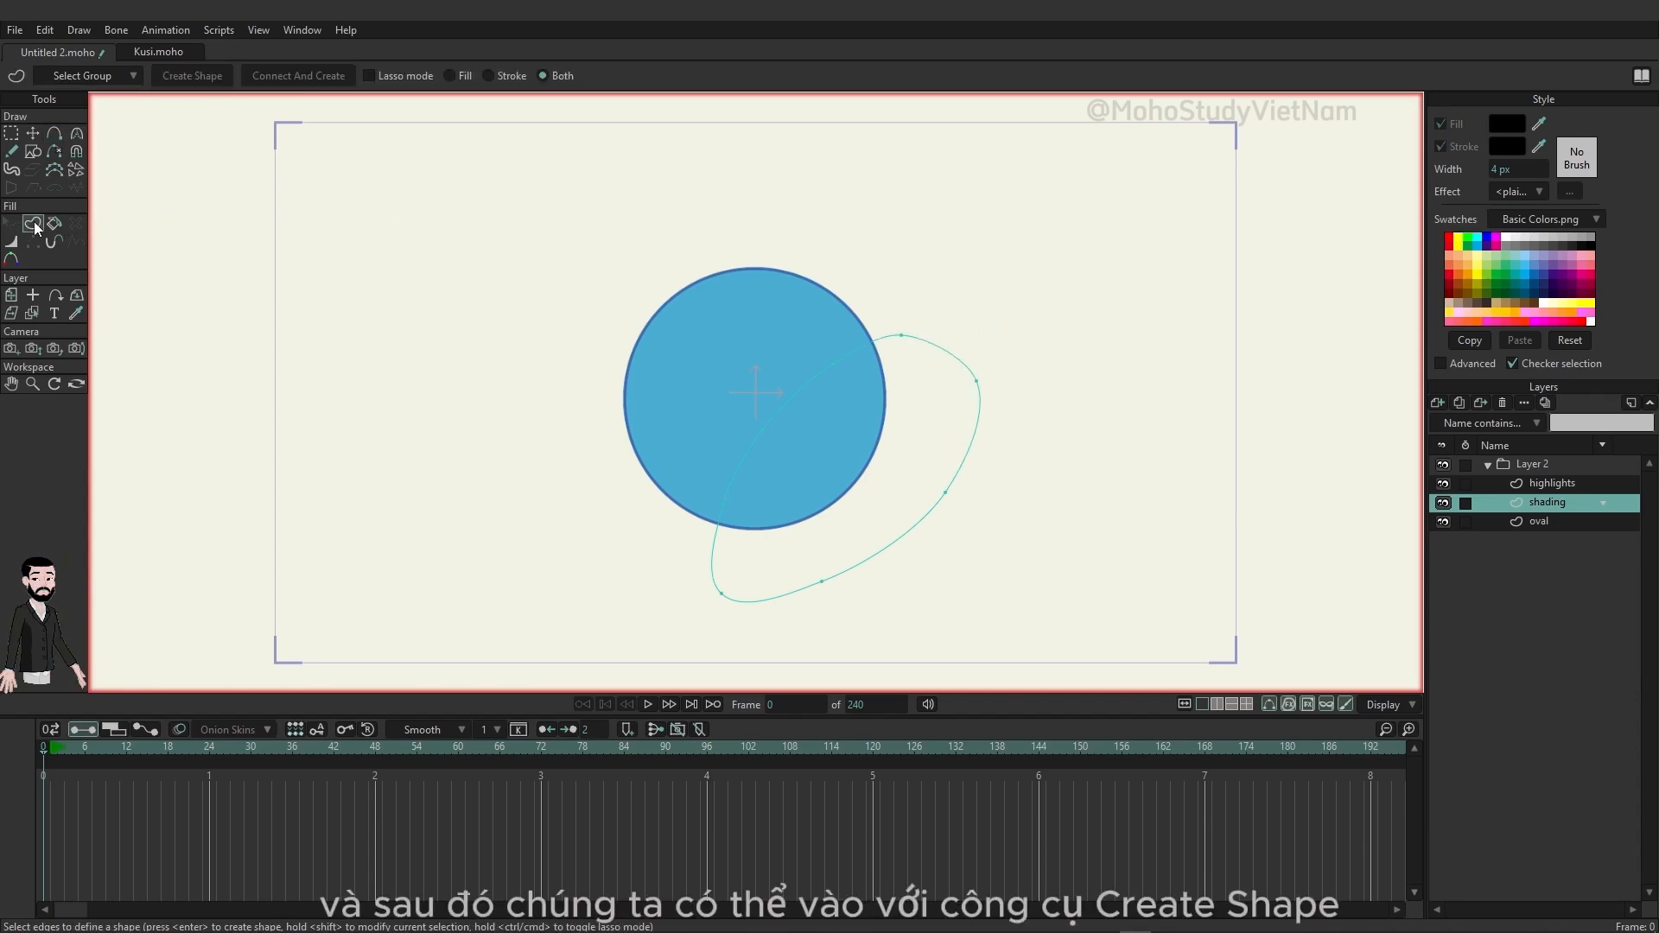
pyautogui.click(956, 358)
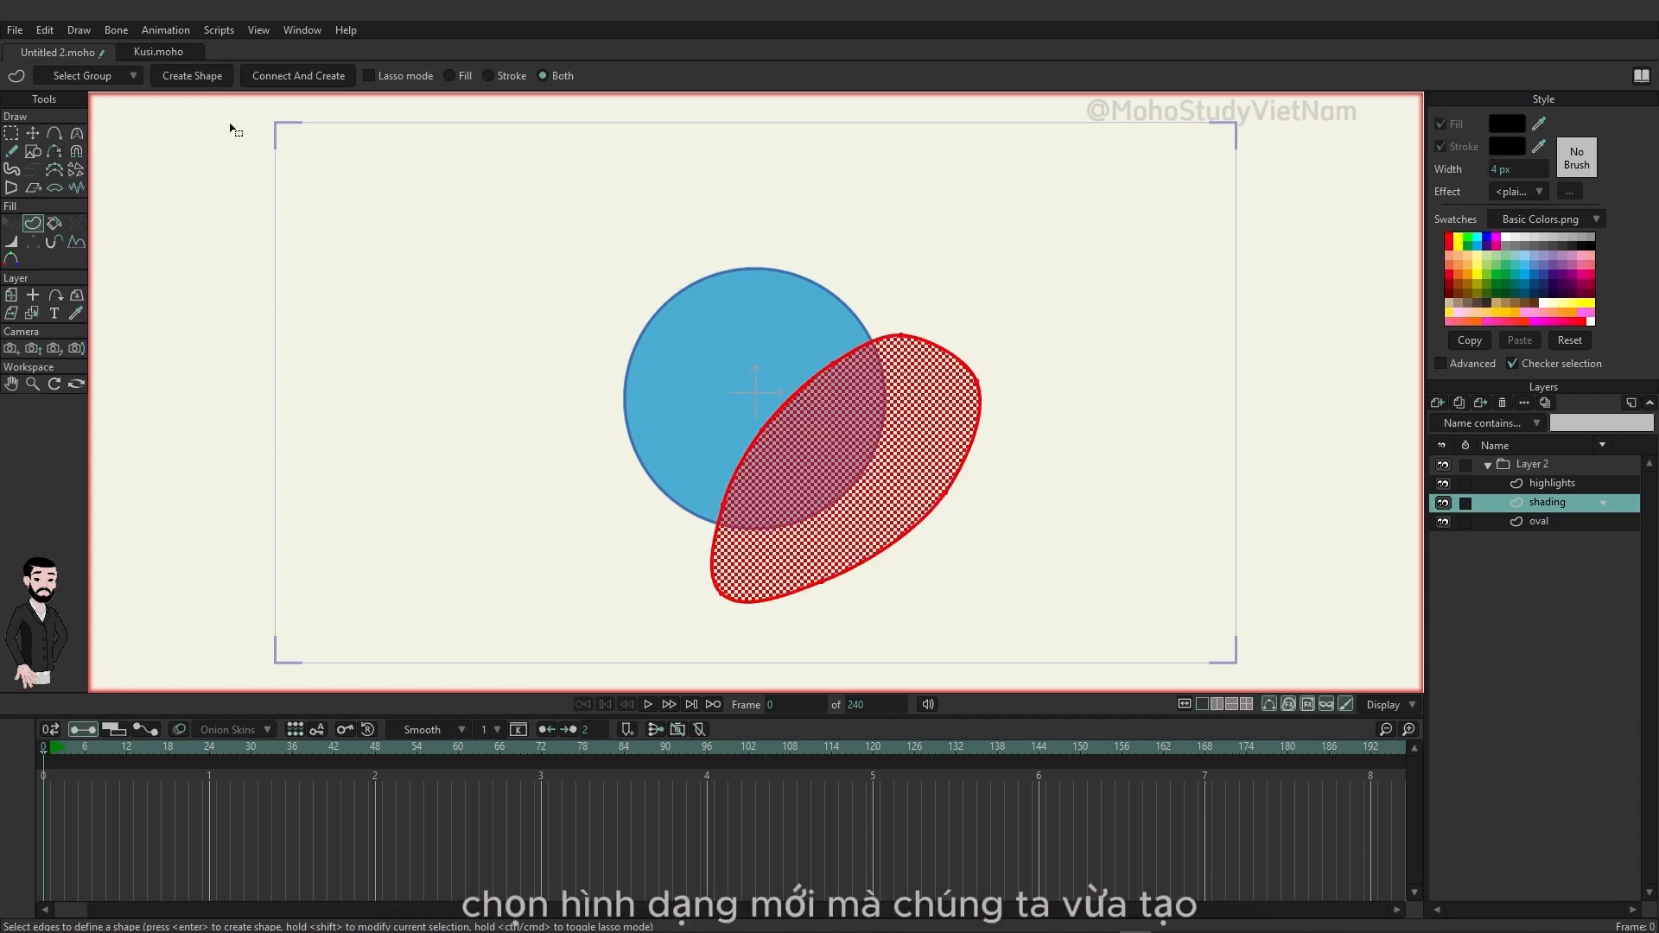
pyautogui.click(200, 76)
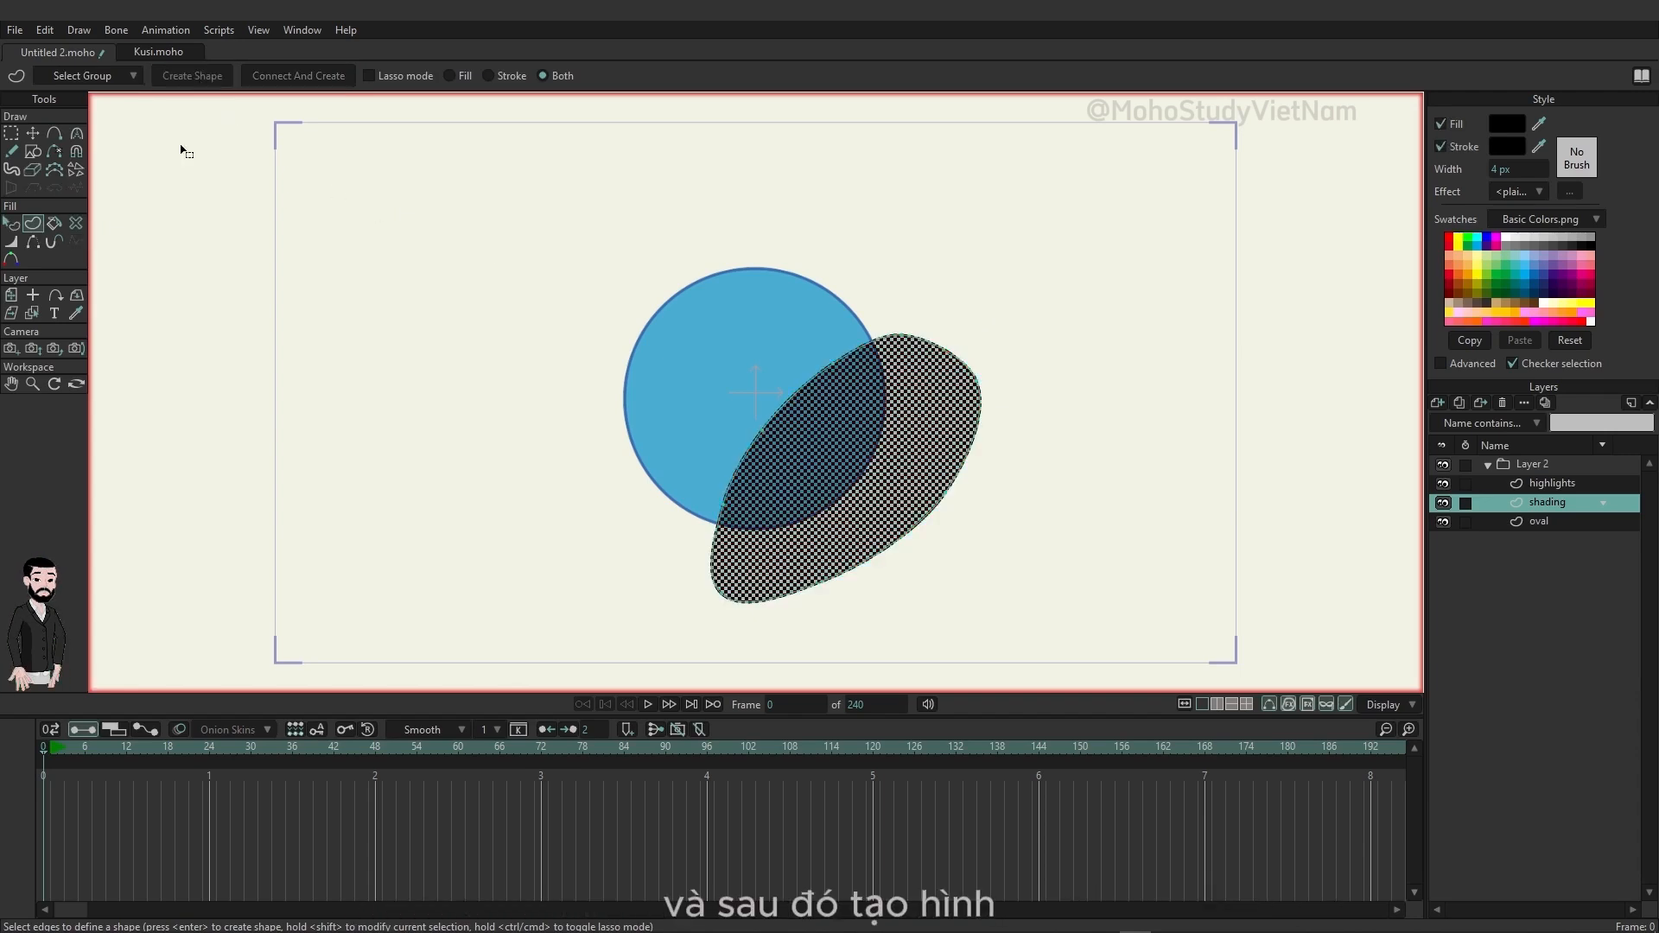
pyautogui.click(12, 133)
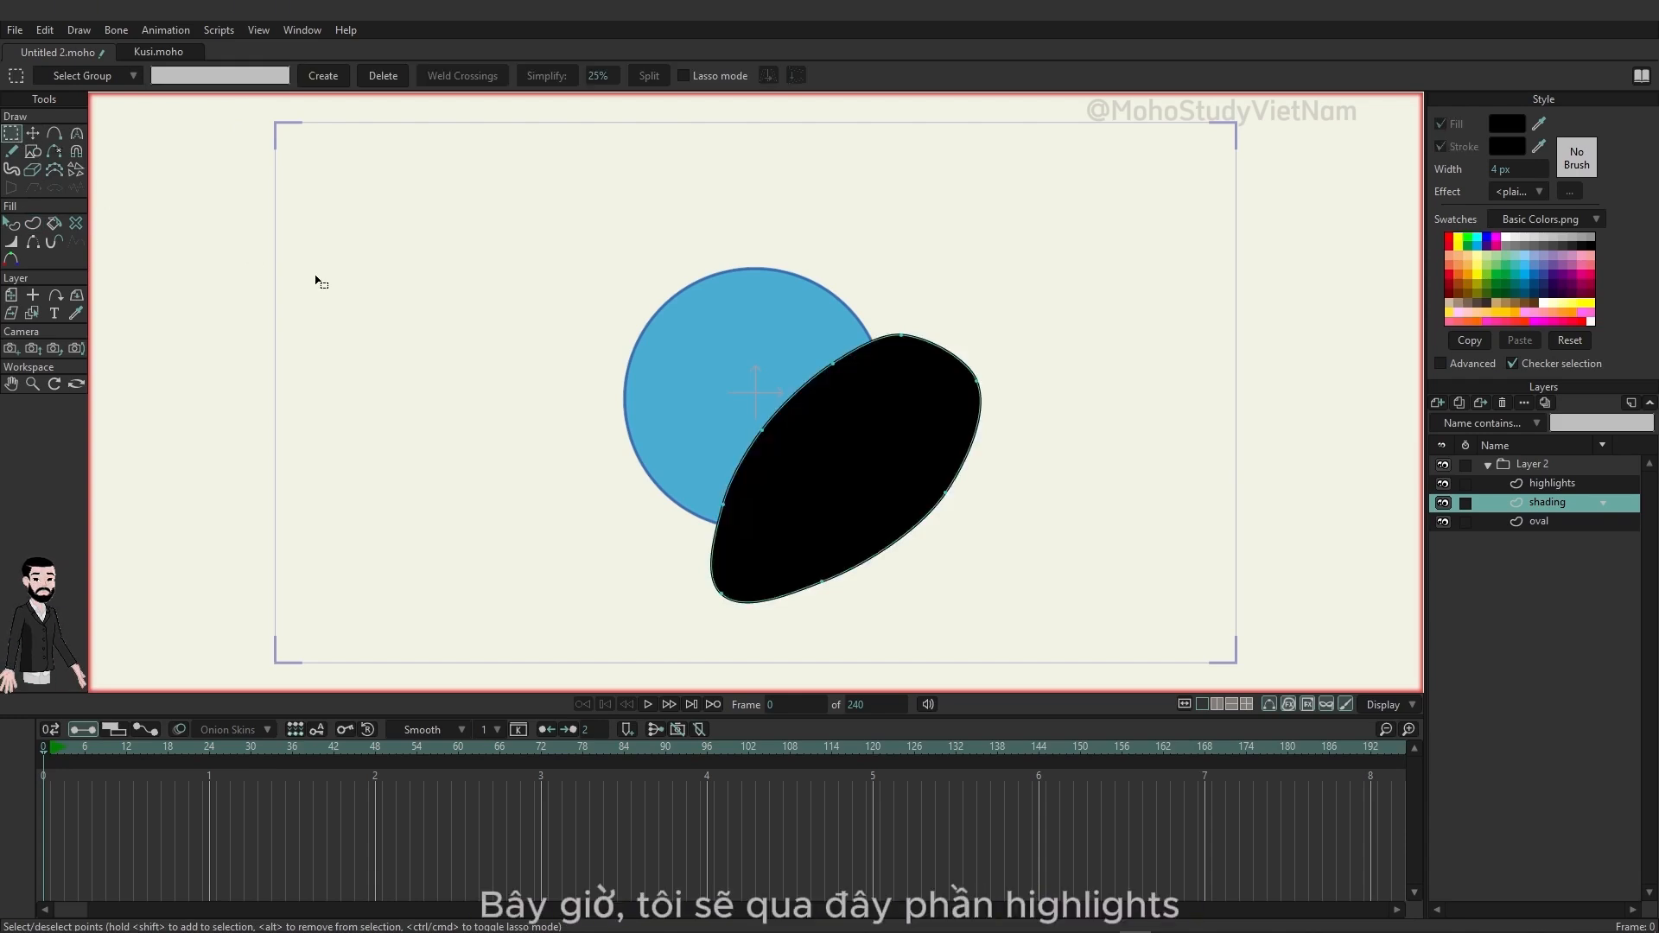
# Select the highlights layer, activate the Add Point tool, and set both the fill and stroke colours to white.
pyautogui.click(1539, 487)
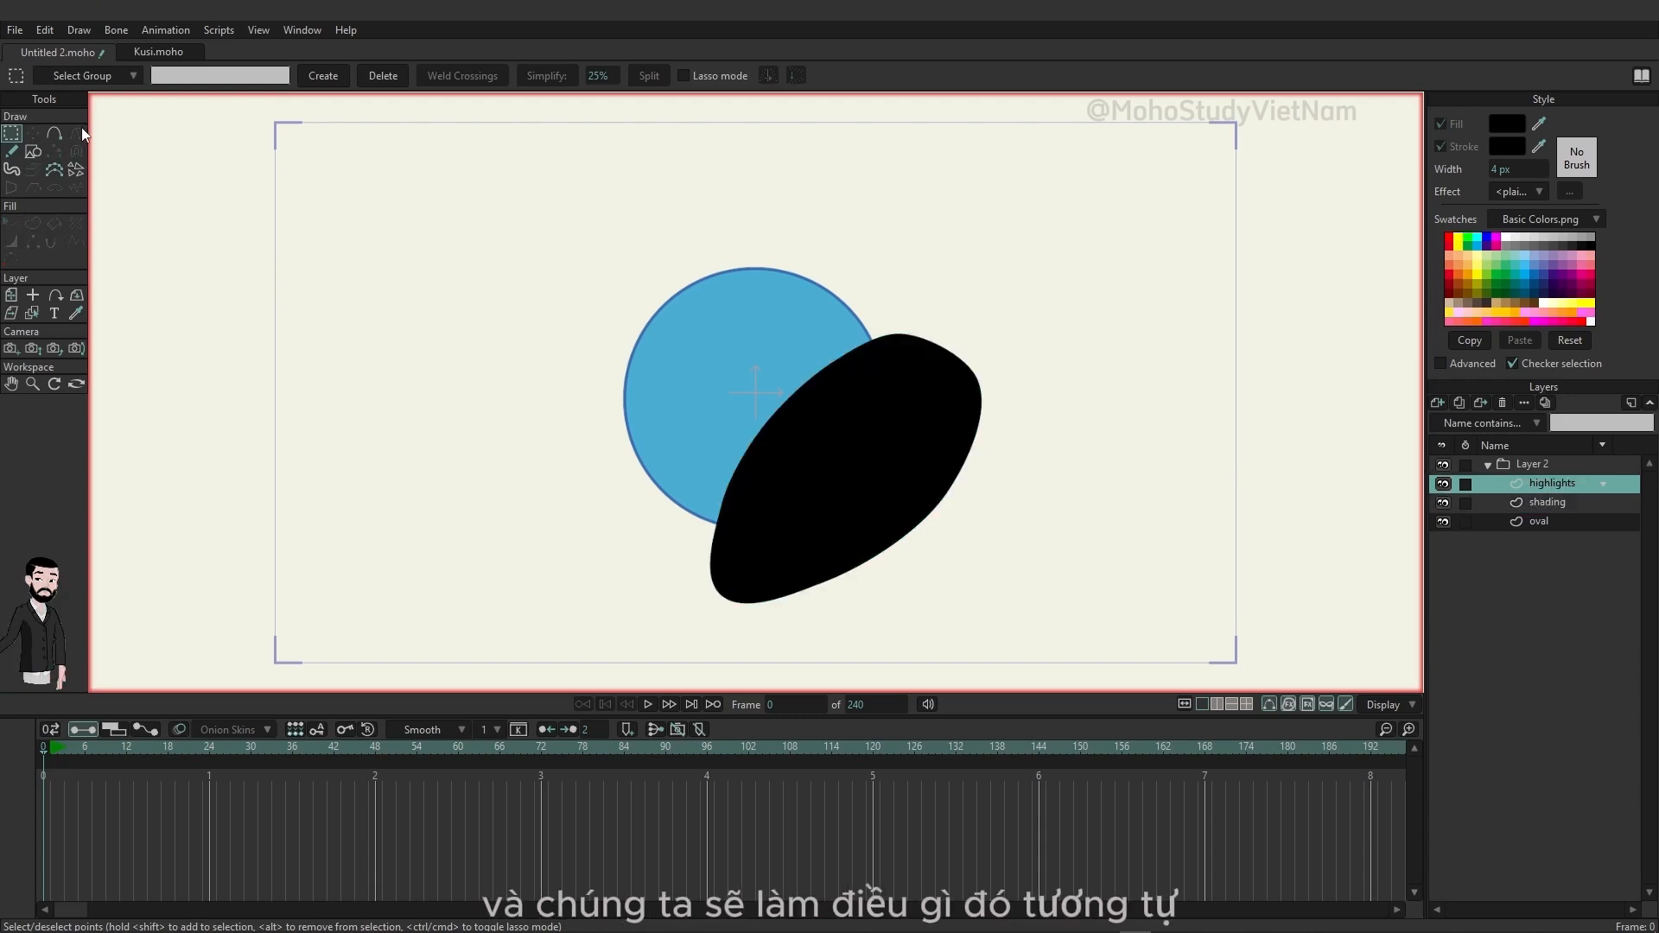
pyautogui.click(54, 133)
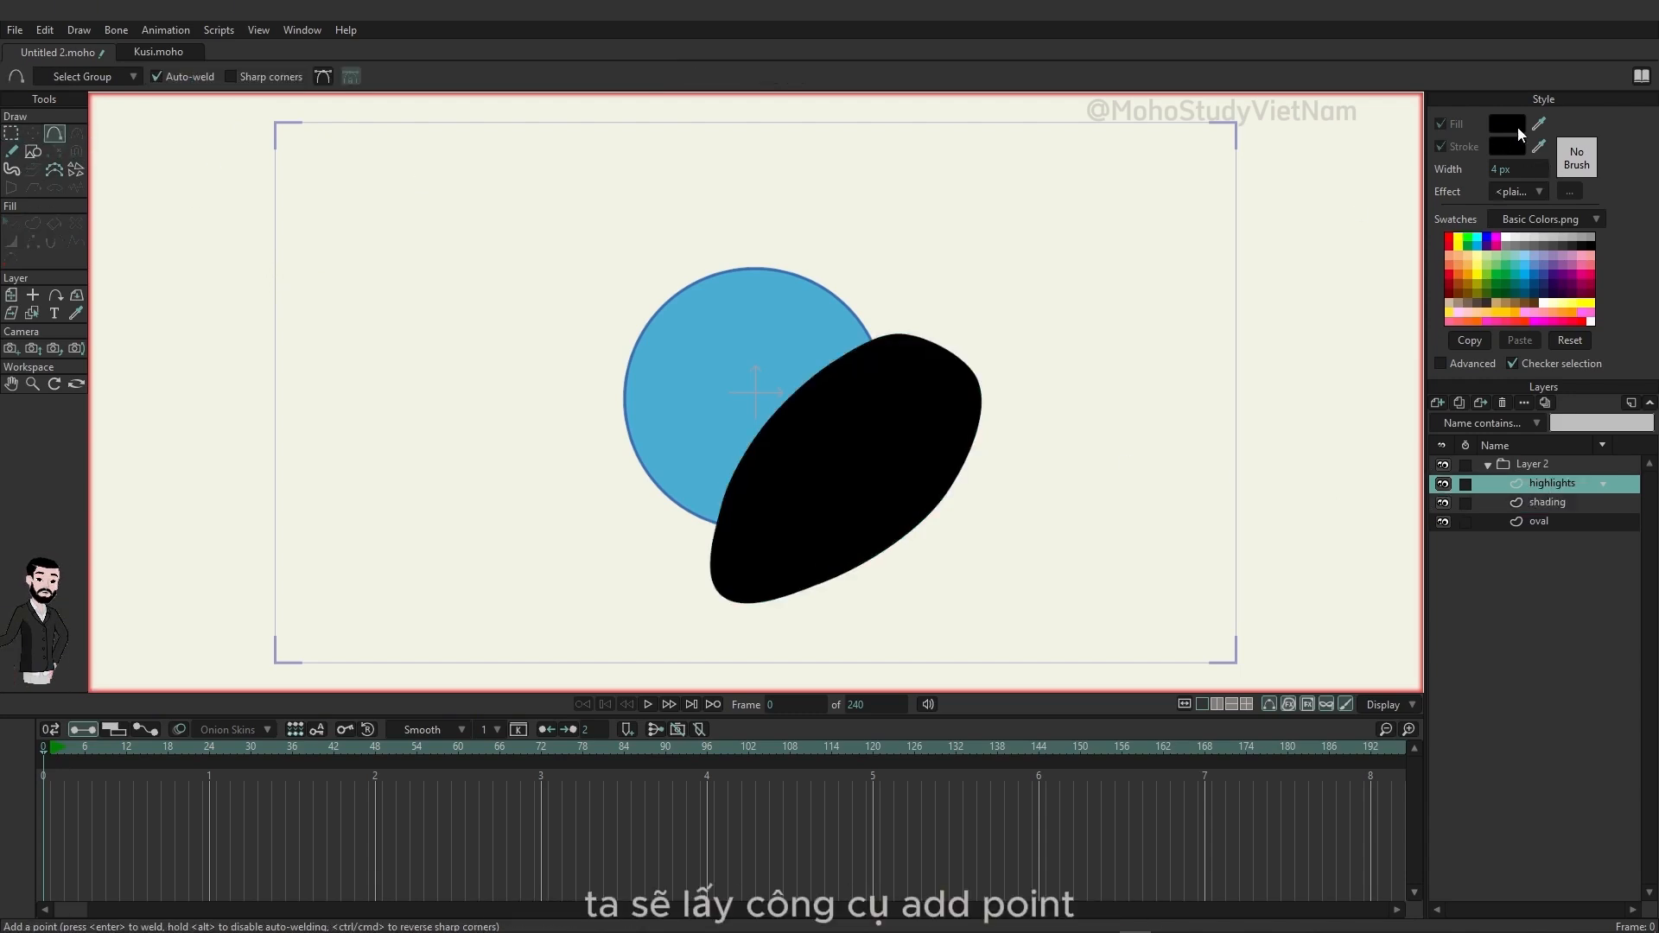
pyautogui.click(1510, 124)
pyautogui.moveTo(726, 403); pyautogui.dragTo(659, 369)
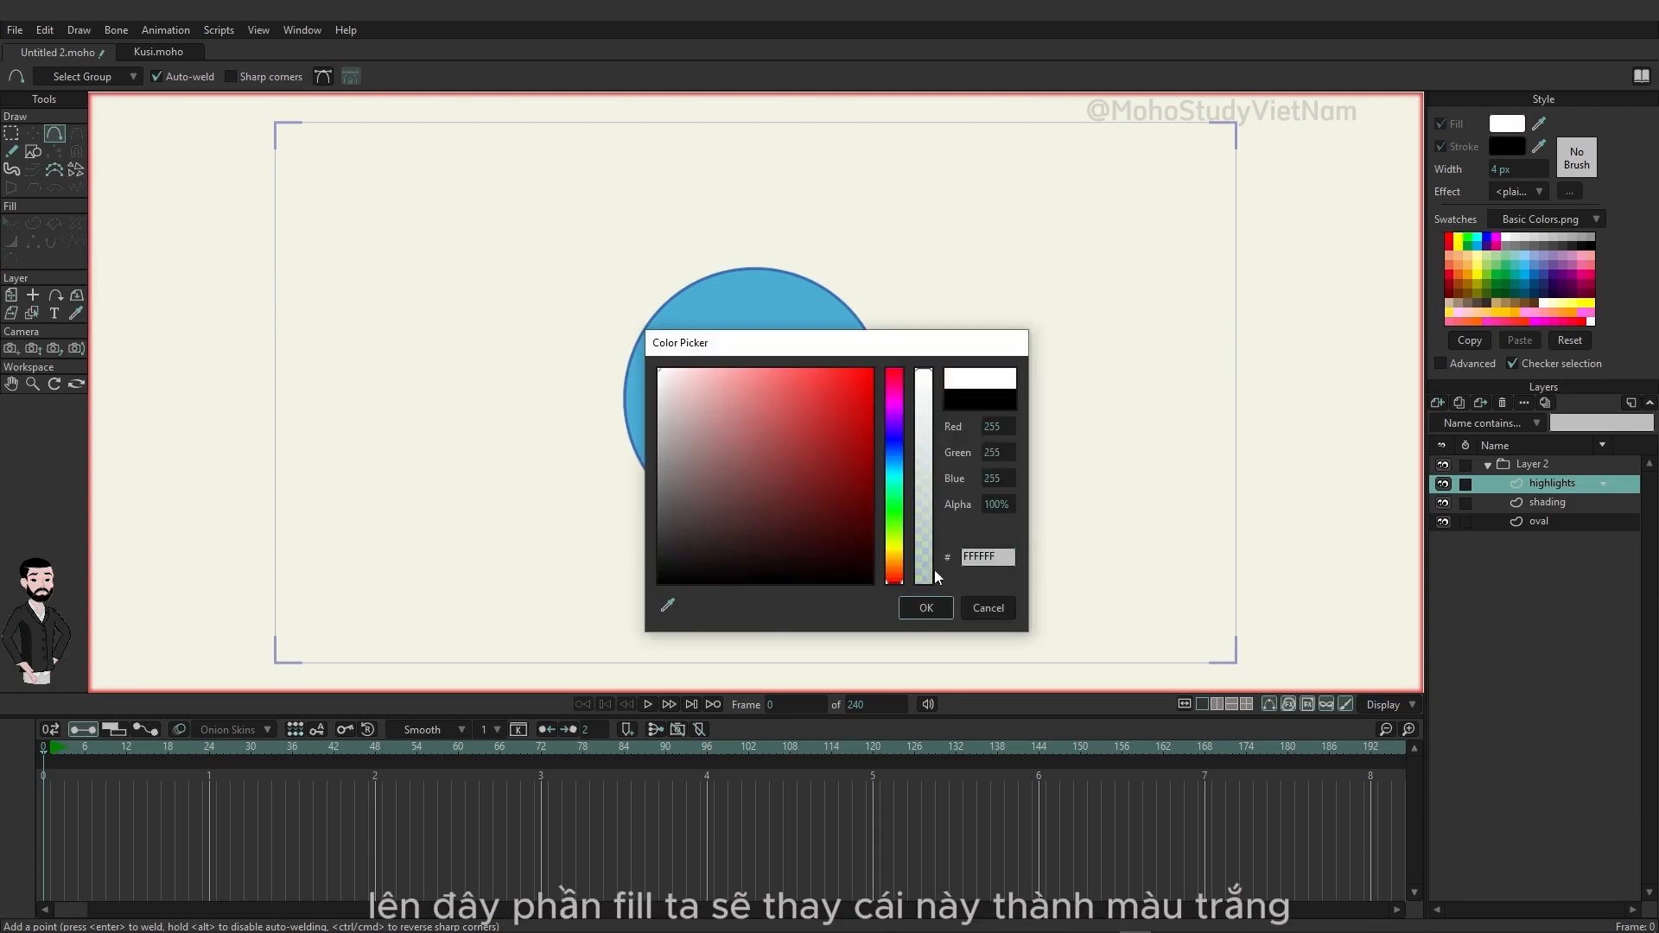
pyautogui.click(917, 612)
pyautogui.click(1508, 146)
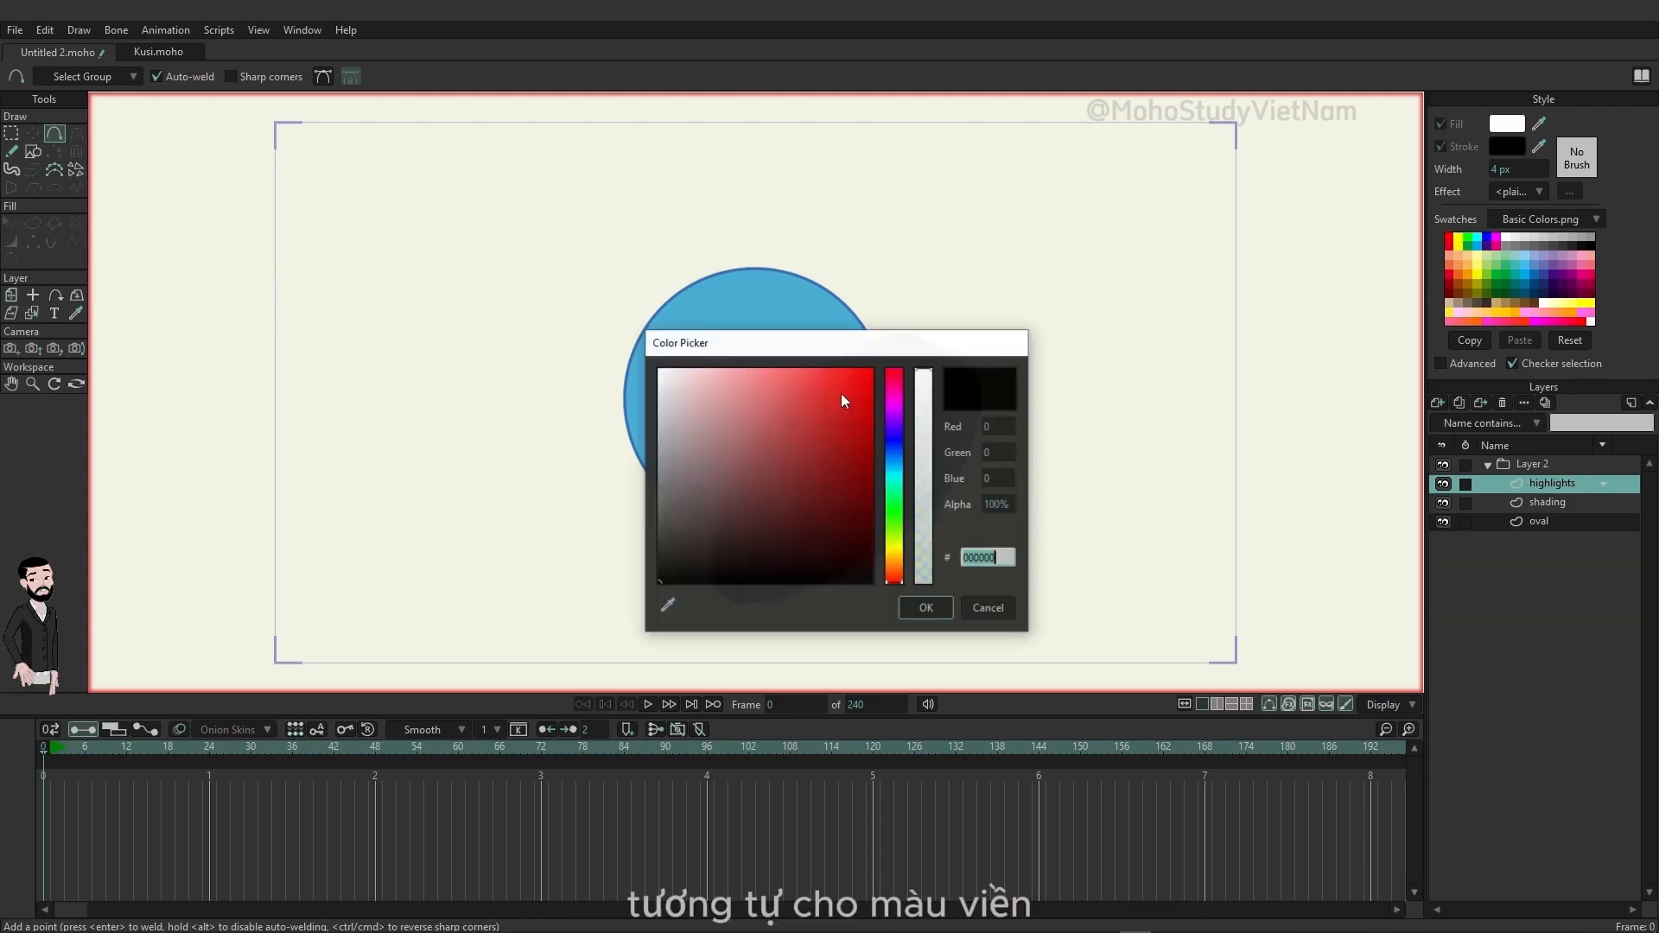
pyautogui.click(923, 374)
pyautogui.click(926, 607)
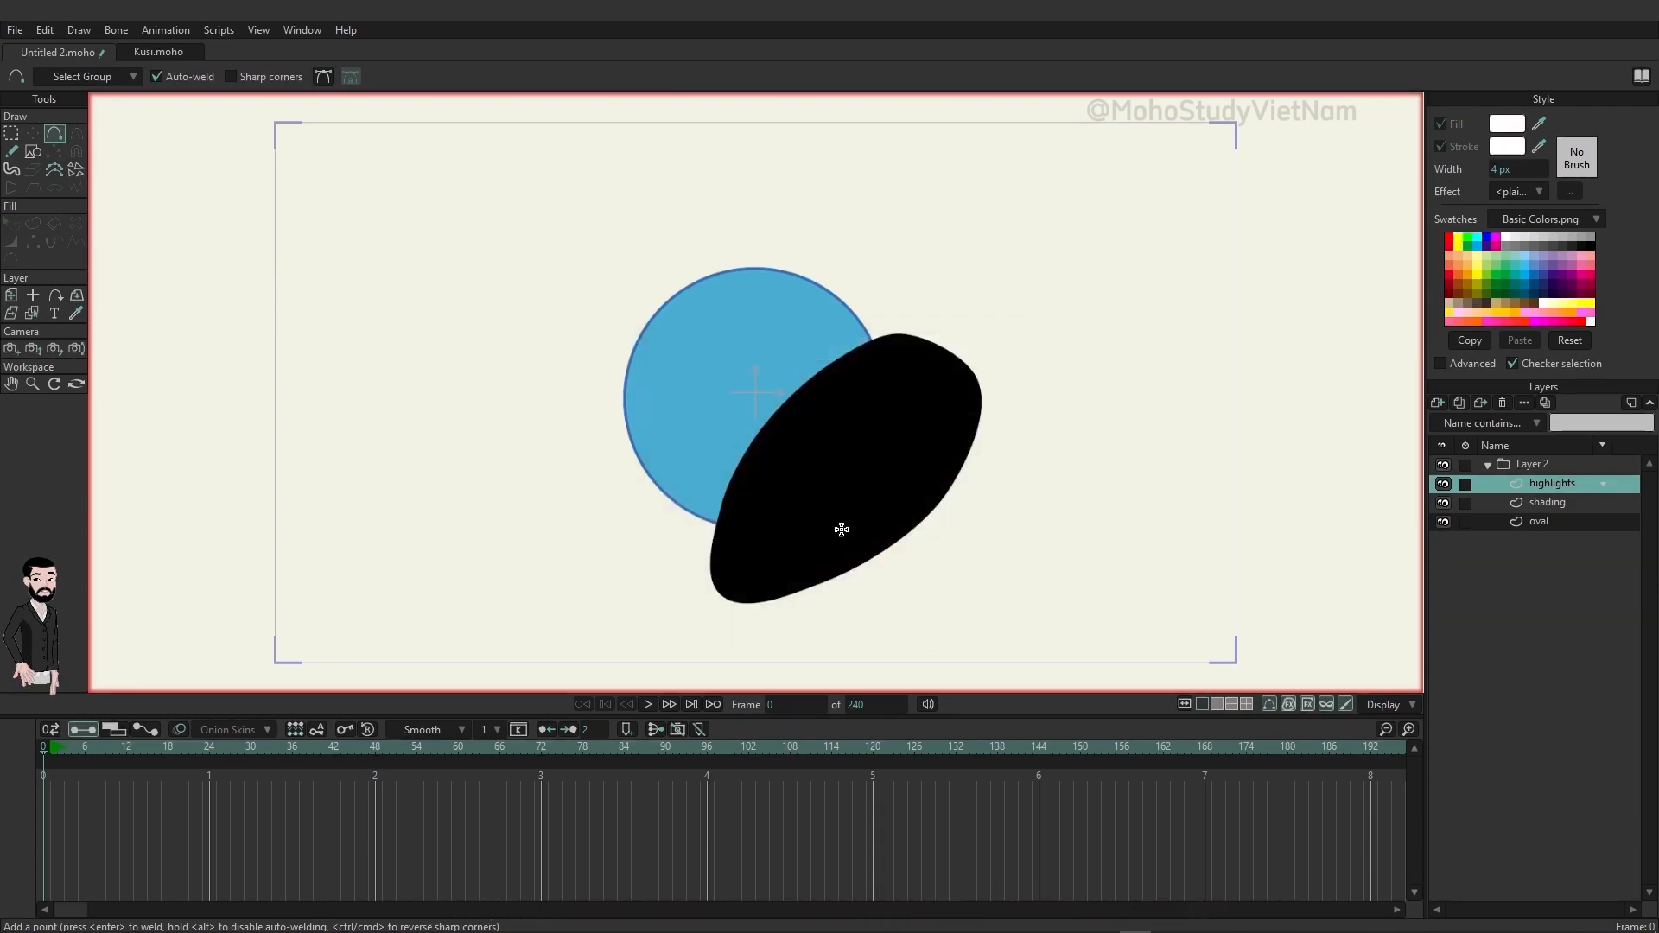
# Draw a closed curved outline over the circle's upper-left edge and create a filled and stroked highlight shape from it.
pyautogui.moveTo(631, 373); pyautogui.dragTo(666, 355)
pyautogui.moveTo(666, 355)
pyautogui.mouseDown()
pyautogui.moveTo(731, 334)
pyautogui.moveTo(782, 236)
pyautogui.moveTo(666, 246)
pyautogui.moveTo(588, 311)
pyautogui.moveTo(608, 372)
pyautogui.mouseUp()
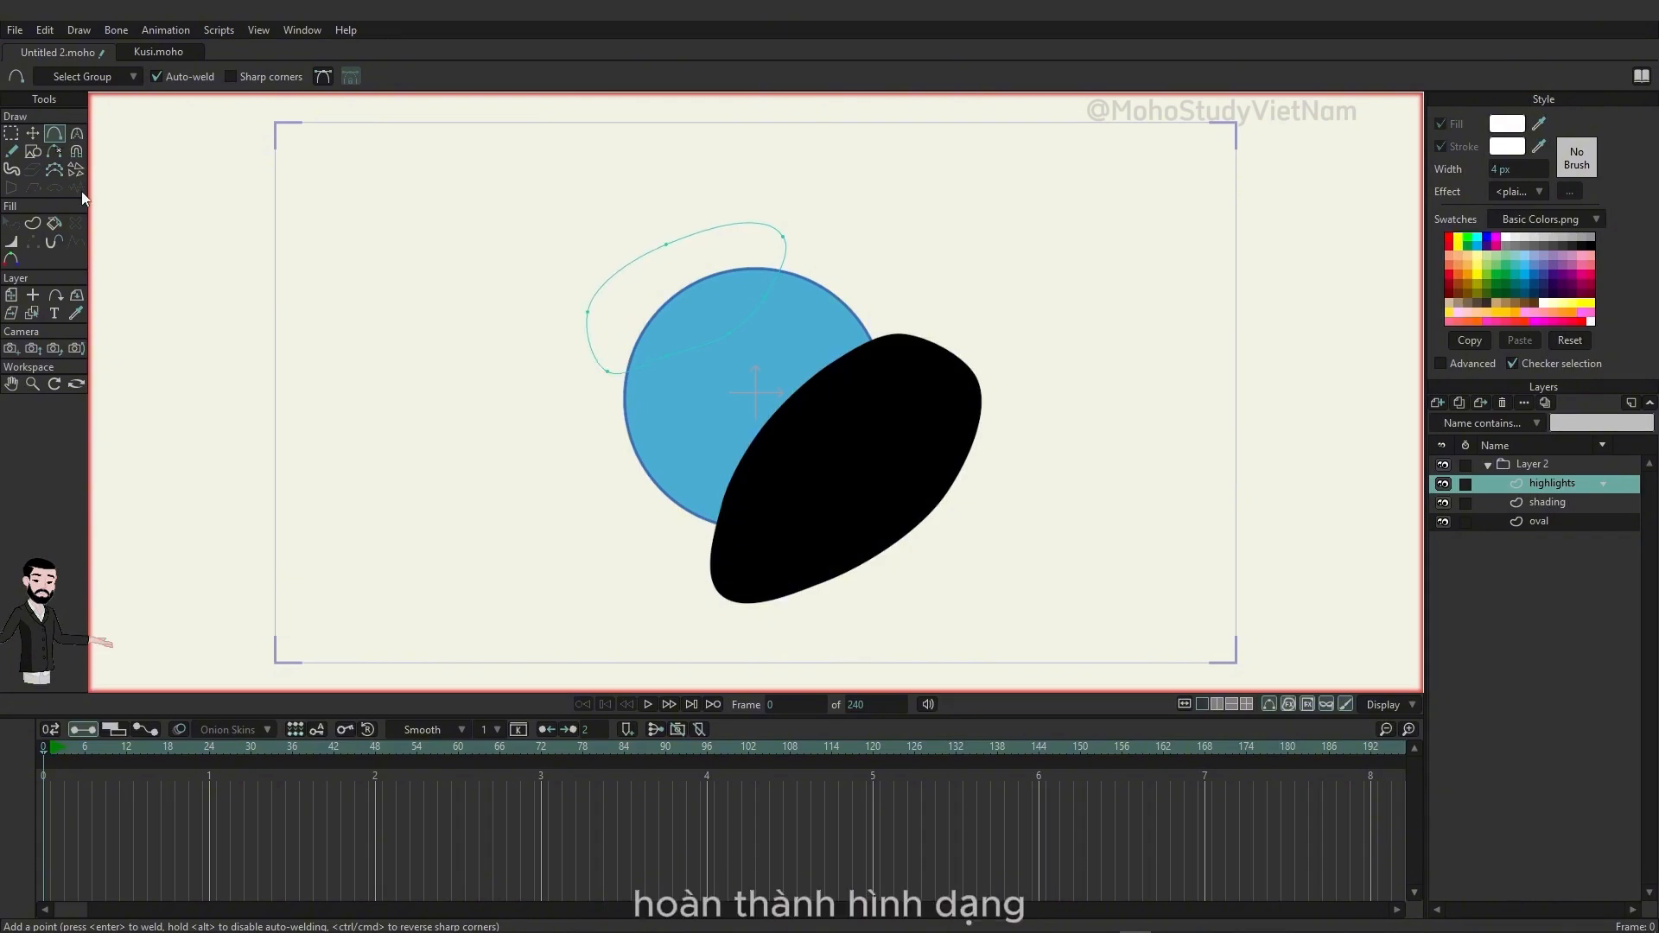
pyautogui.click(37, 223)
pyautogui.hotkey('ctrl', 'a')
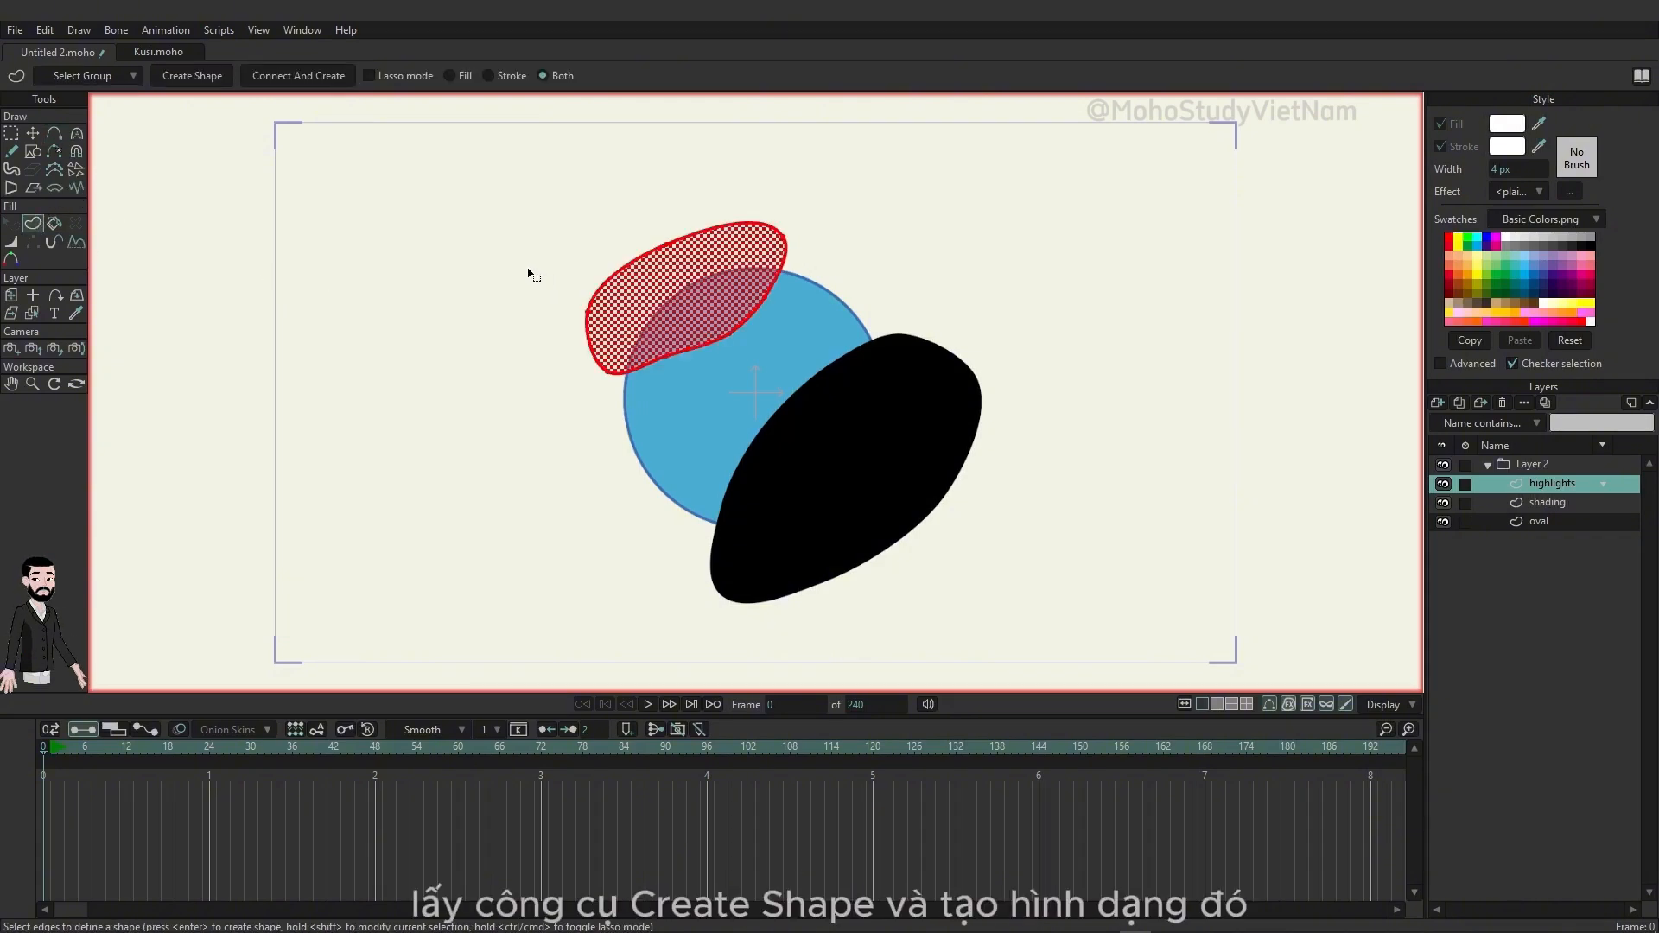
pyautogui.click(174, 79)
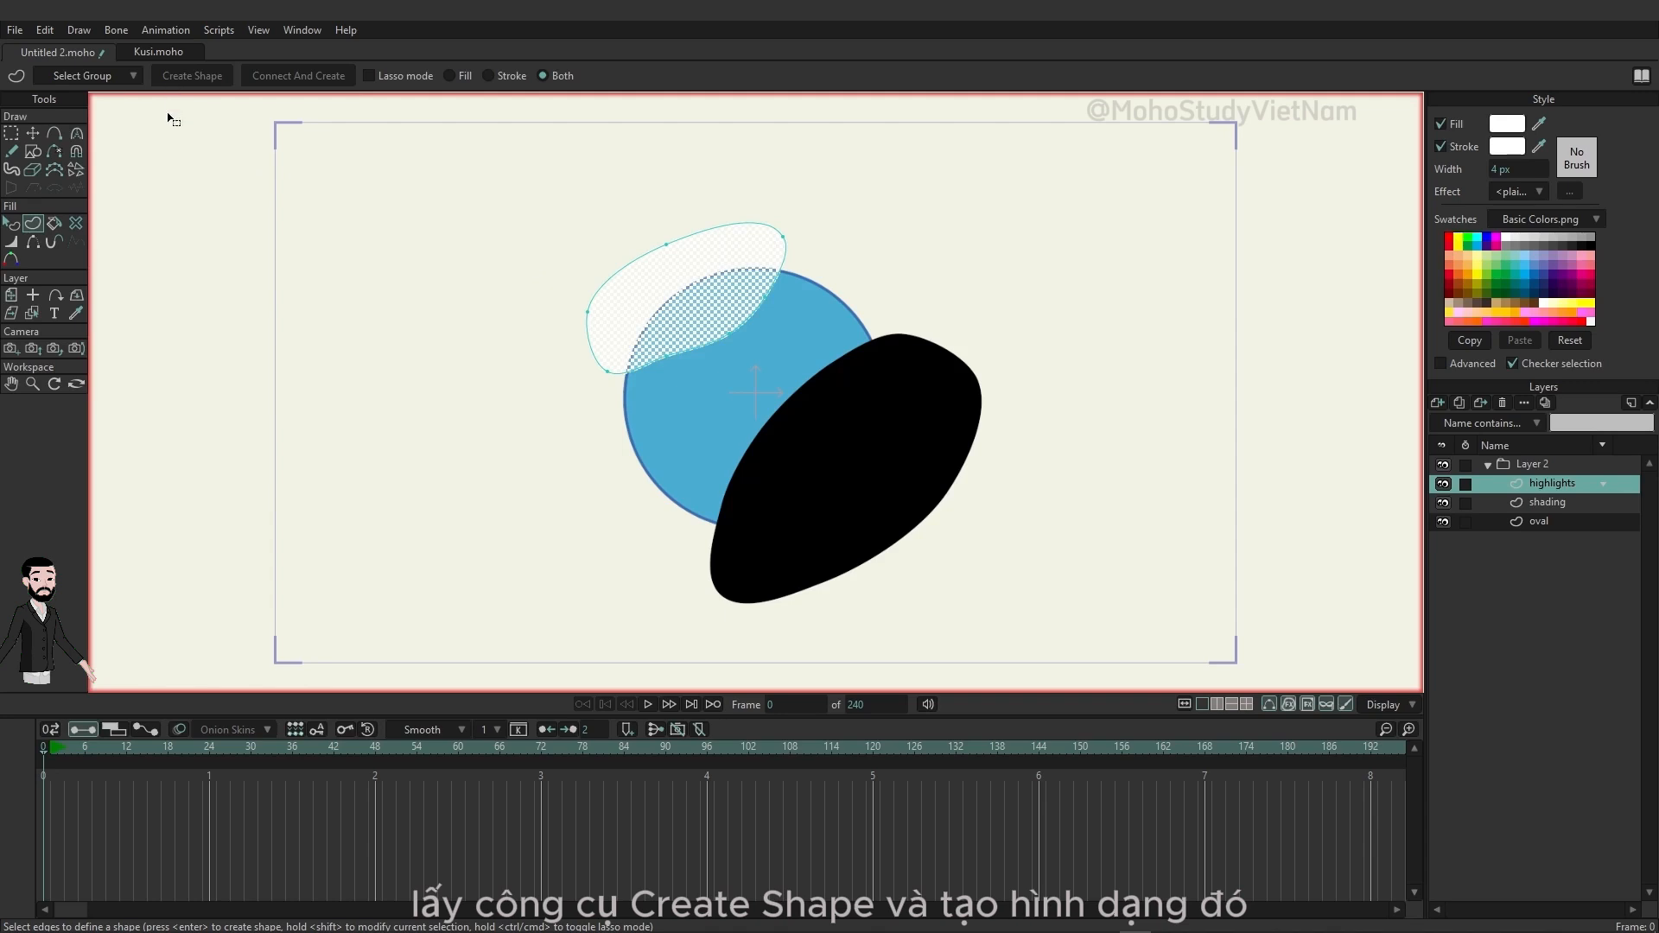
pyautogui.click(11, 133)
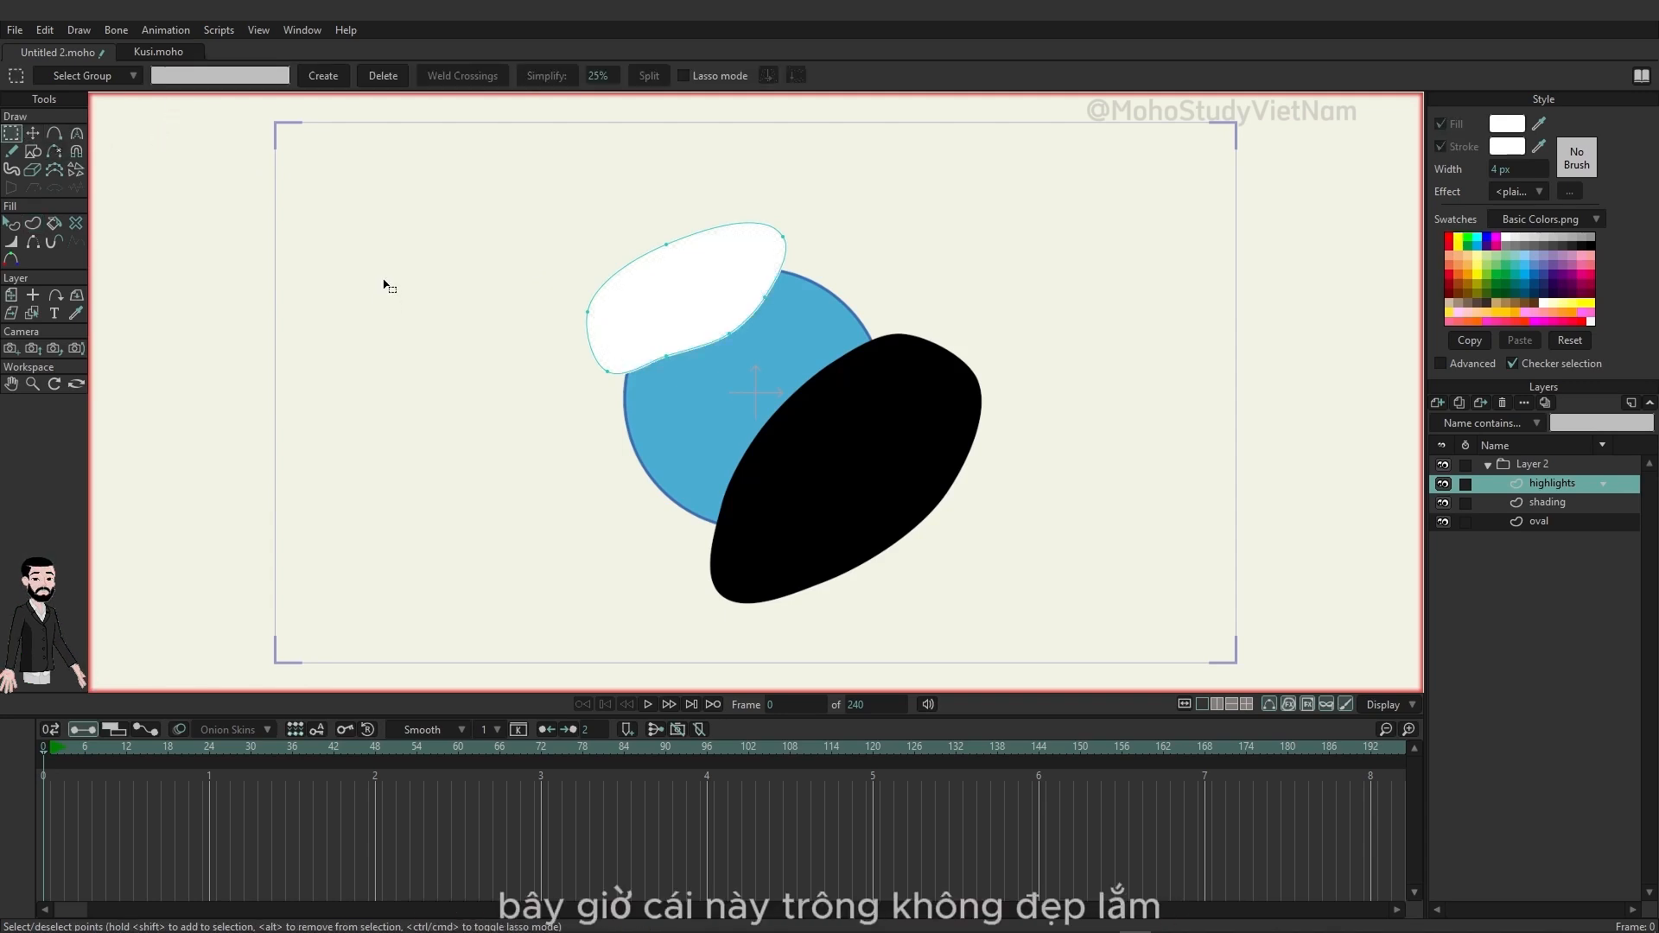
# Set the group mask of Layer 2 to Hide all and apply it.
pyautogui.doubleClick(1511, 464)
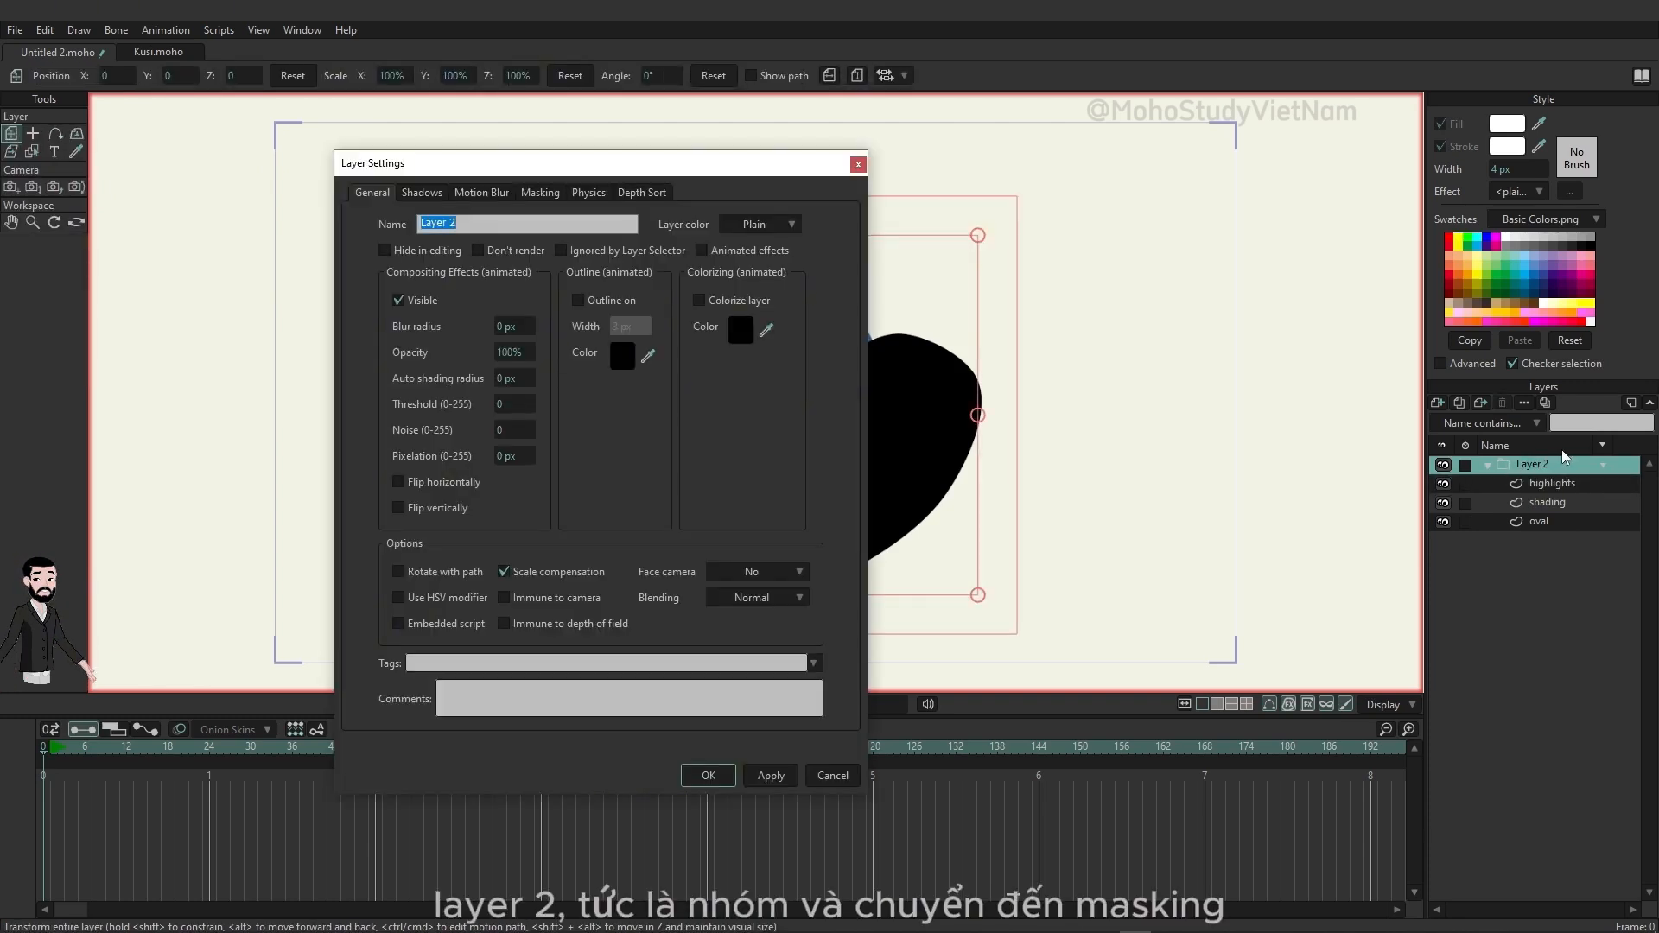
pyautogui.click(533, 193)
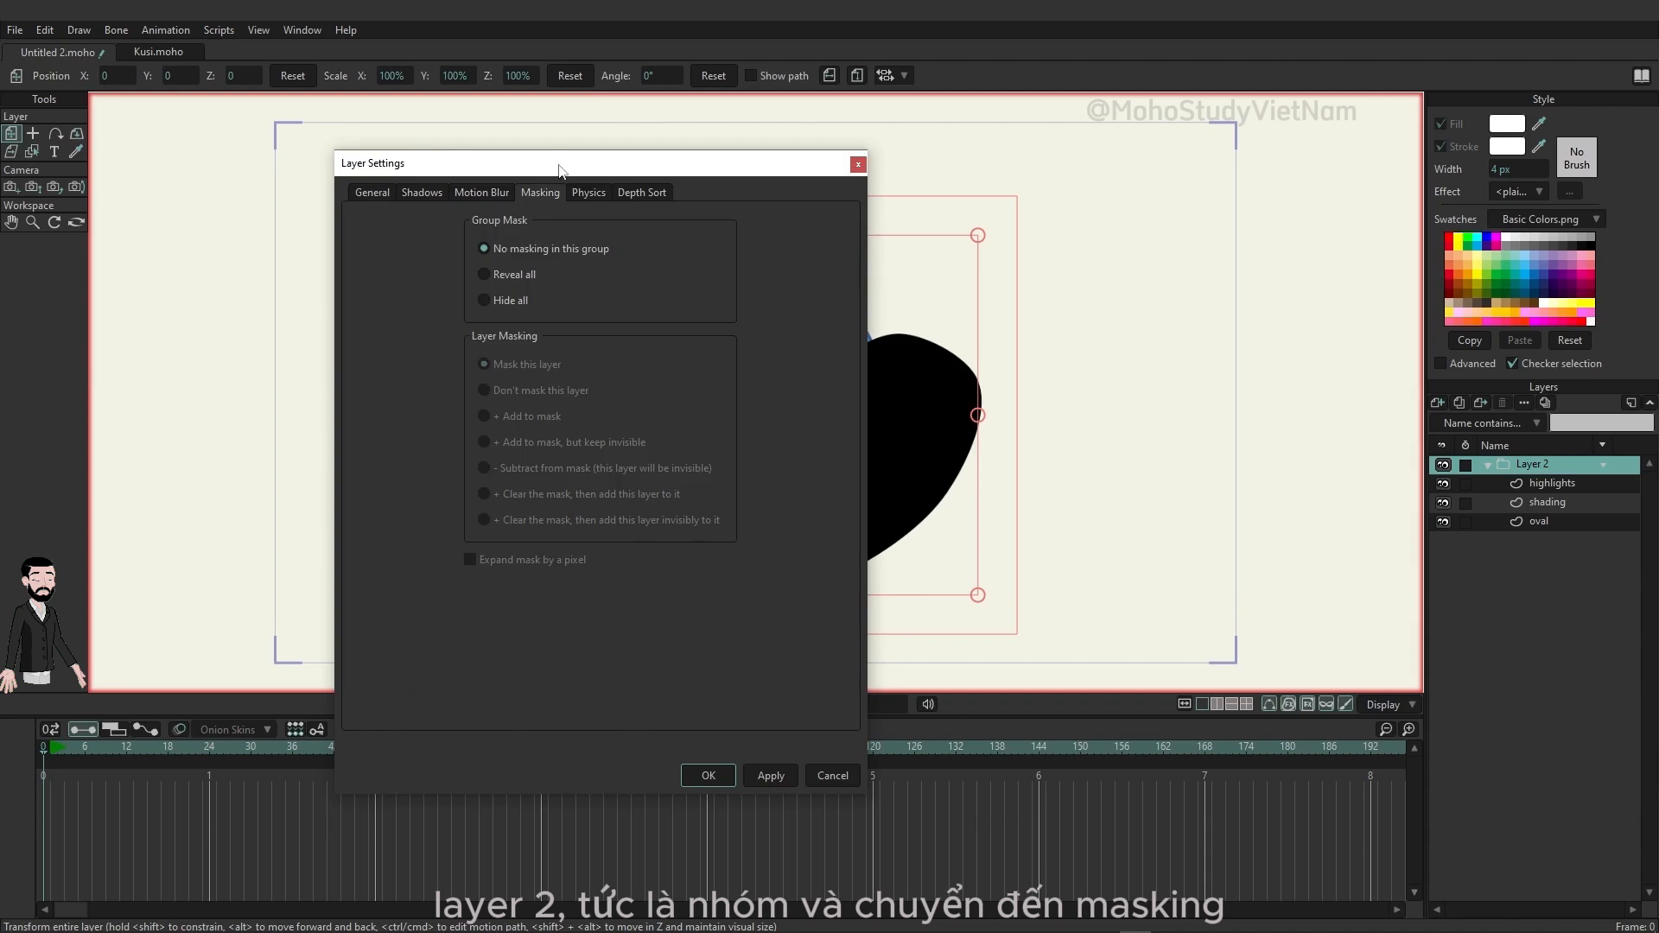
pyautogui.moveTo(562, 168); pyautogui.dragTo(1236, 89)
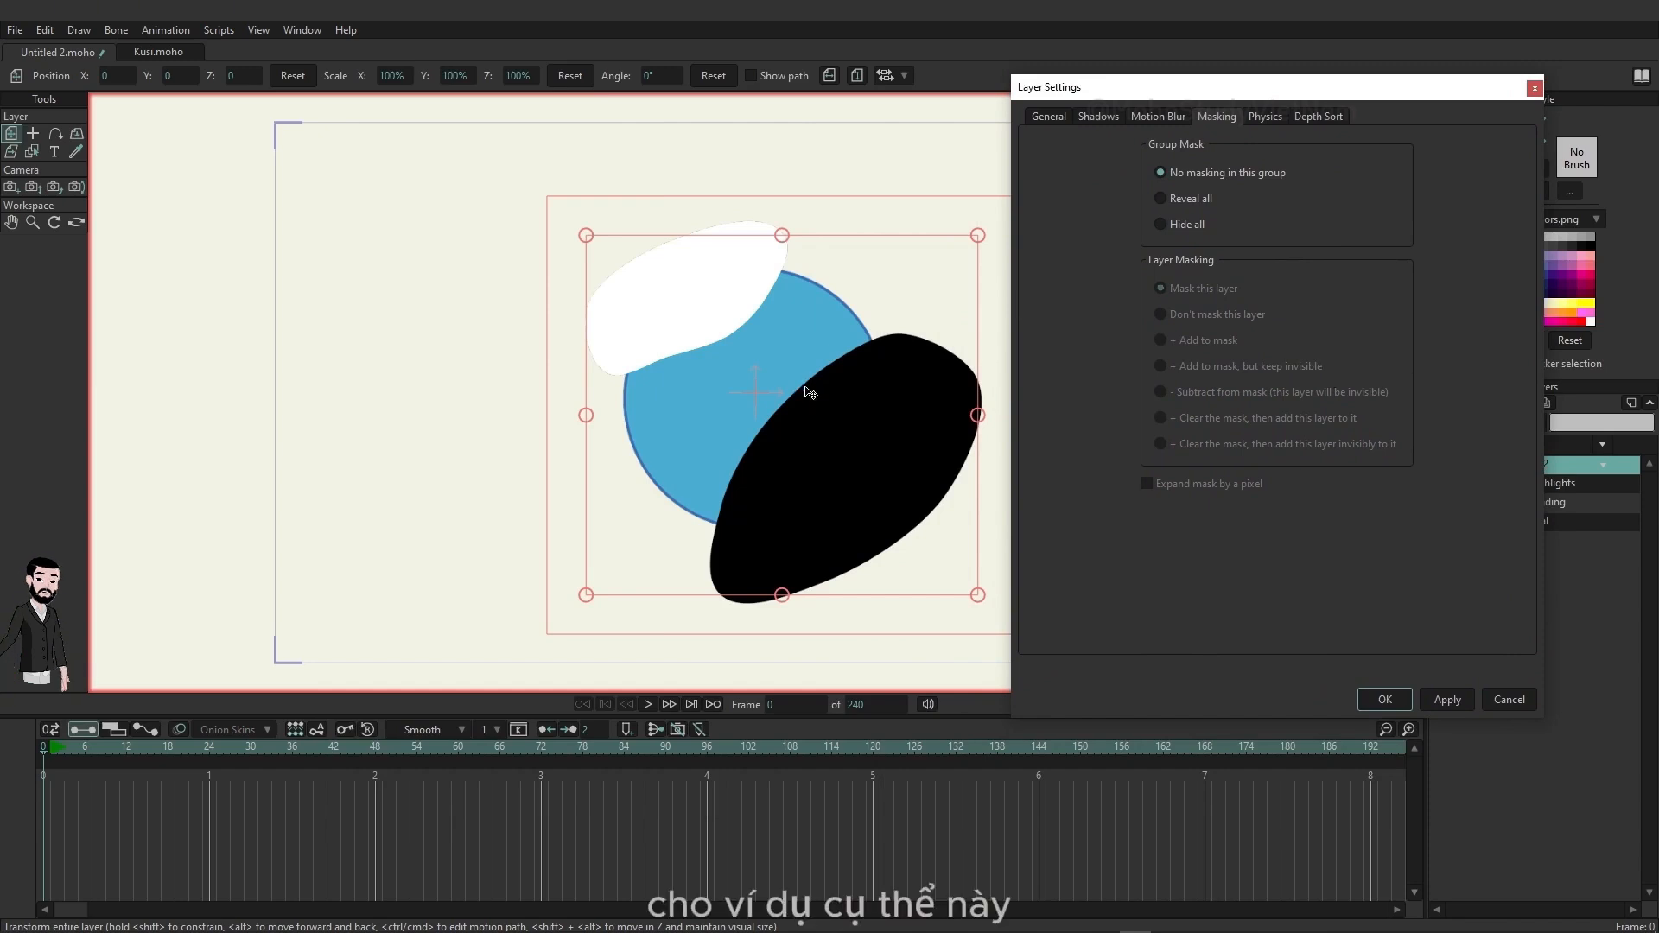
pyautogui.click(1188, 224)
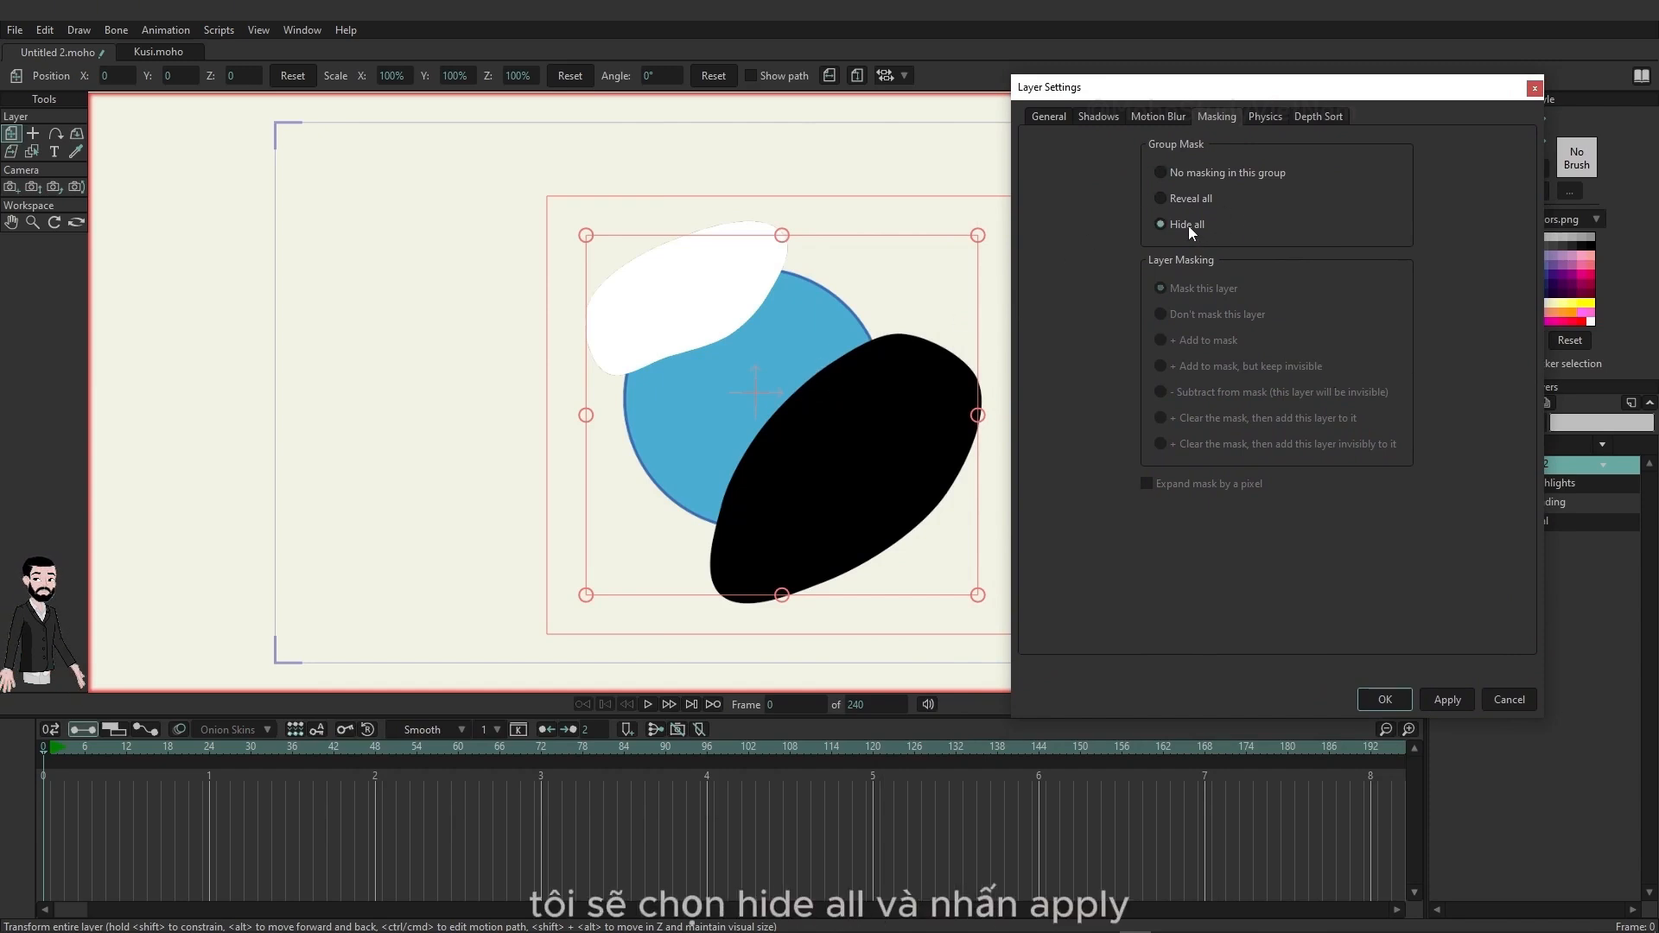
pyautogui.click(1447, 699)
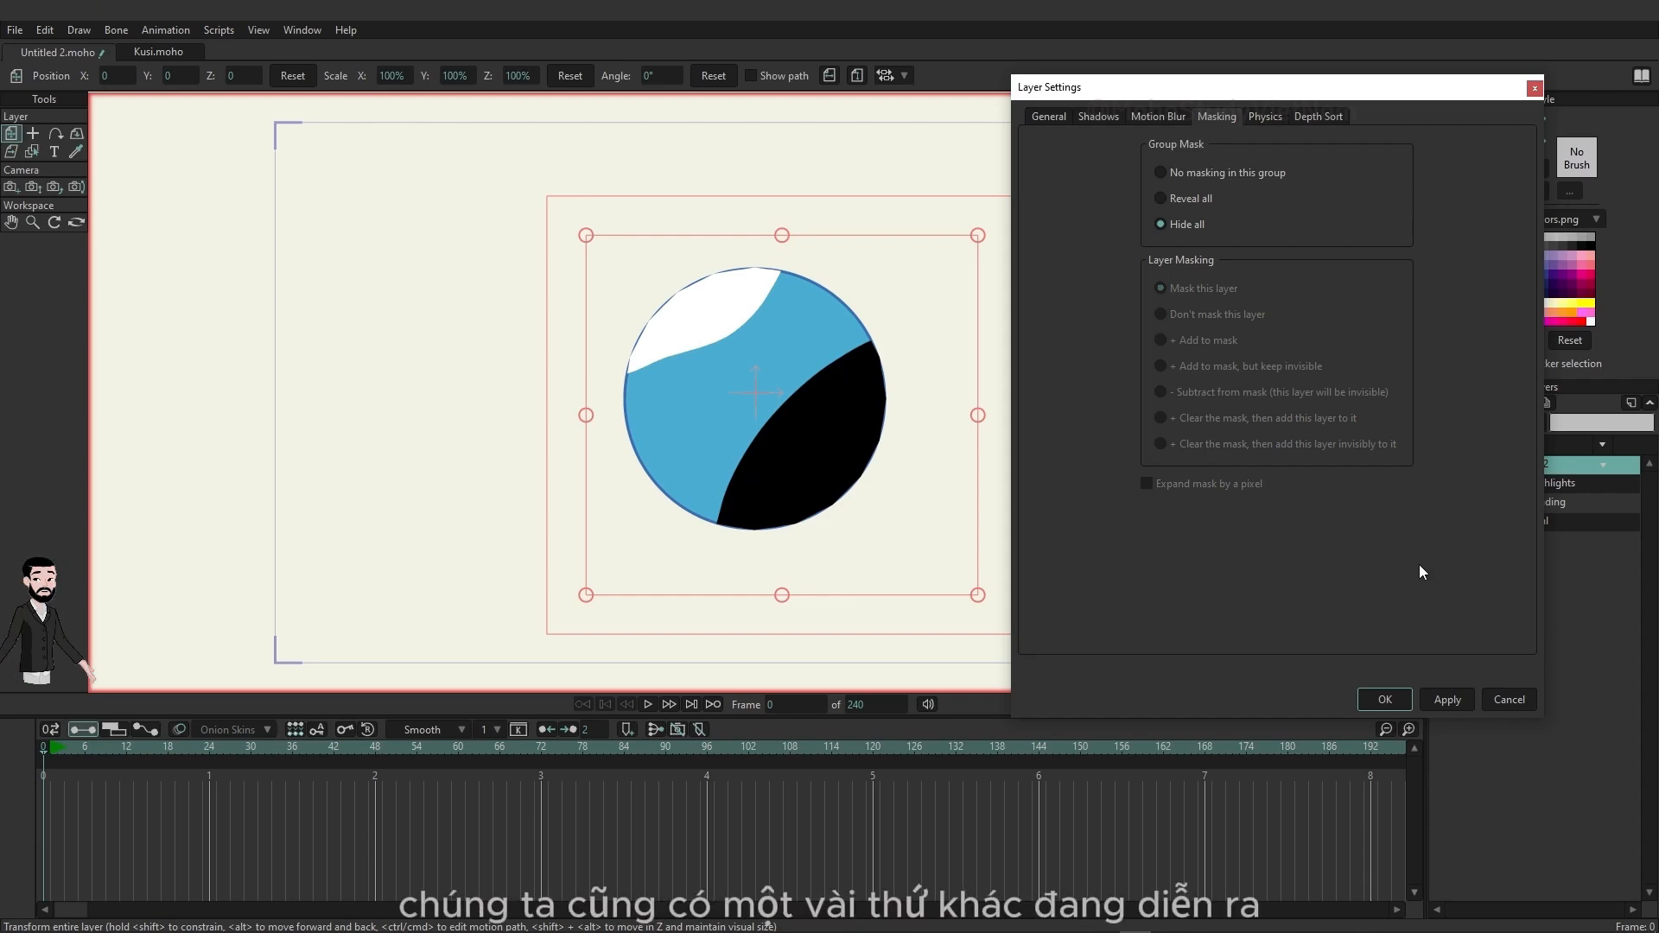
# Exclude the strokes of the oval layer from the mask in its masking settings.
pyautogui.scroll(5, 636, 340)
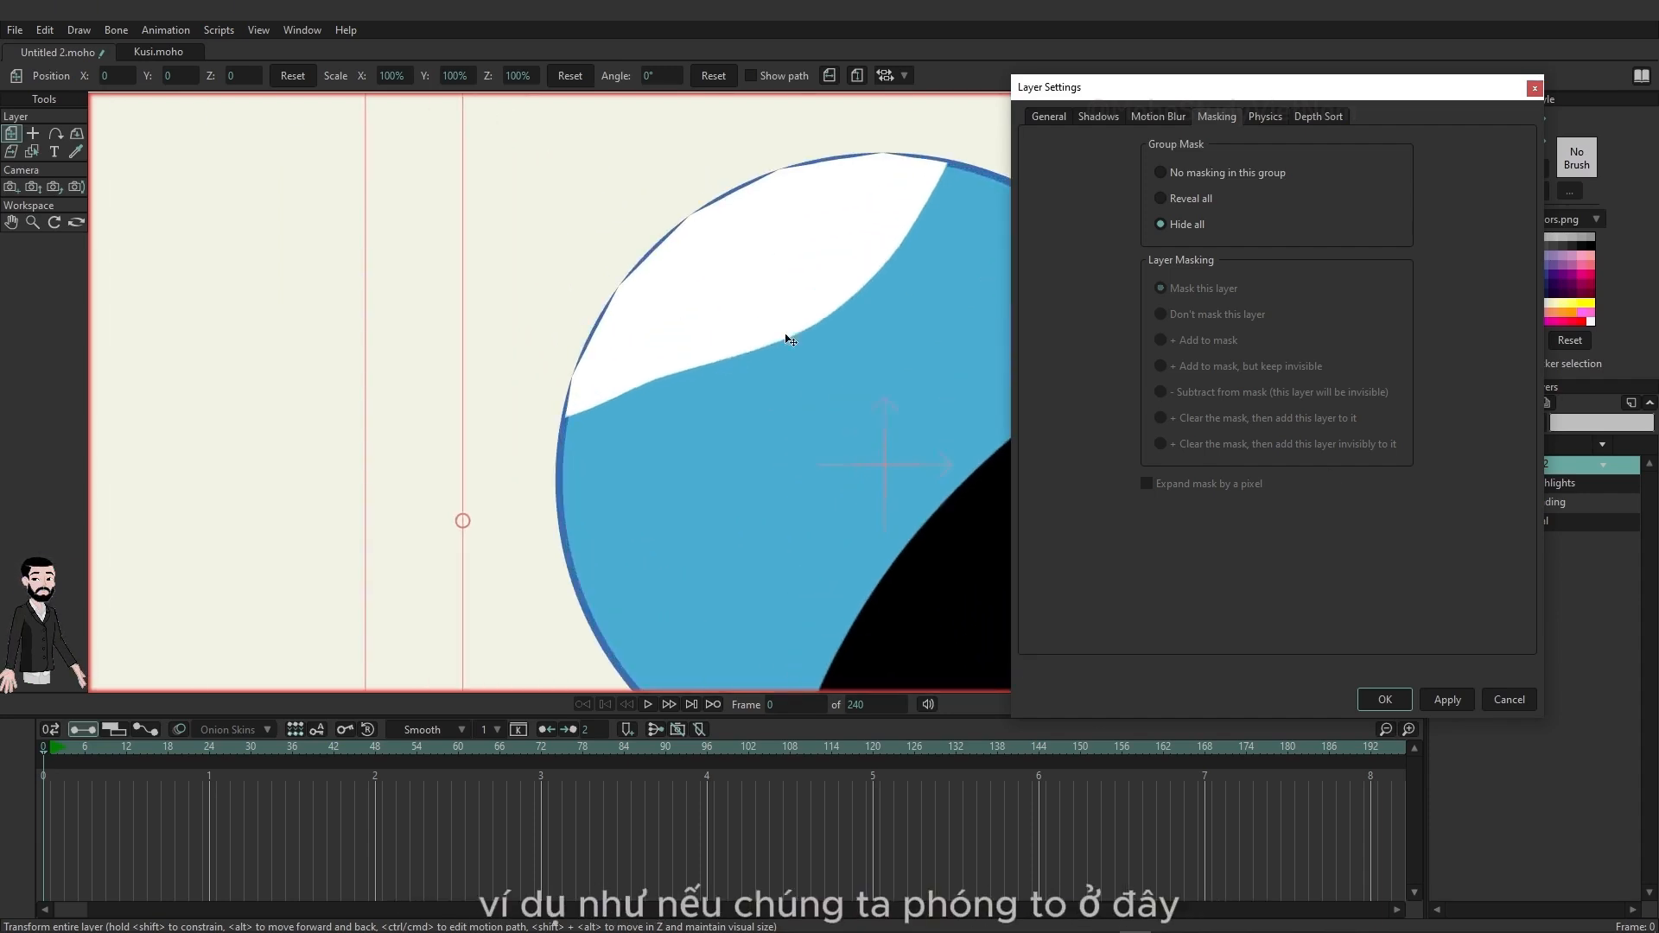
pyautogui.scroll(-4, 788, 339)
pyautogui.scroll(2, 672, 311)
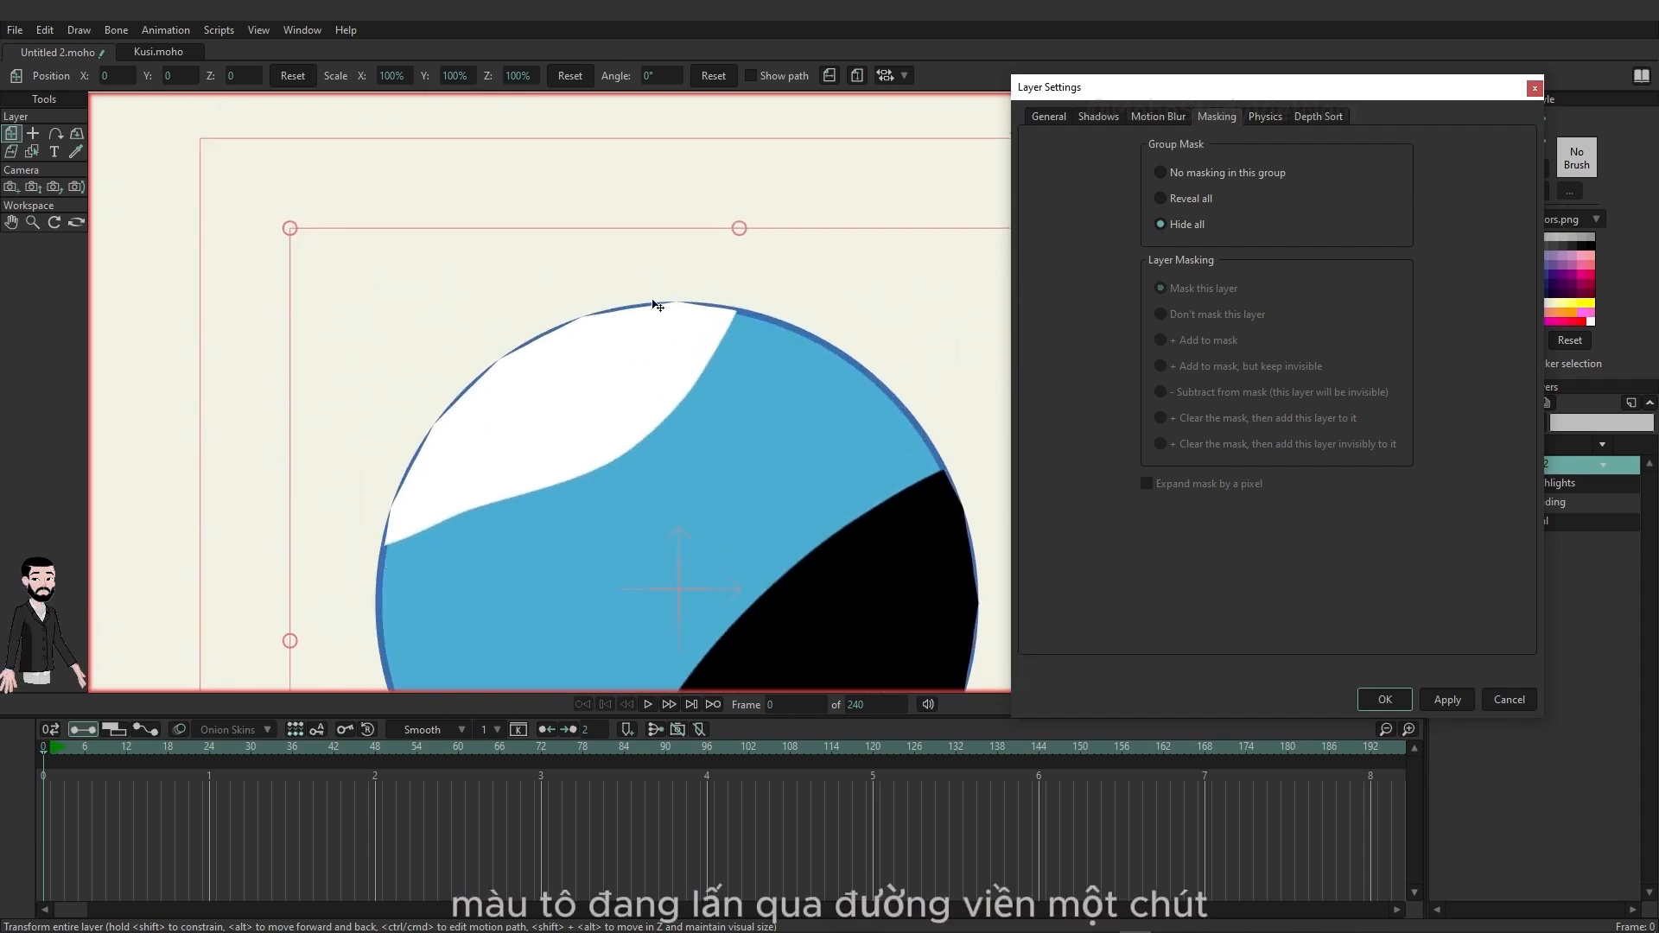
pyautogui.moveTo(873, 502); pyautogui.dragTo(844, 264)
pyautogui.moveTo(899, 350); pyautogui.dragTo(831, 400)
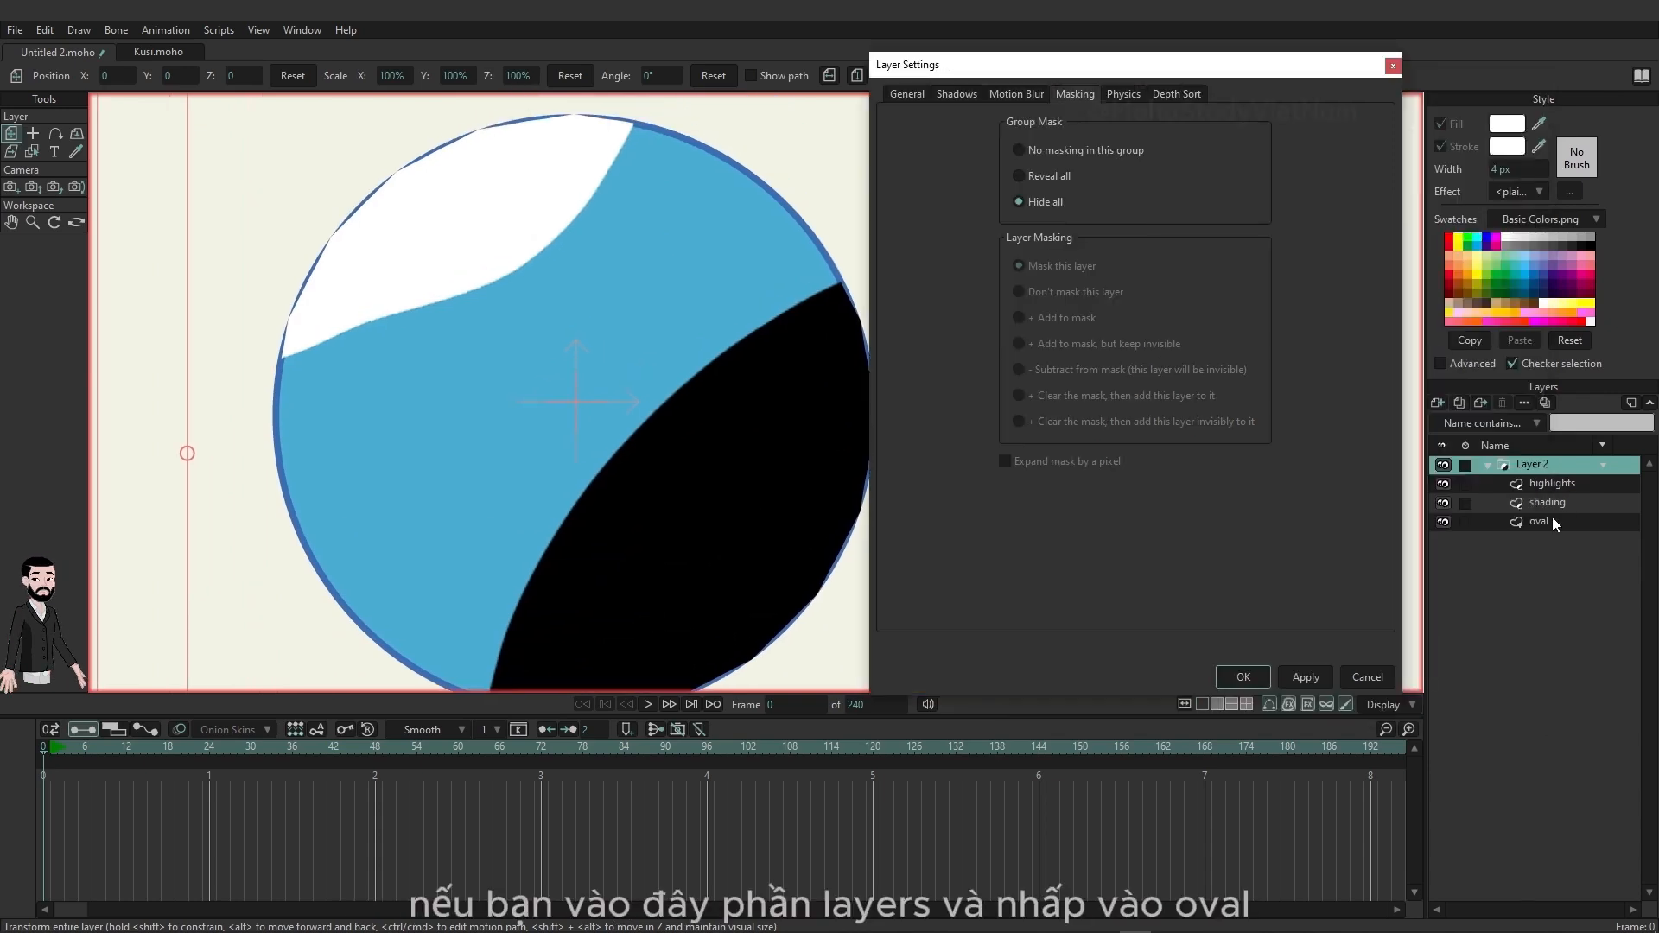
pyautogui.click(1559, 524)
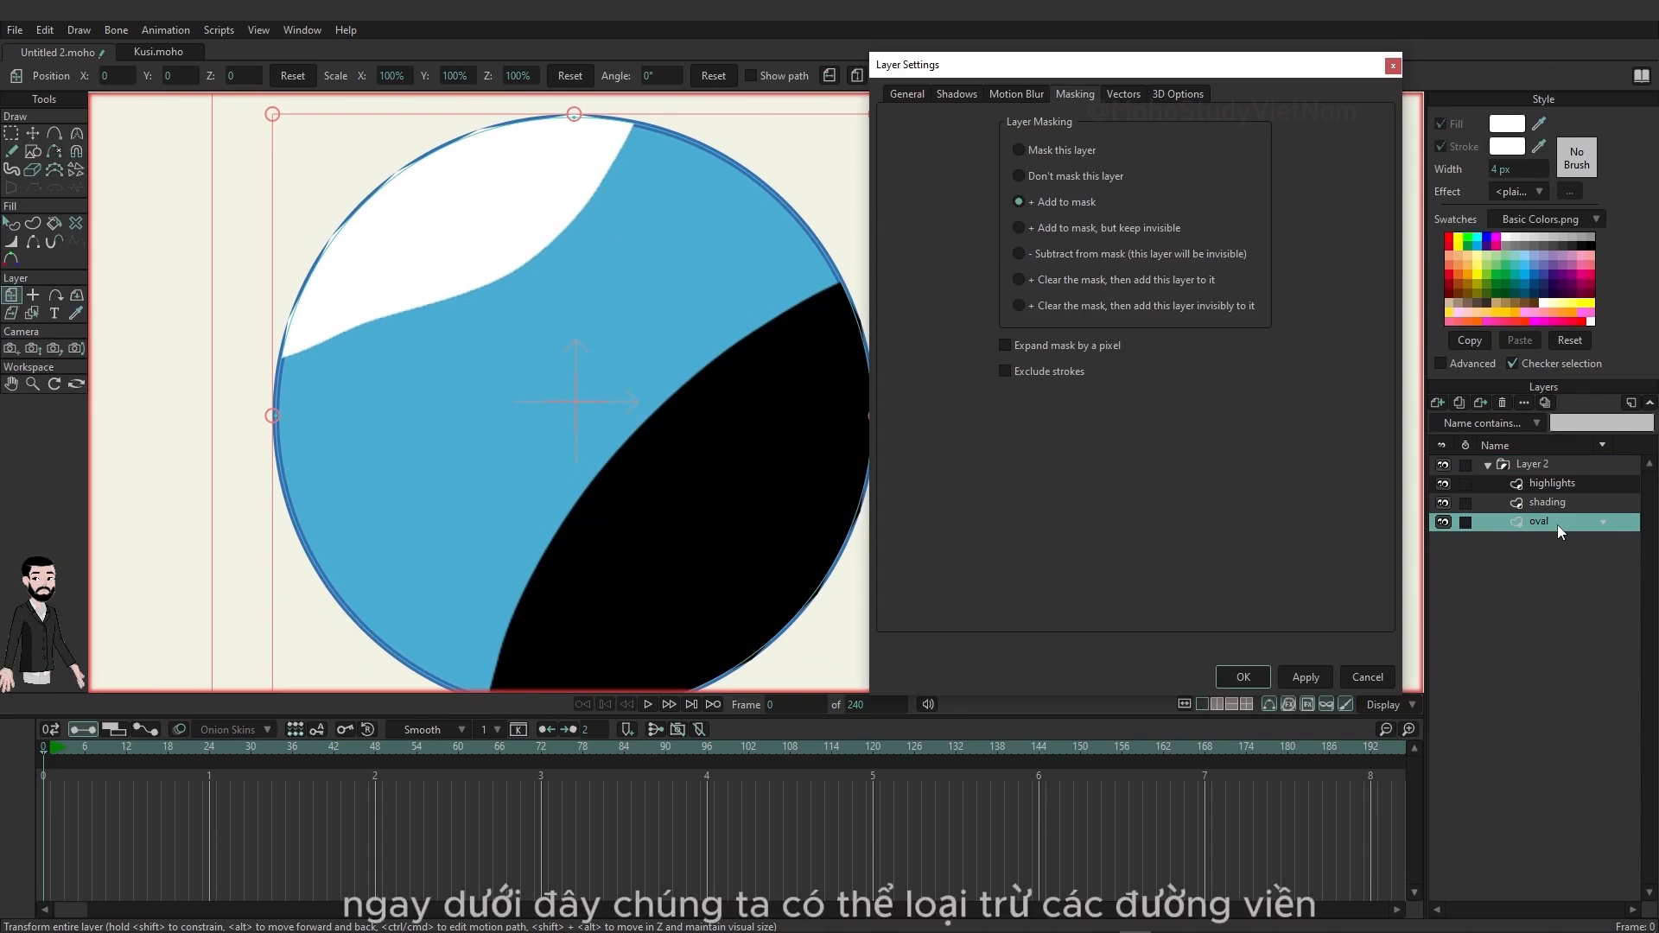
pyautogui.click(1039, 370)
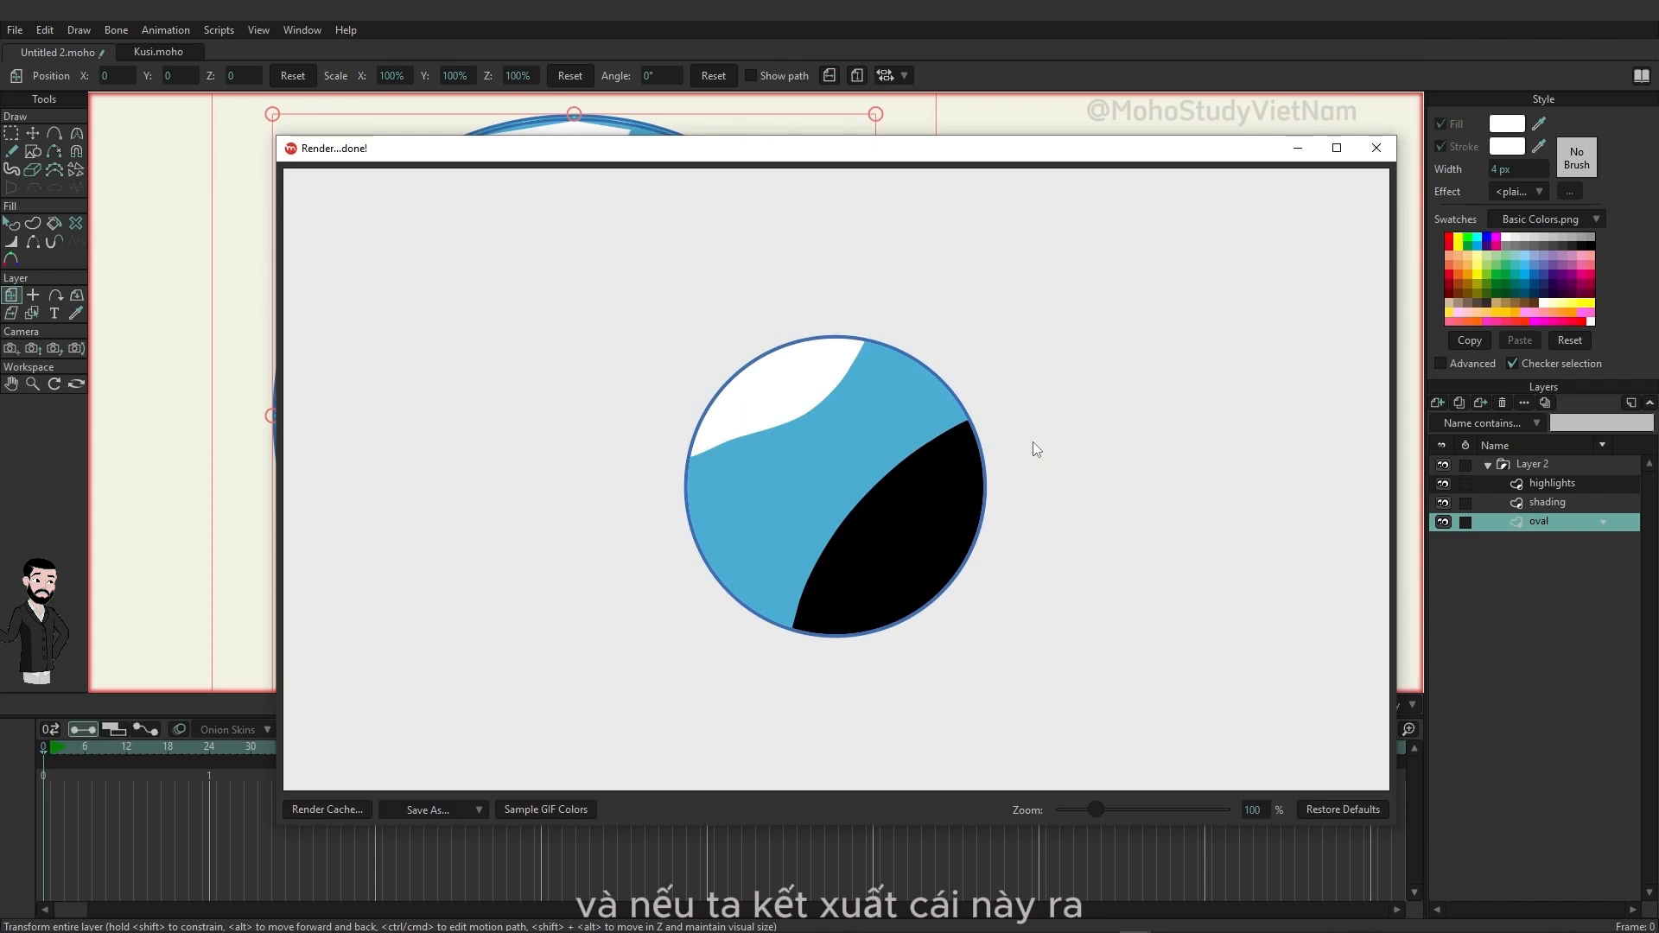
# Inspect the masked edge of the black shading on the canvas and compare it with a rendered preview of the frame.
pyautogui.click(1377, 148)
pyautogui.scroll(5, 948, 430)
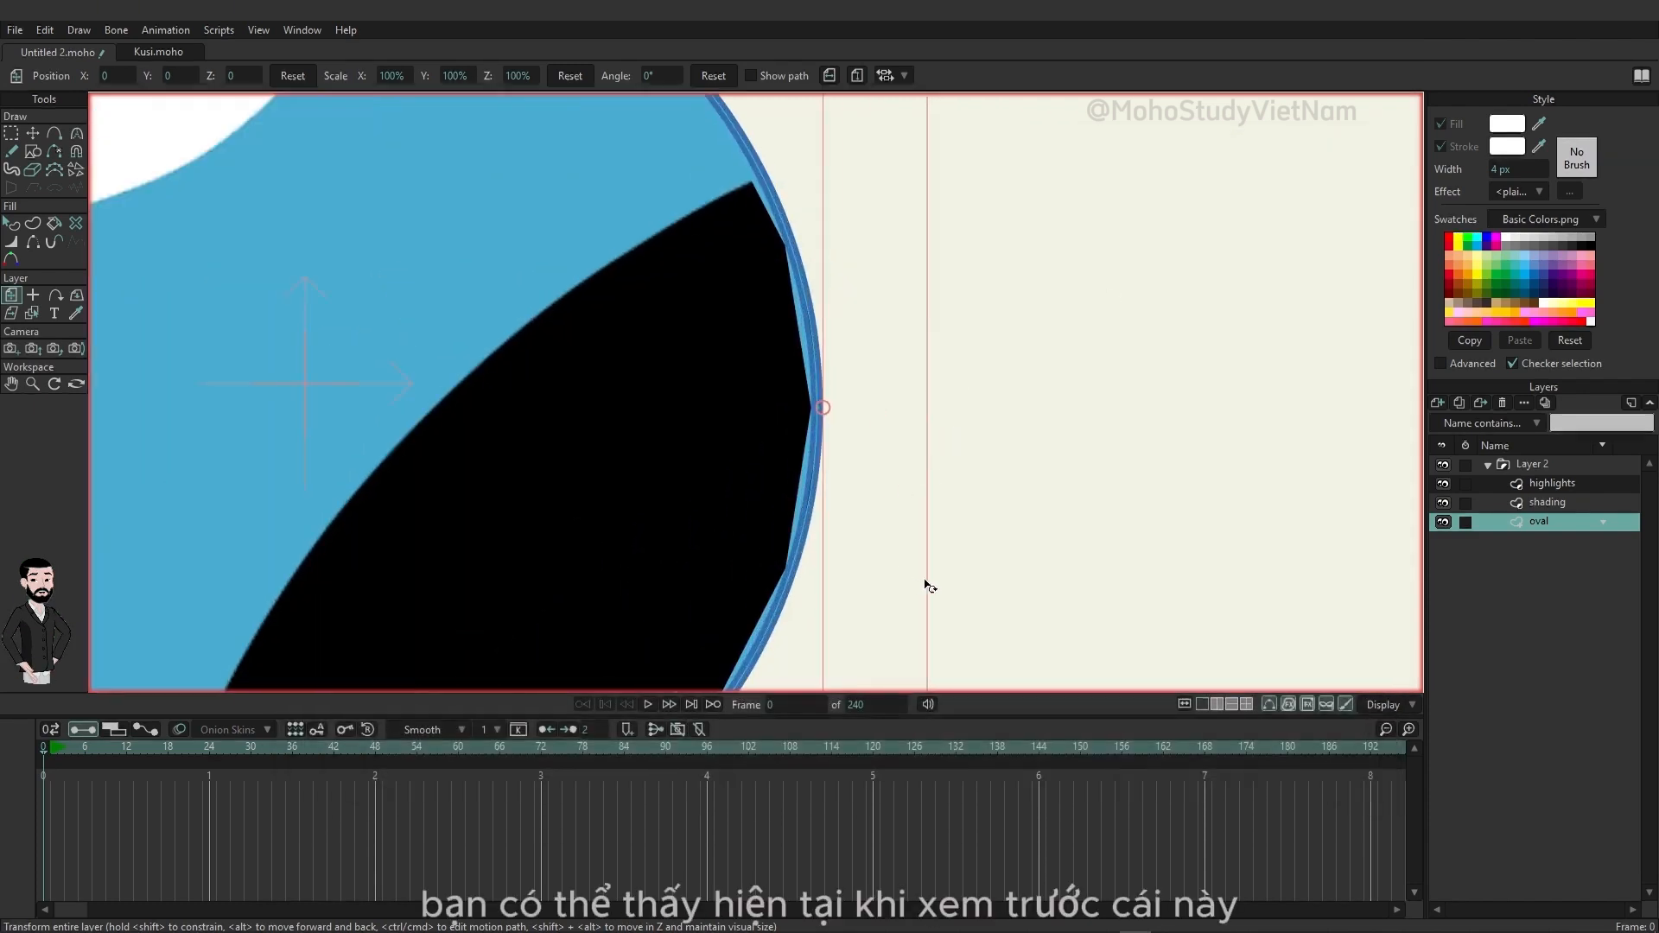
pyautogui.moveTo(924, 581); pyautogui.dragTo(1124, 329)
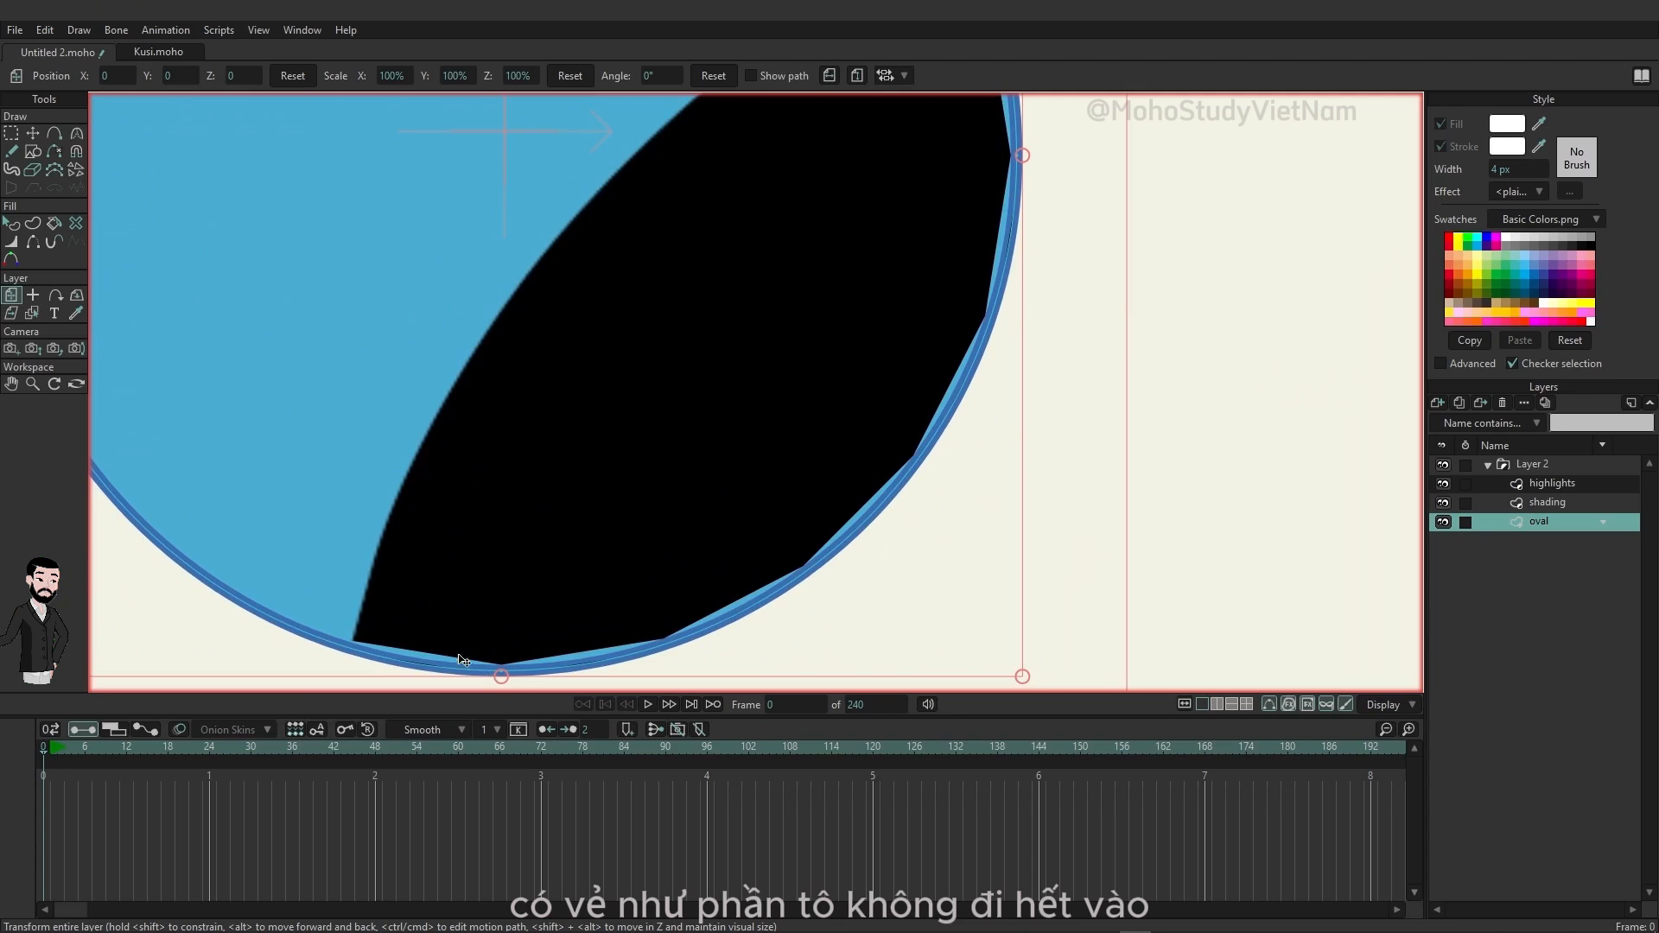
pyautogui.scroll(-5, 914, 493)
pyautogui.hotkey('ctrl', 'r')
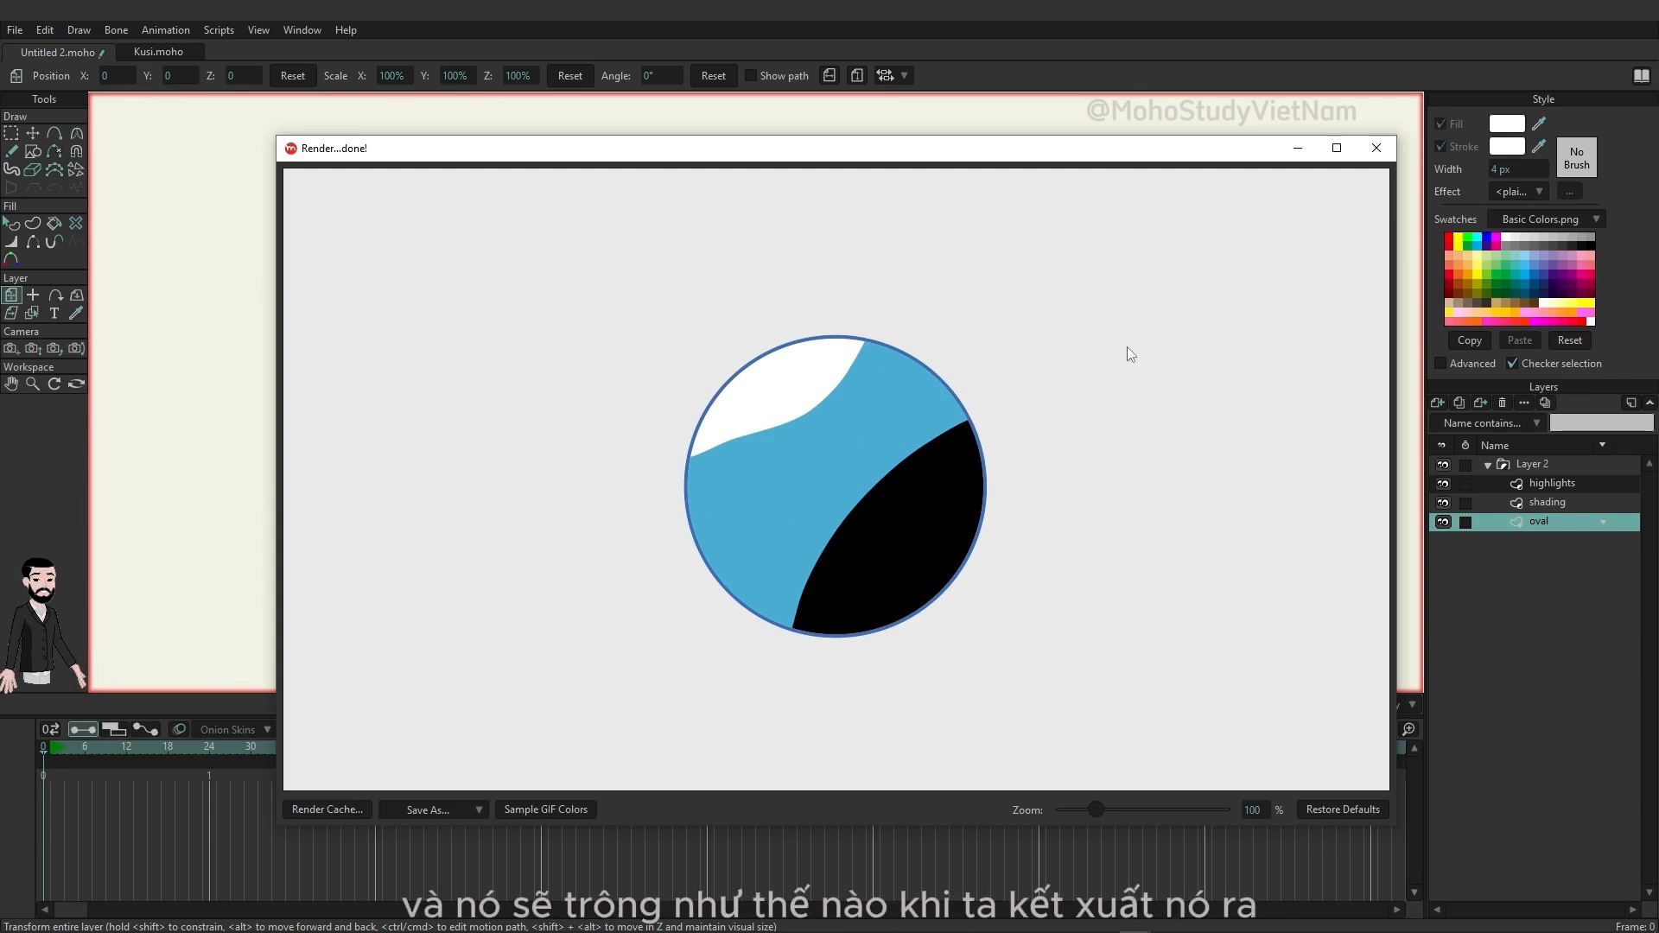
pyautogui.click(1377, 148)
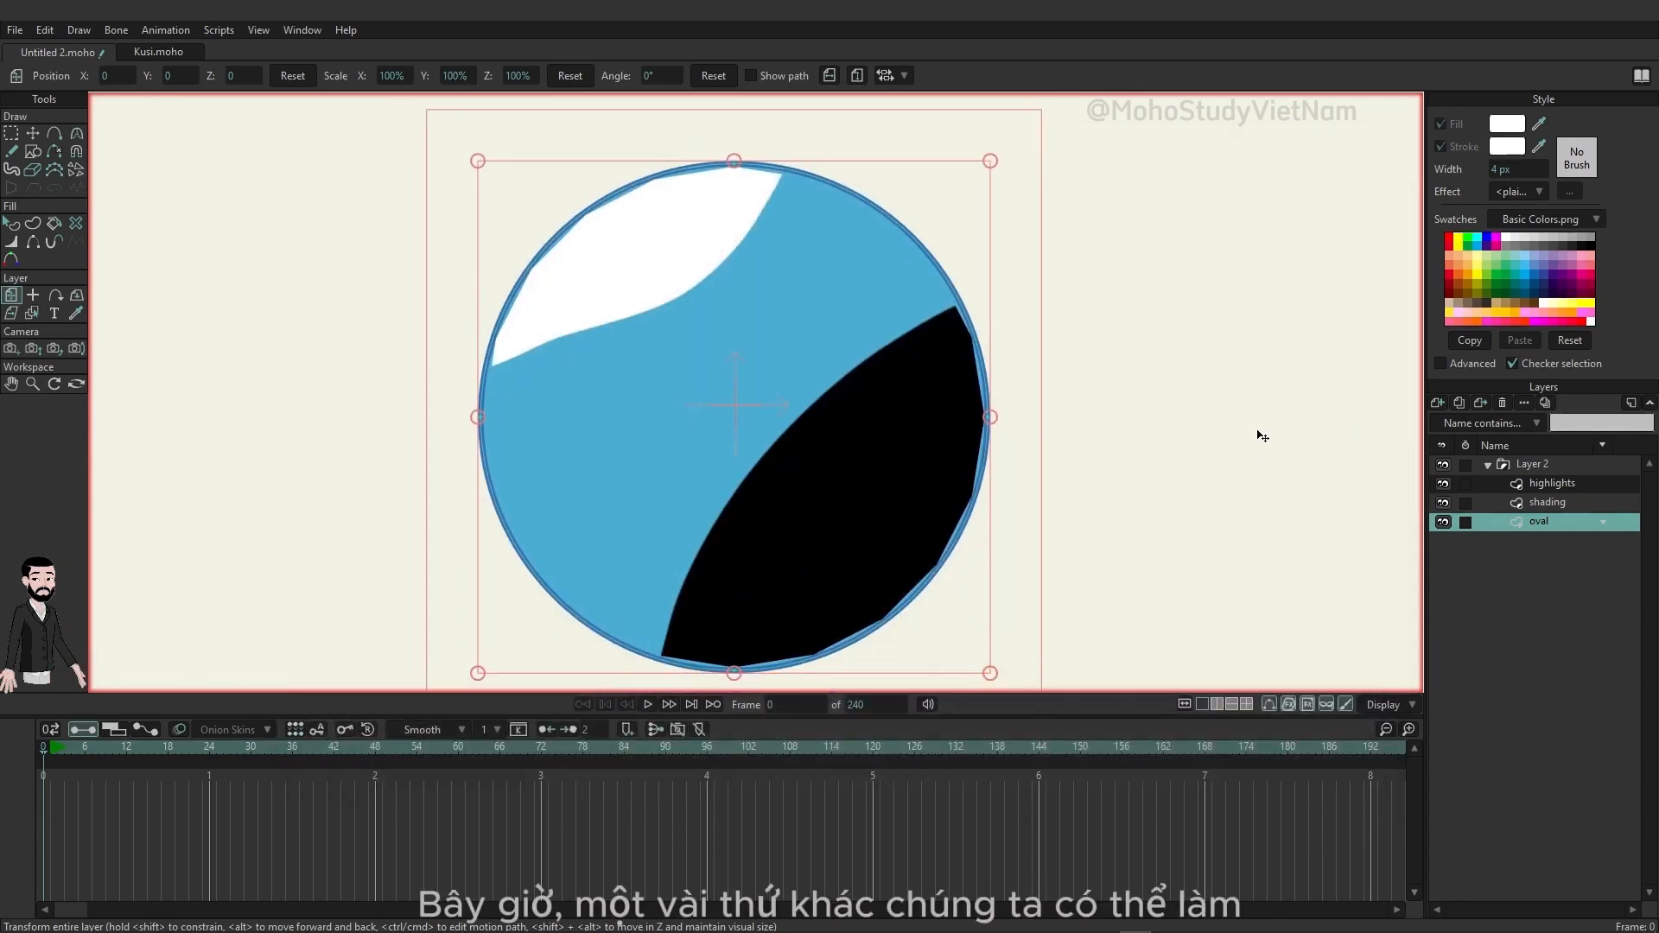
# Set the highlights layer's opacity to 30% and apply it.
pyautogui.doubleClick(1545, 486)
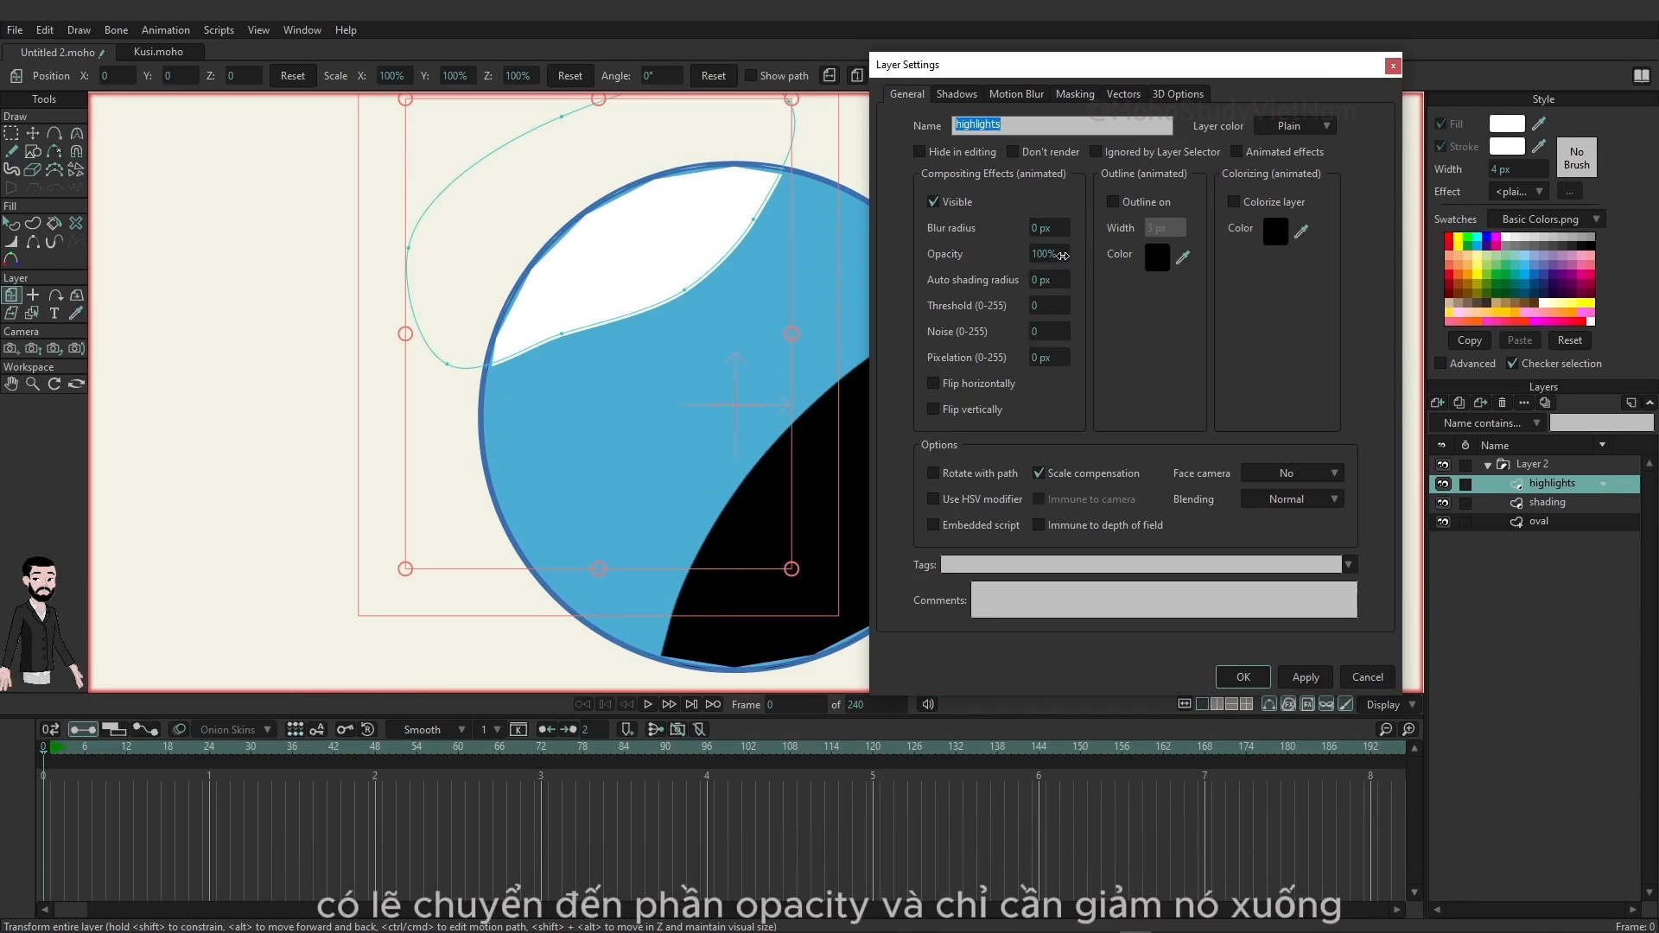
pyautogui.moveTo(1064, 256); pyautogui.dragTo(584, 288)
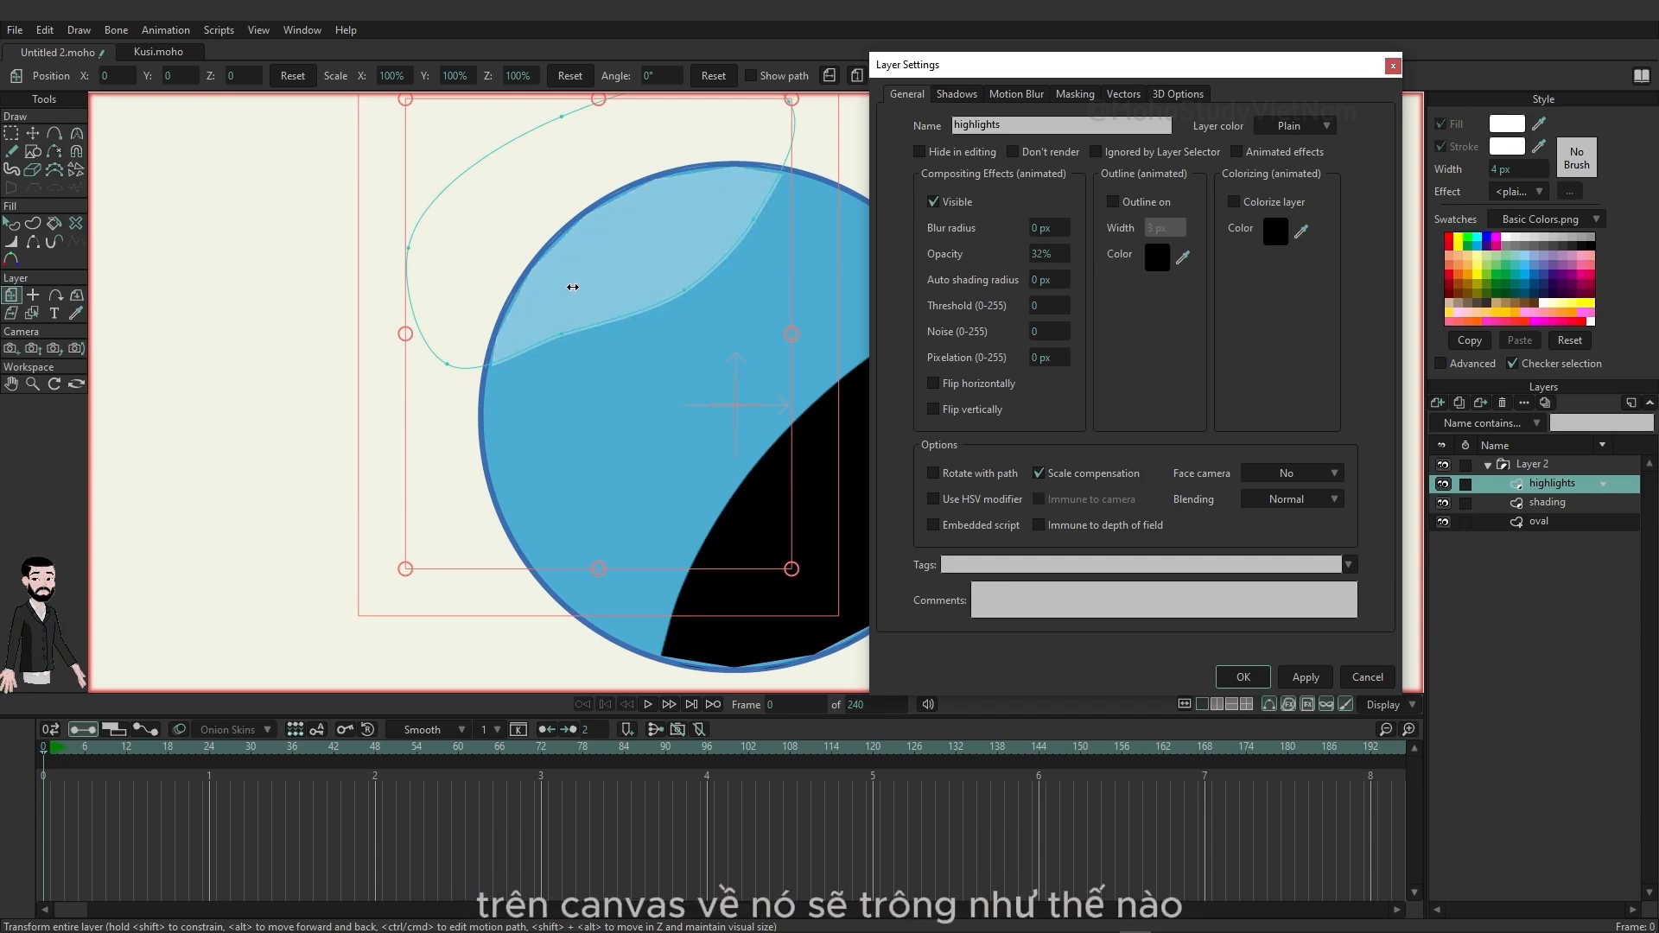
pyautogui.click(1305, 676)
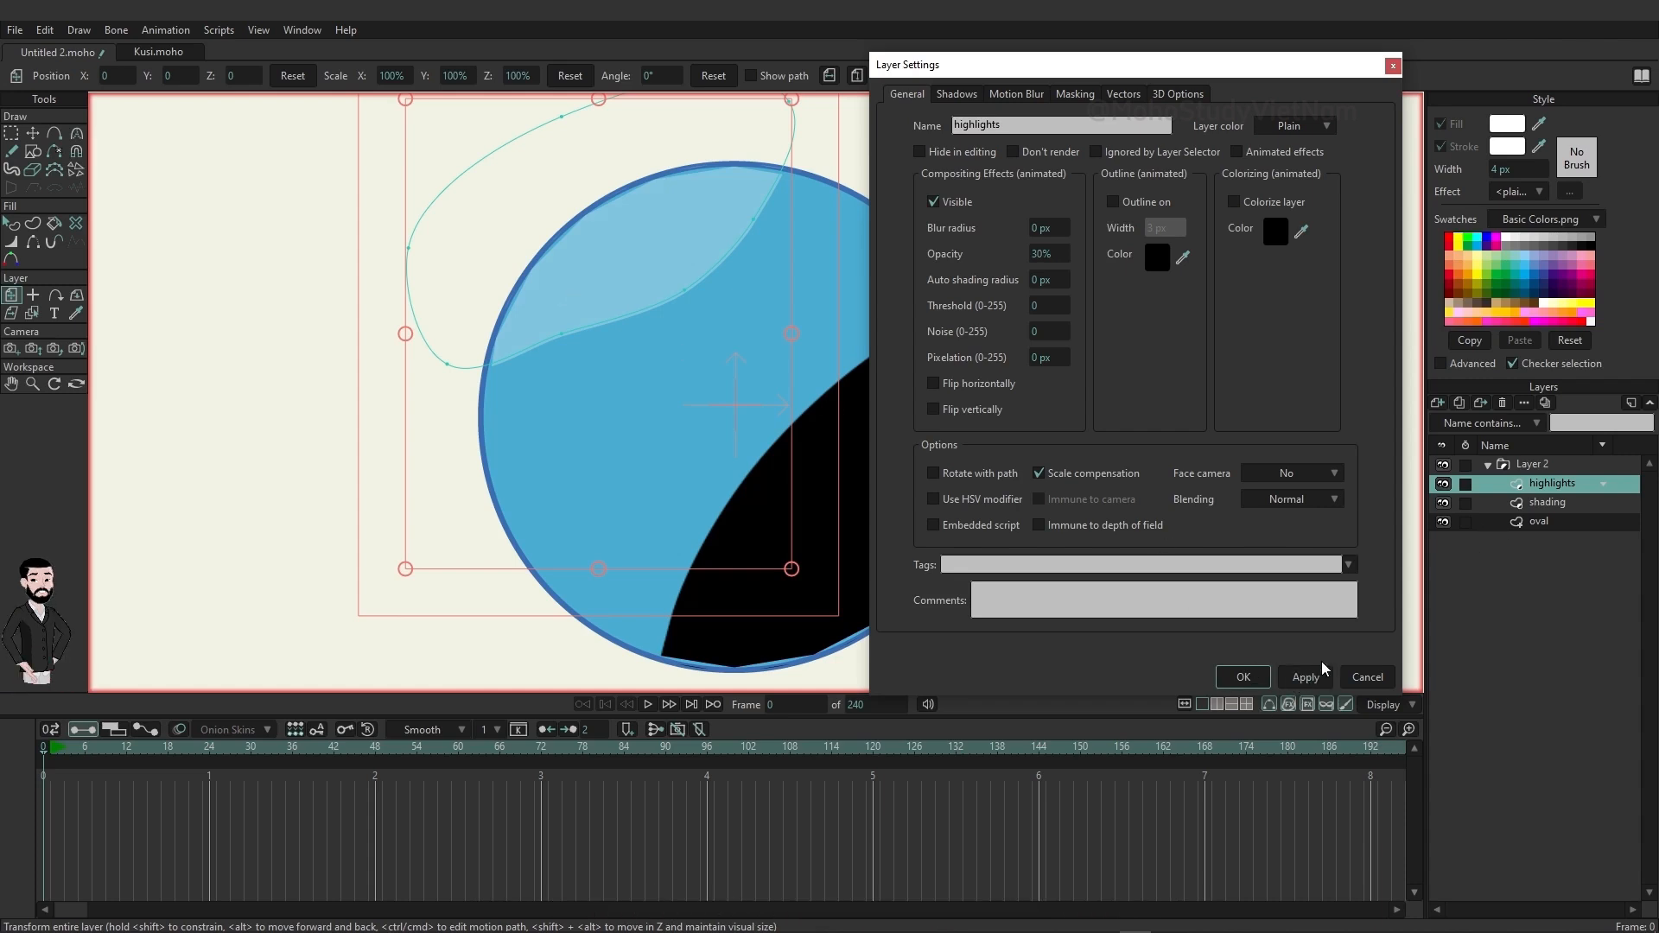
# Reduce the shading layer's opacity to 19% in its layer settings.
pyautogui.click(1547, 502)
pyautogui.moveTo(1033, 66); pyautogui.dragTo(1220, 16)
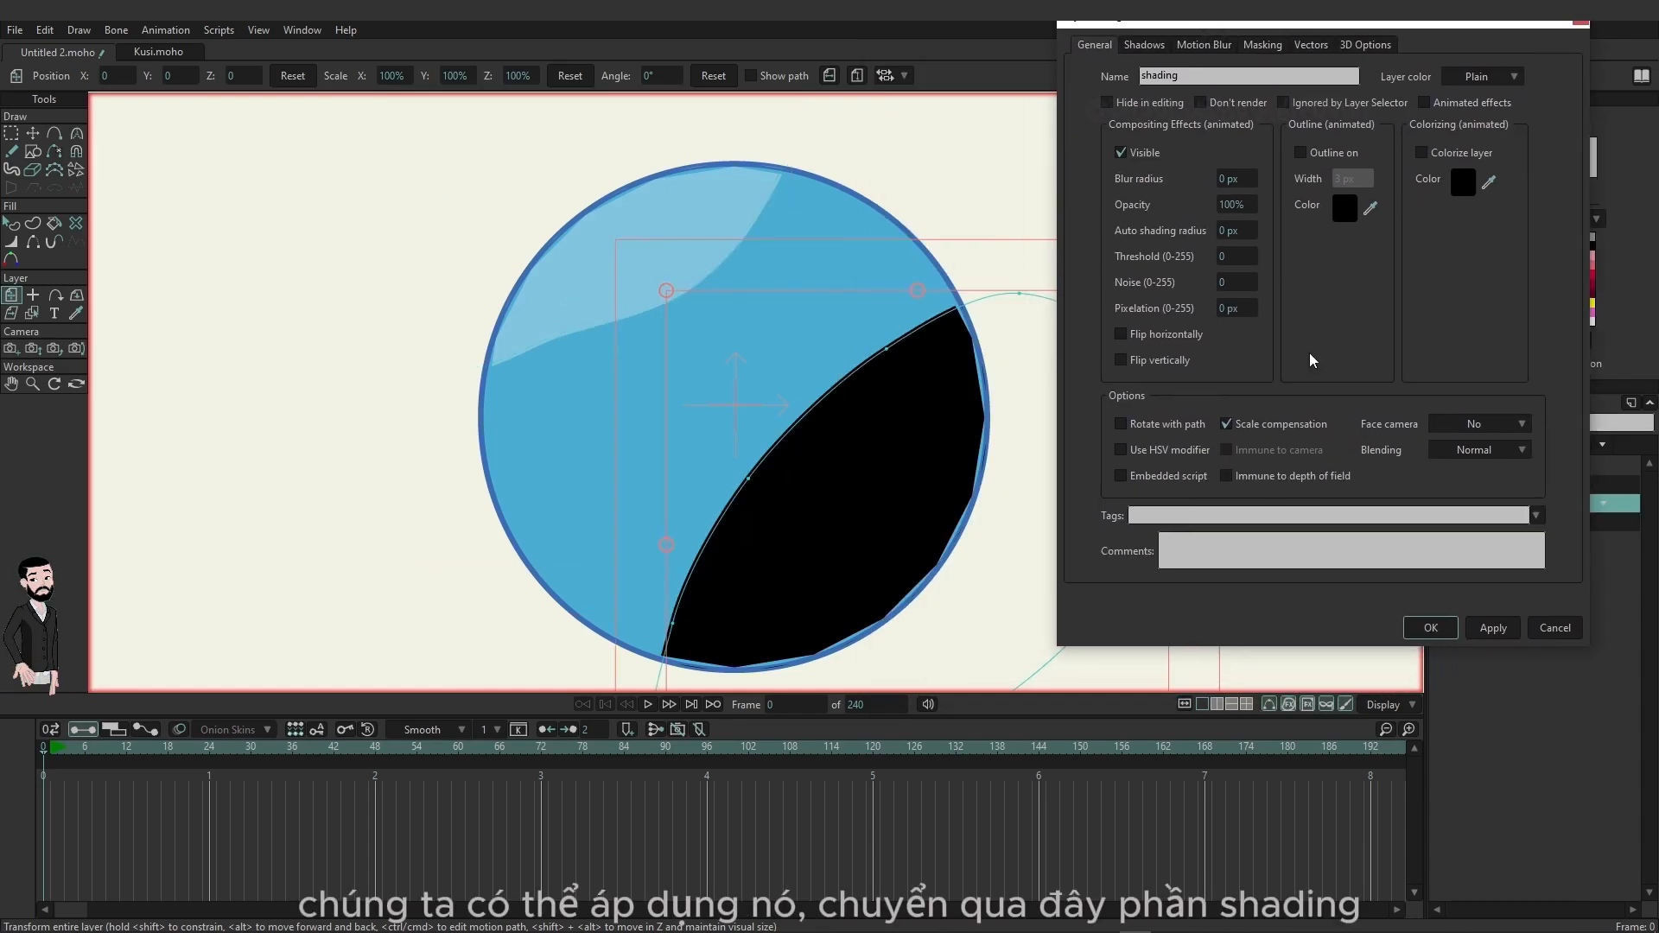
pyautogui.moveTo(1243, 200); pyautogui.dragTo(655, 247)
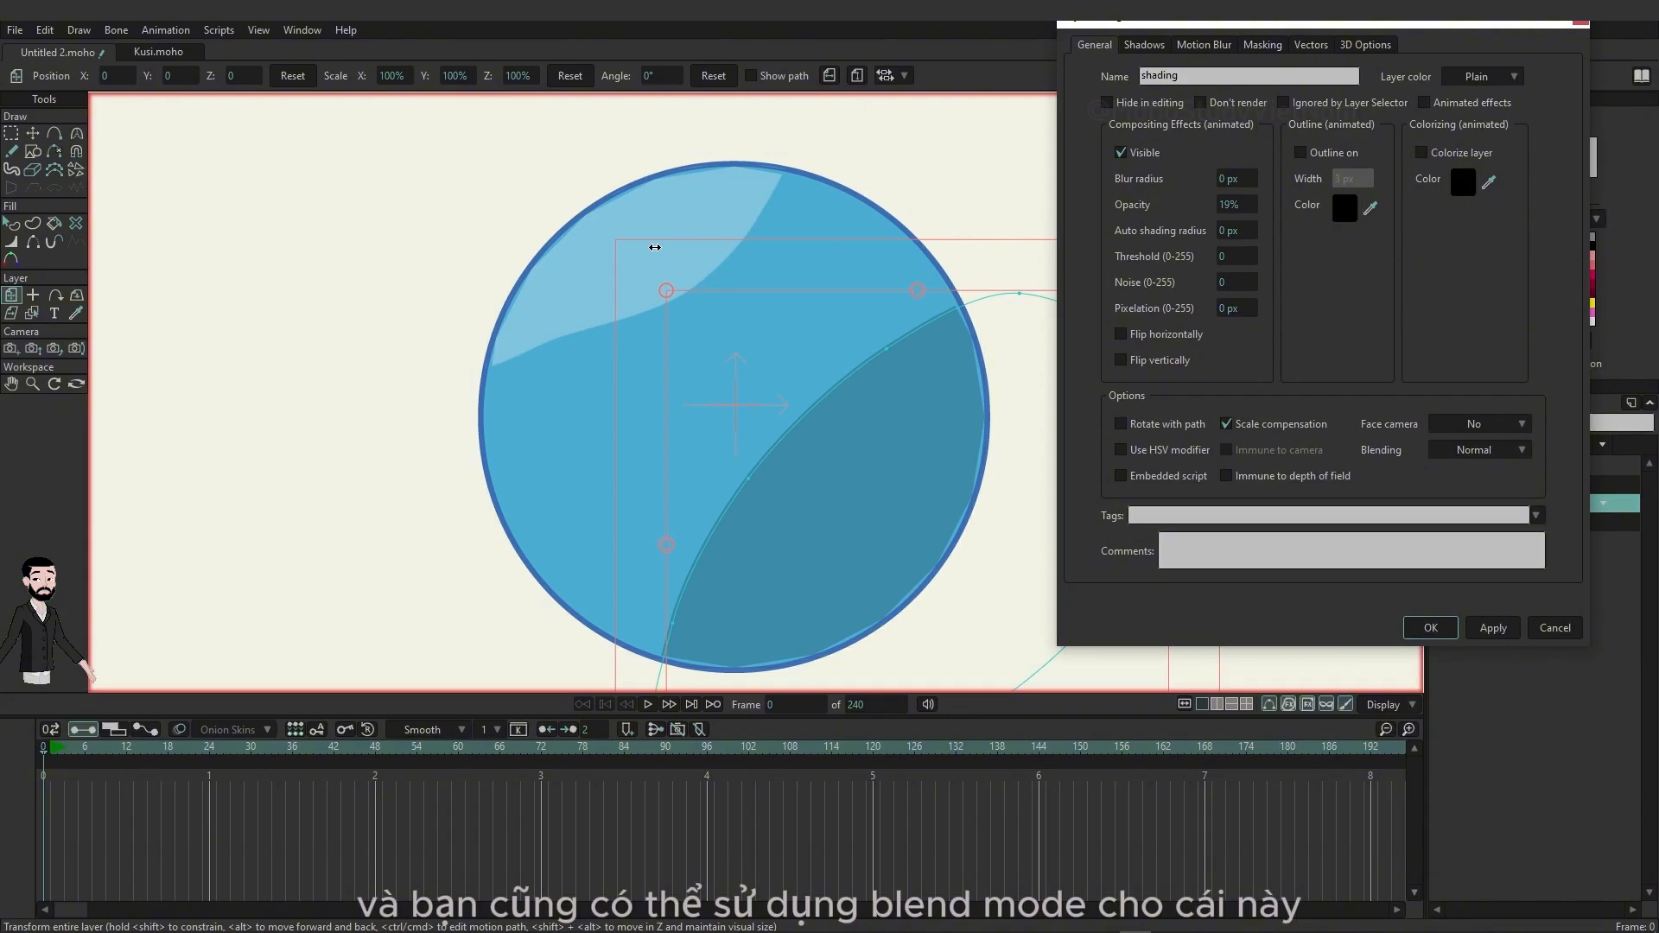
# Set the shading layer's opacity to 20% and accept its layer settings.
pyautogui.moveTo(653, 246); pyautogui.dragTo(637, 242)
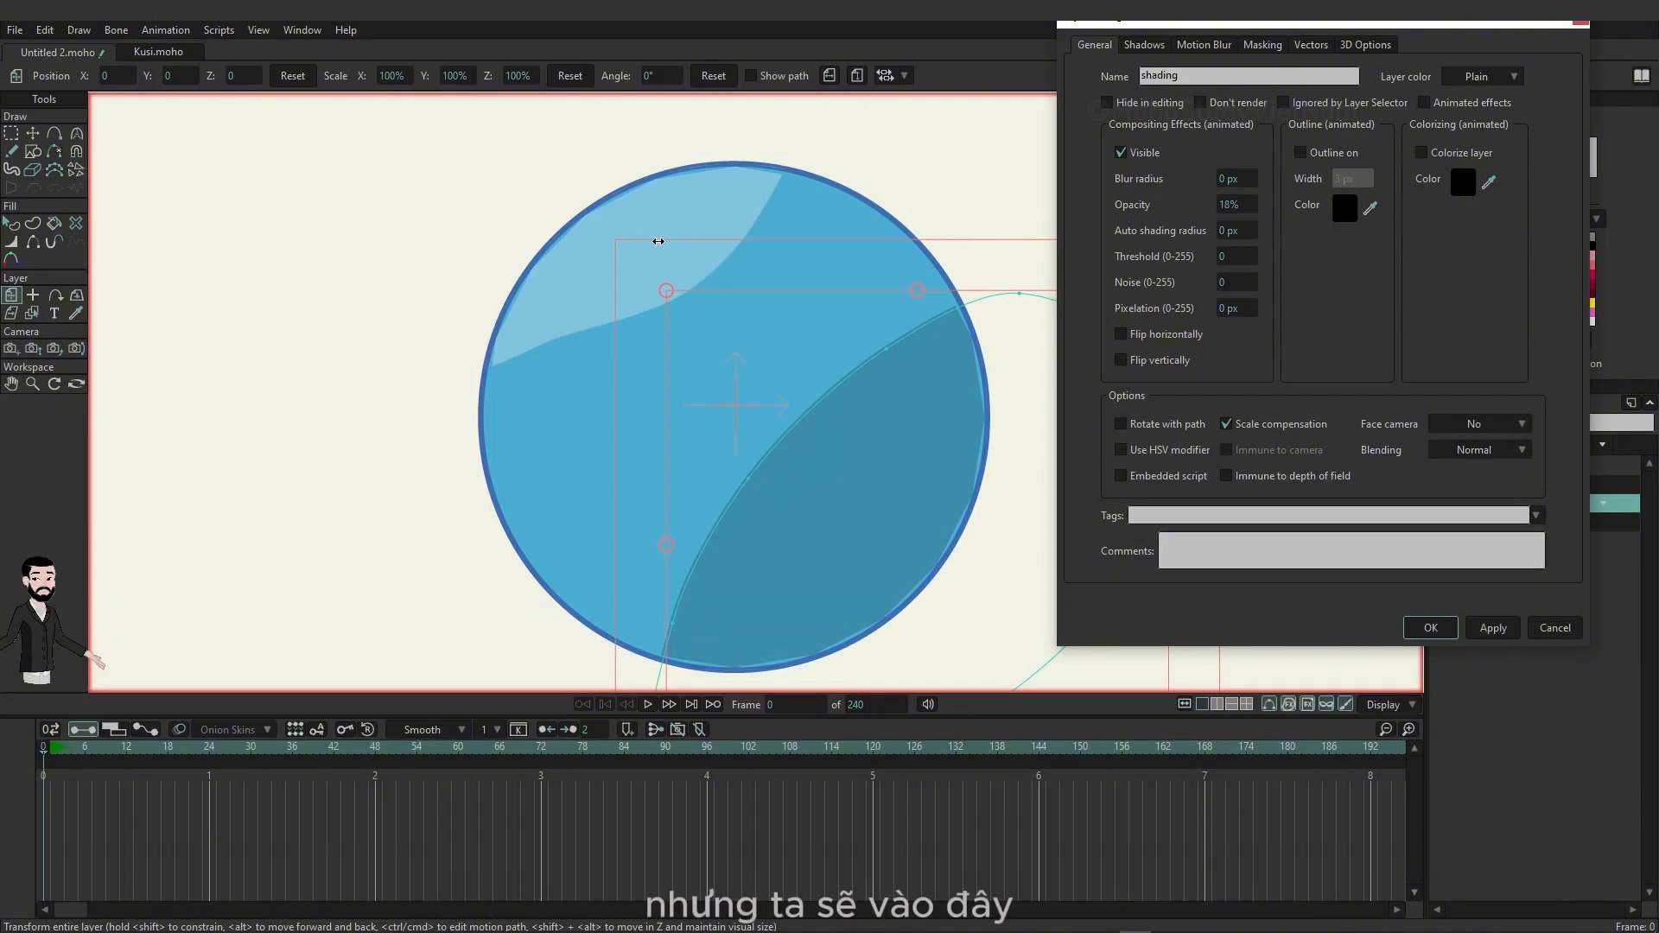
pyautogui.moveTo(654, 241); pyautogui.dragTo(711, 275)
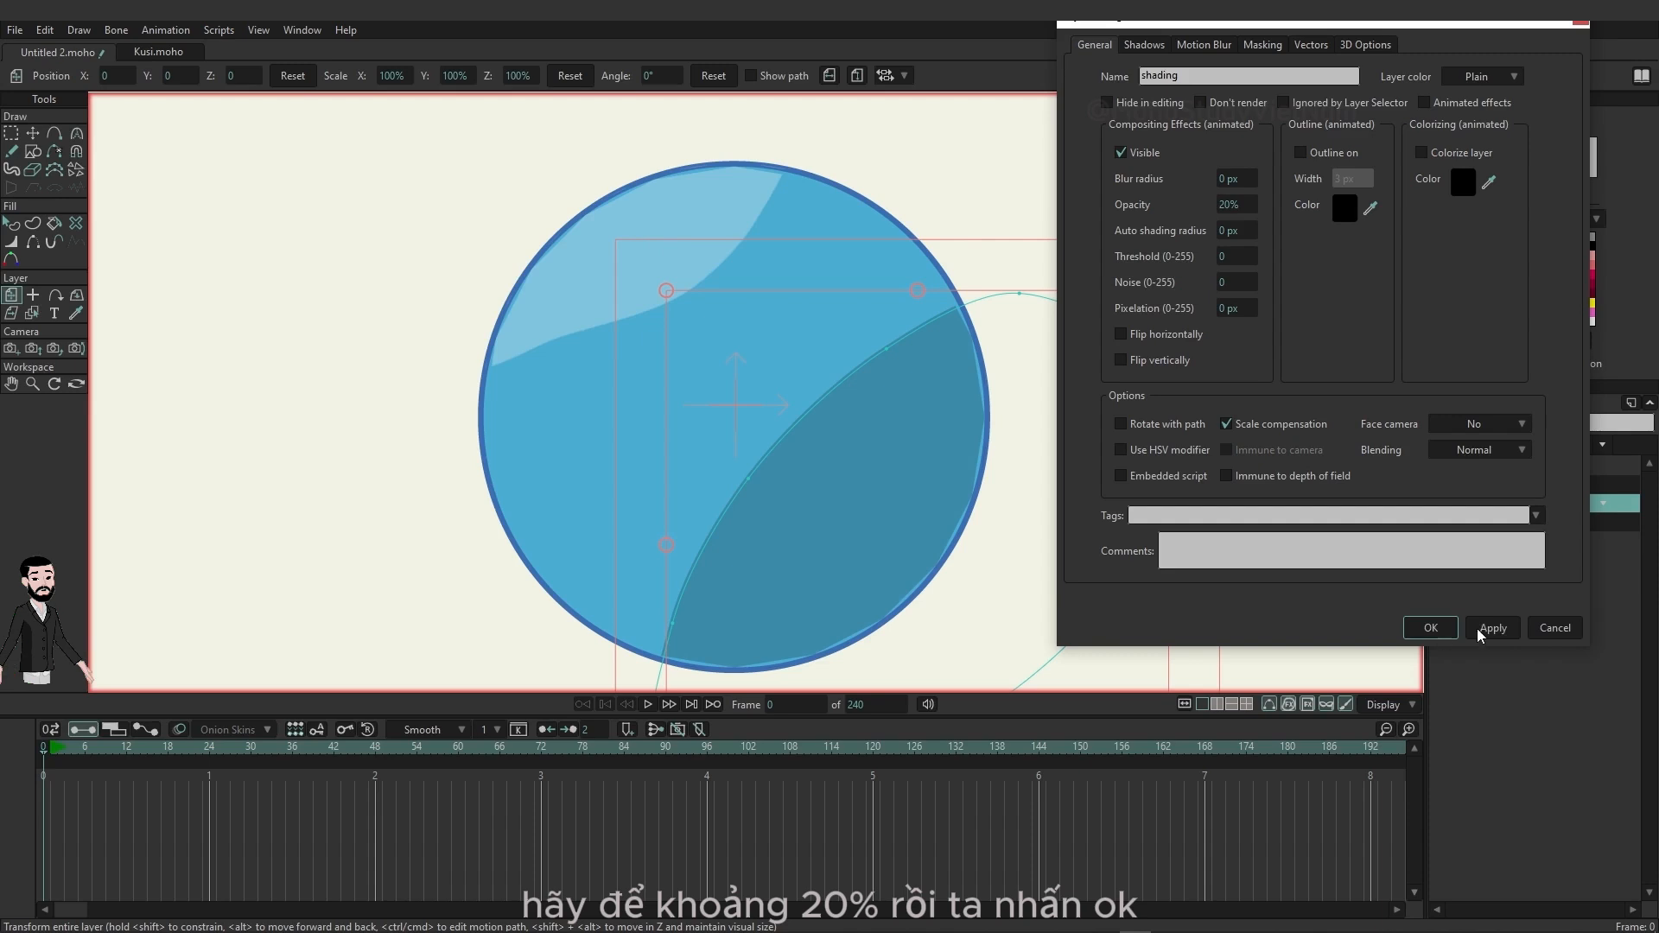
pyautogui.click(1432, 628)
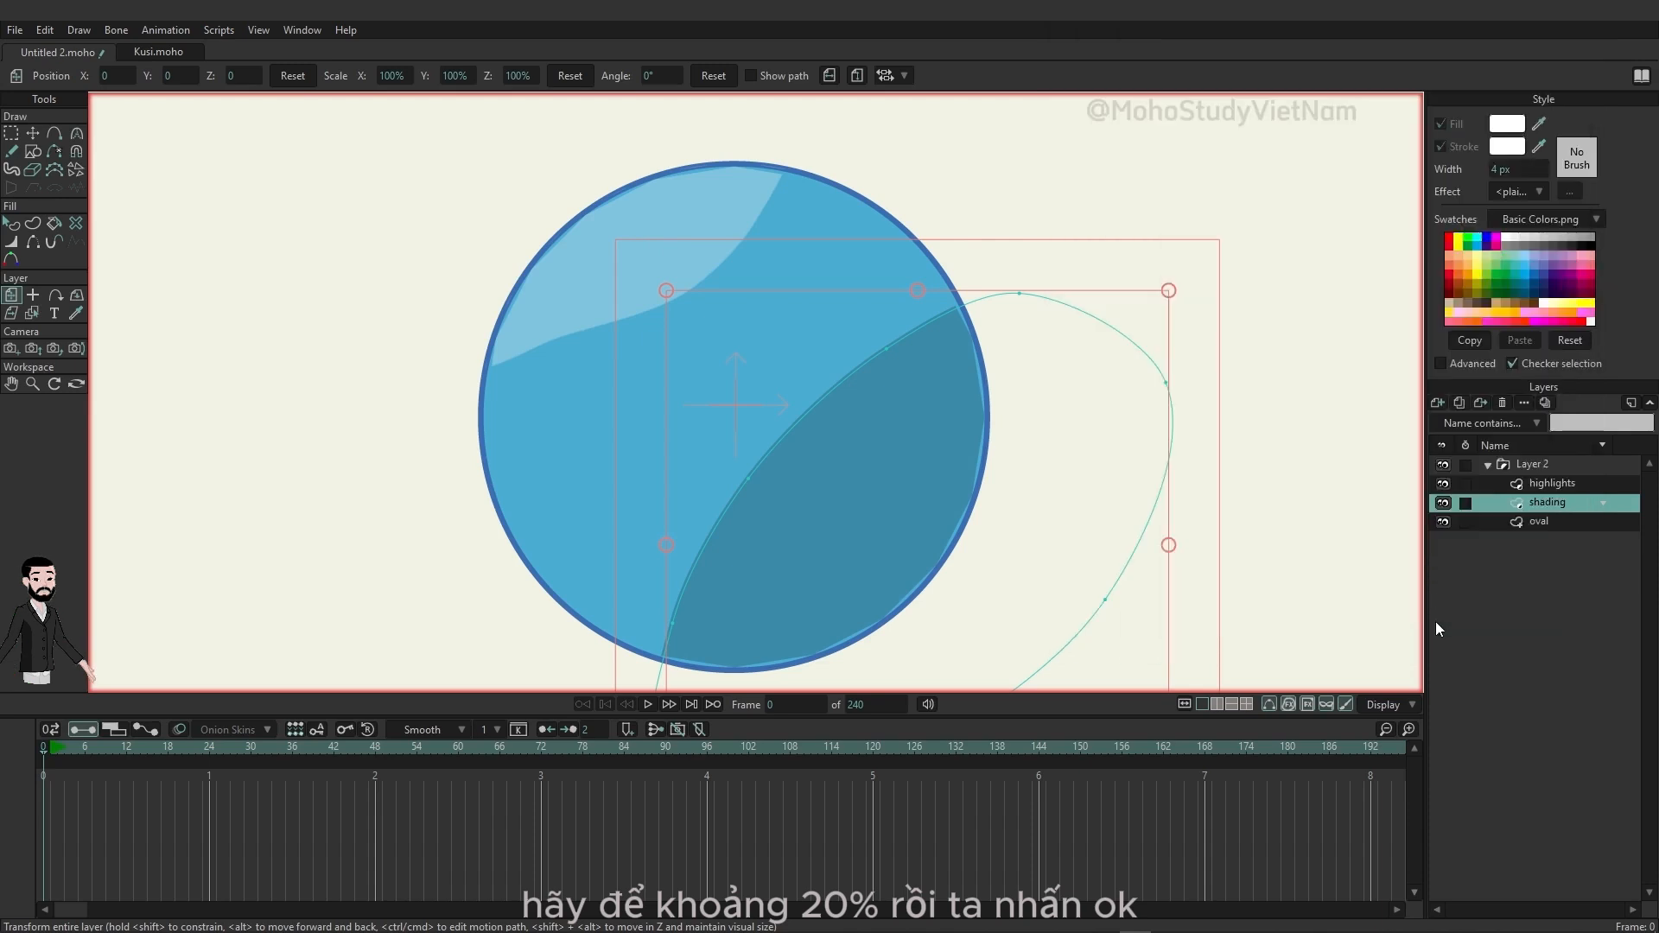
# Move the inner point on the lower edge of the highlights shape slightly outward to give that edge a rounder curve.
pyautogui.click(1556, 483)
pyautogui.click(33, 133)
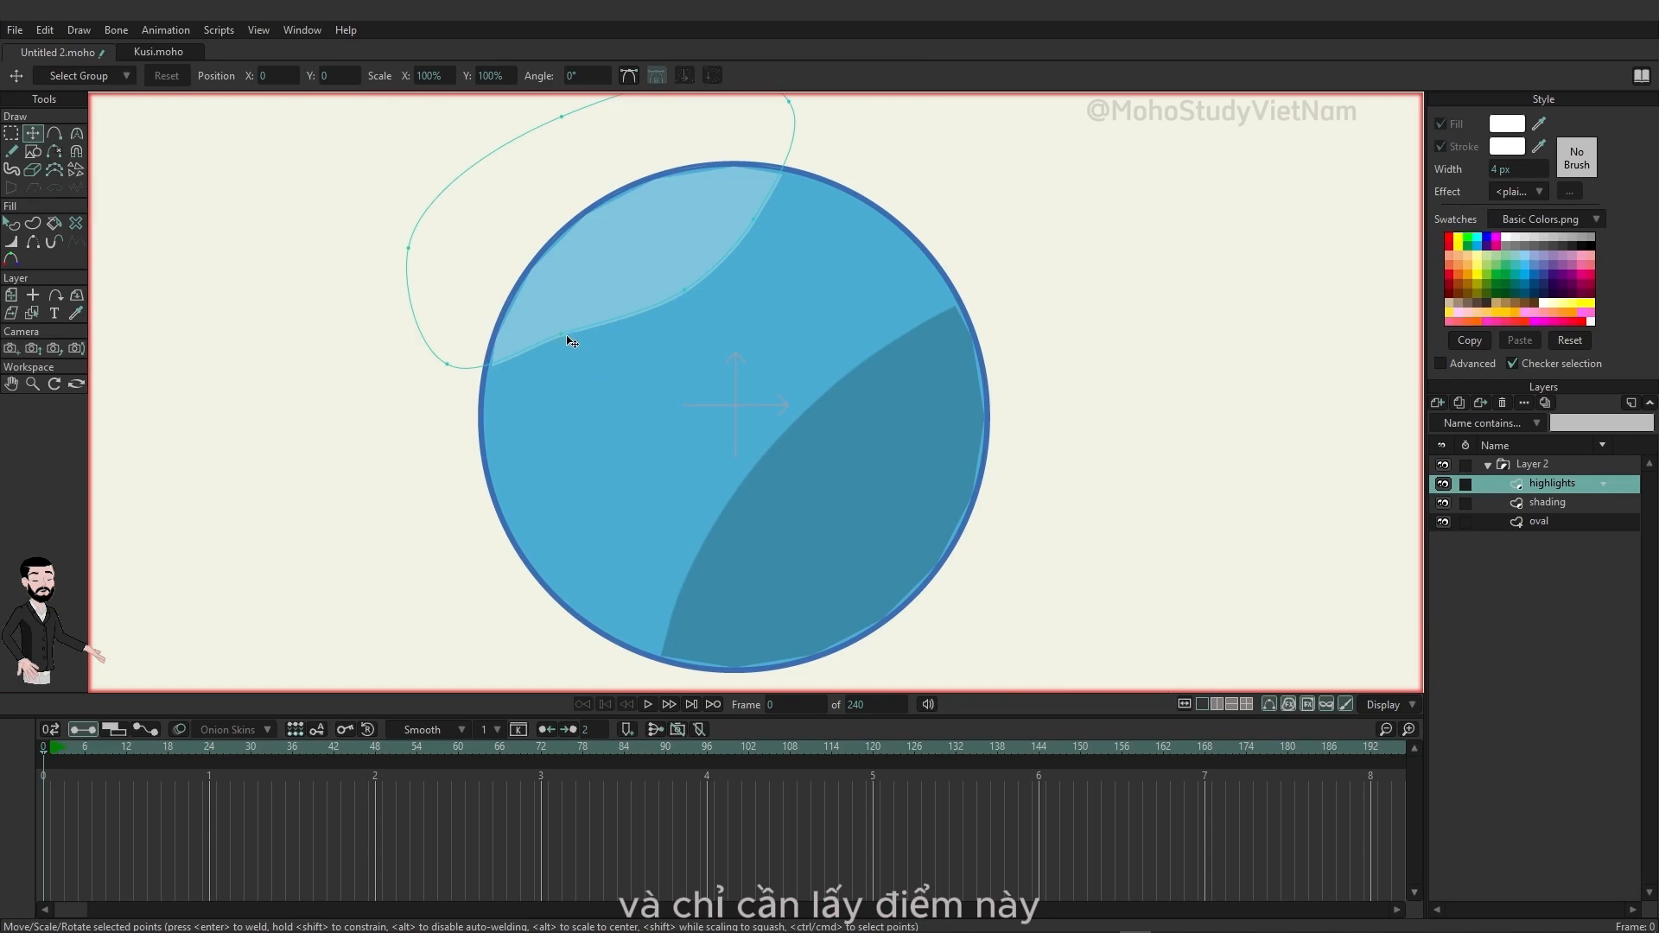
pyautogui.moveTo(567, 339); pyautogui.dragTo(561, 354)
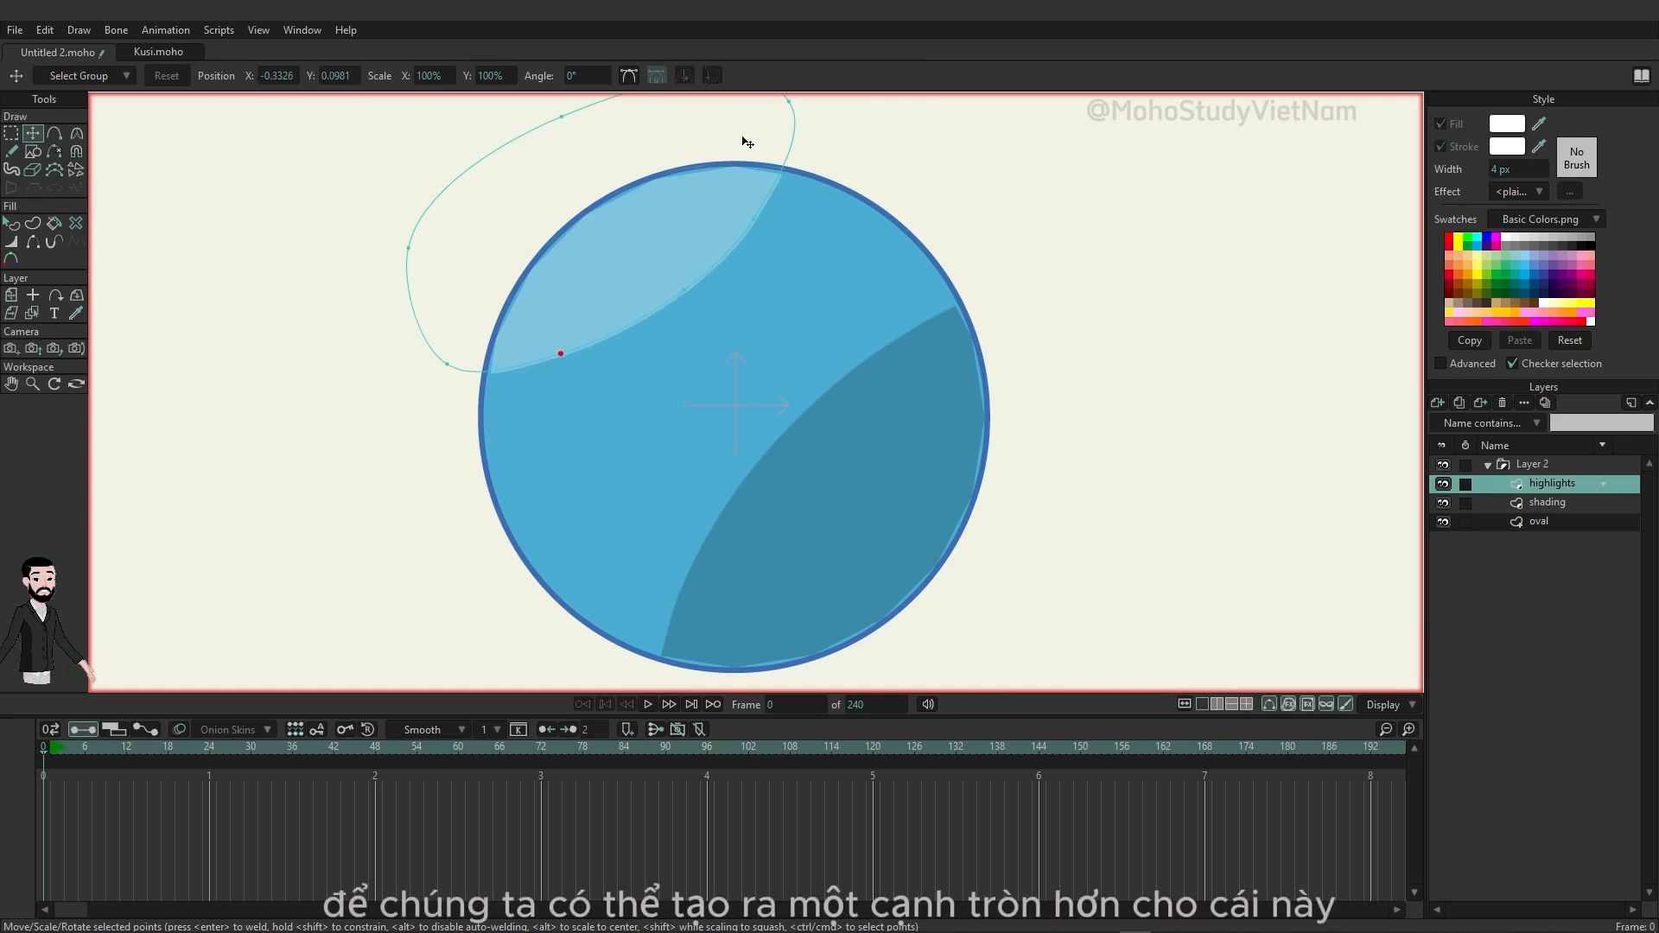
pyautogui.click(786, 102)
# Examine the whole shaded circle and render a preview of the frame.
pyautogui.scroll(4, 1112, 358)
pyautogui.scroll(-9, 1112, 359)
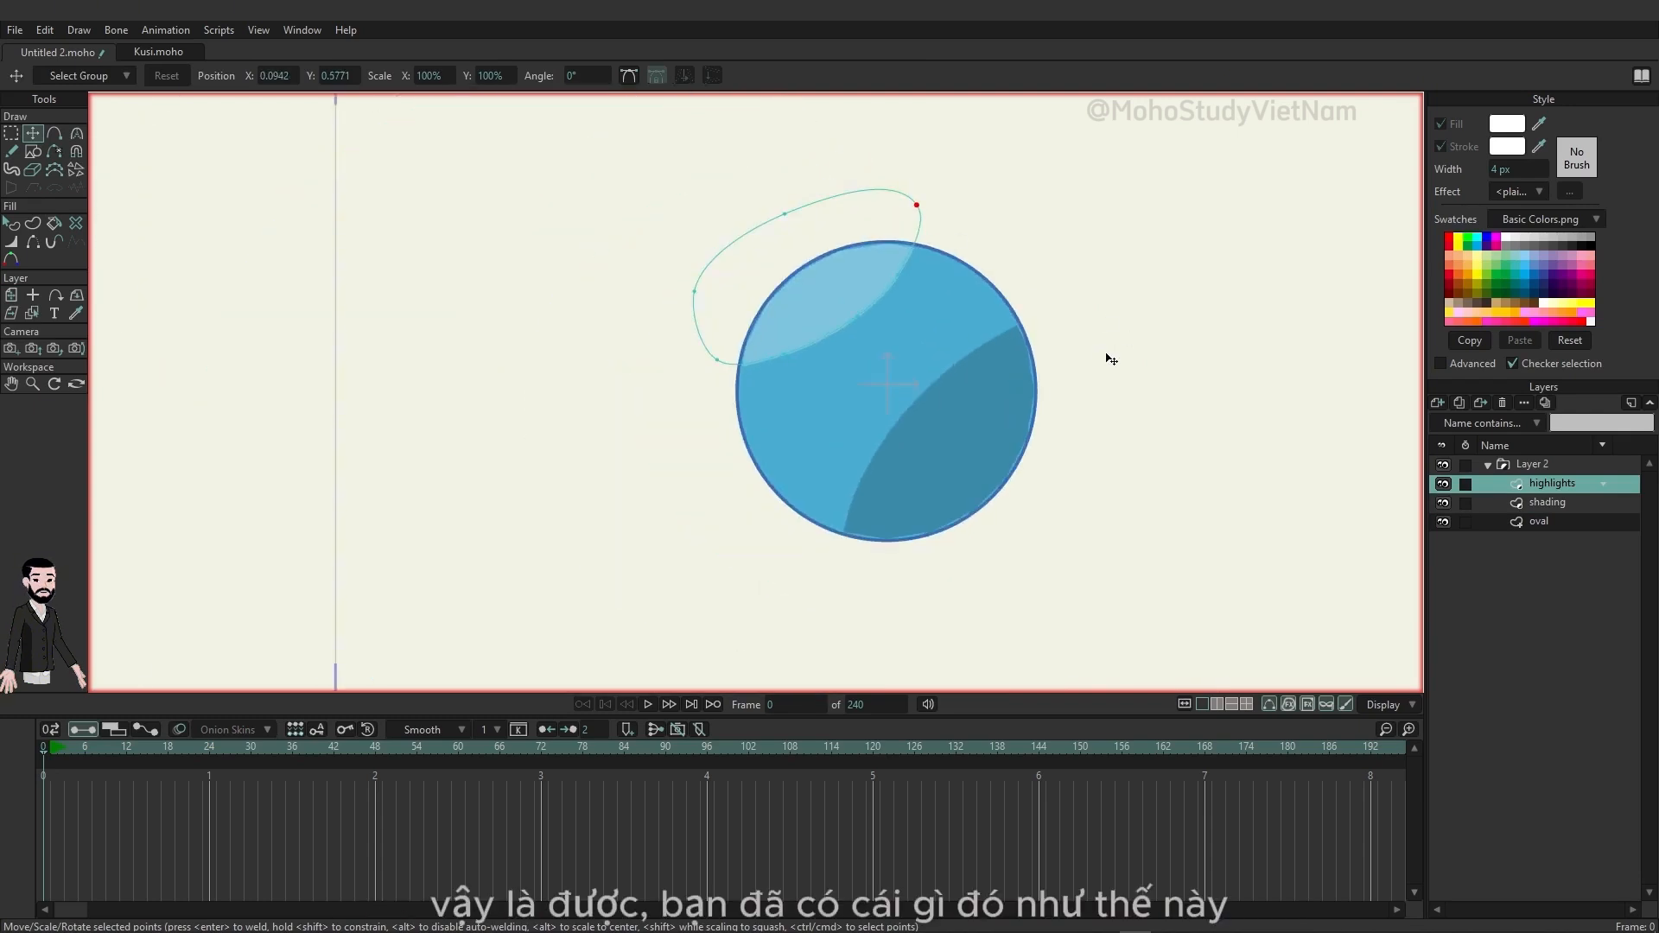
pyautogui.moveTo(1194, 394); pyautogui.dragTo(1077, 475)
pyautogui.hotkey('ctrl', 'r')
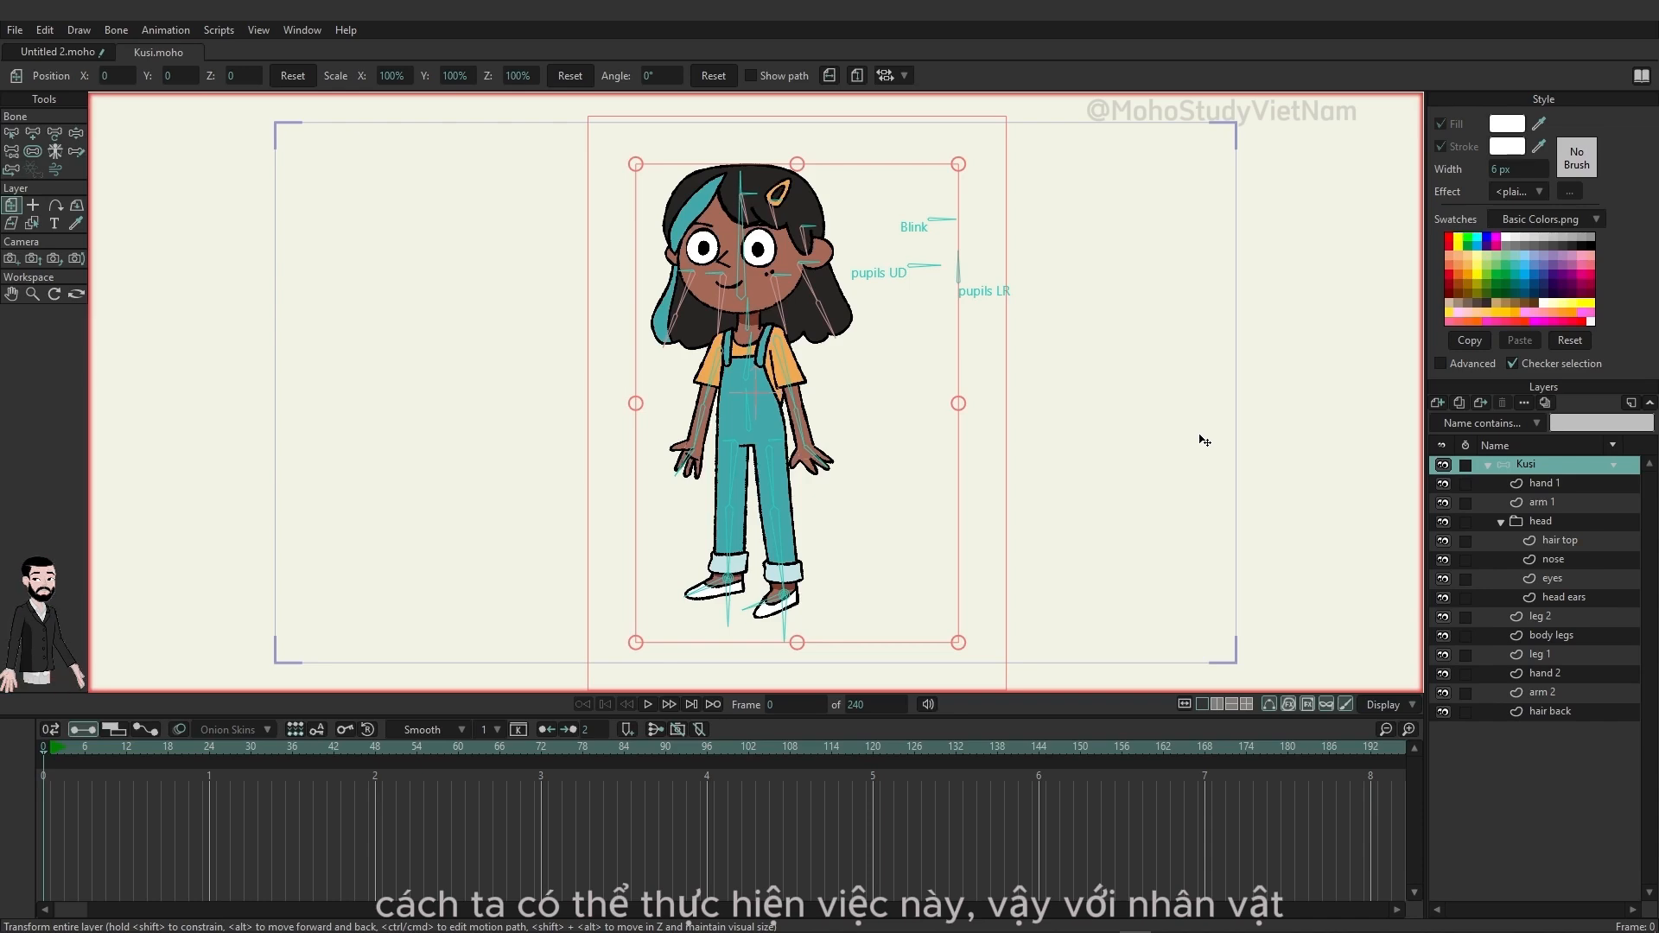
# Examine the head group of the Kusi character by temporarily hiding its head ears layer.
pyautogui.scroll(3, 915, 362)
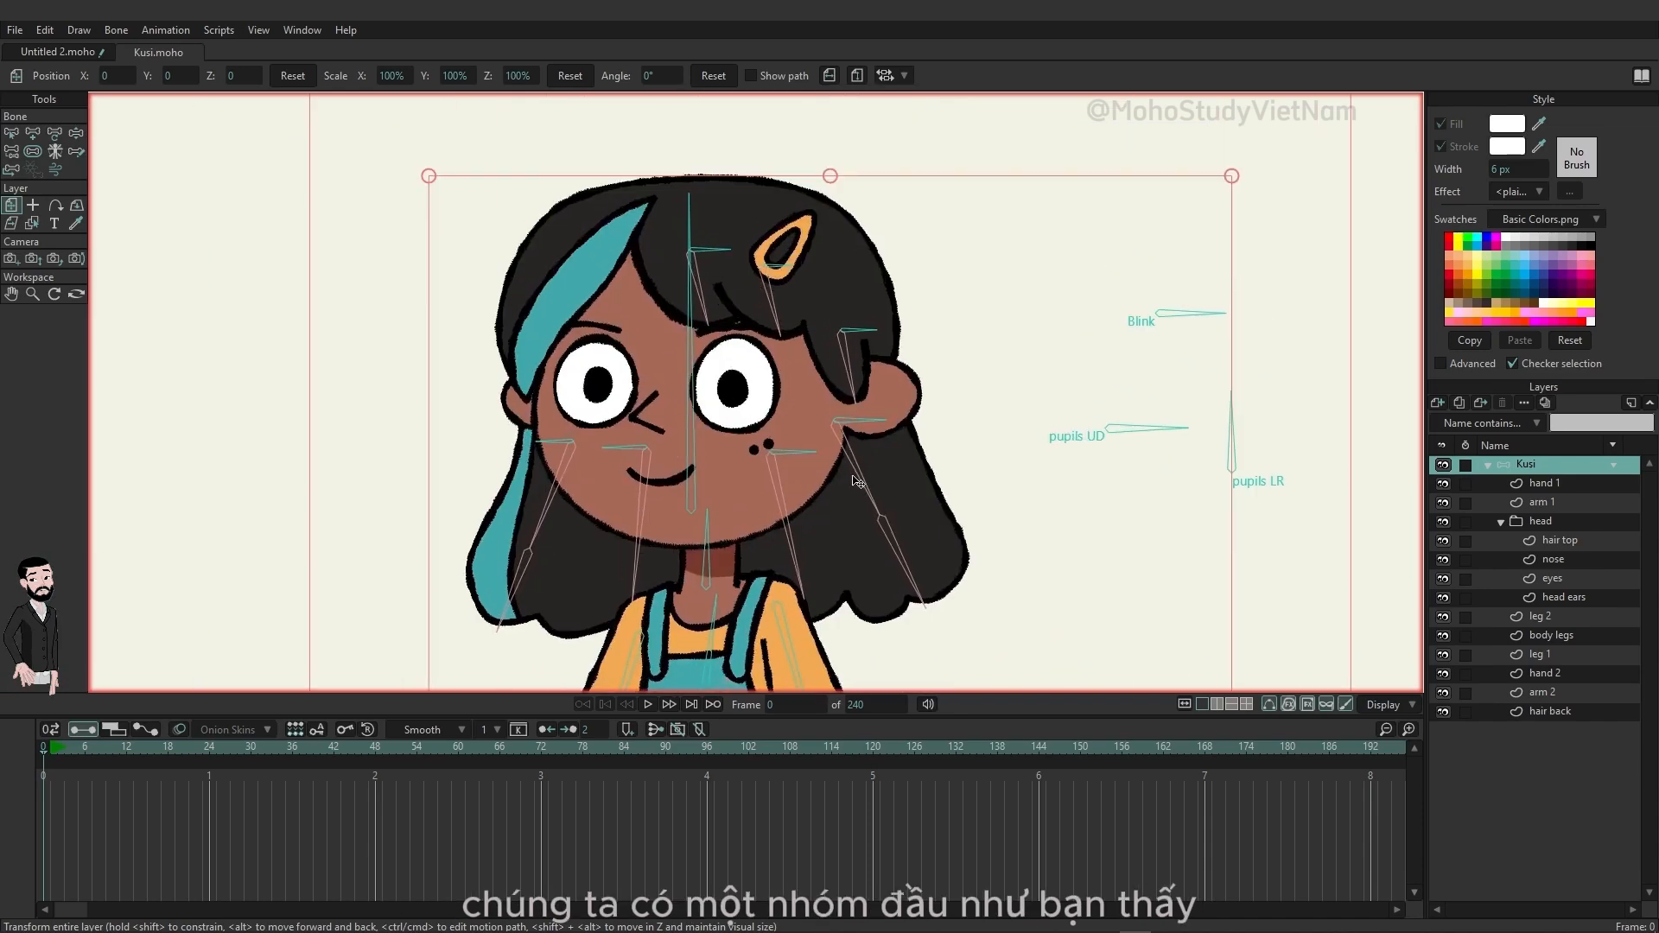
pyautogui.click(1542, 522)
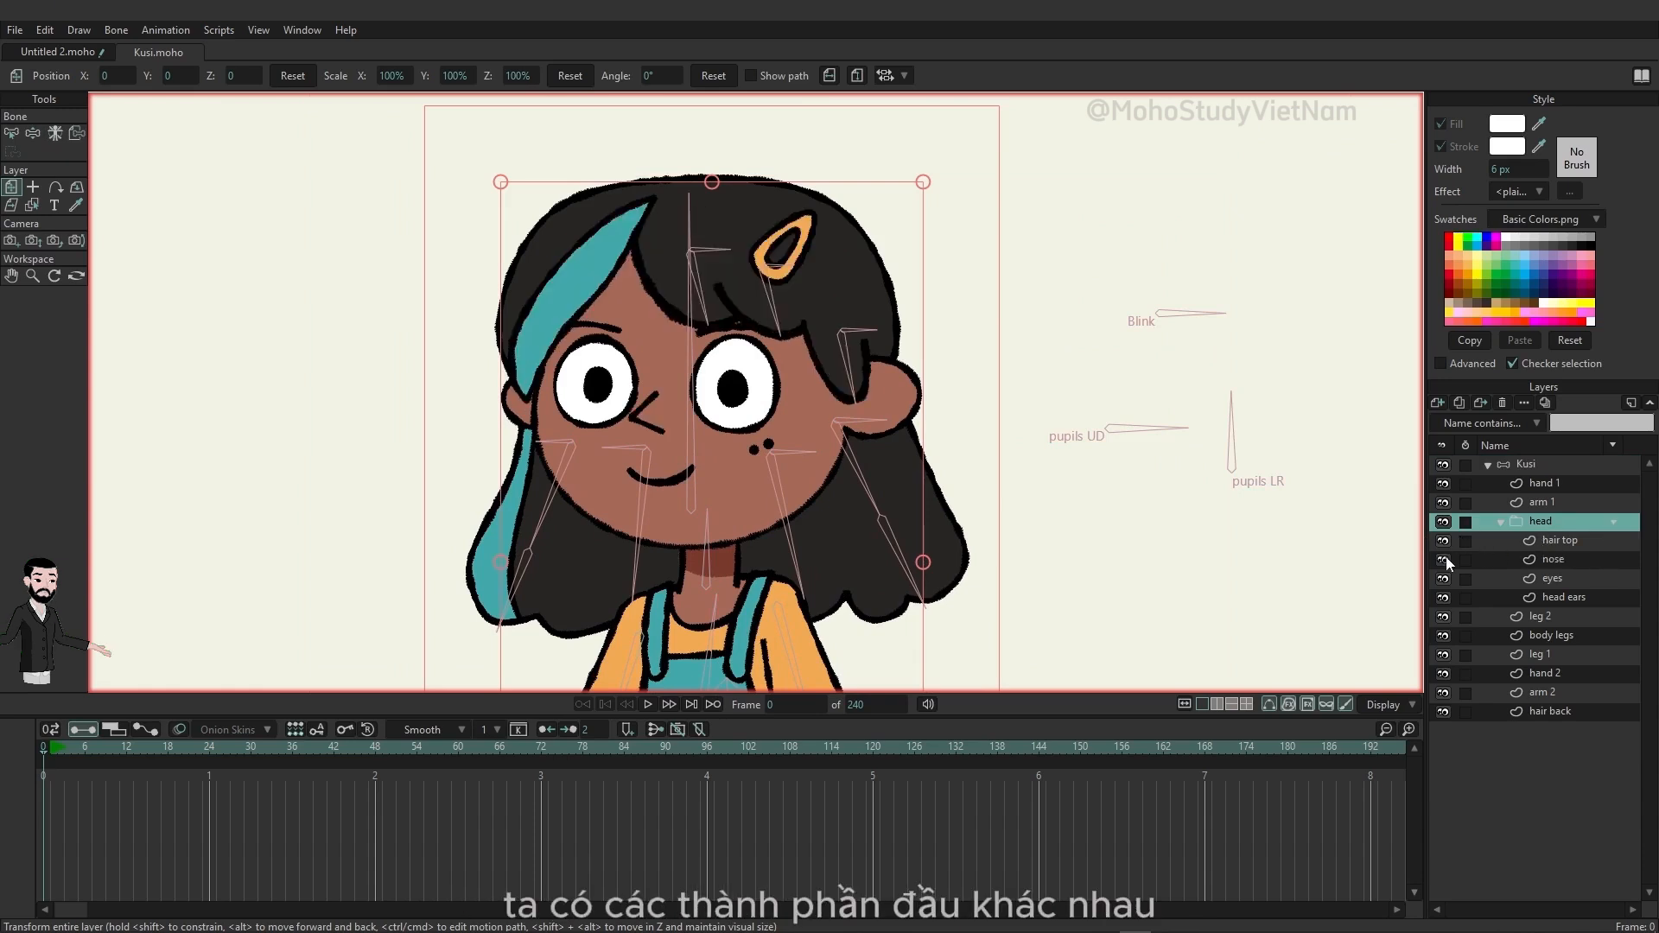
pyautogui.click(1443, 598)
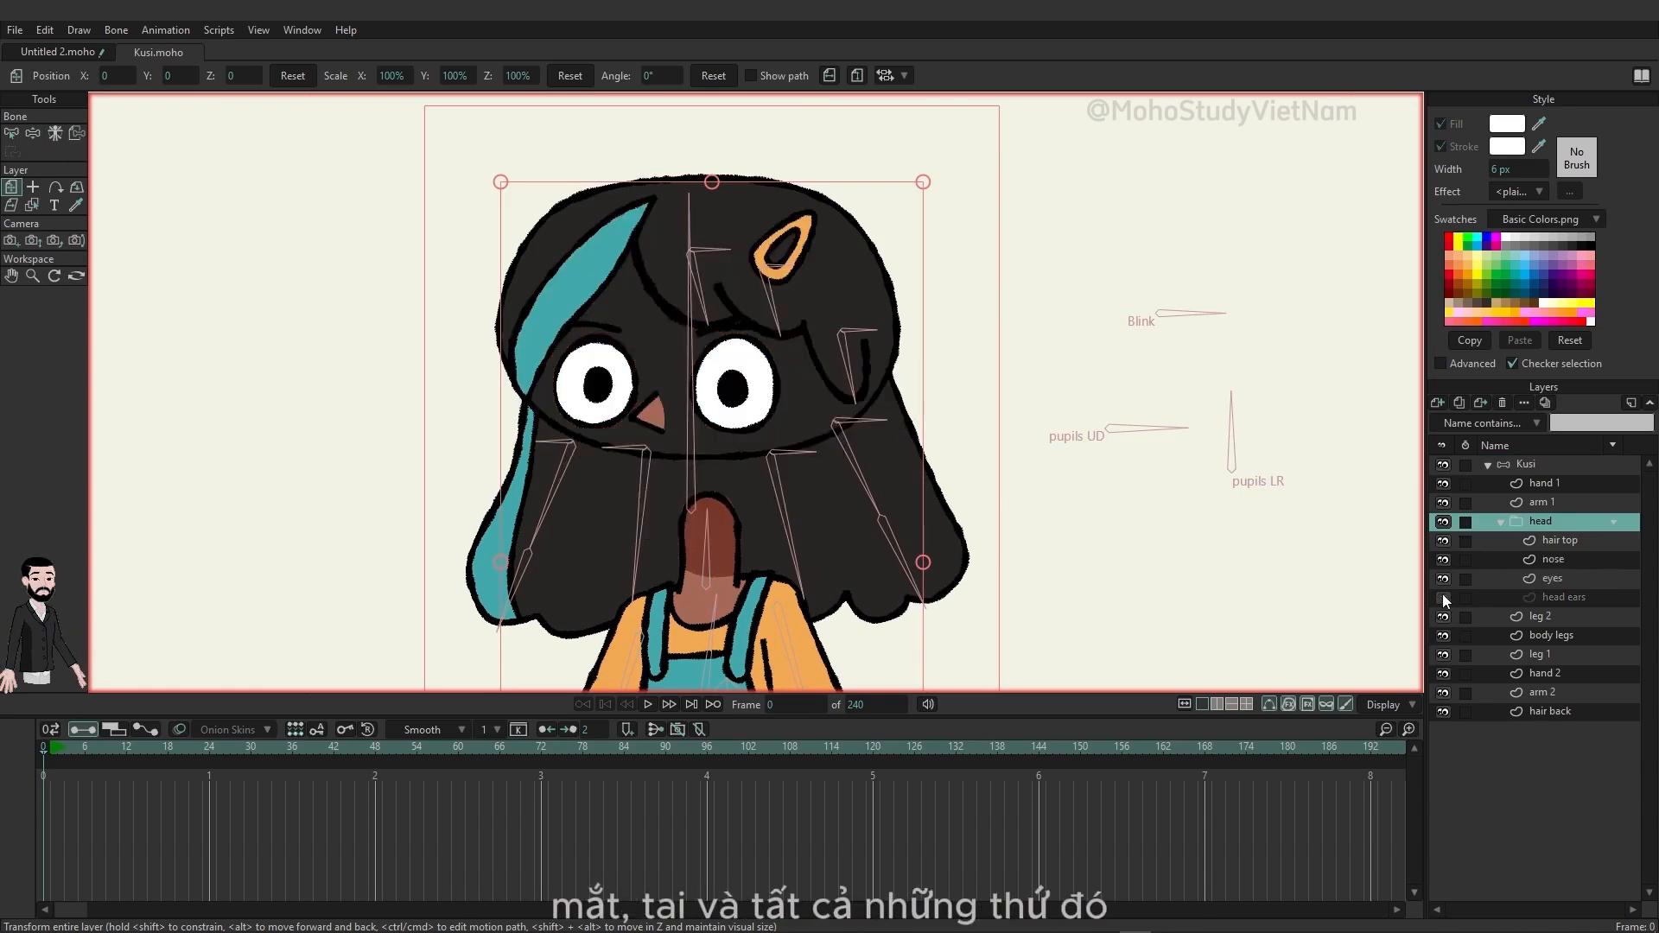
pyautogui.click(1443, 598)
# Add a vector layer above hair top in the head group and name it "shading".
pyautogui.click(1564, 545)
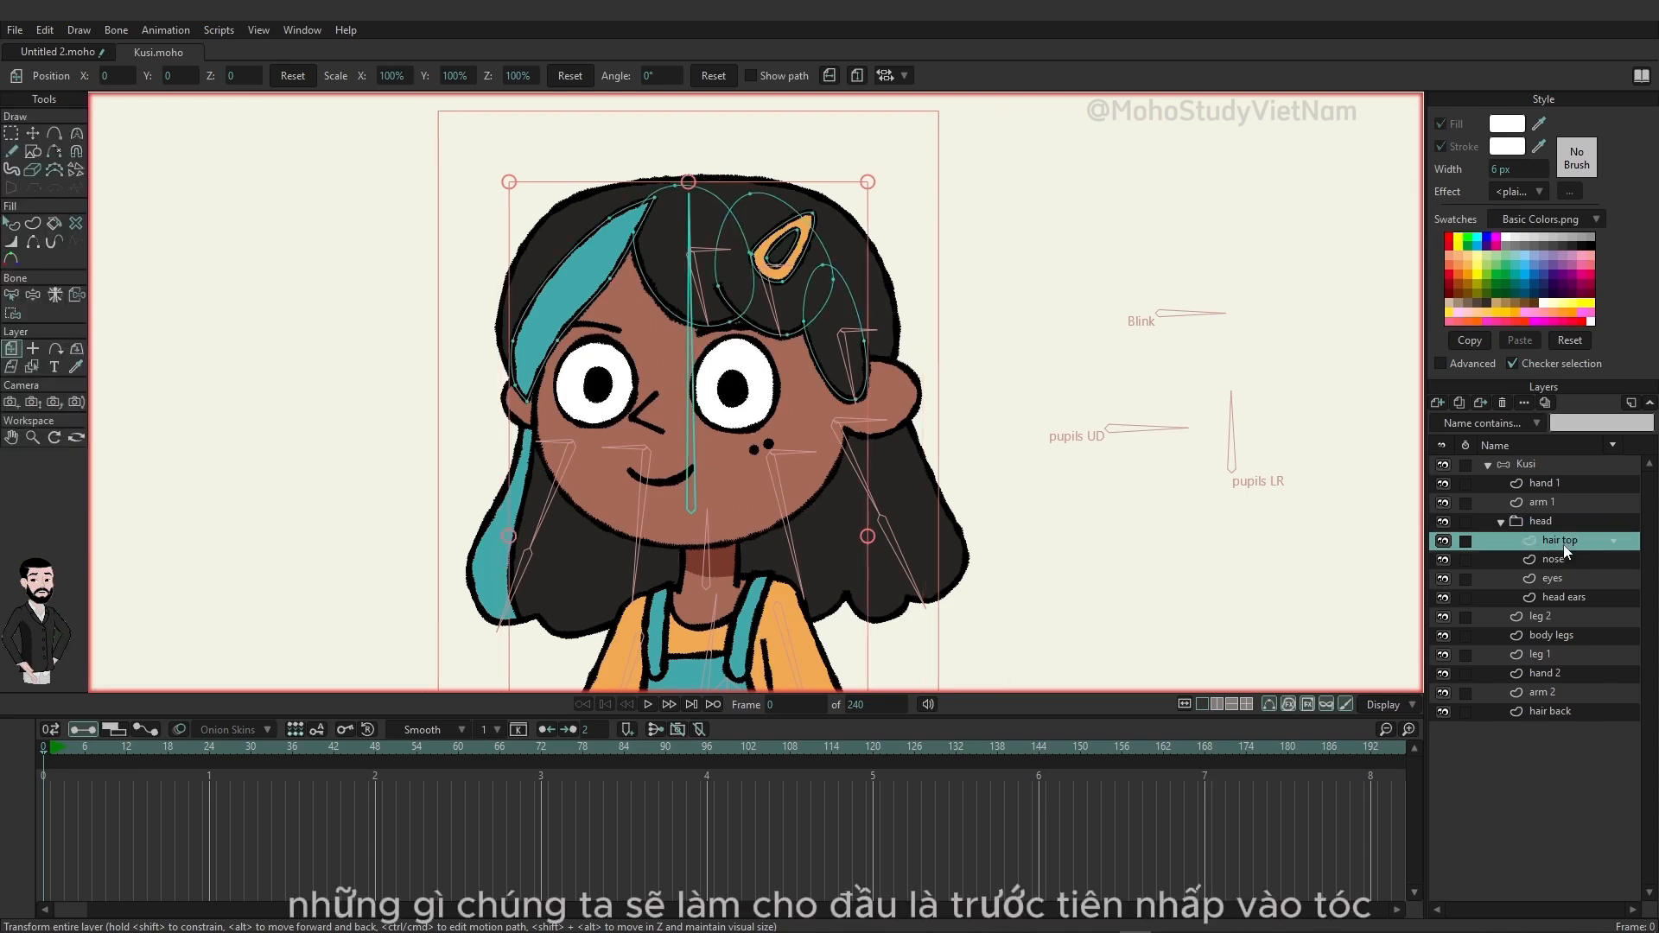
pyautogui.click(1438, 406)
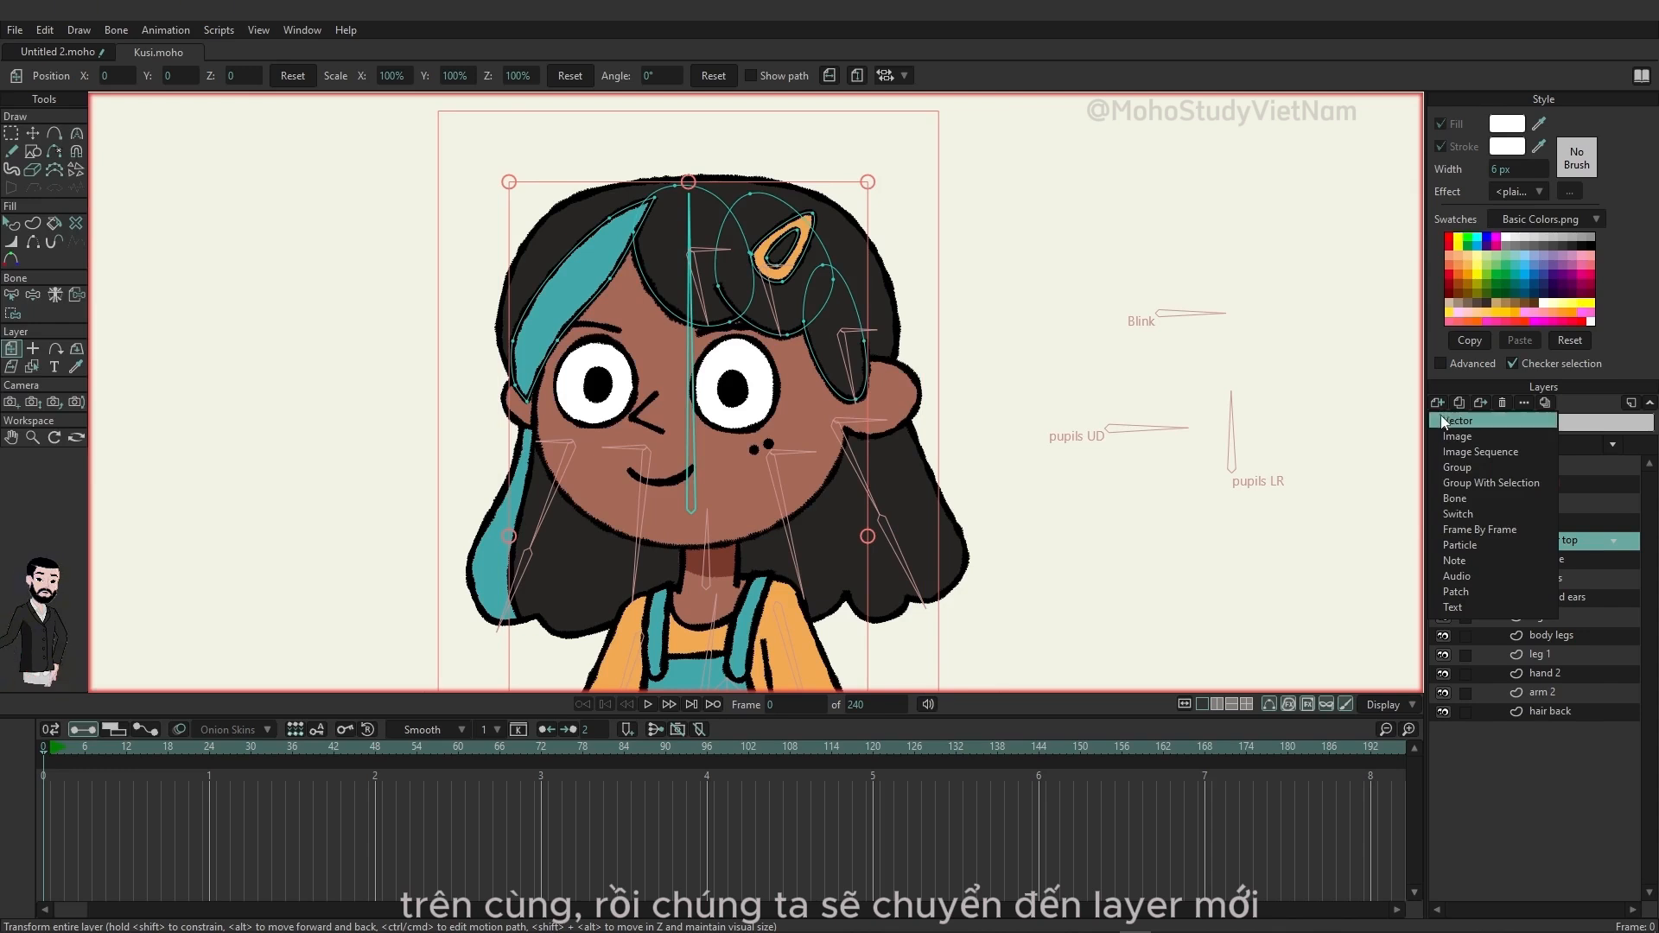
pyautogui.click(1442, 417)
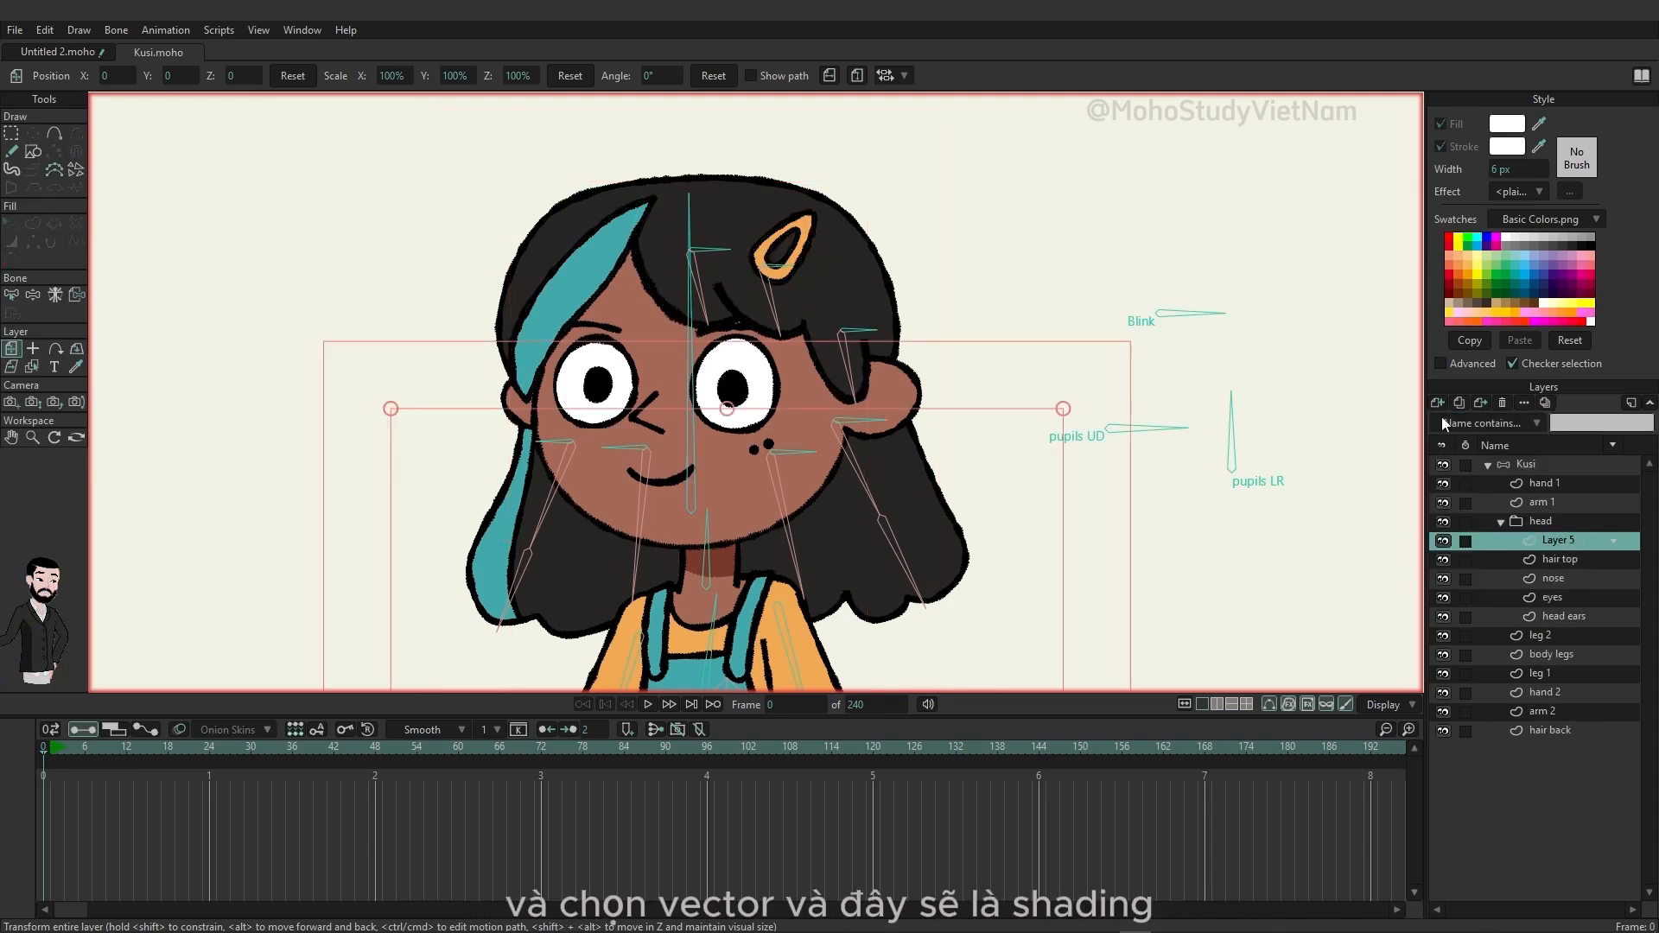
pyautogui.doubleClick(1546, 540)
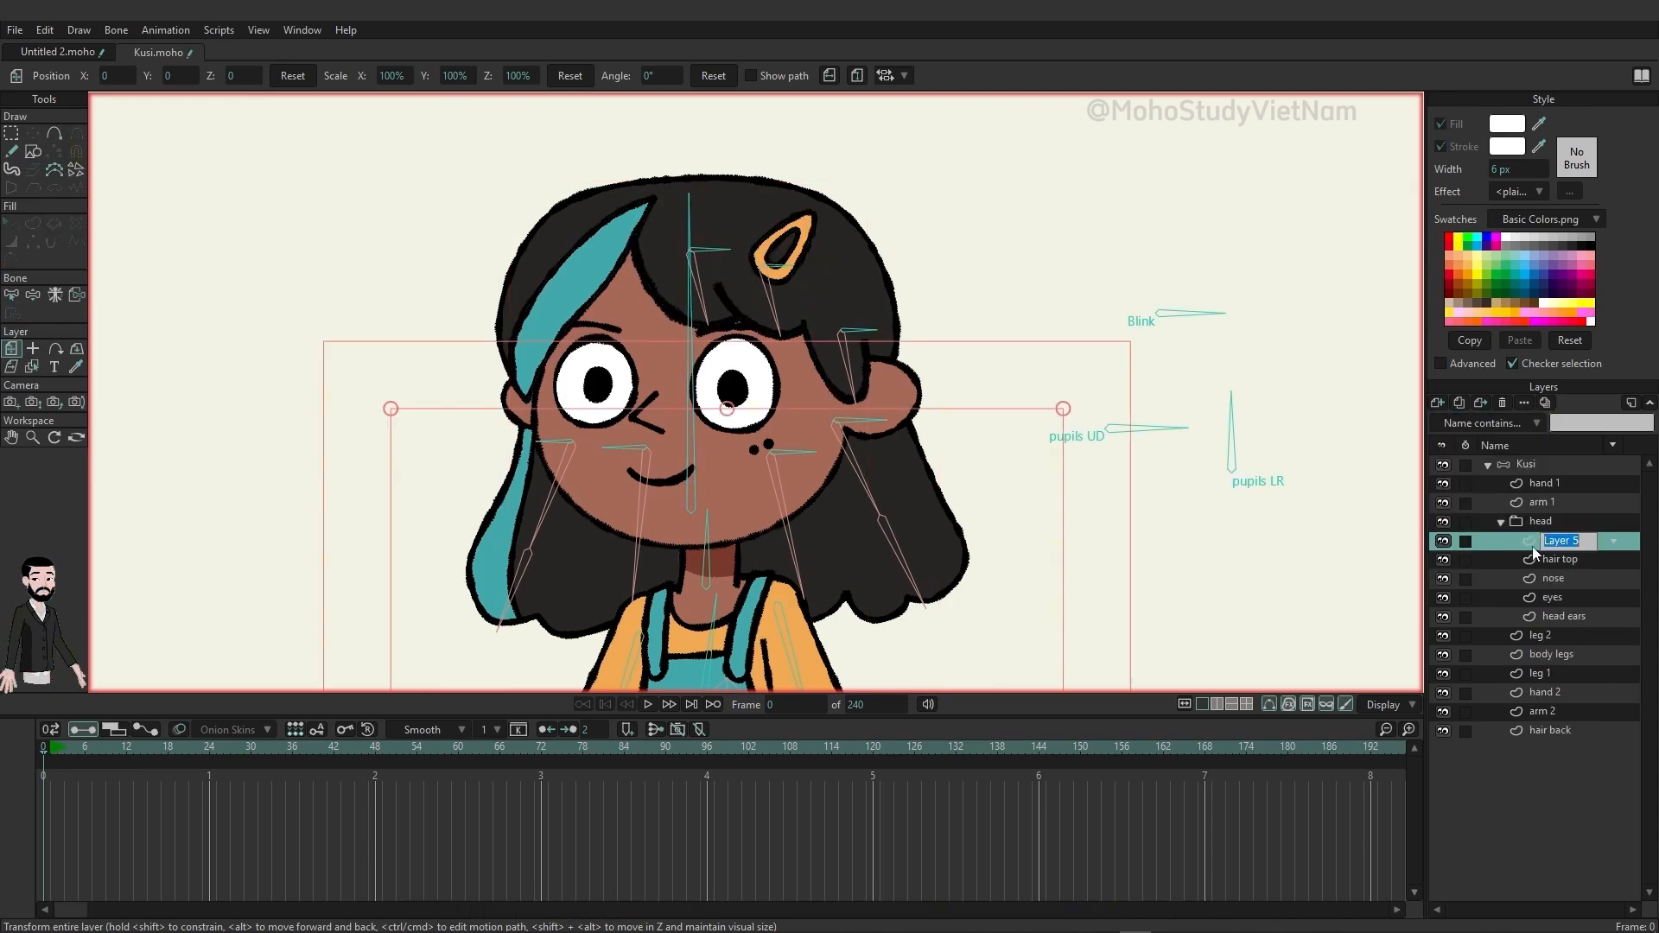
pyautogui.write('shading')
pyautogui.press('Return')
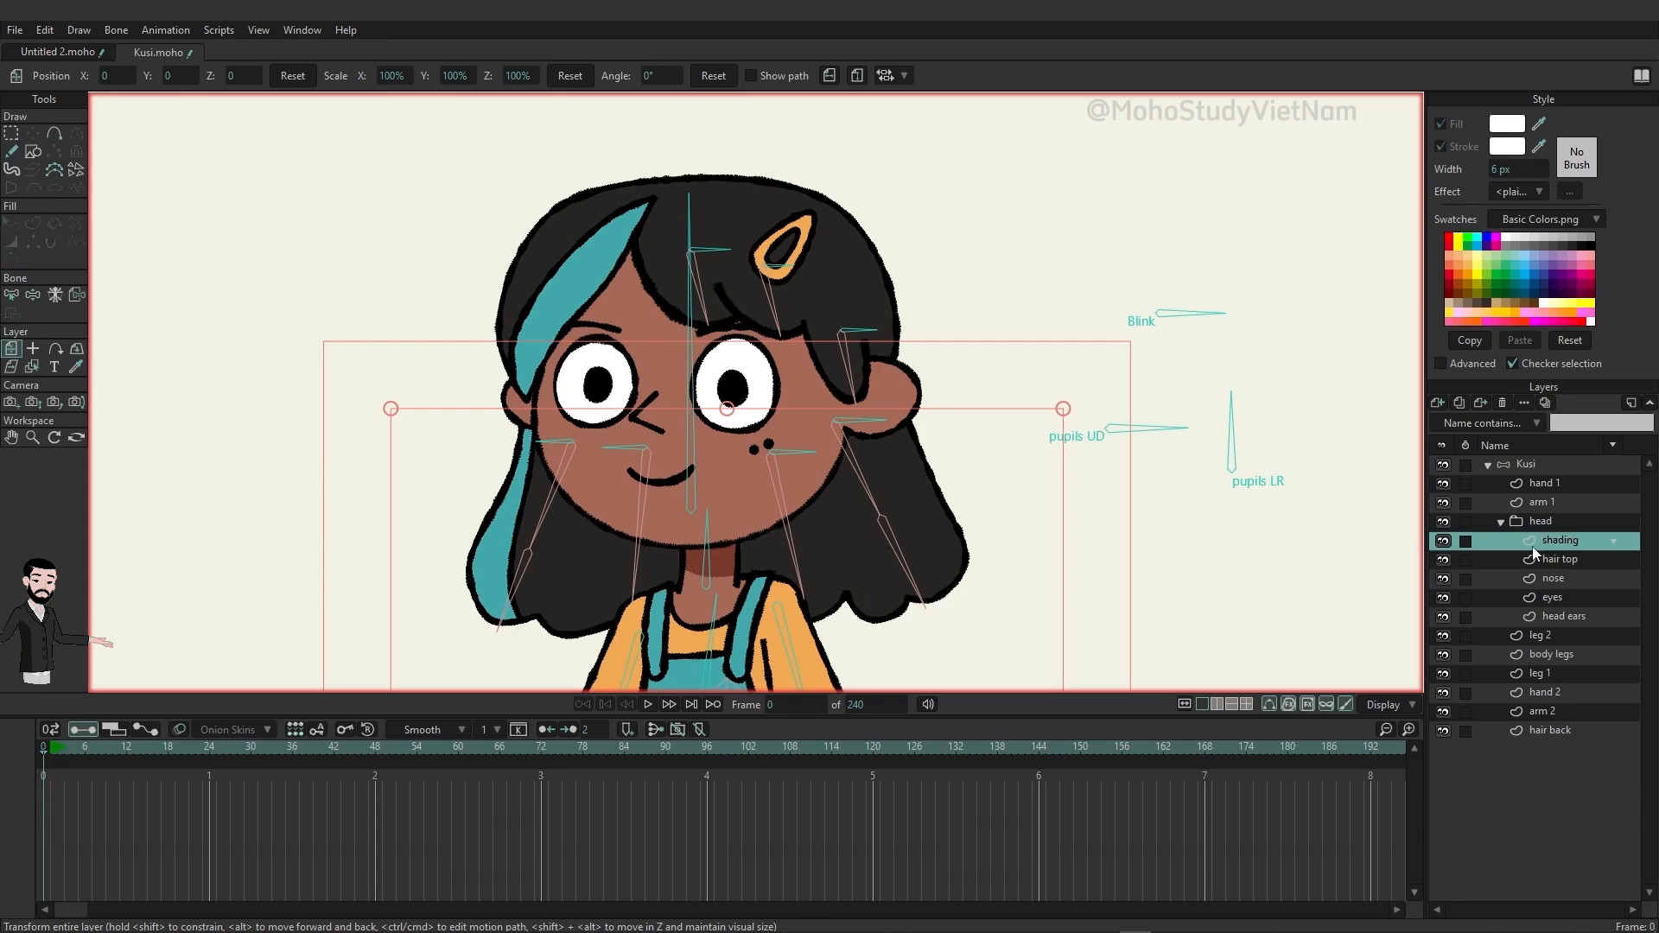
# Add a second vector layer above shading in the head group and name it "HLs".
pyautogui.click(1439, 405)
pyautogui.click(1441, 421)
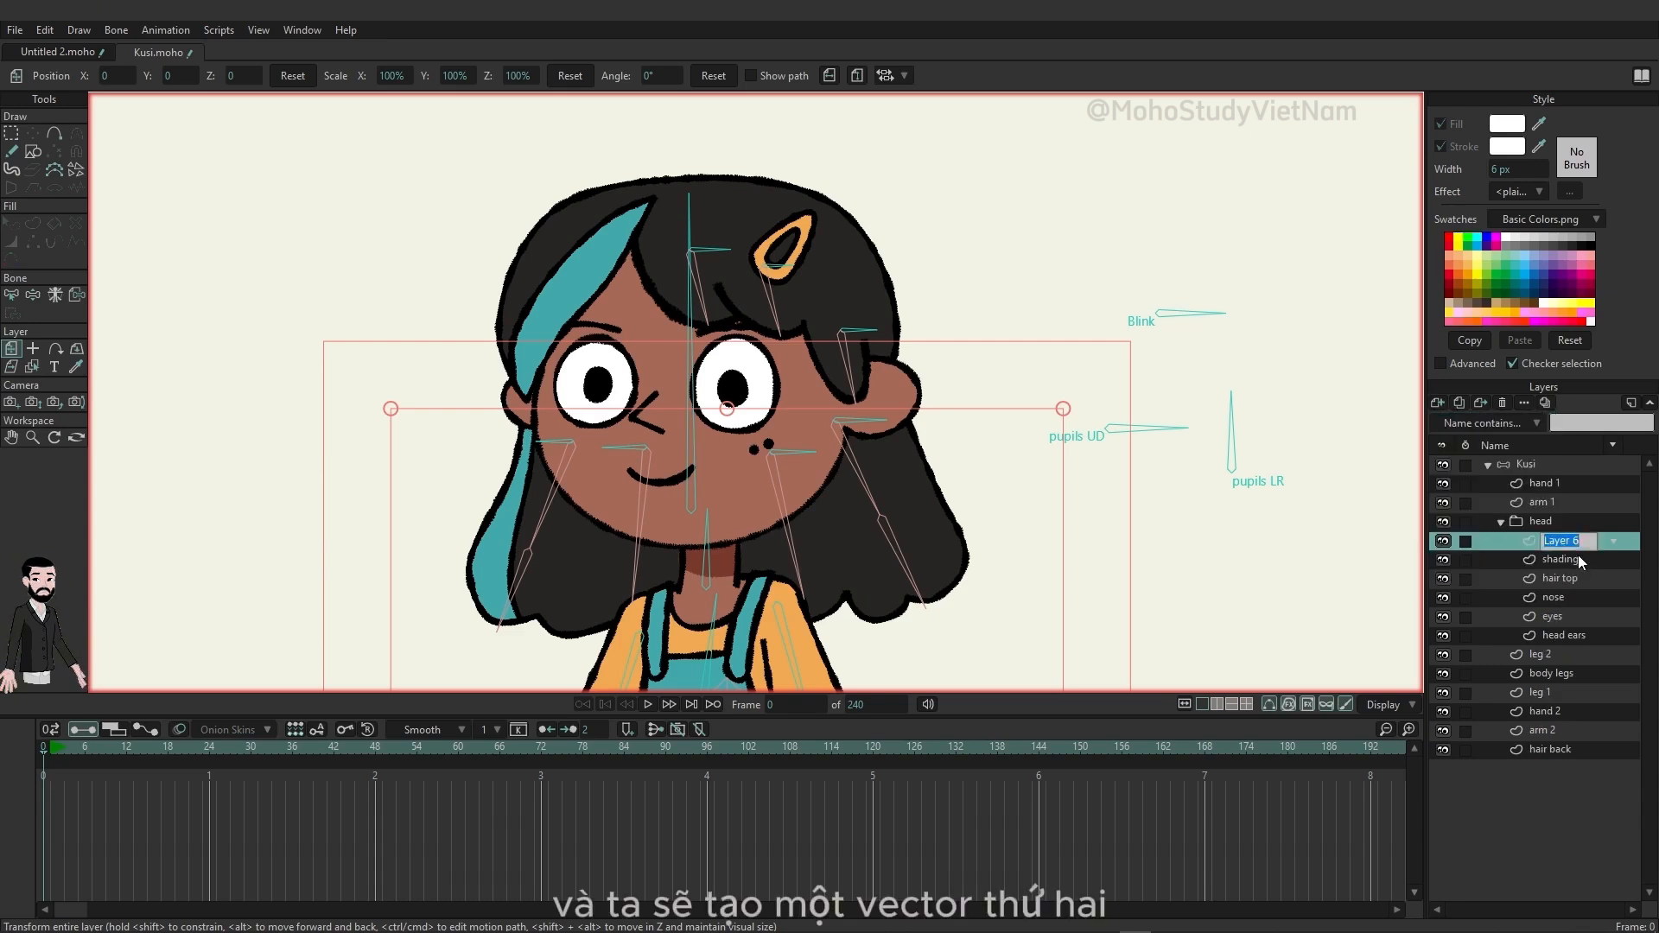
pyautogui.doubleClick(1563, 540)
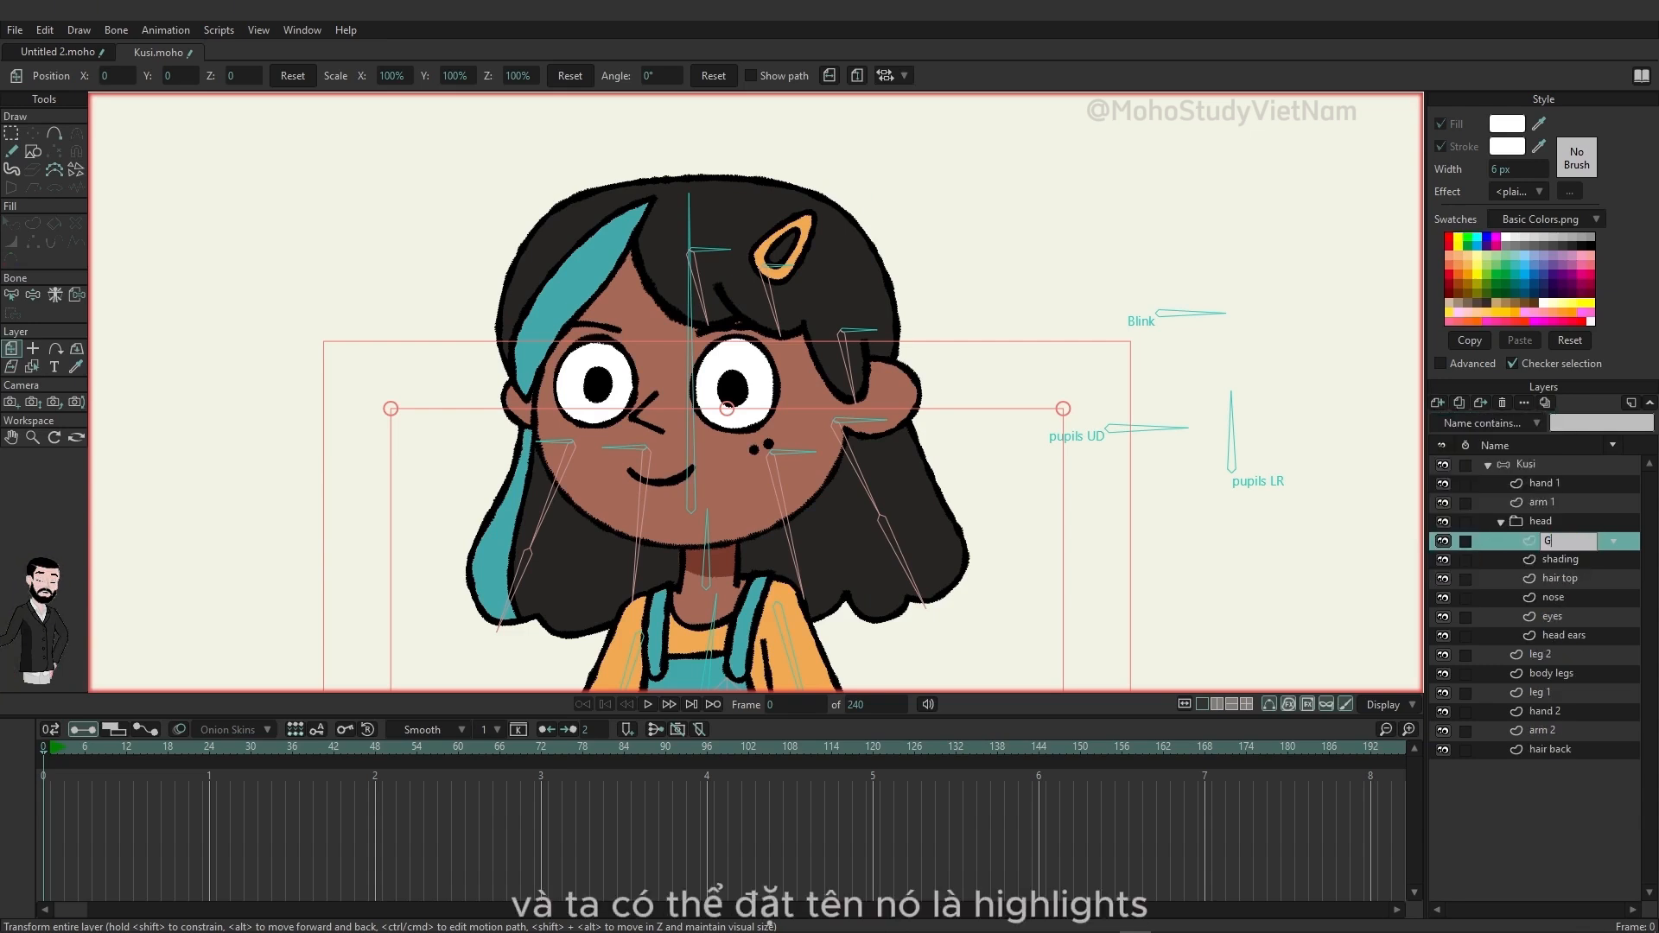
pyautogui.write('GL')
pyautogui.press('BackSpace')
pyautogui.press('BackSpace')
pyautogui.write('HLs')
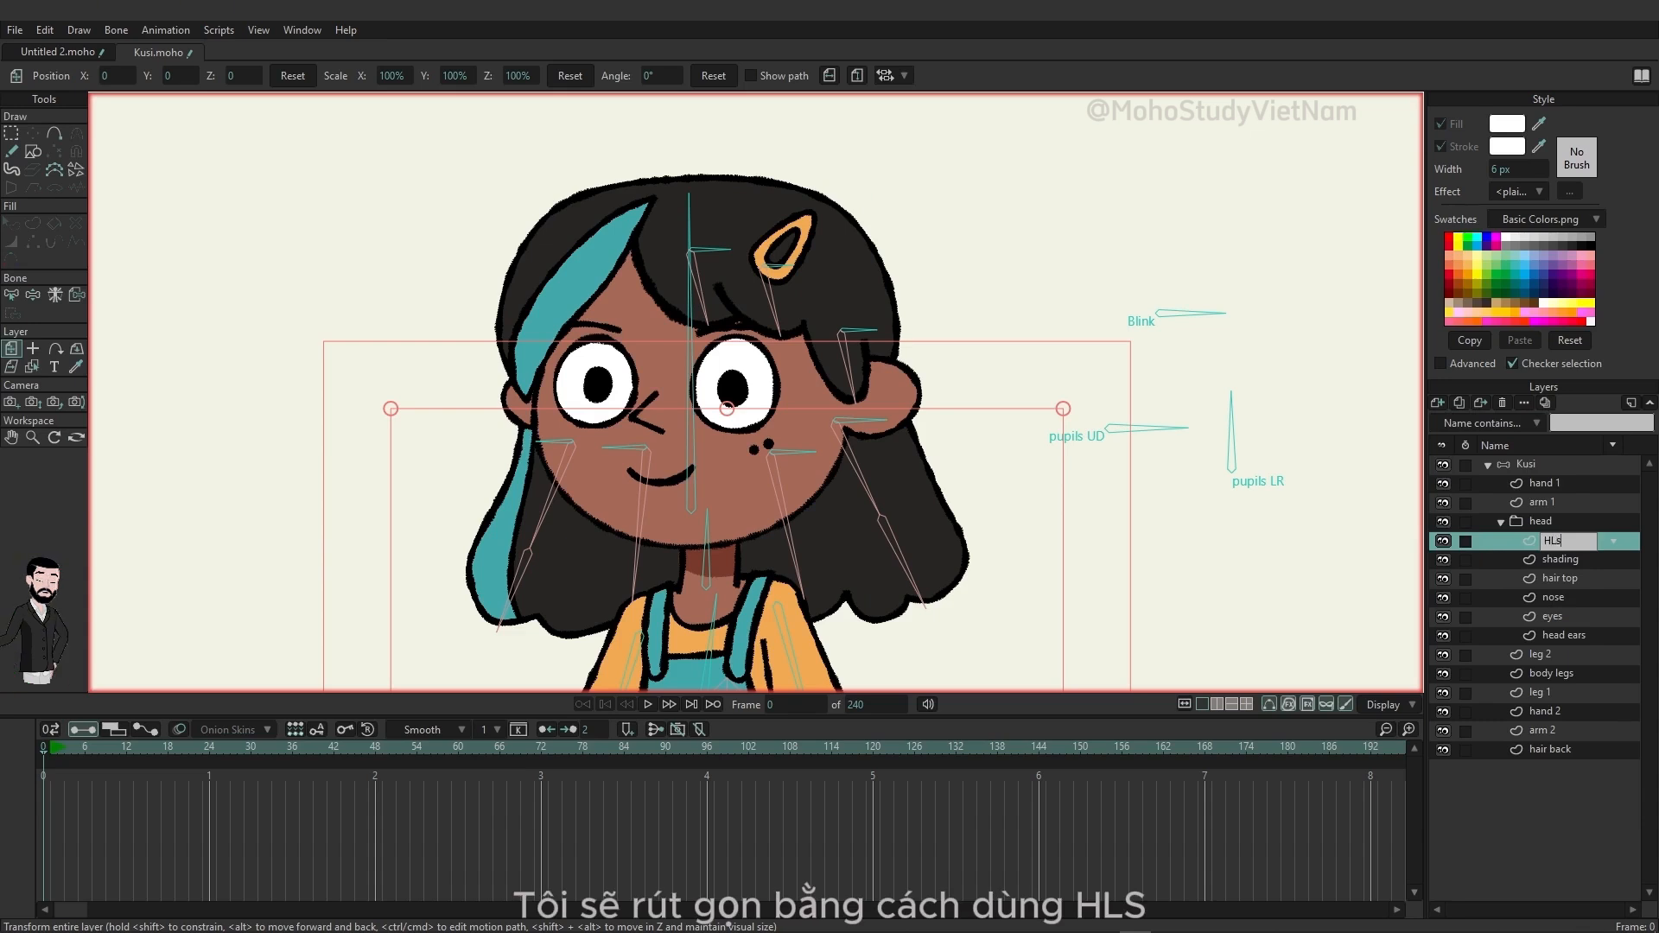
pyautogui.press('Return')
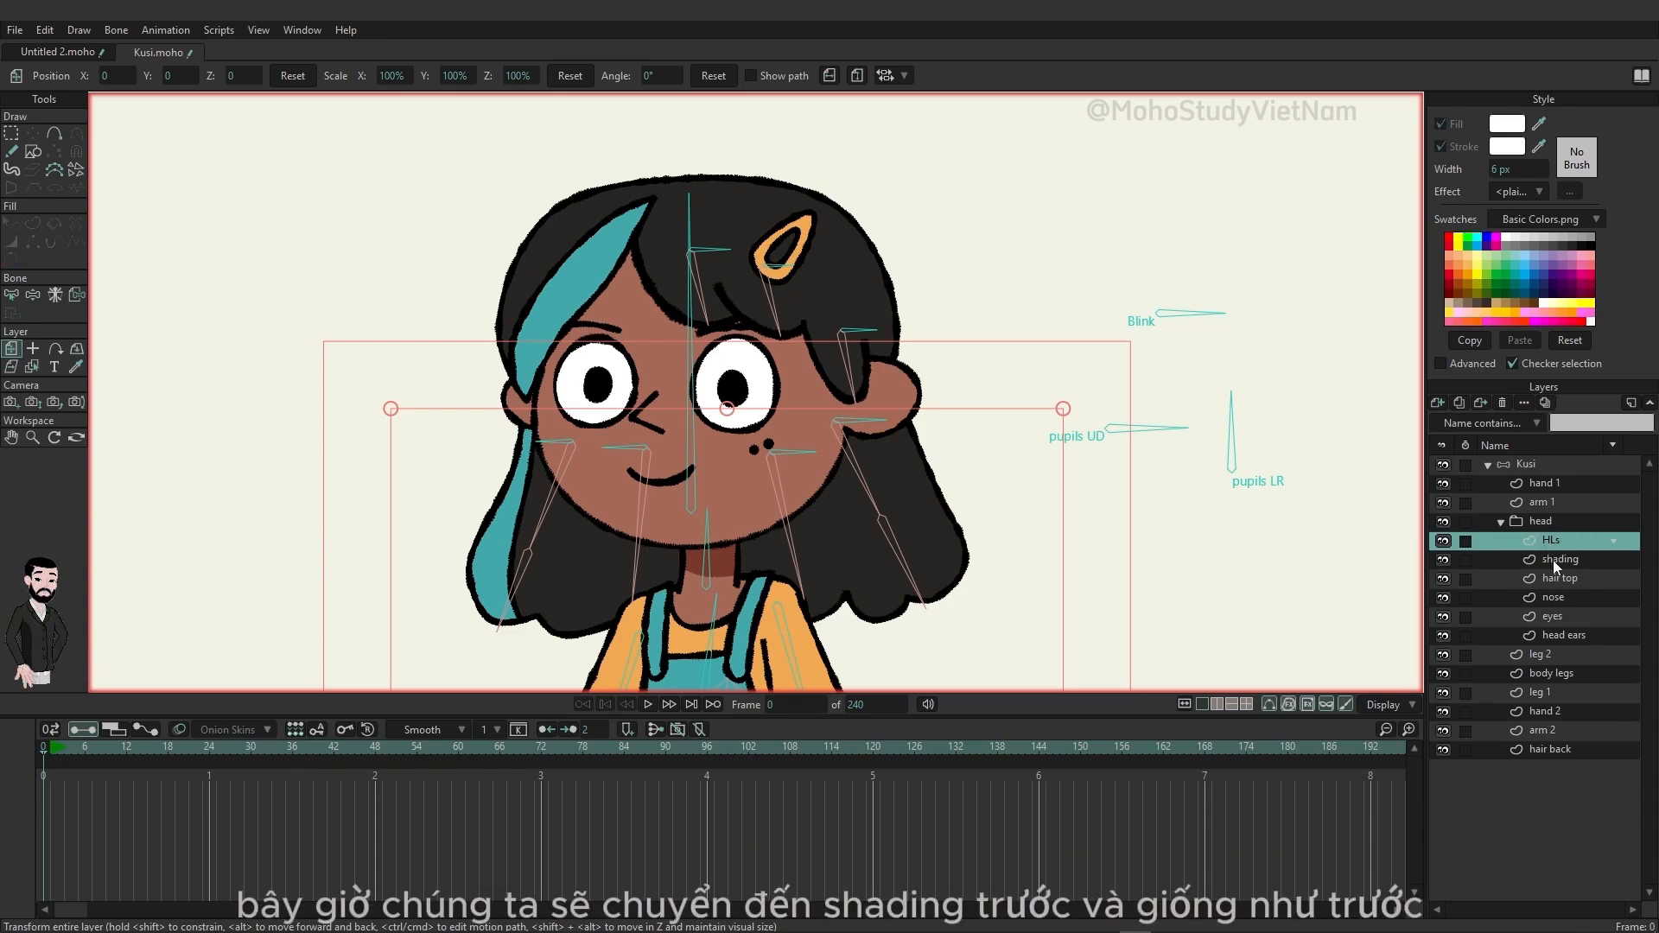
# Draw a closed curved outline with Add Point on the shading layer, following the jaw from the left cheek to the right ear.
pyautogui.click(1553, 560)
pyautogui.click(54, 132)
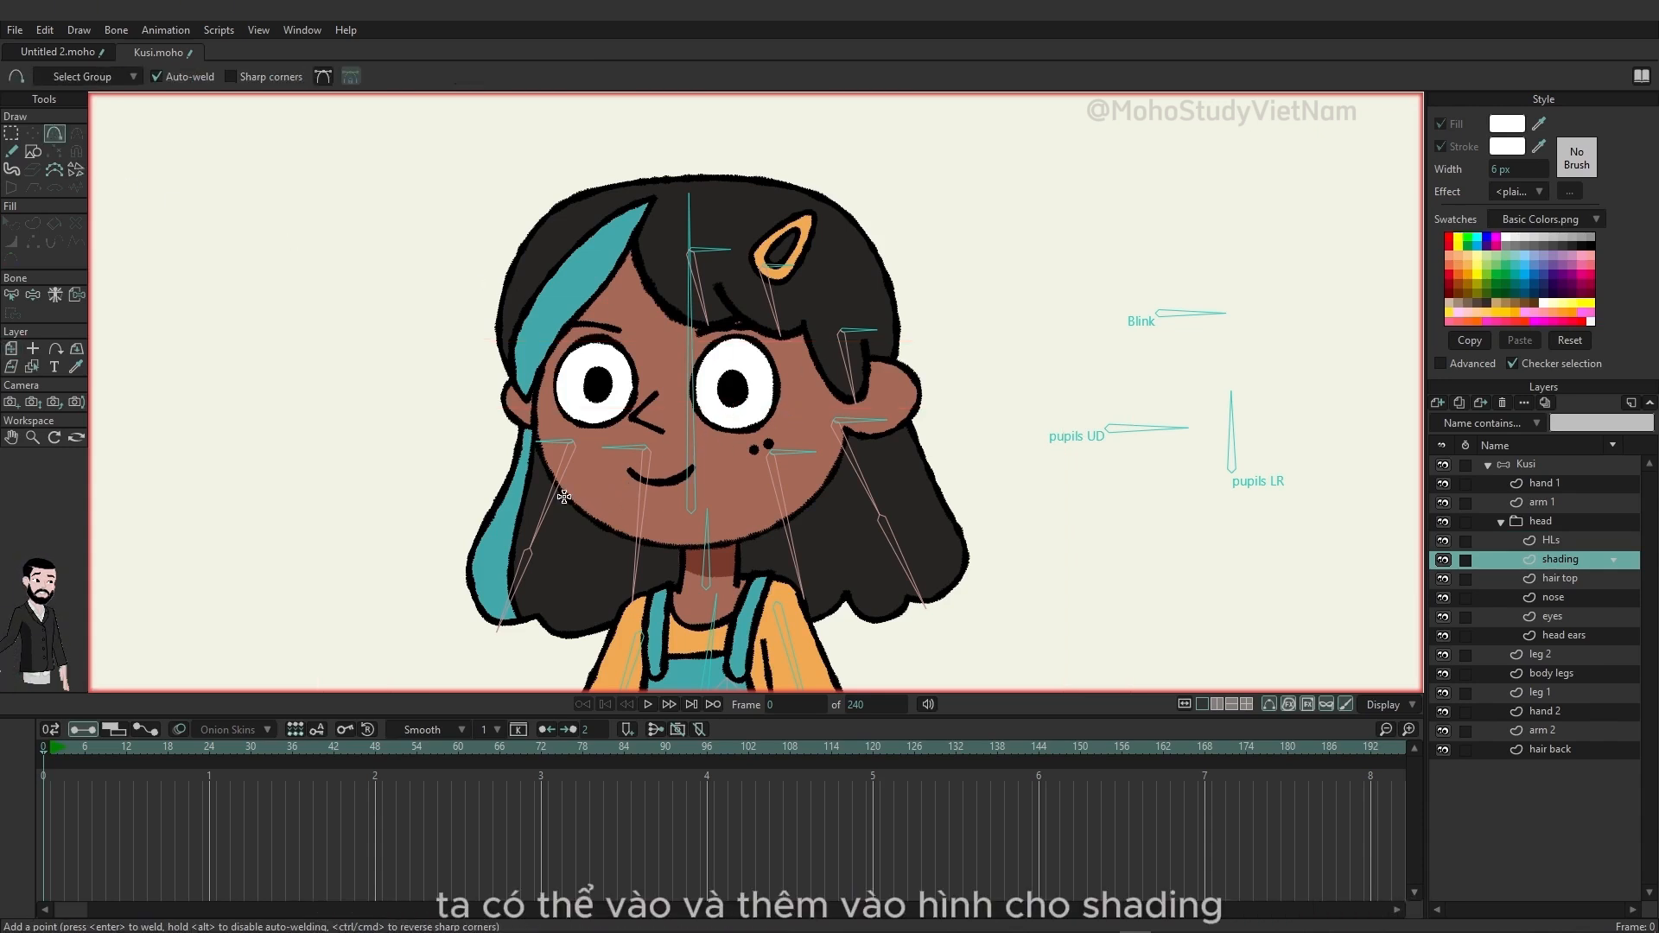
pyautogui.moveTo(553, 495)
pyautogui.mouseDown()
pyautogui.moveTo(687, 507)
pyautogui.moveTo(771, 480)
pyautogui.moveTo(831, 430)
pyautogui.mouseUp()
pyautogui.moveTo(831, 429)
pyautogui.mouseDown()
pyautogui.moveTo(854, 410)
pyautogui.moveTo(906, 426)
pyautogui.moveTo(904, 478)
pyautogui.moveTo(812, 555)
pyautogui.moveTo(760, 571)
pyautogui.moveTo(616, 581)
pyautogui.moveTo(543, 534)
pyautogui.moveTo(553, 501)
pyautogui.mouseUp()
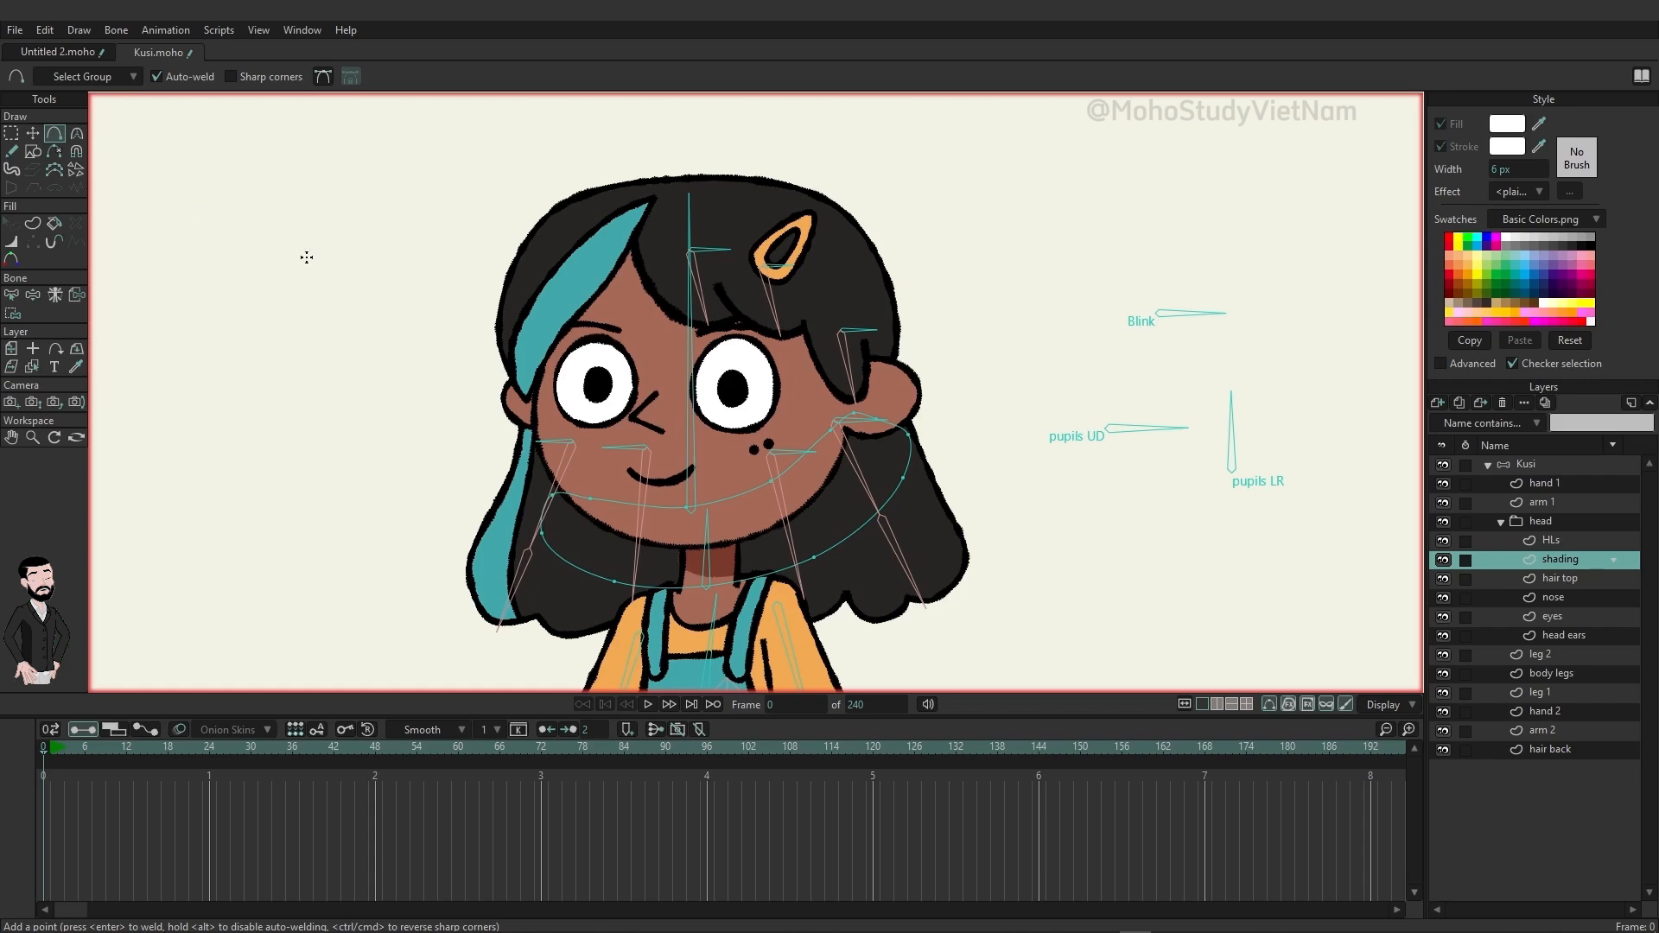
# Create a shape from the closed jaw outline with the dark blue fill 1C368B.
pyautogui.click(40, 222)
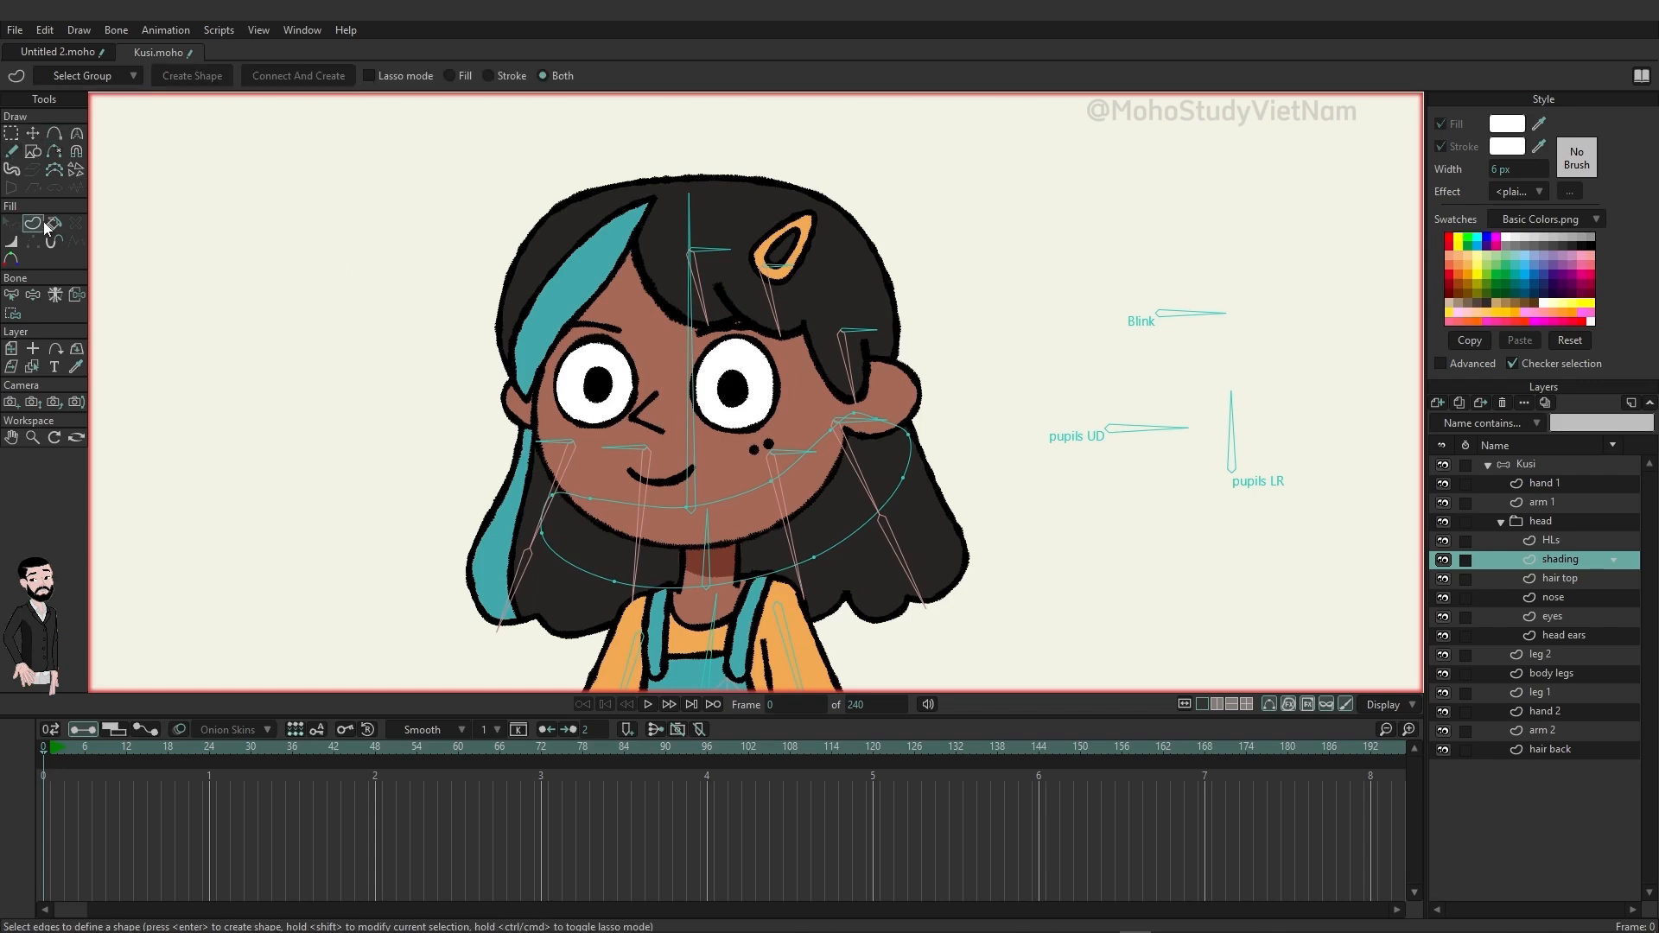
pyautogui.click(1496, 125)
pyautogui.click(893, 448)
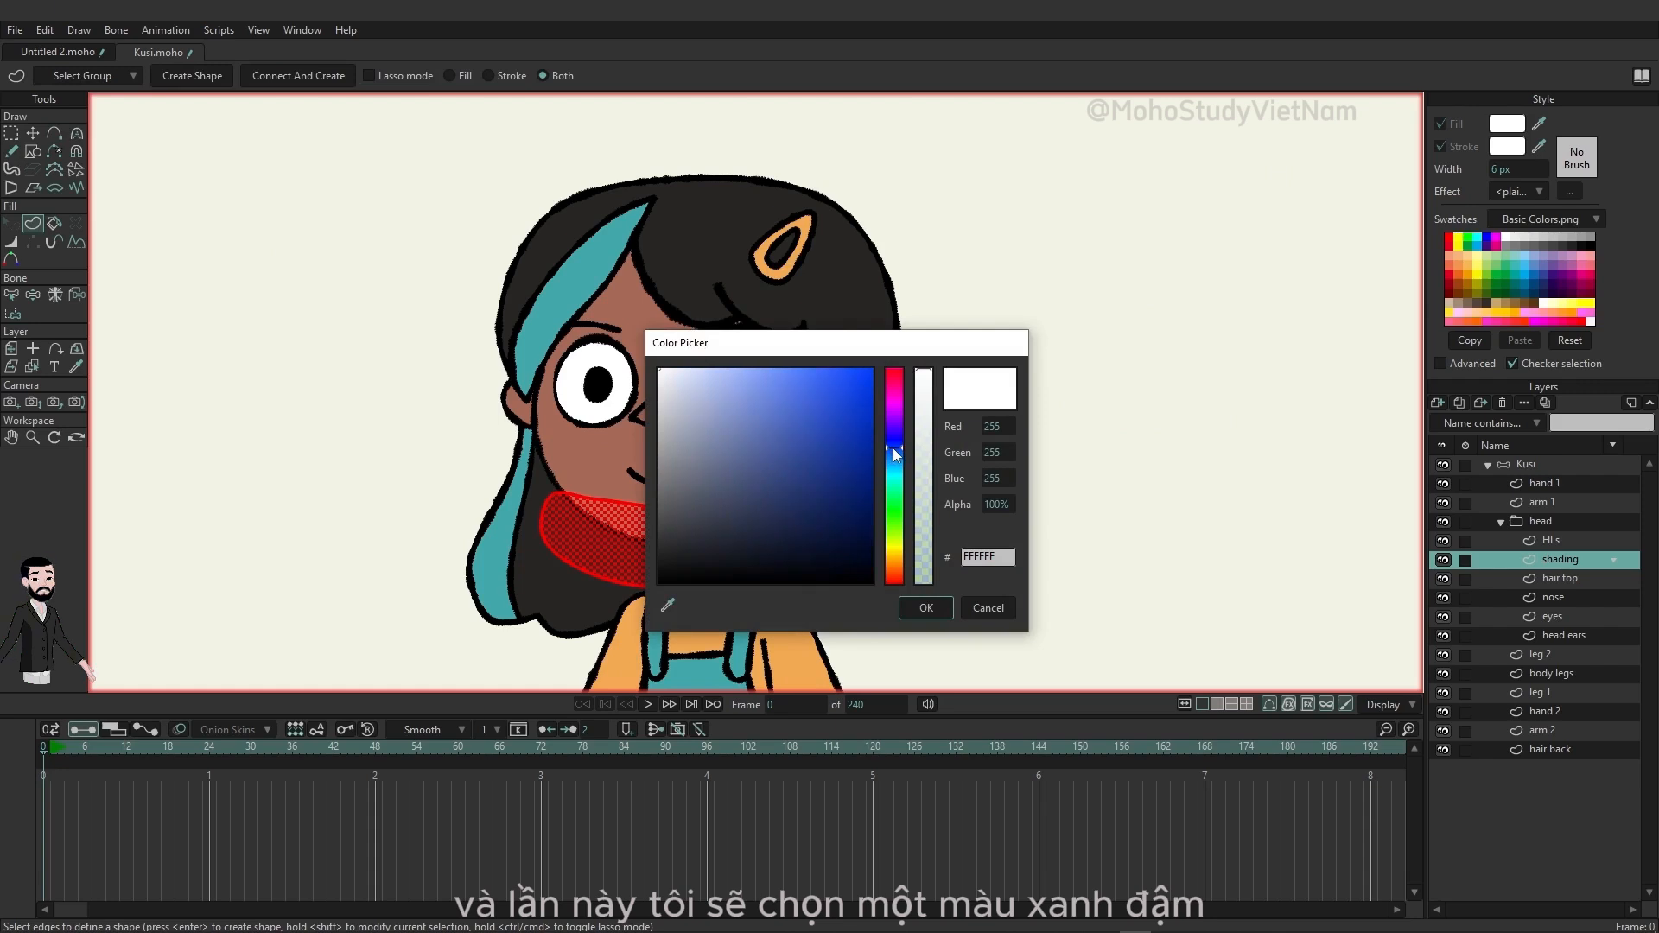
pyautogui.click(852, 473)
pyautogui.click(830, 465)
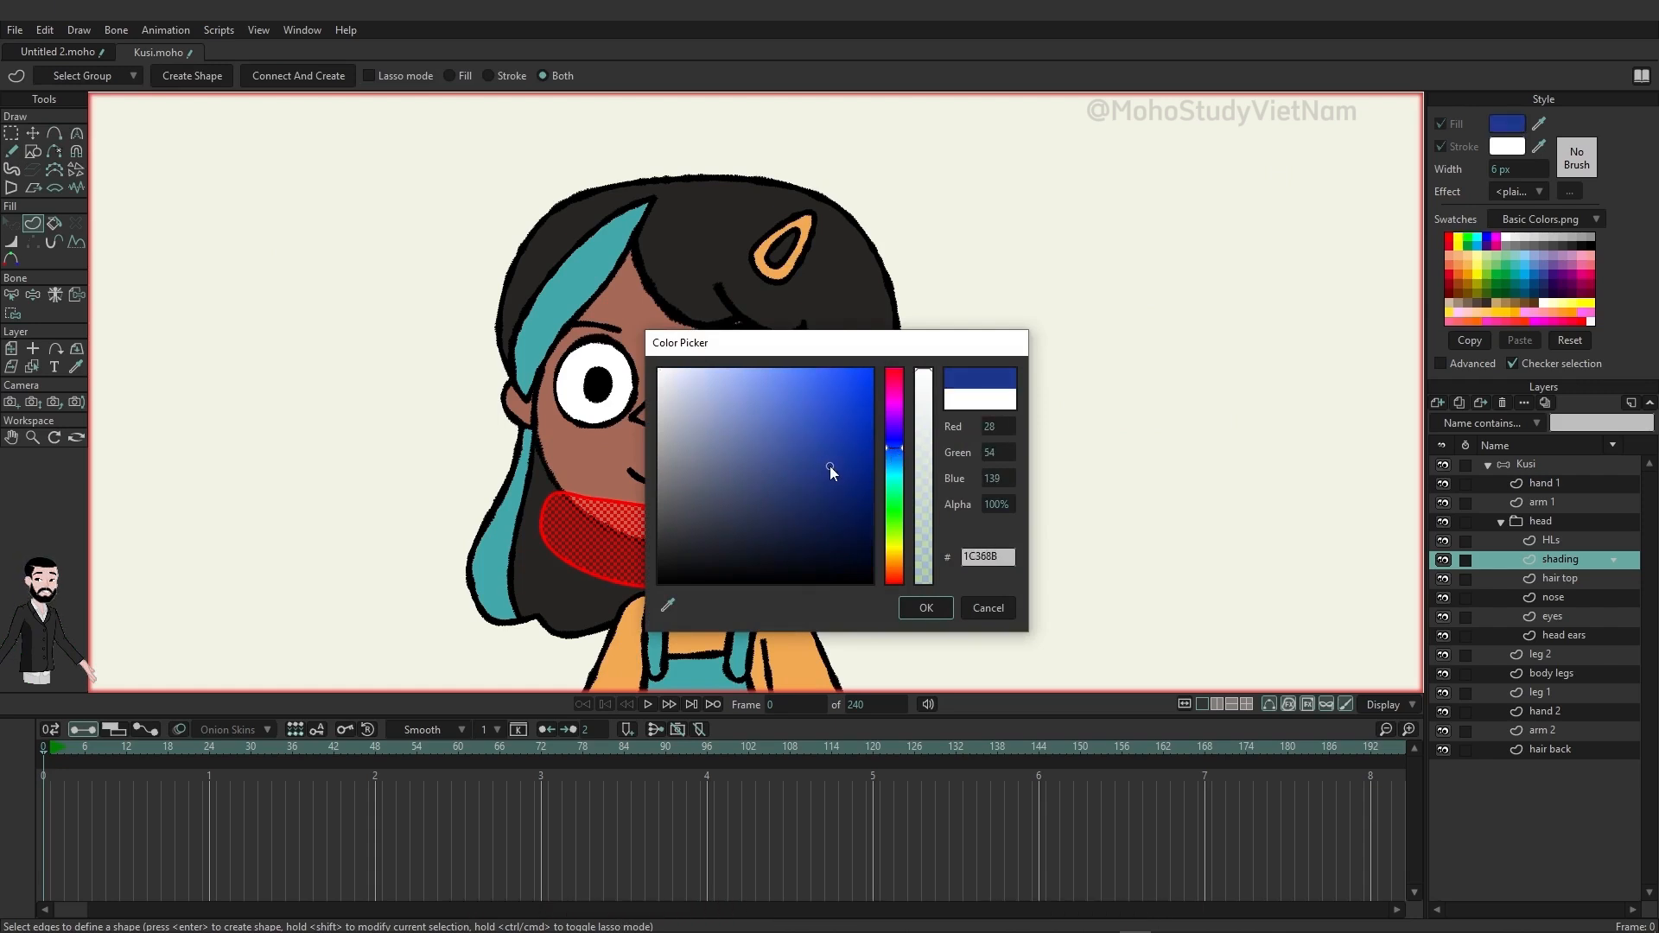
pyautogui.click(941, 604)
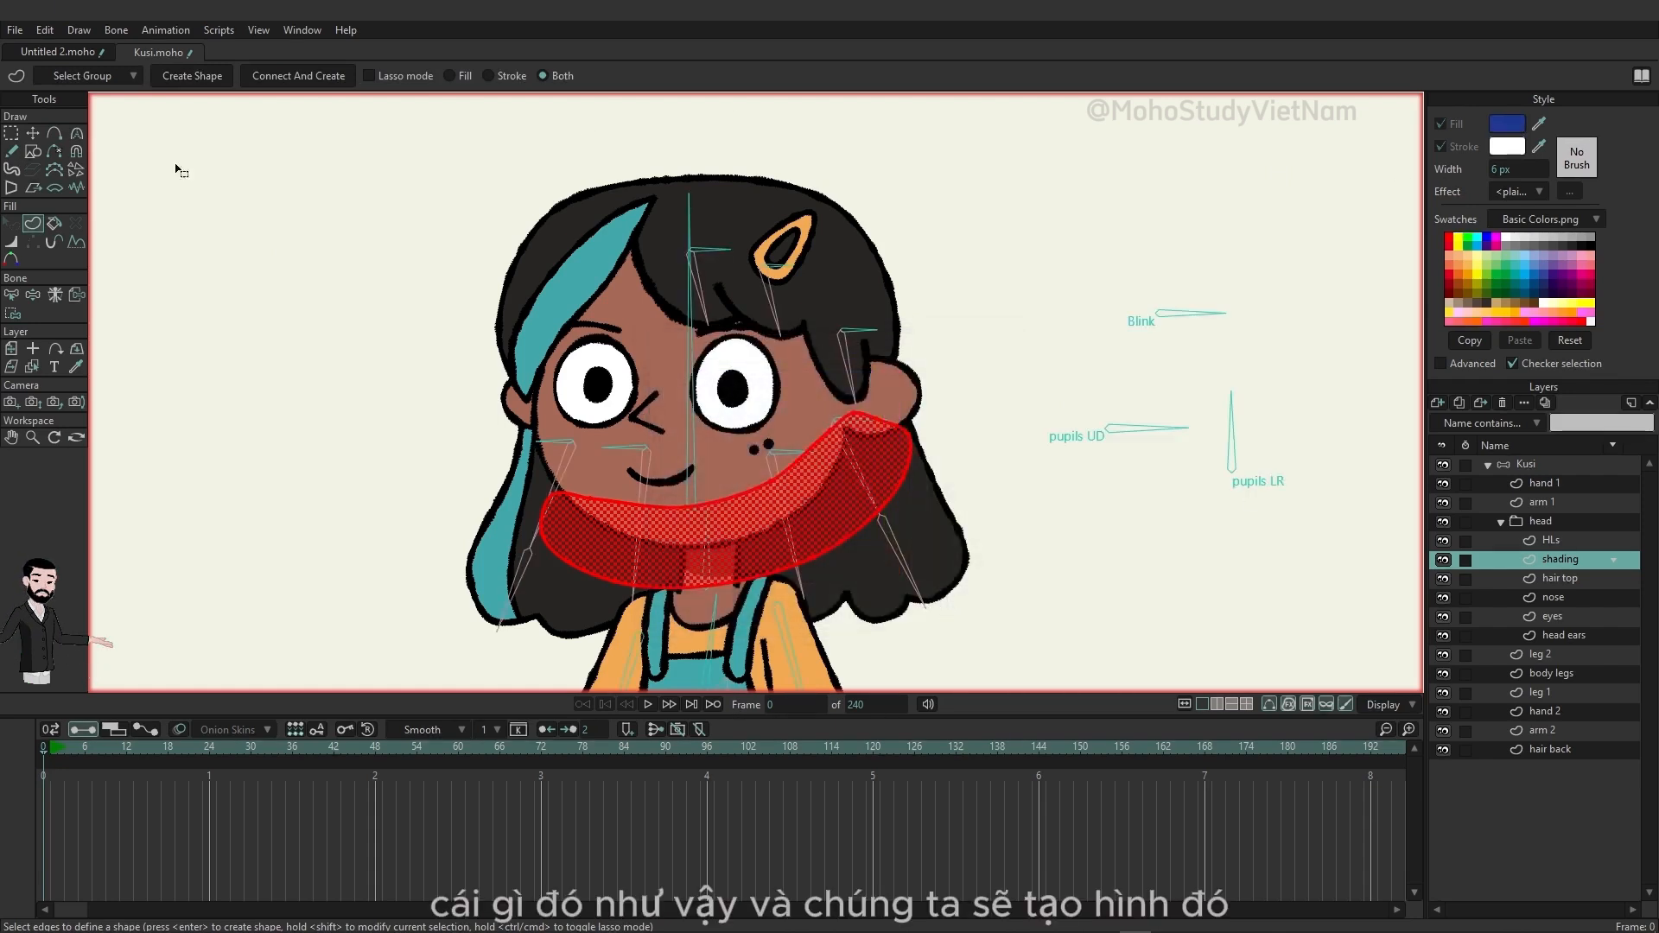
pyautogui.click(194, 83)
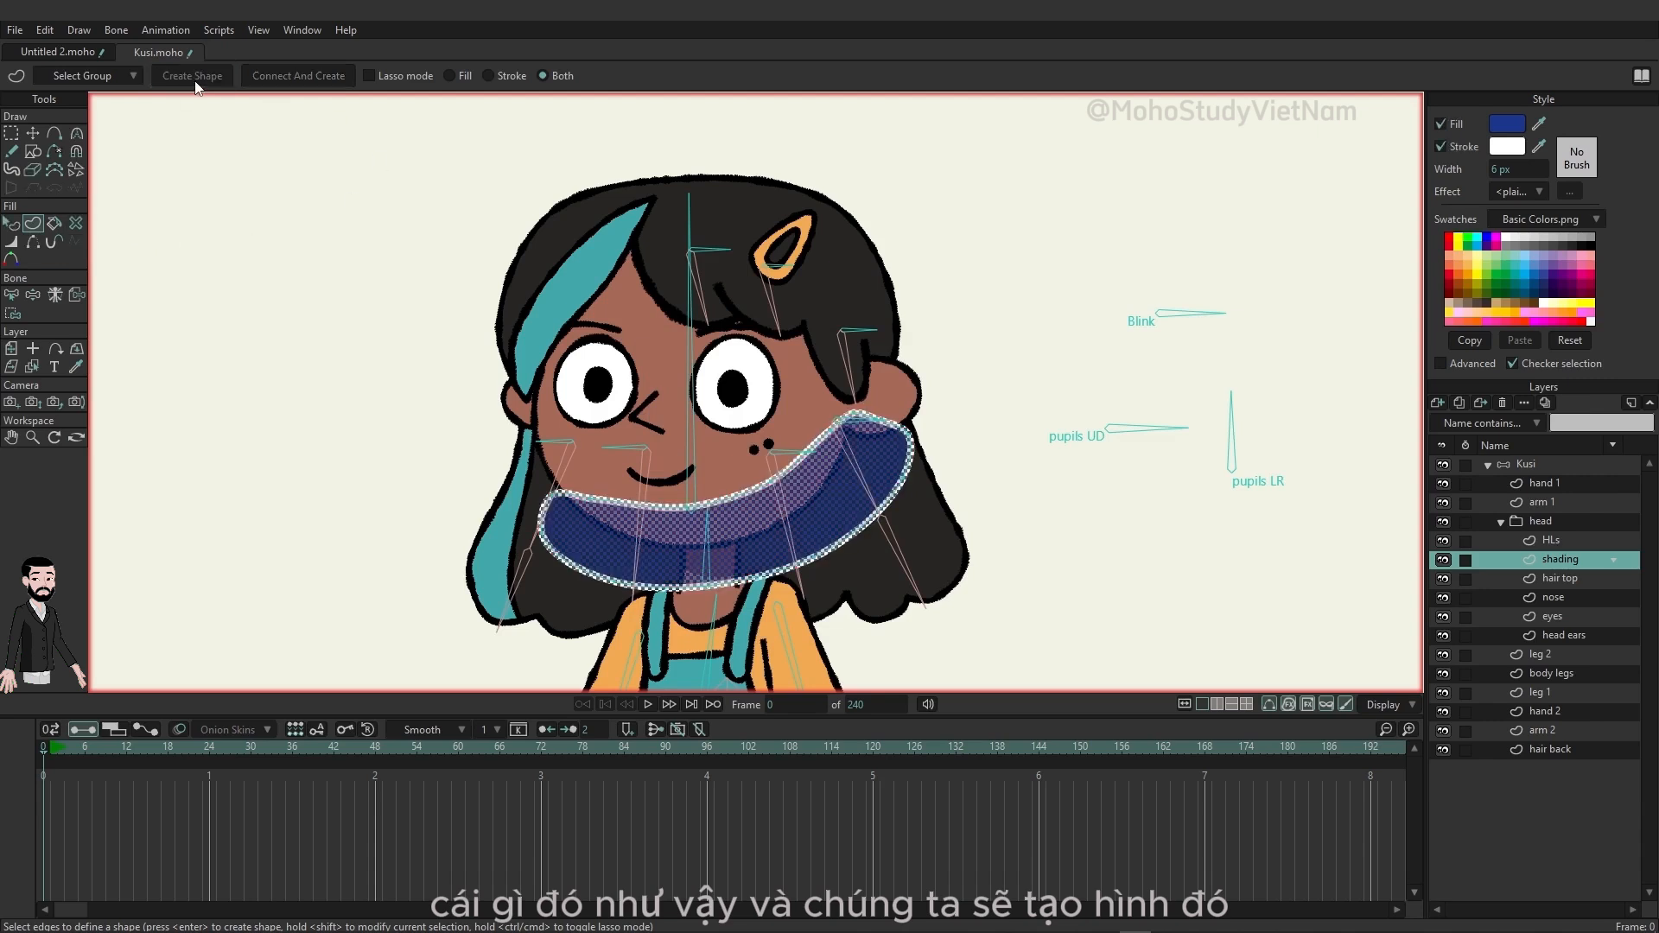
# Turn off the stroke of the blue jaw shading shape and deselect it.
pyautogui.click(10, 226)
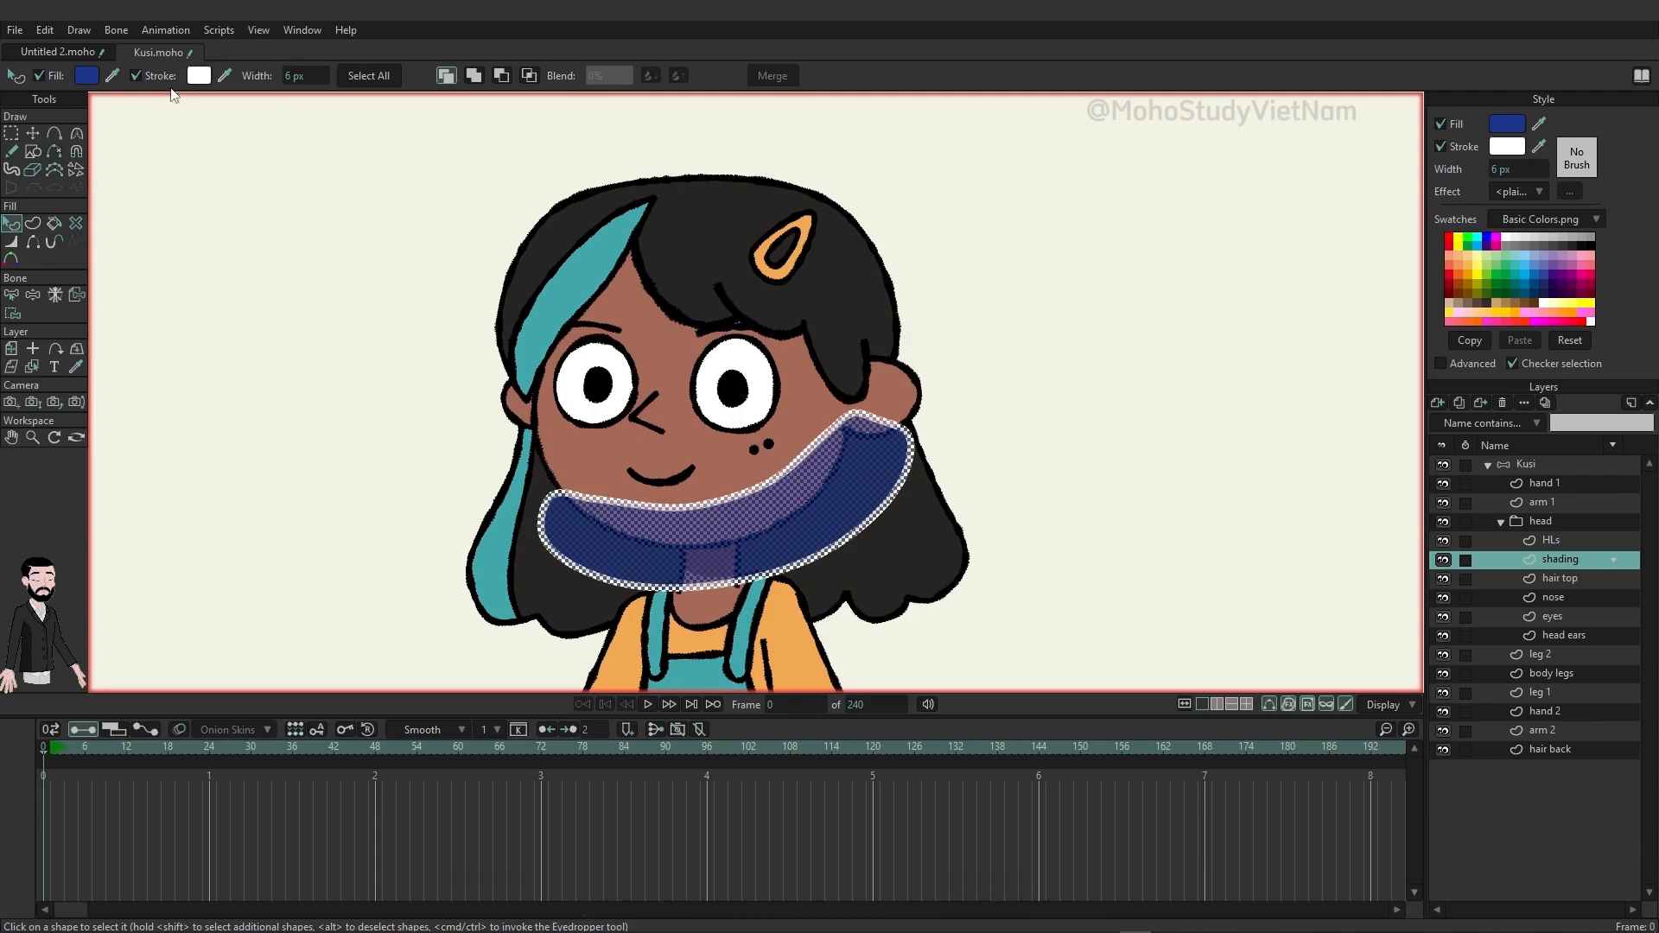
pyautogui.click(145, 74)
pyautogui.click(264, 309)
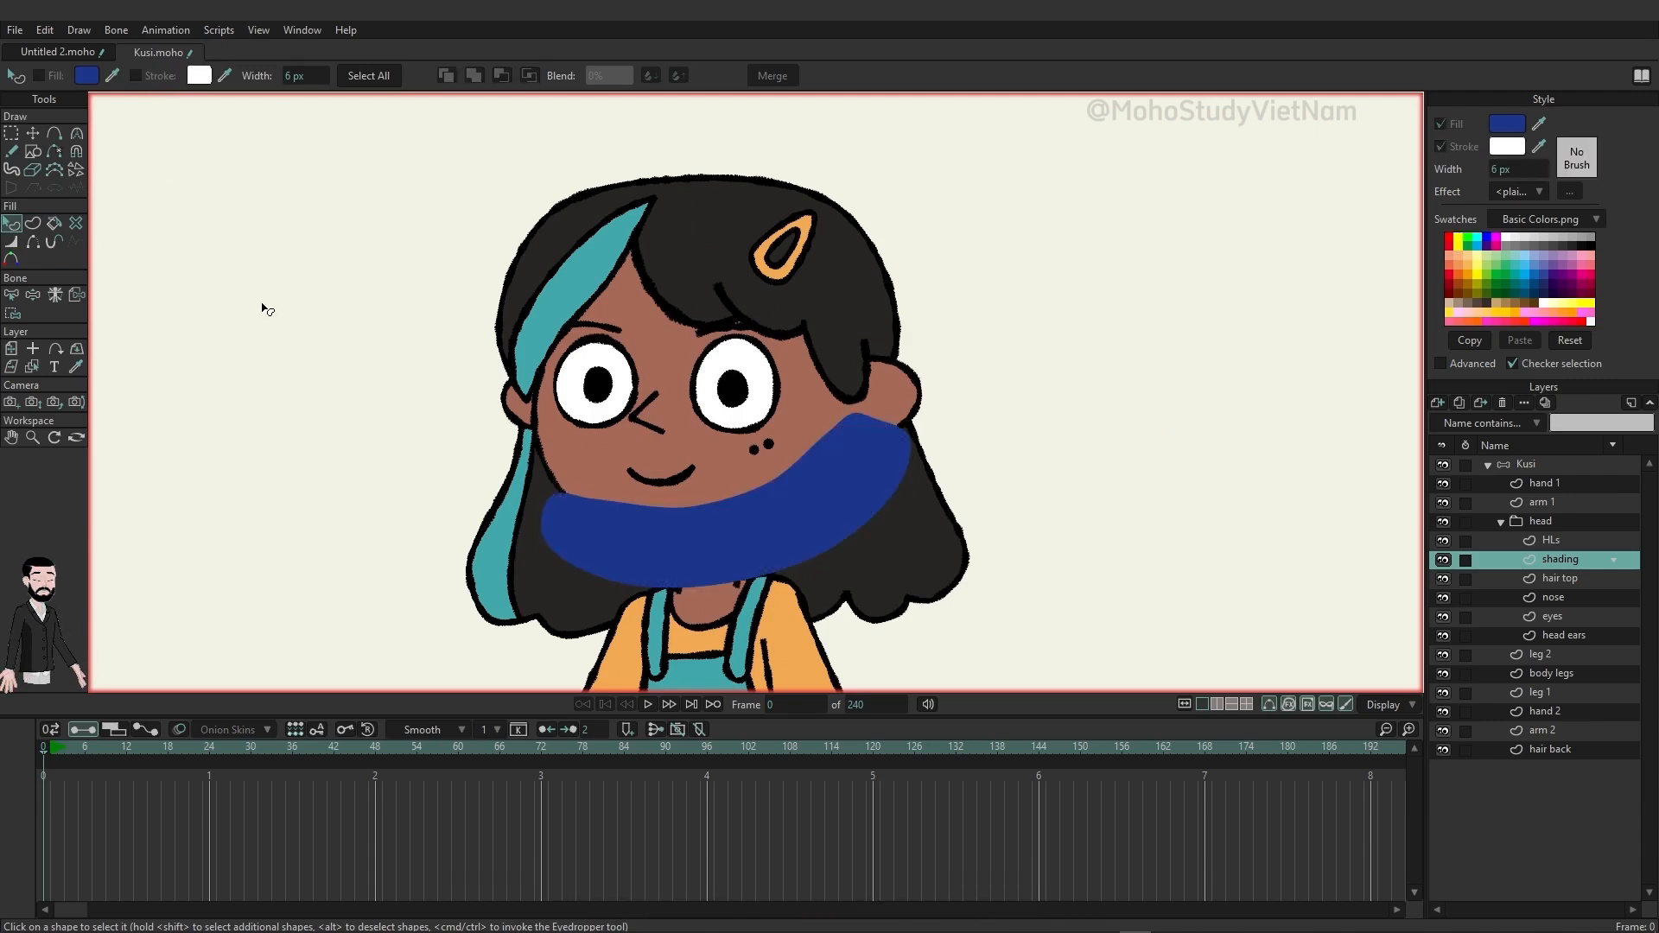
# Draw a white FFFFFF oval without a stroke on the HLs layer, covering the upper-left part of the head.
pyautogui.click(1559, 539)
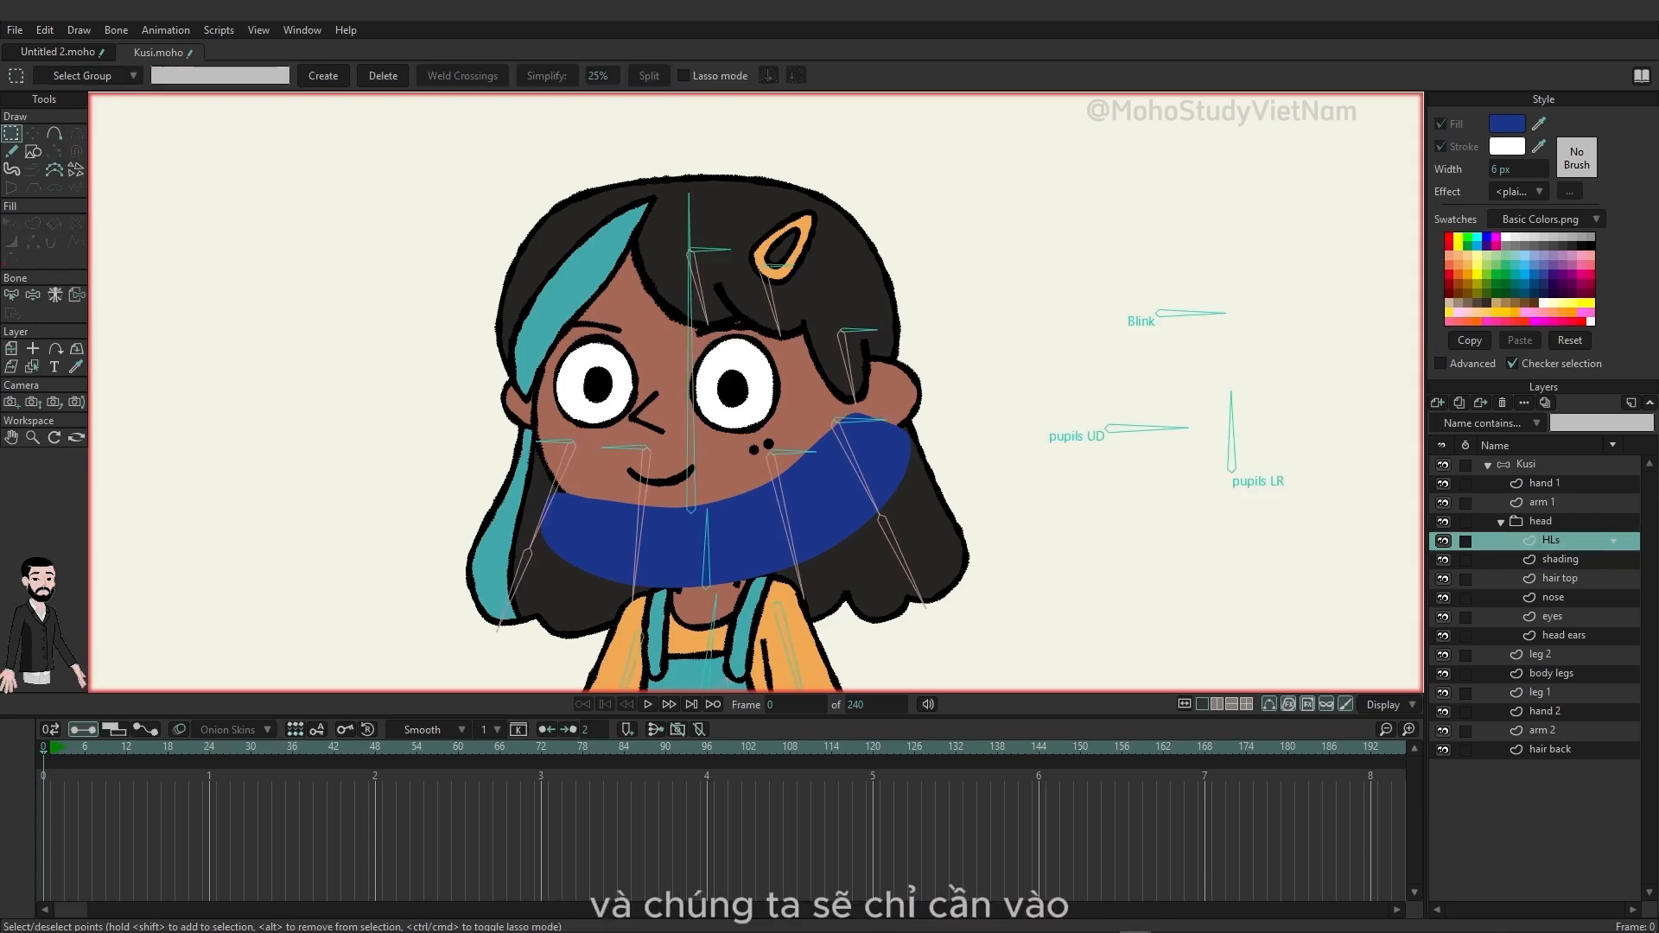
pyautogui.click(32, 150)
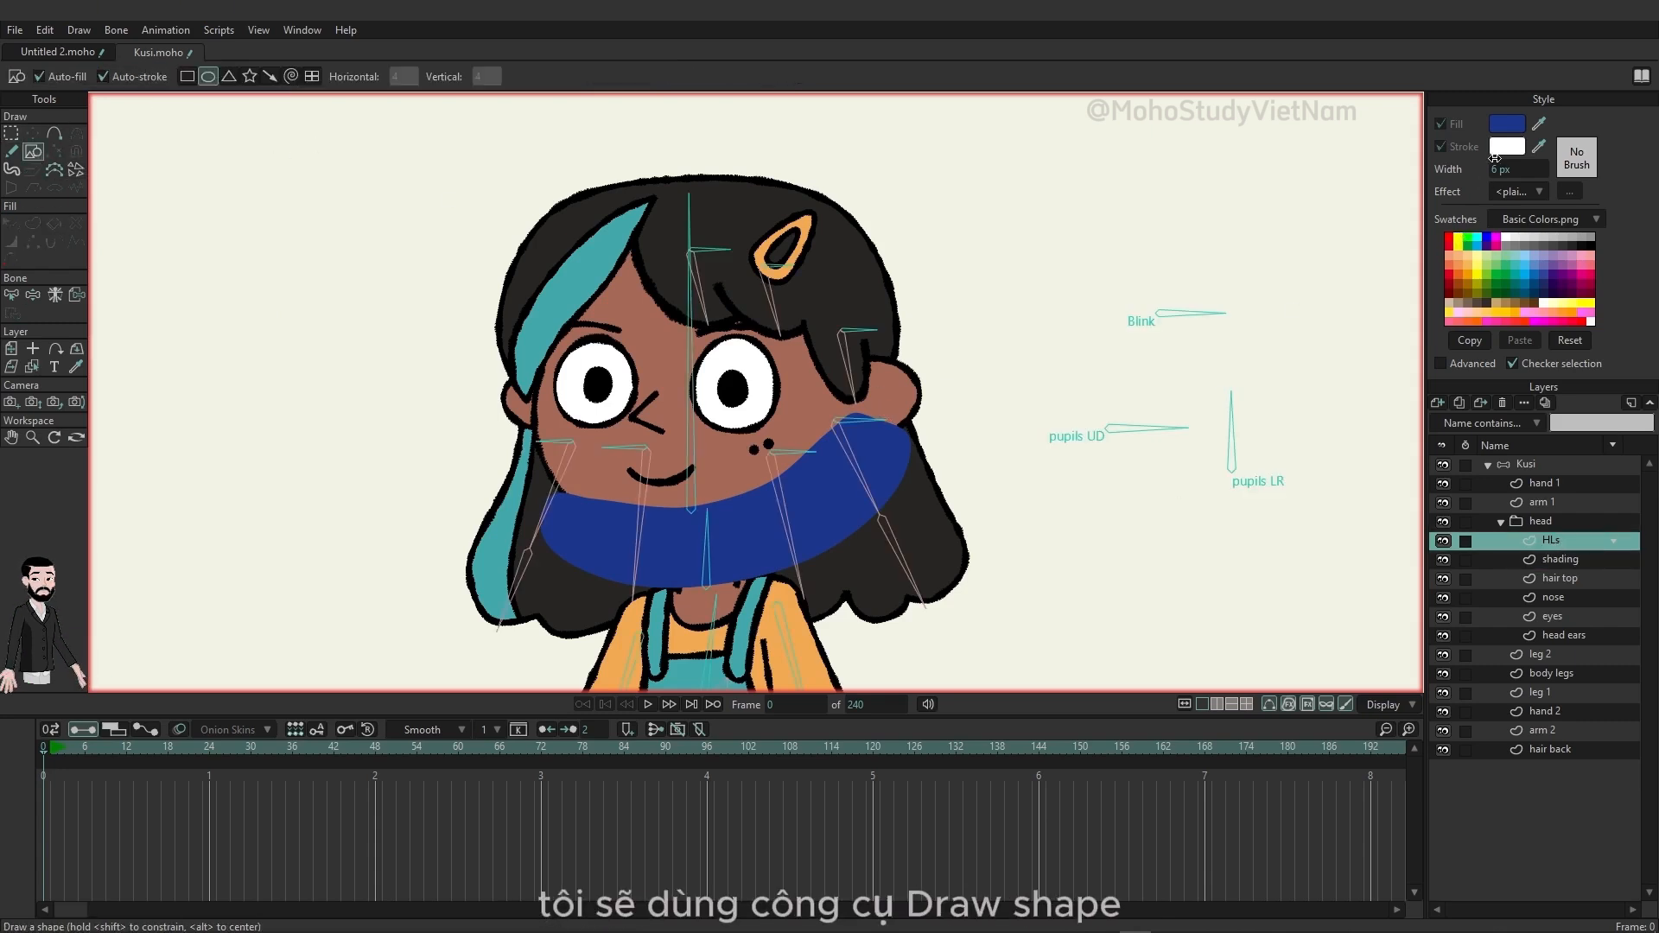
pyautogui.click(1505, 128)
pyautogui.moveTo(745, 454); pyautogui.dragTo(600, 317)
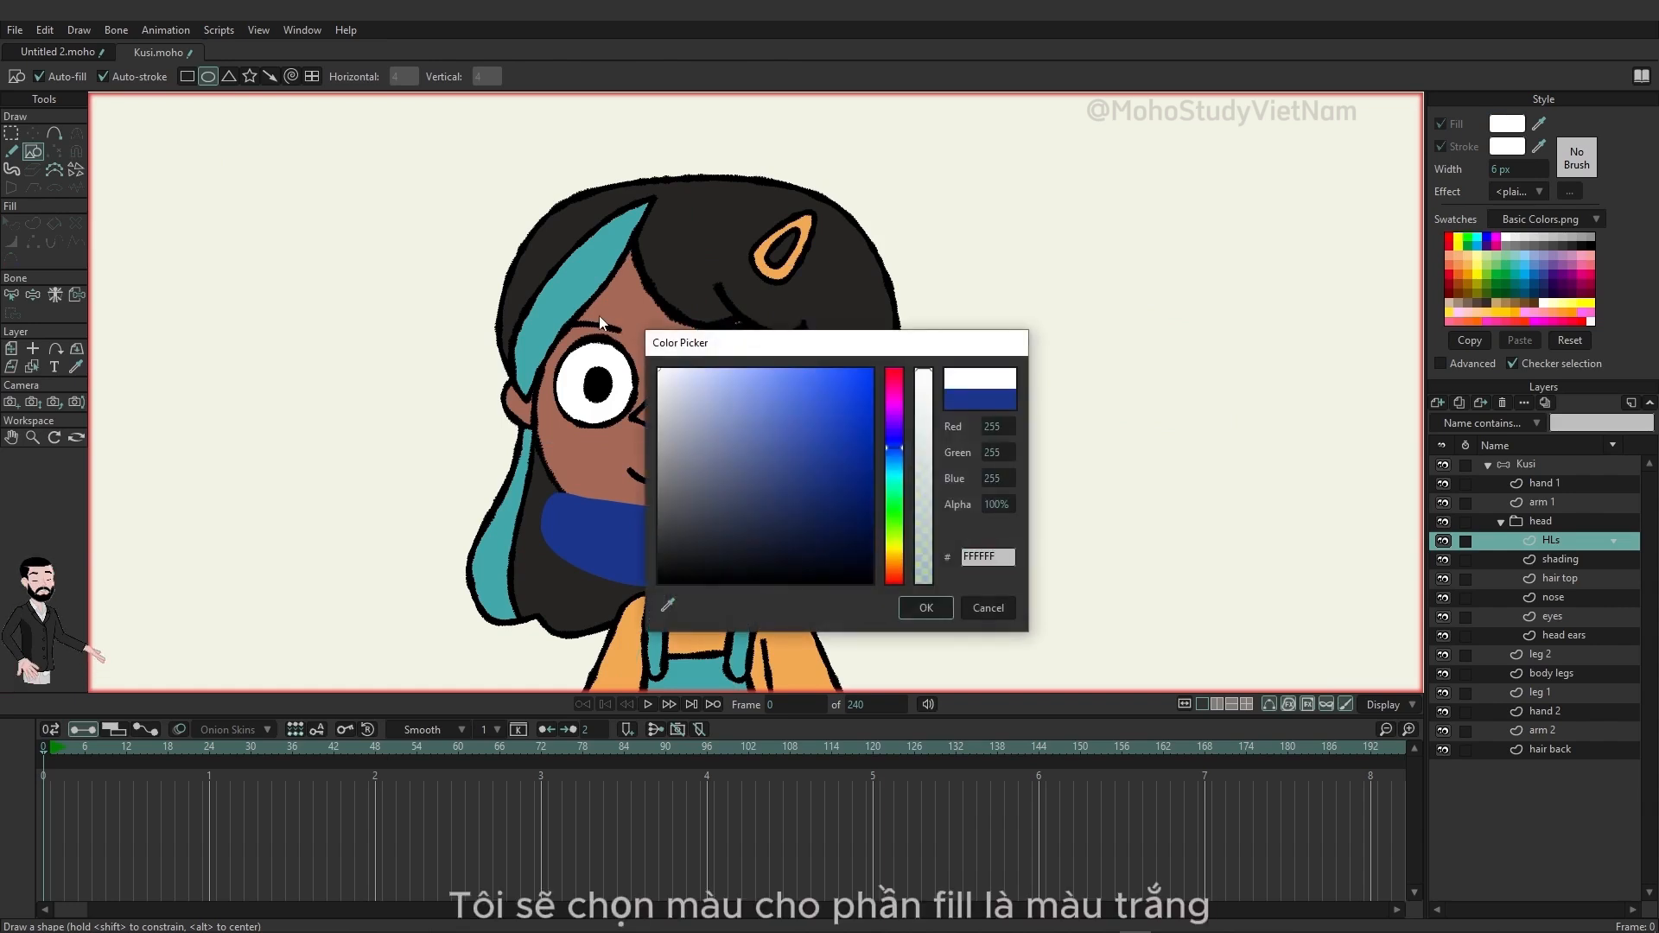
pyautogui.click(922, 609)
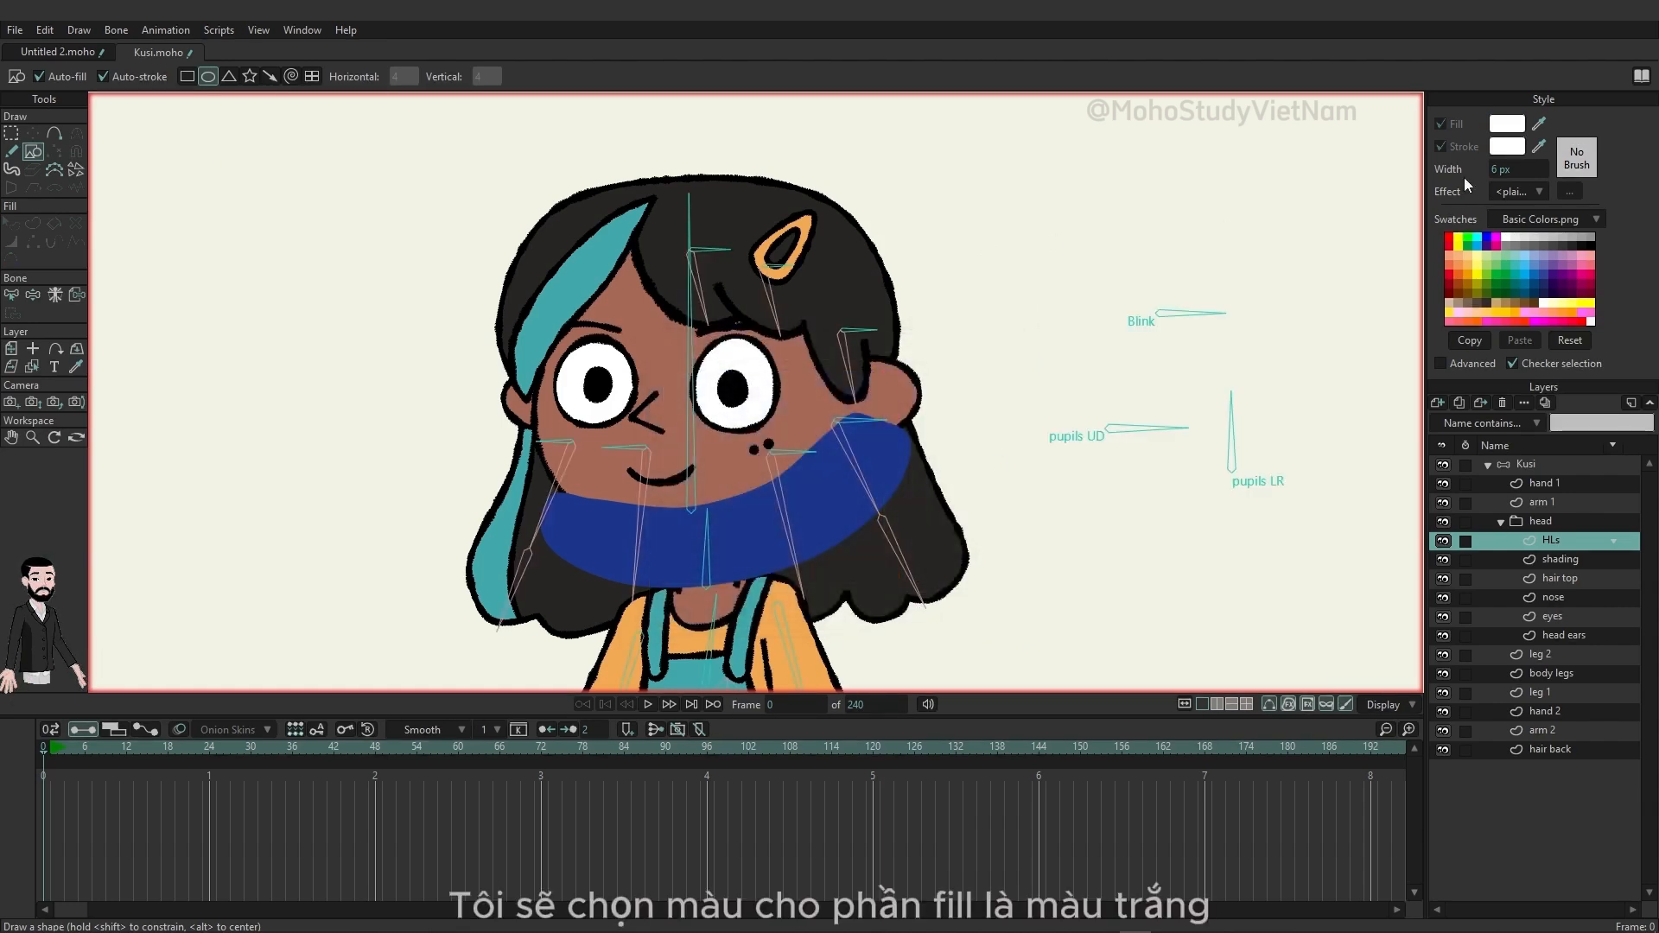
pyautogui.click(130, 80)
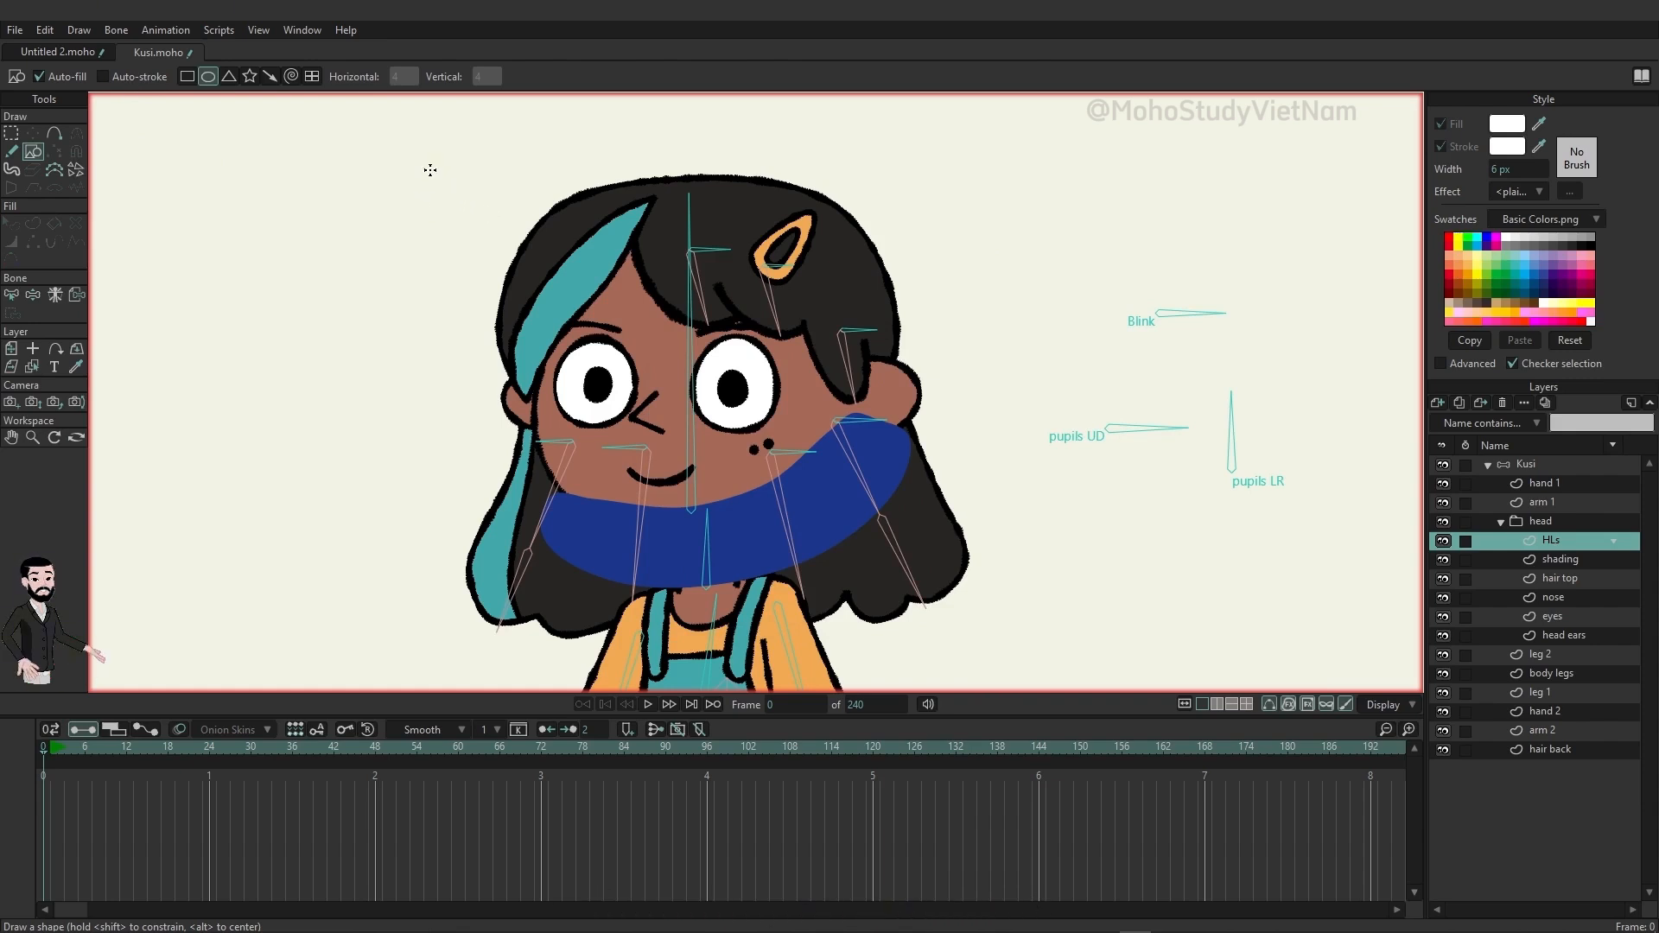
pyautogui.moveTo(430, 168); pyautogui.dragTo(675, 399)
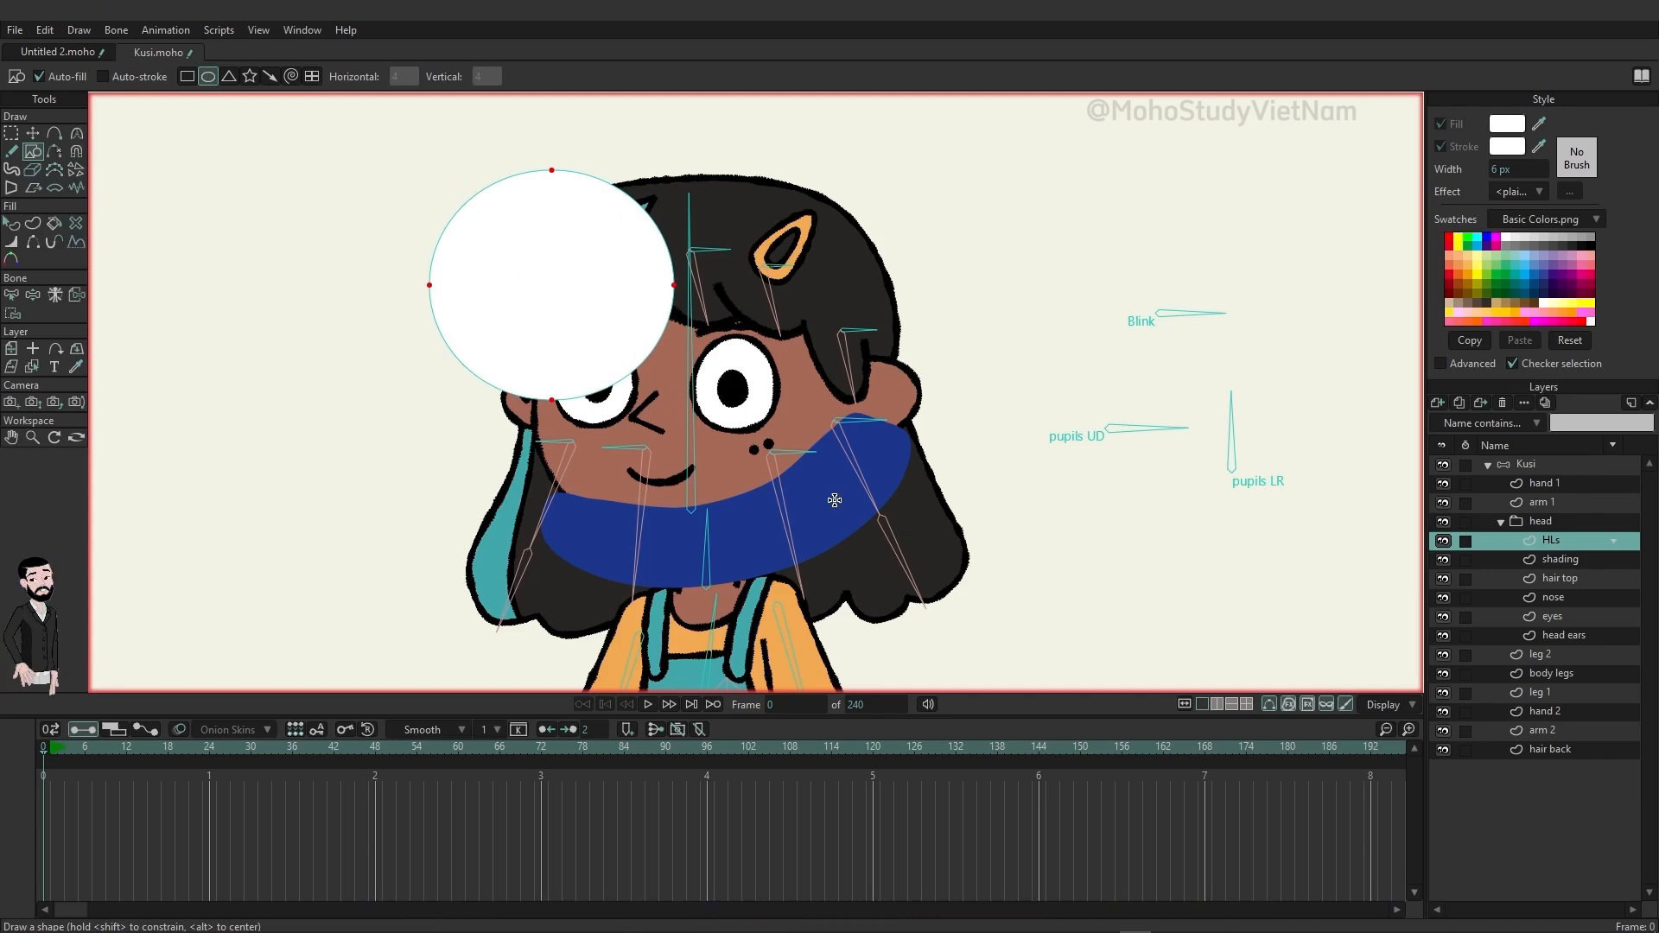
# Set the head group's group mask to Hide all.
pyautogui.click(1542, 522)
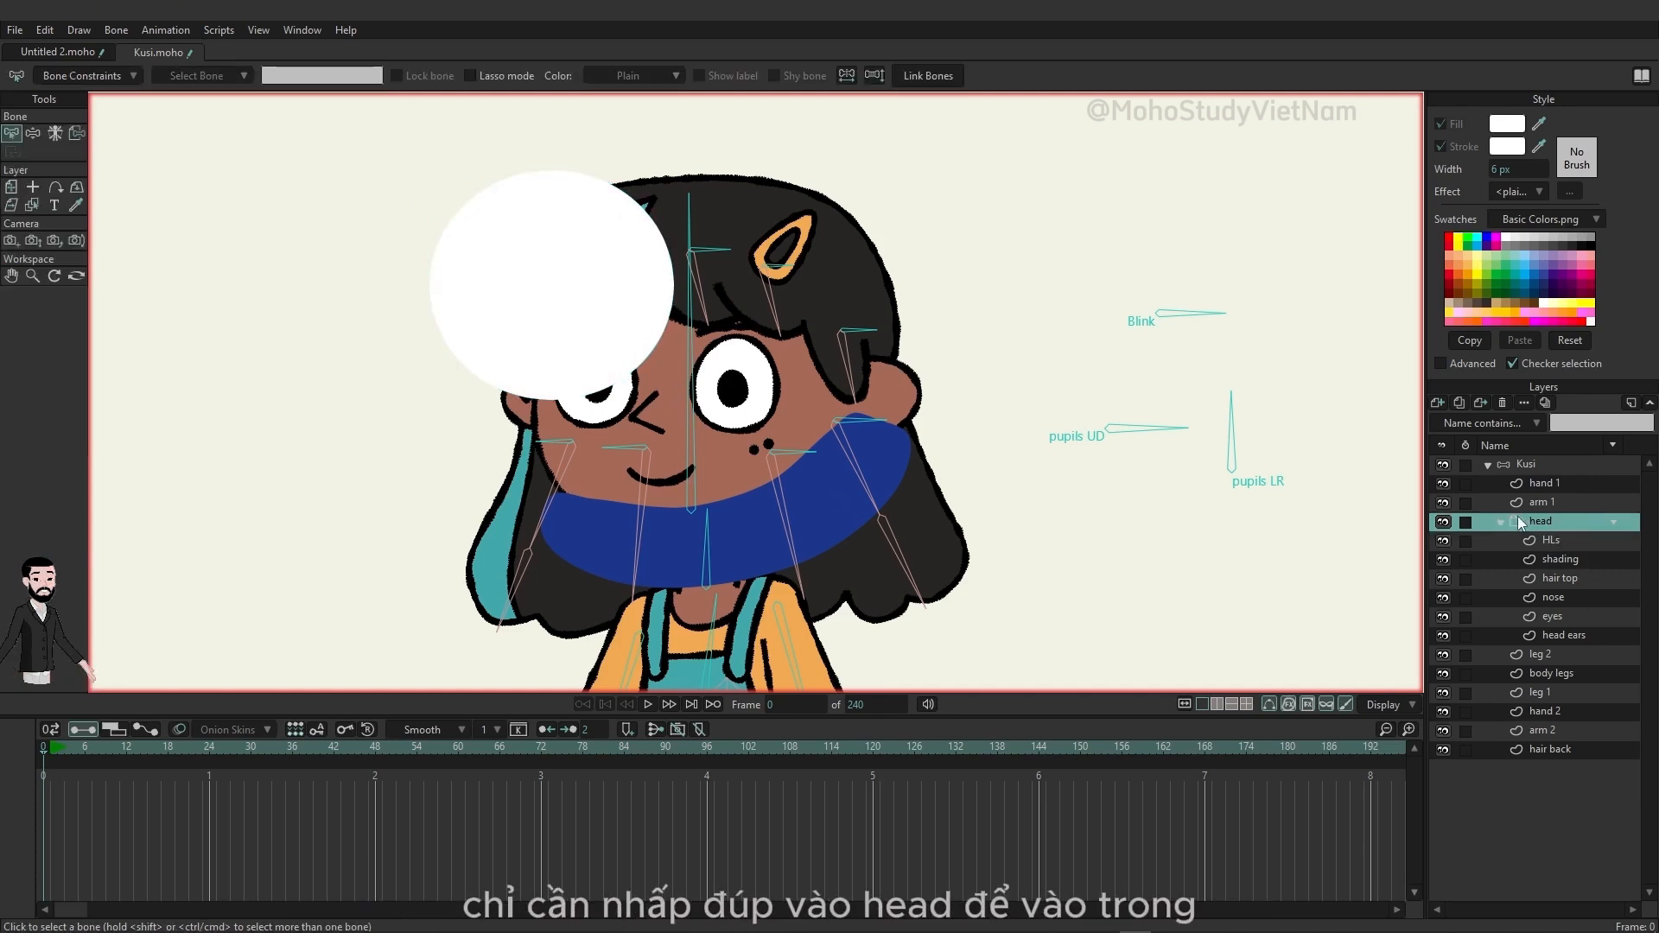
pyautogui.doubleClick(1517, 519)
pyautogui.click(1250, 45)
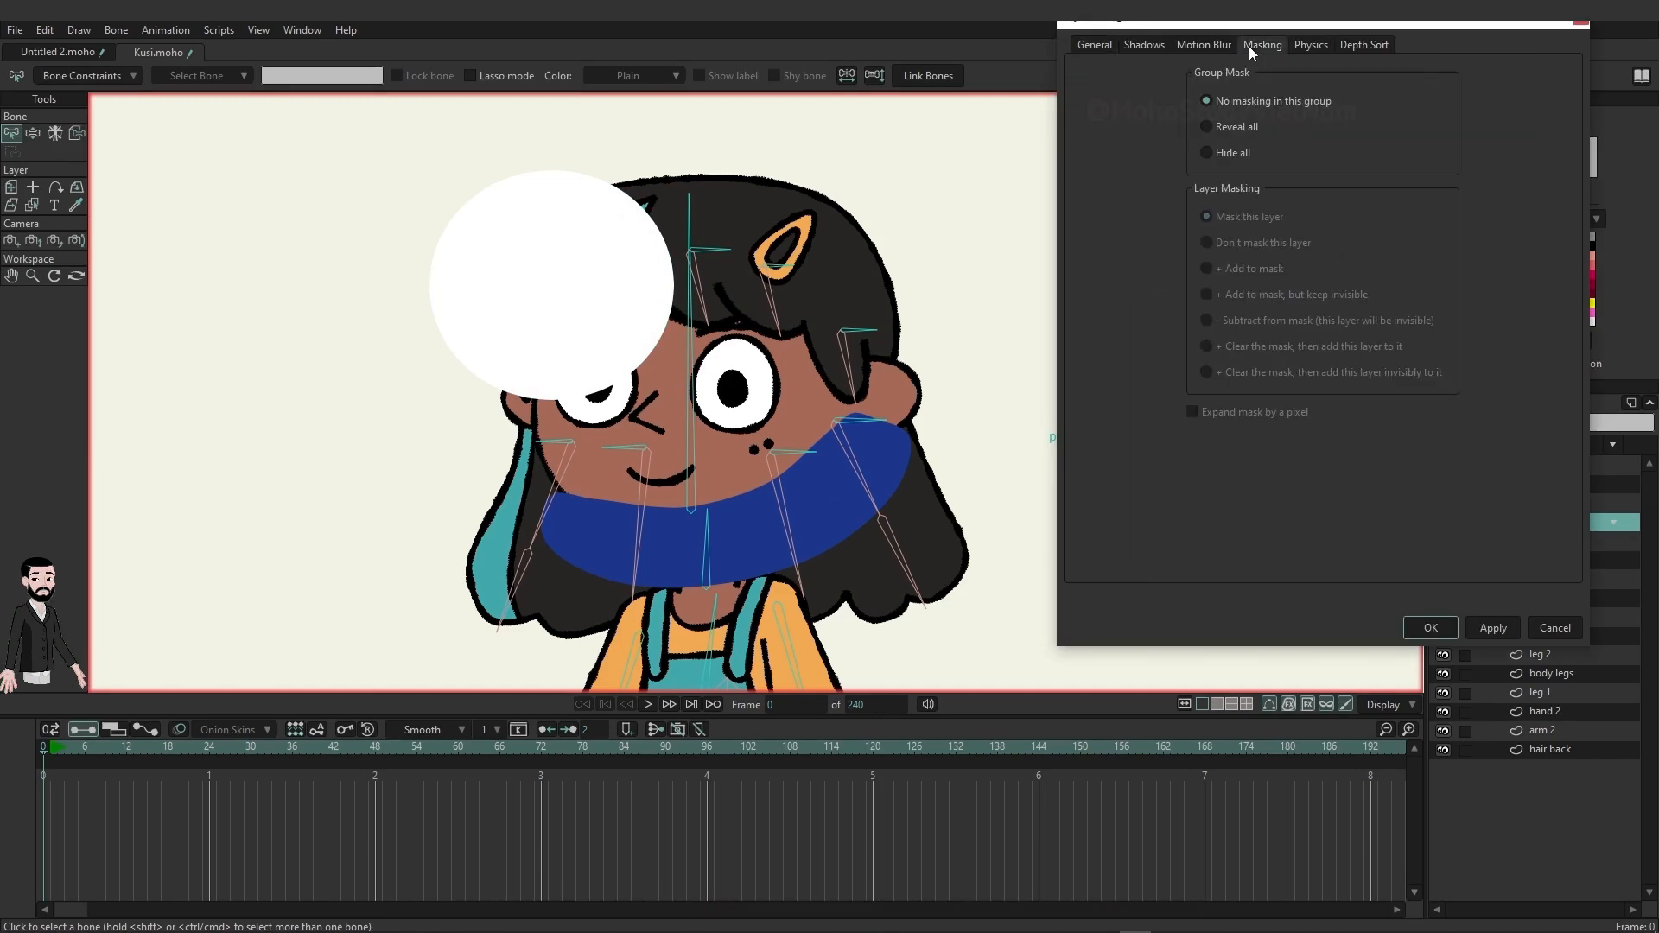
pyautogui.click(1231, 153)
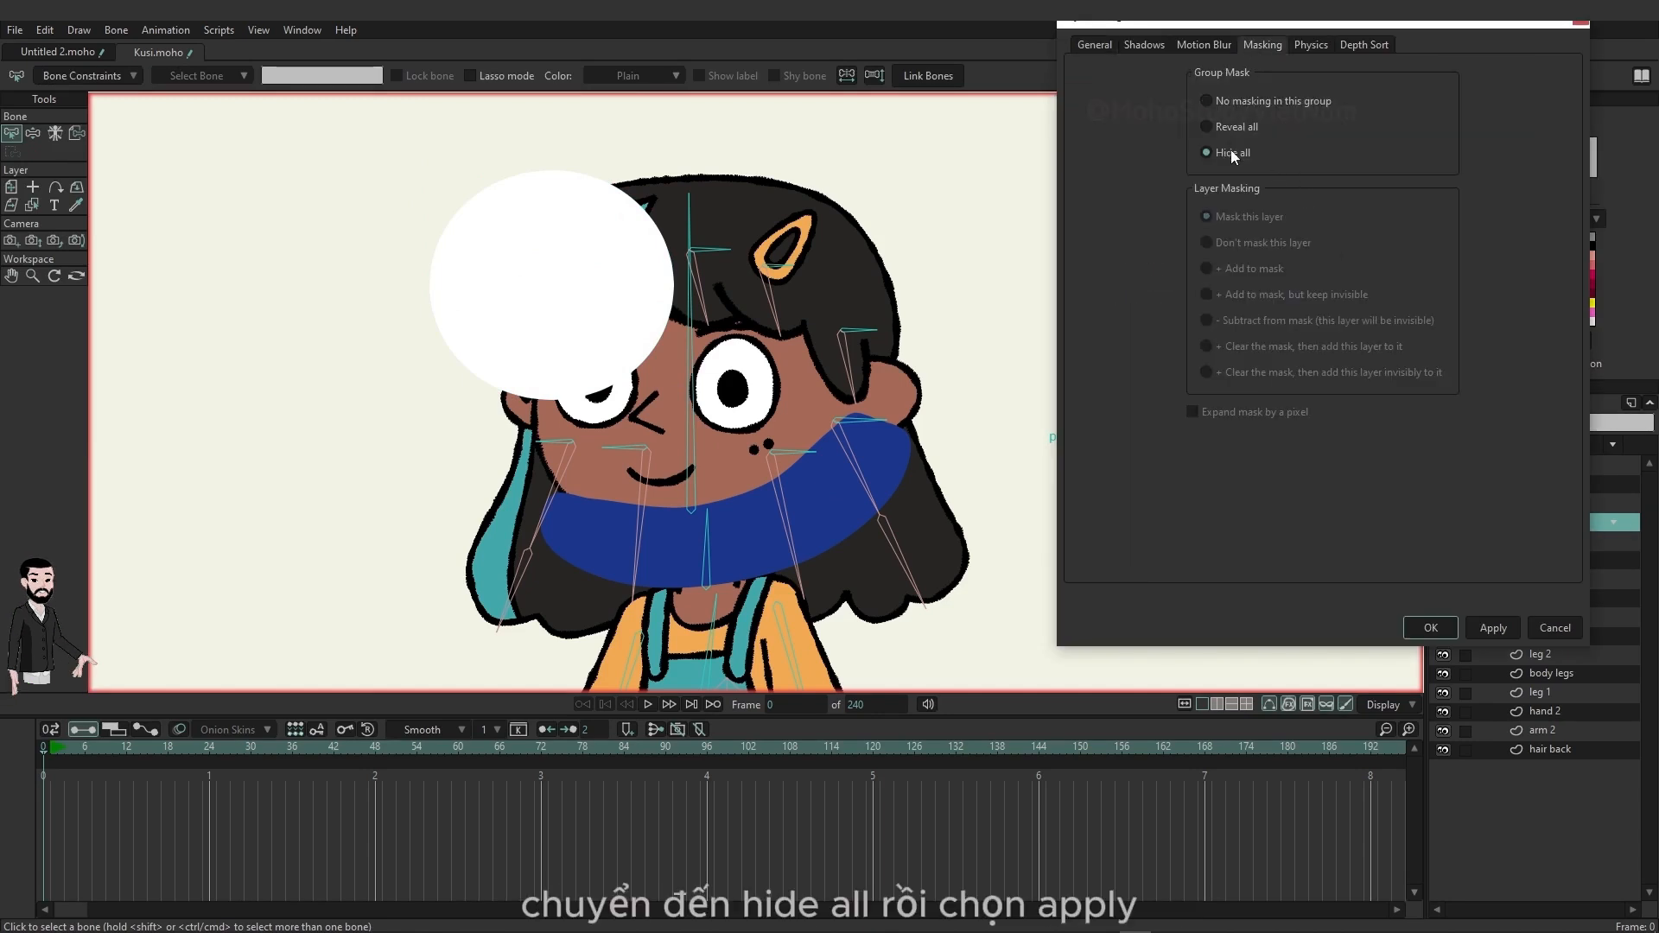
pyautogui.click(1492, 628)
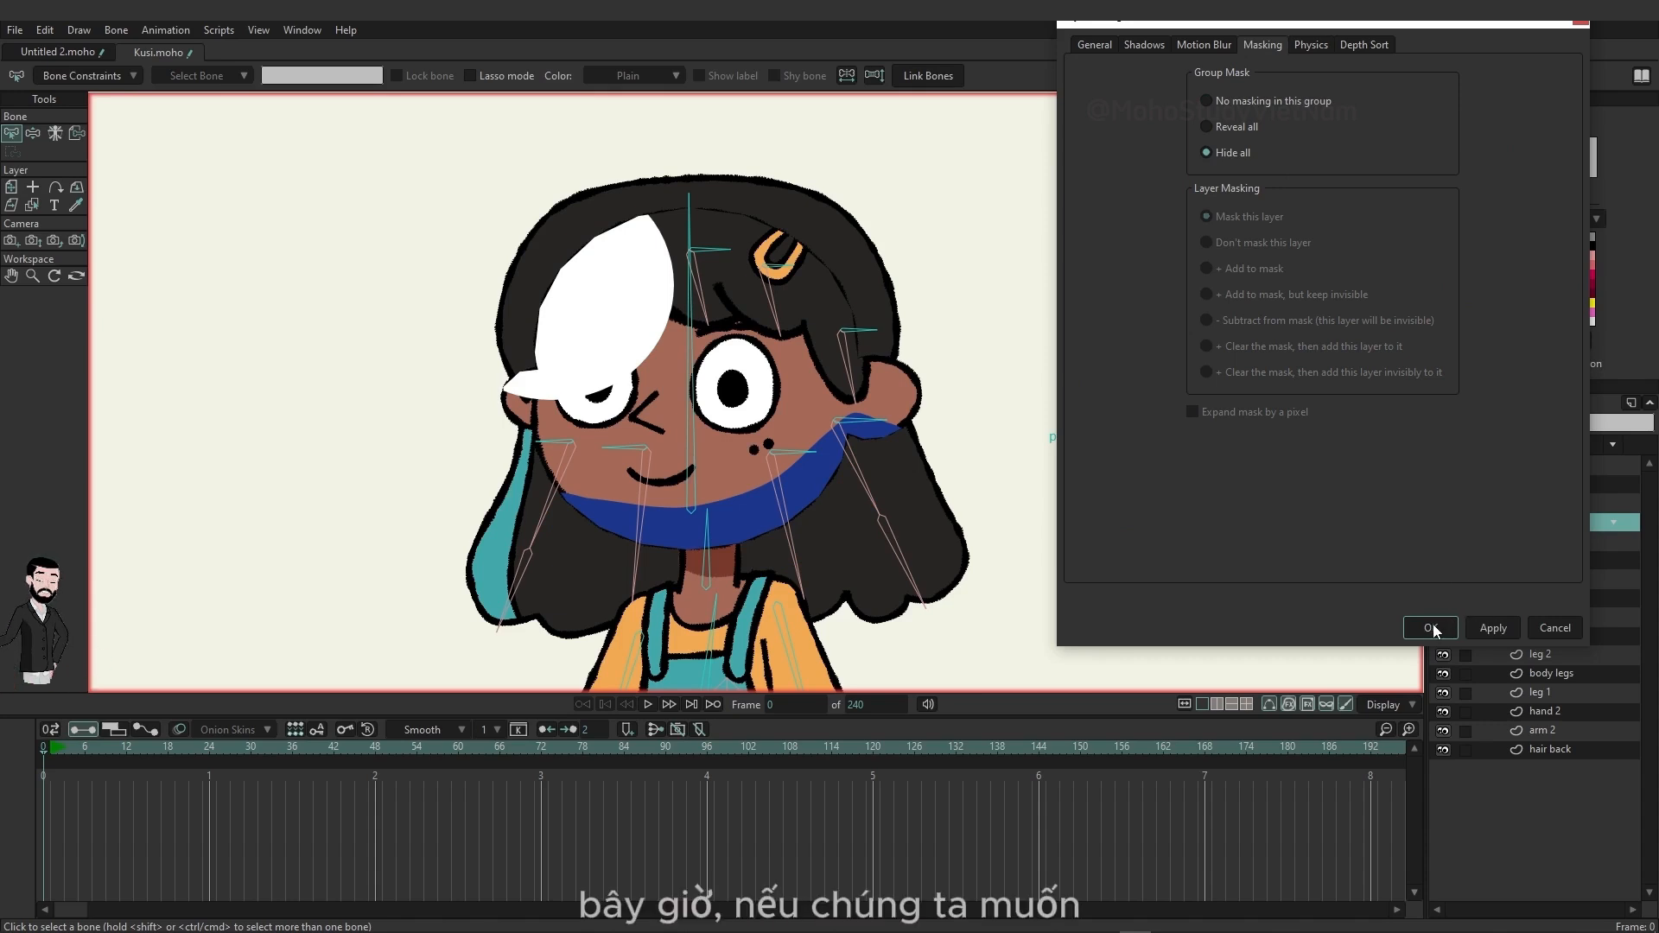
# Exclude strokes from the mask on the head ears layer.
pyautogui.moveTo(1471, 24); pyautogui.dragTo(1299, 47)
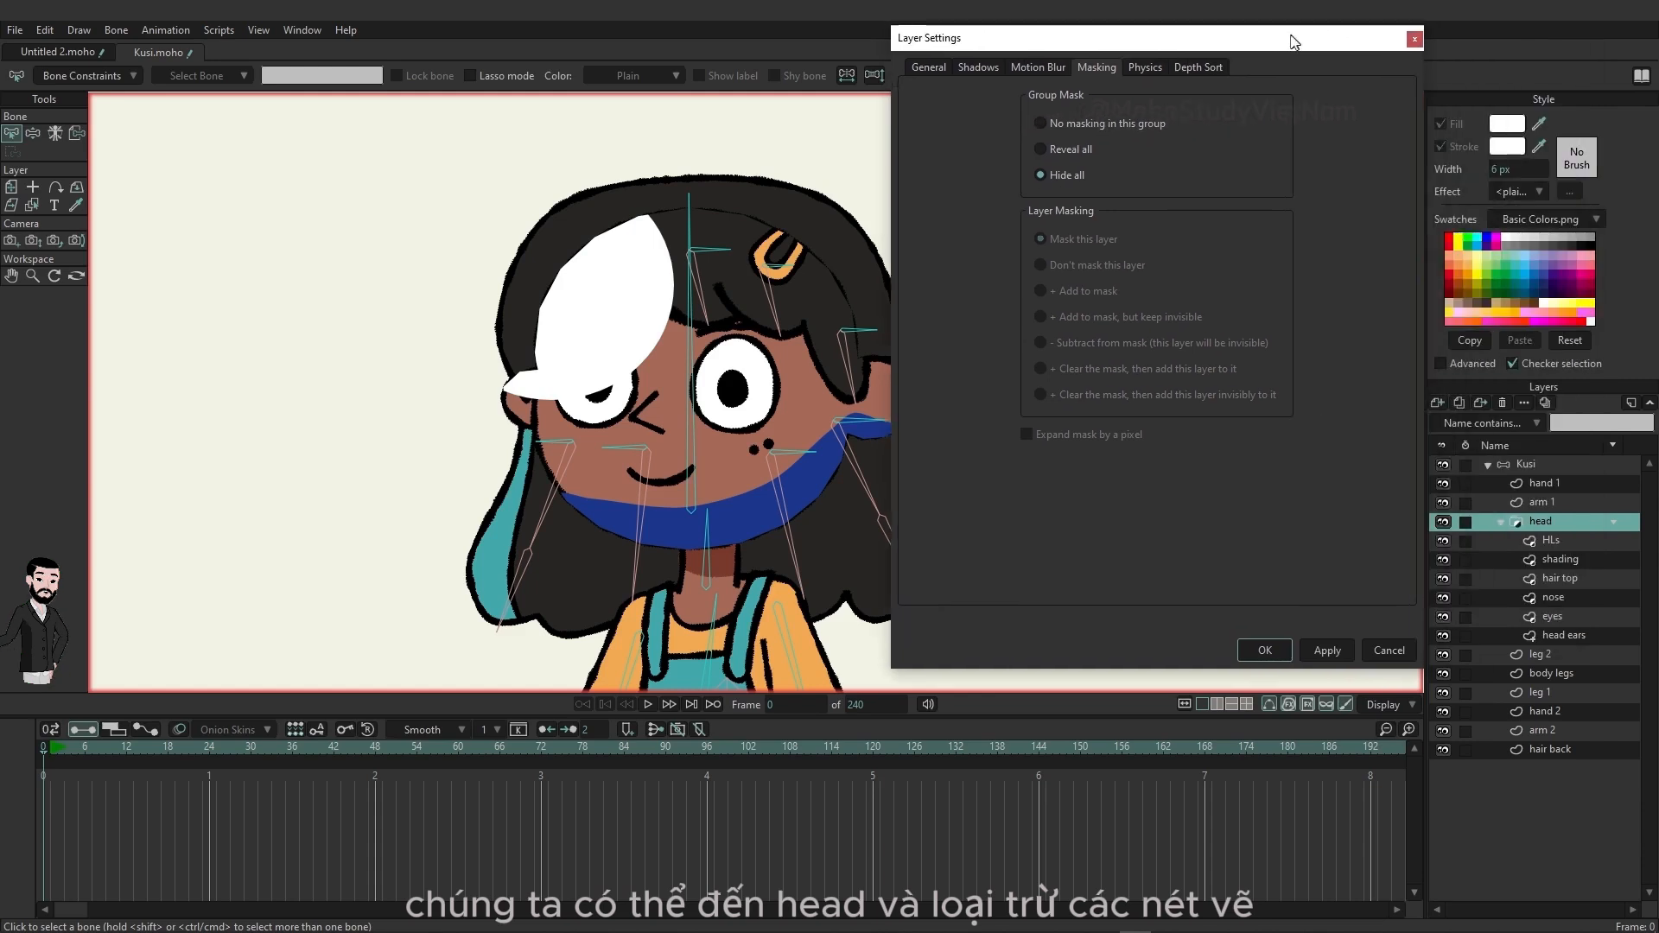
pyautogui.click(1566, 634)
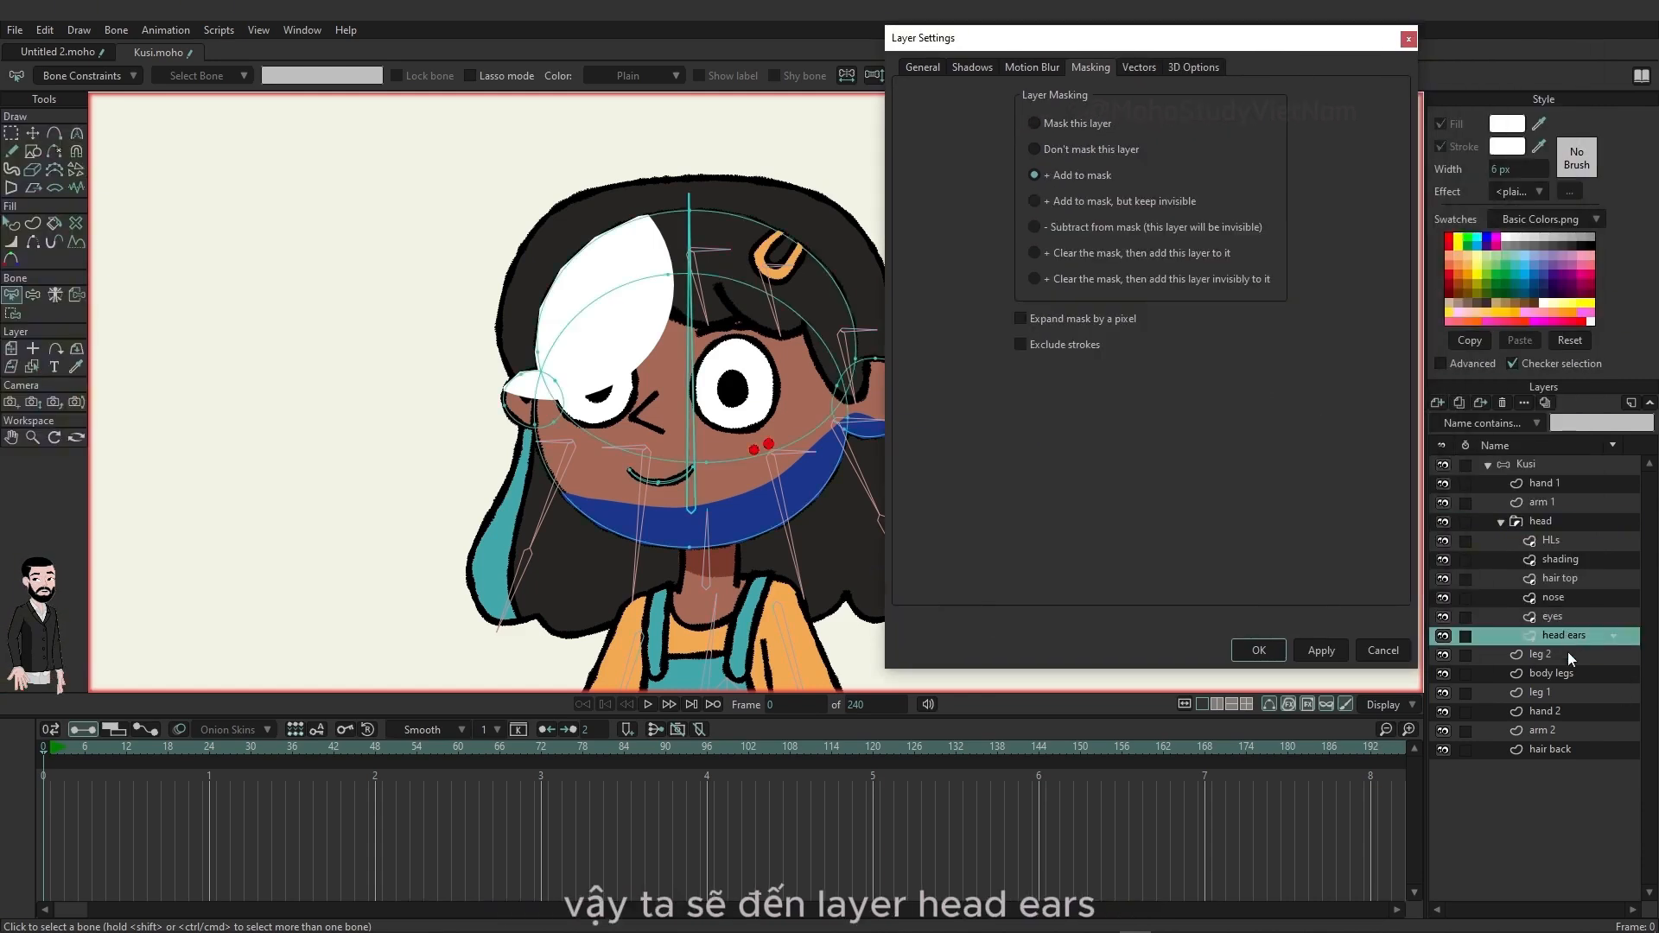
pyautogui.click(1060, 344)
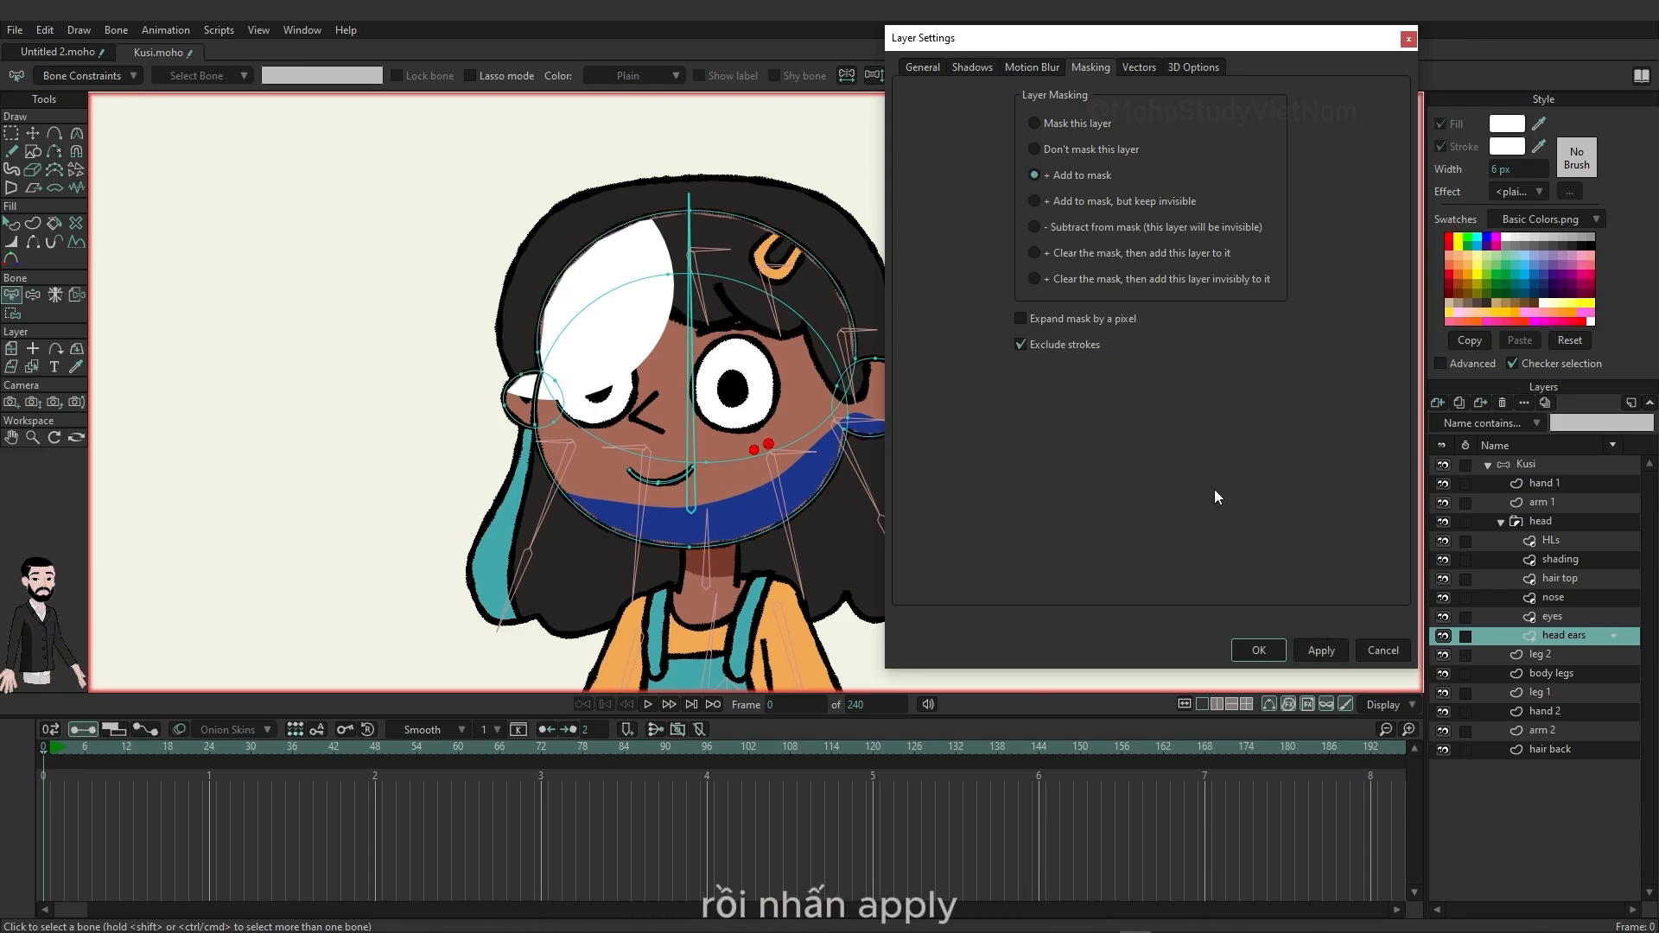
pyautogui.click(1258, 651)
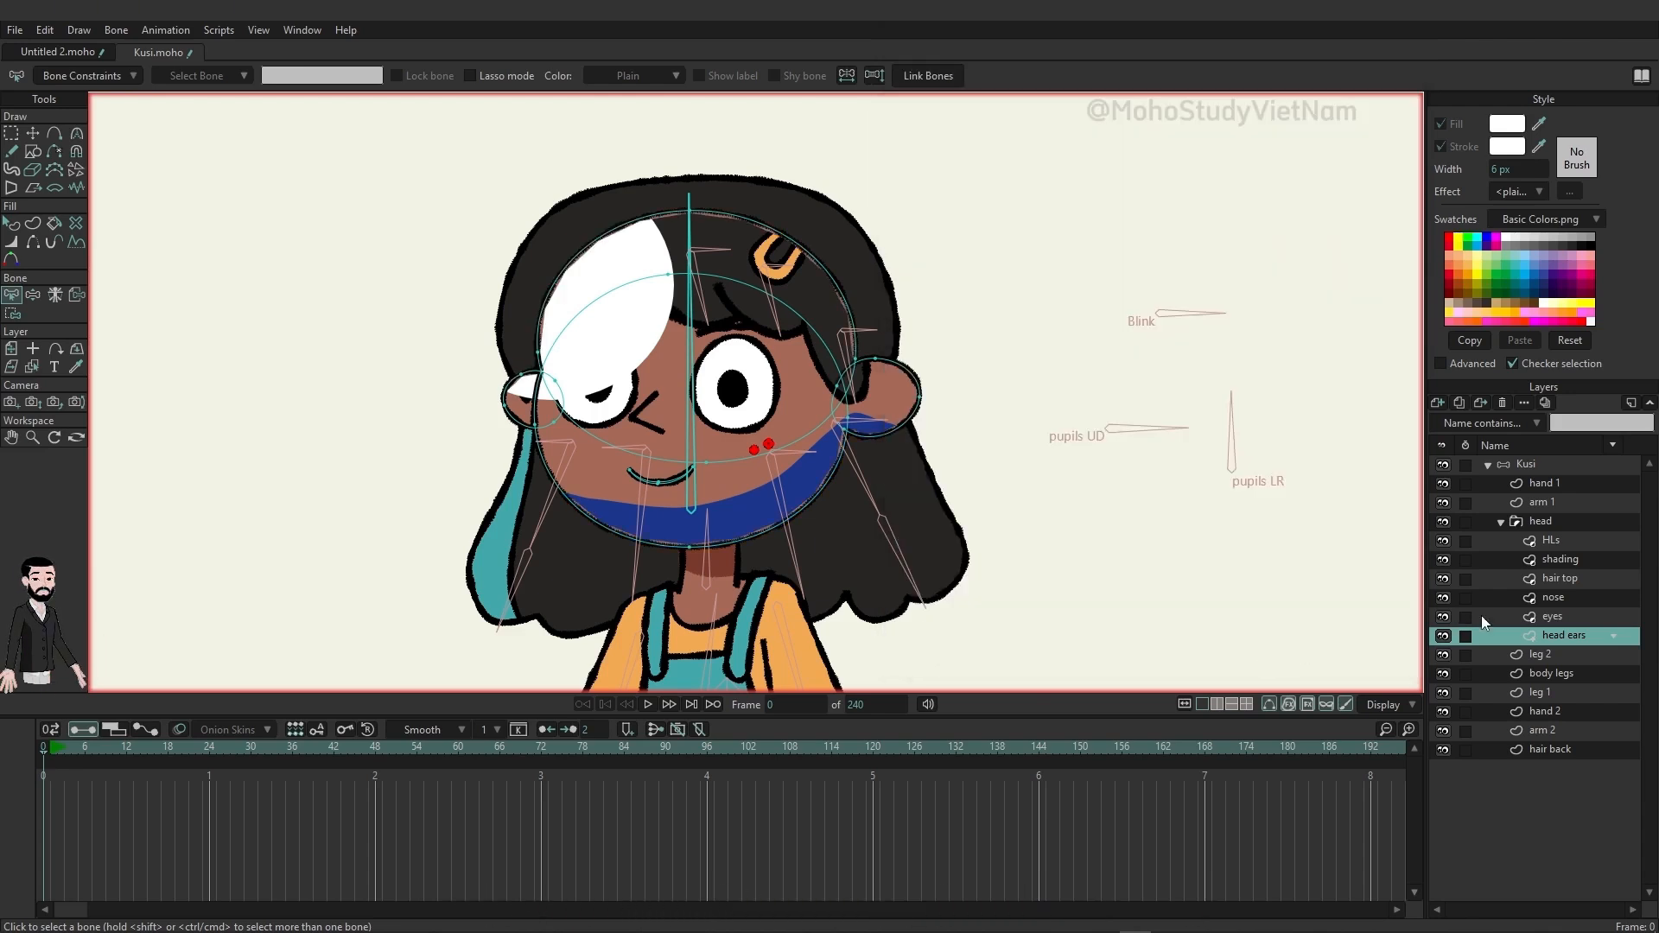
# Set the blend mode of the head's shading layer to Multiply.
pyautogui.click(1557, 558)
pyautogui.rightClick(1562, 559)
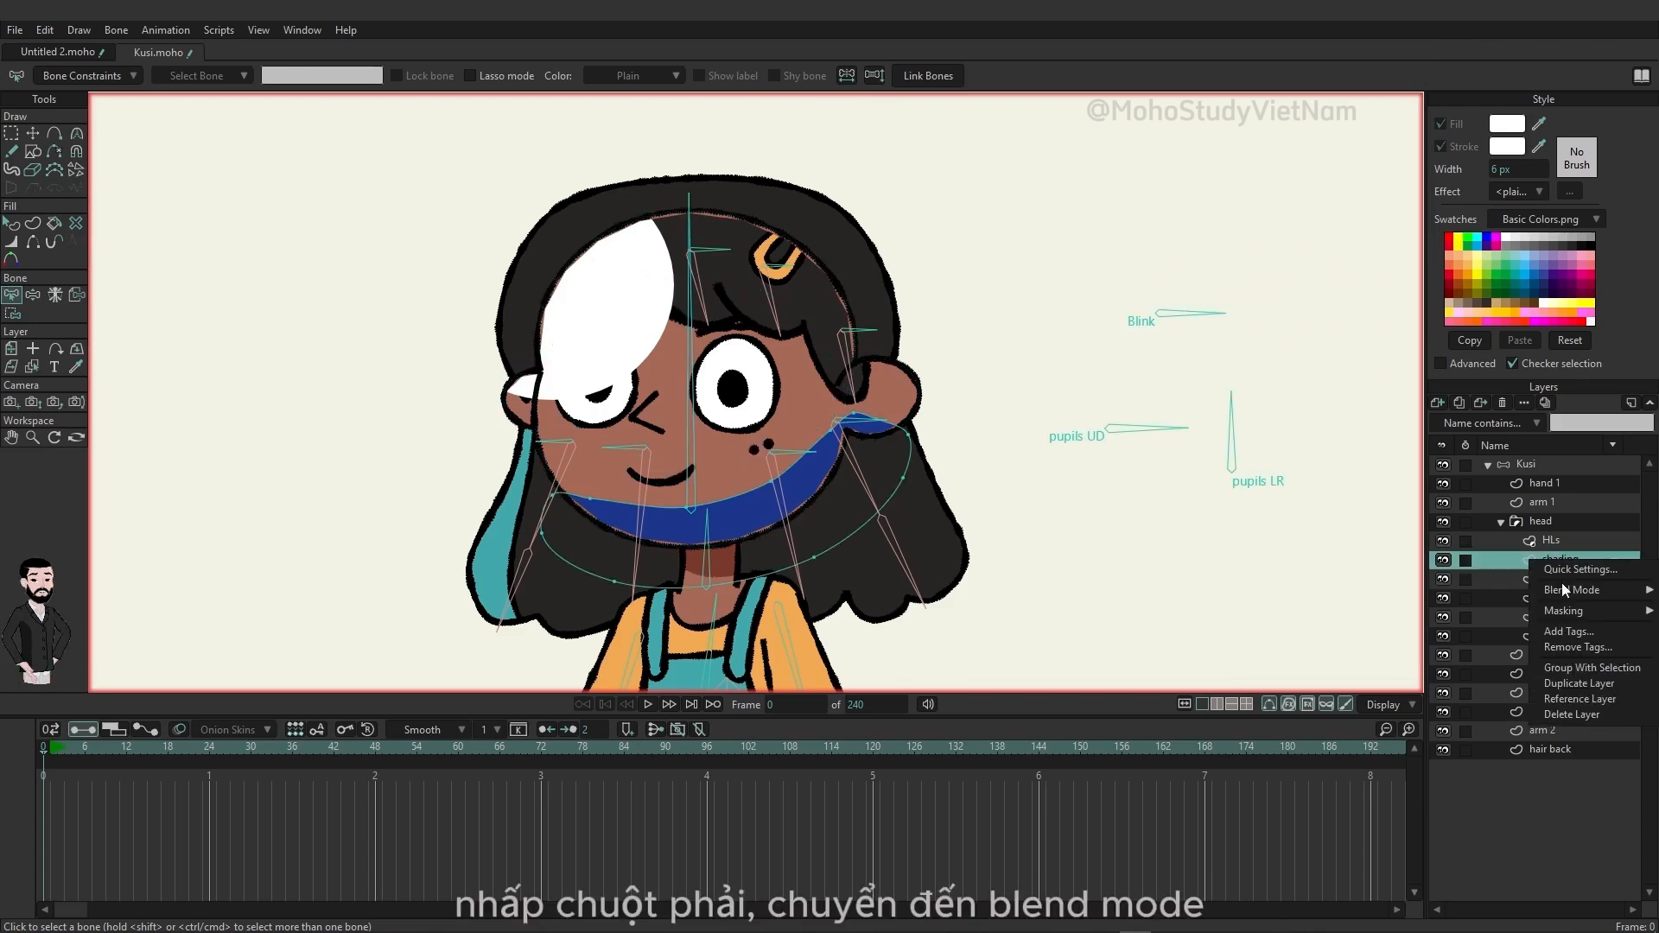
pyautogui.moveTo(1564, 597)
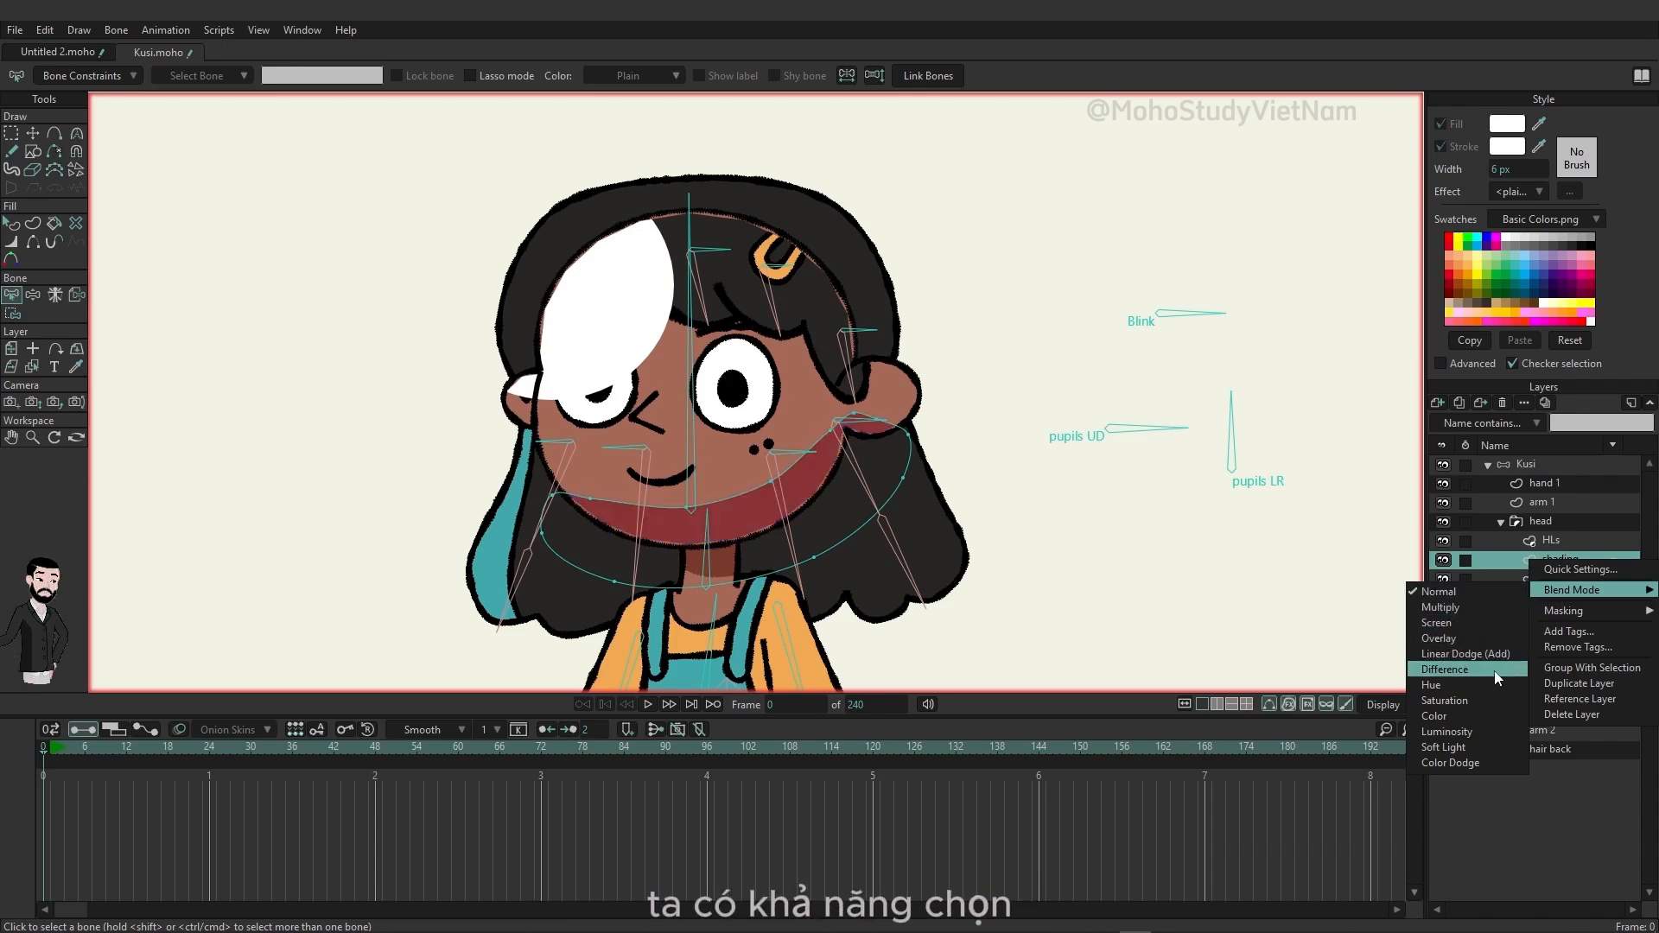
pyautogui.click(1482, 607)
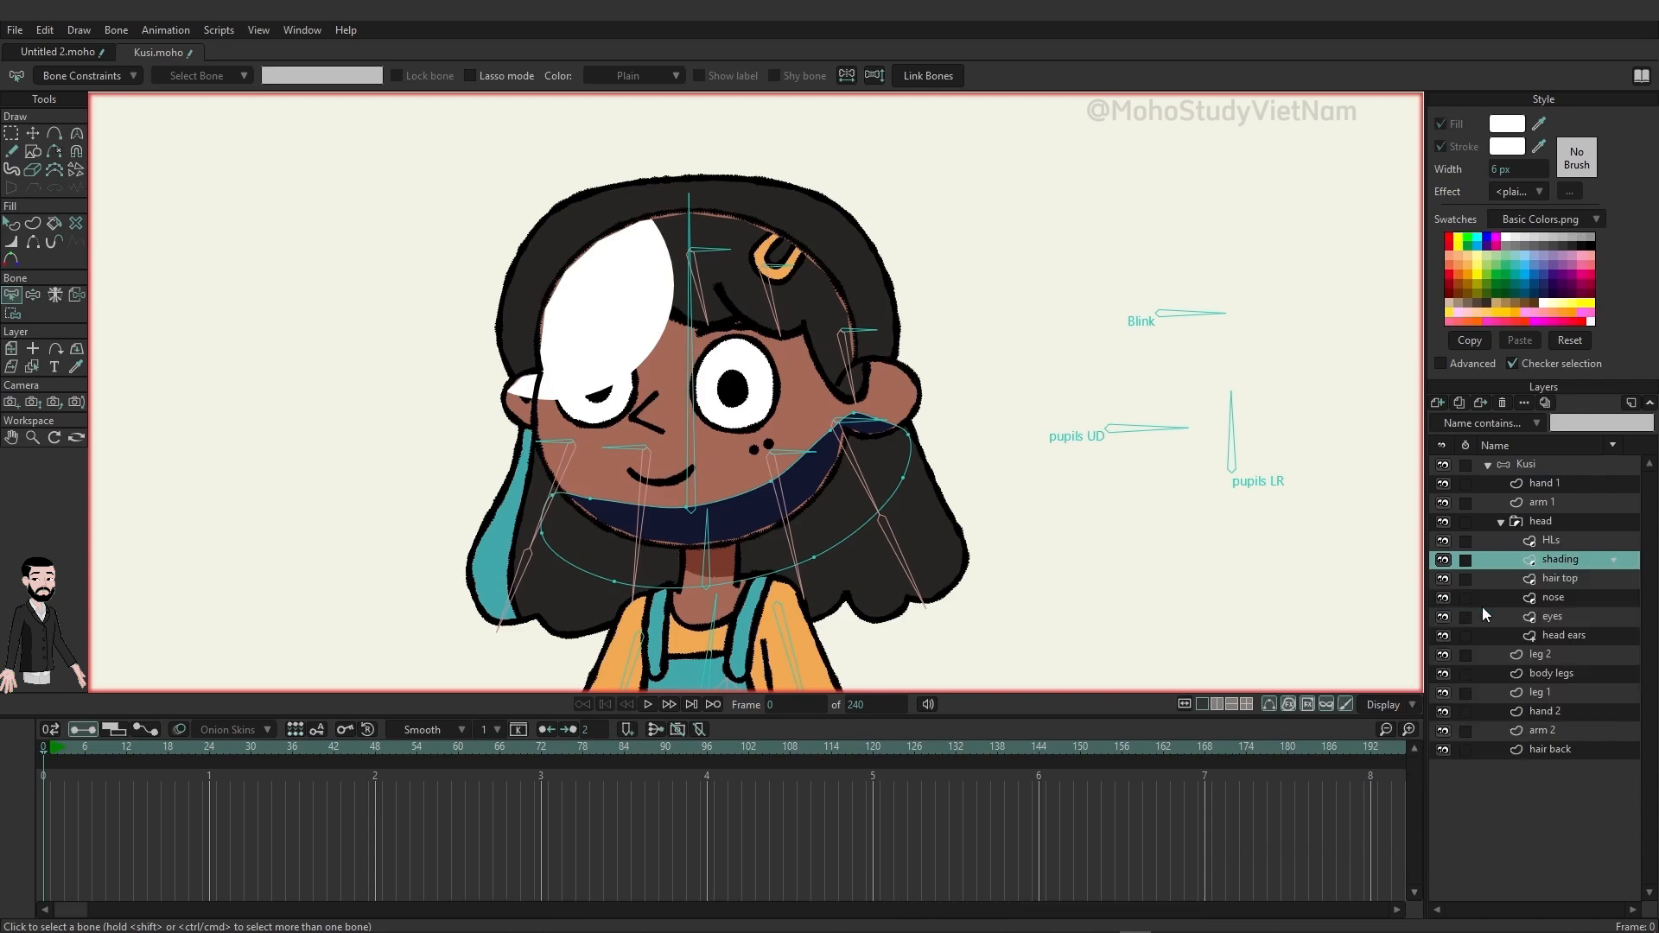
# Set the blend mode of the head's HLs layer to Overlay.
pyautogui.click(1551, 543)
pyautogui.rightClick(1553, 541)
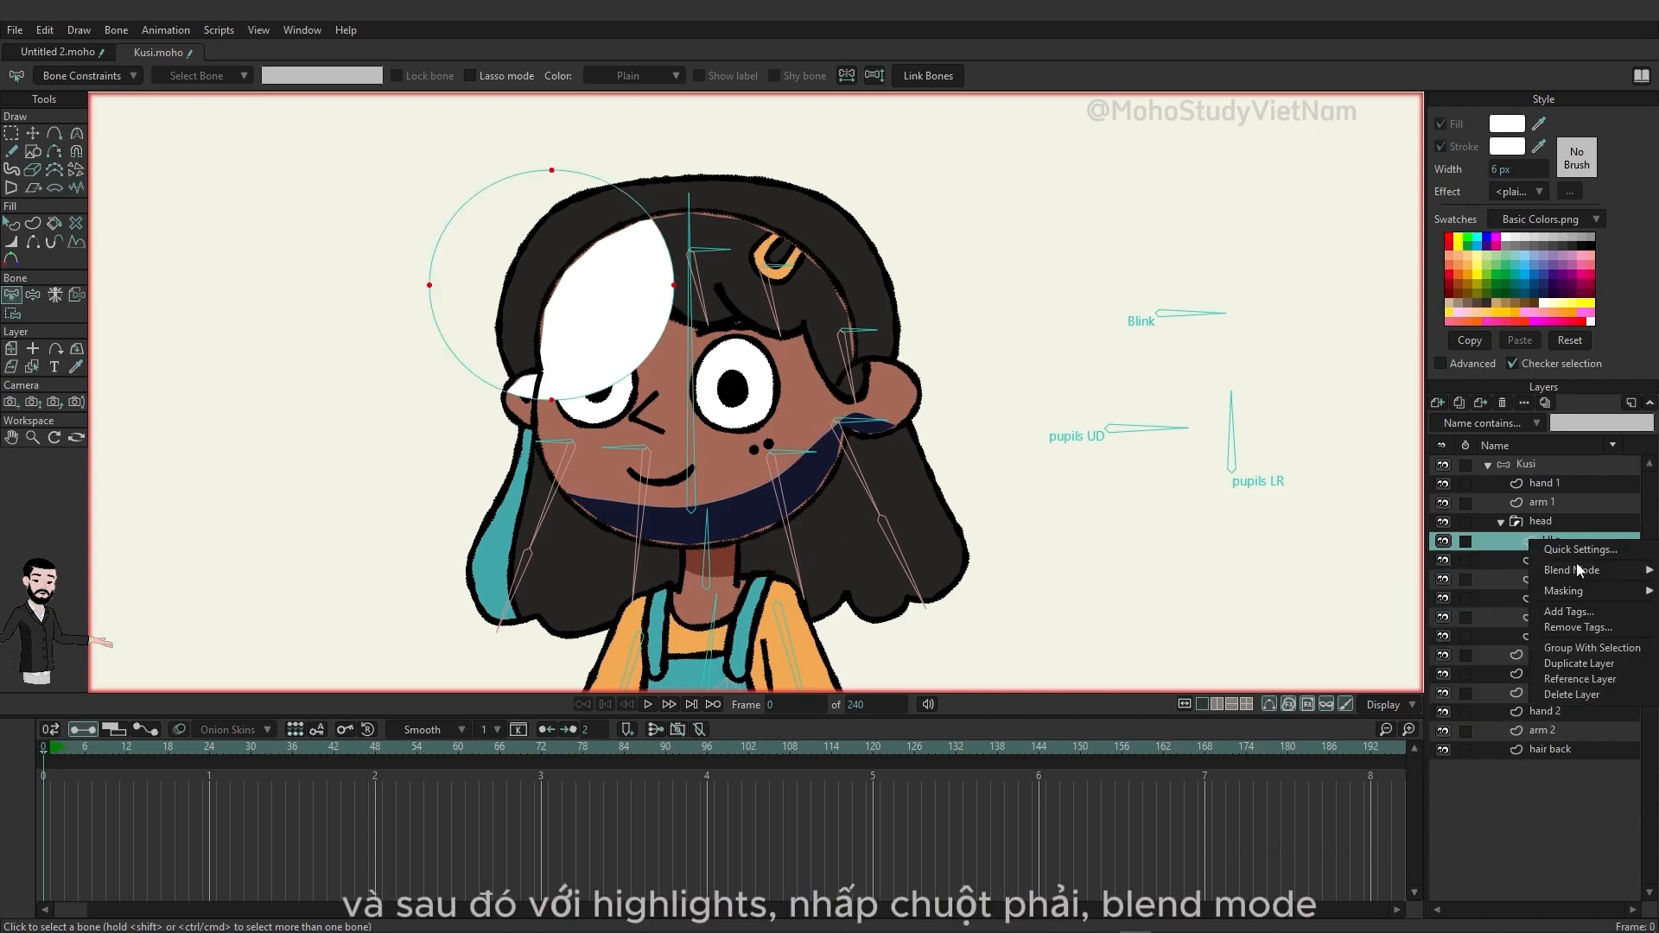
pyautogui.moveTo(1576, 568)
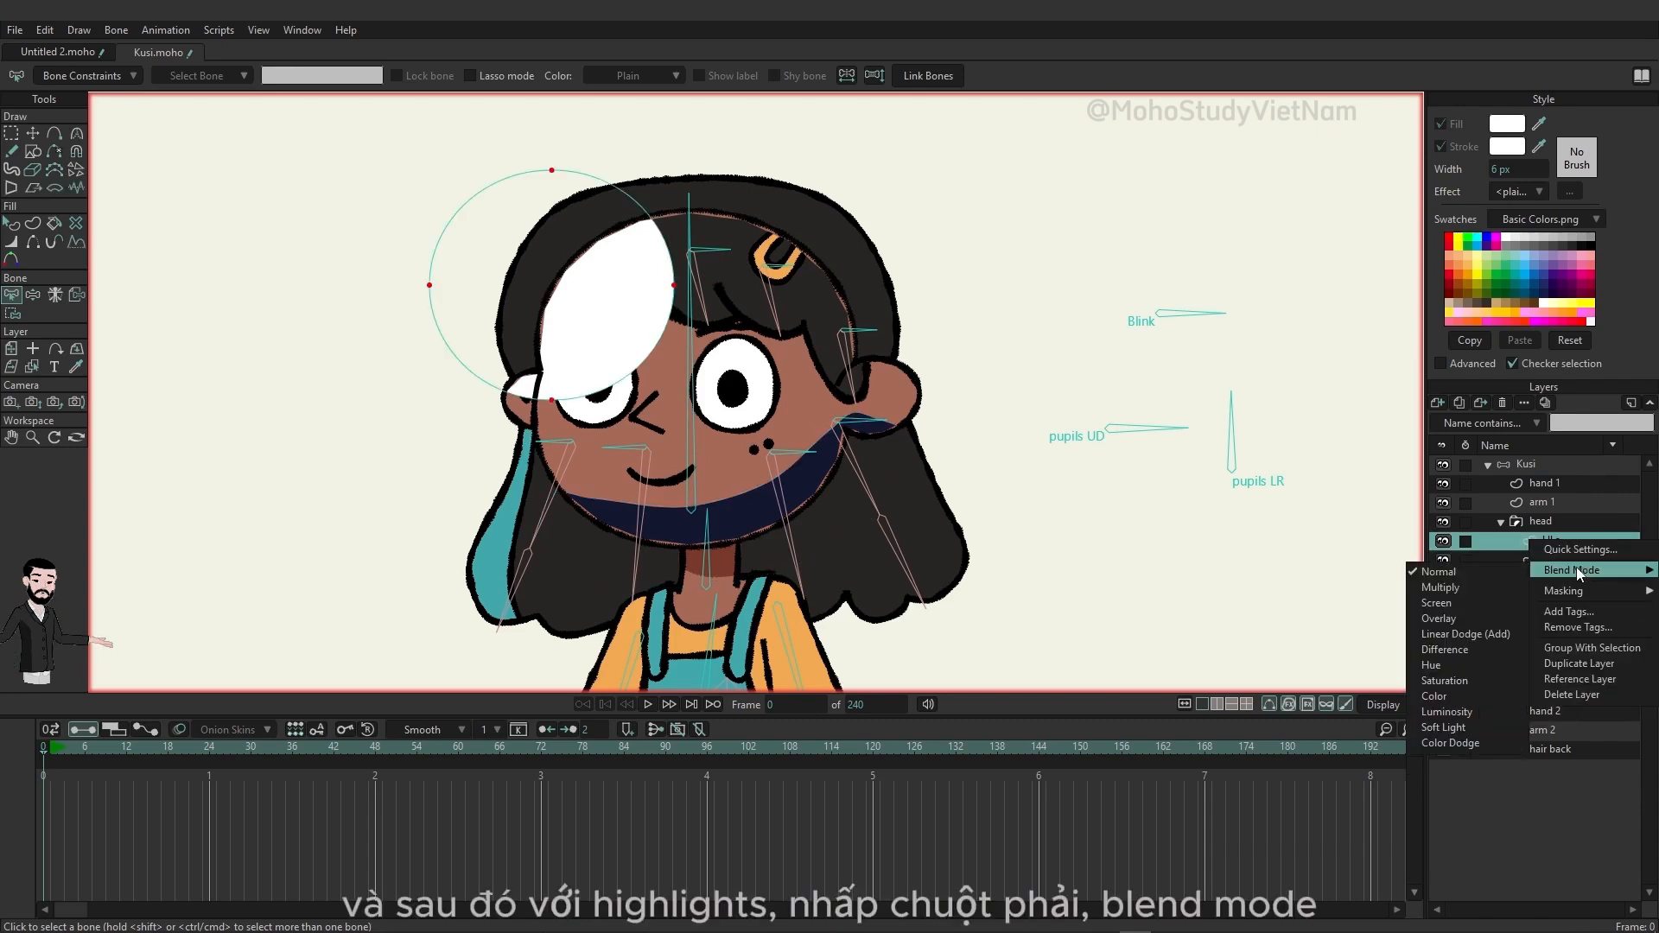
pyautogui.click(1472, 619)
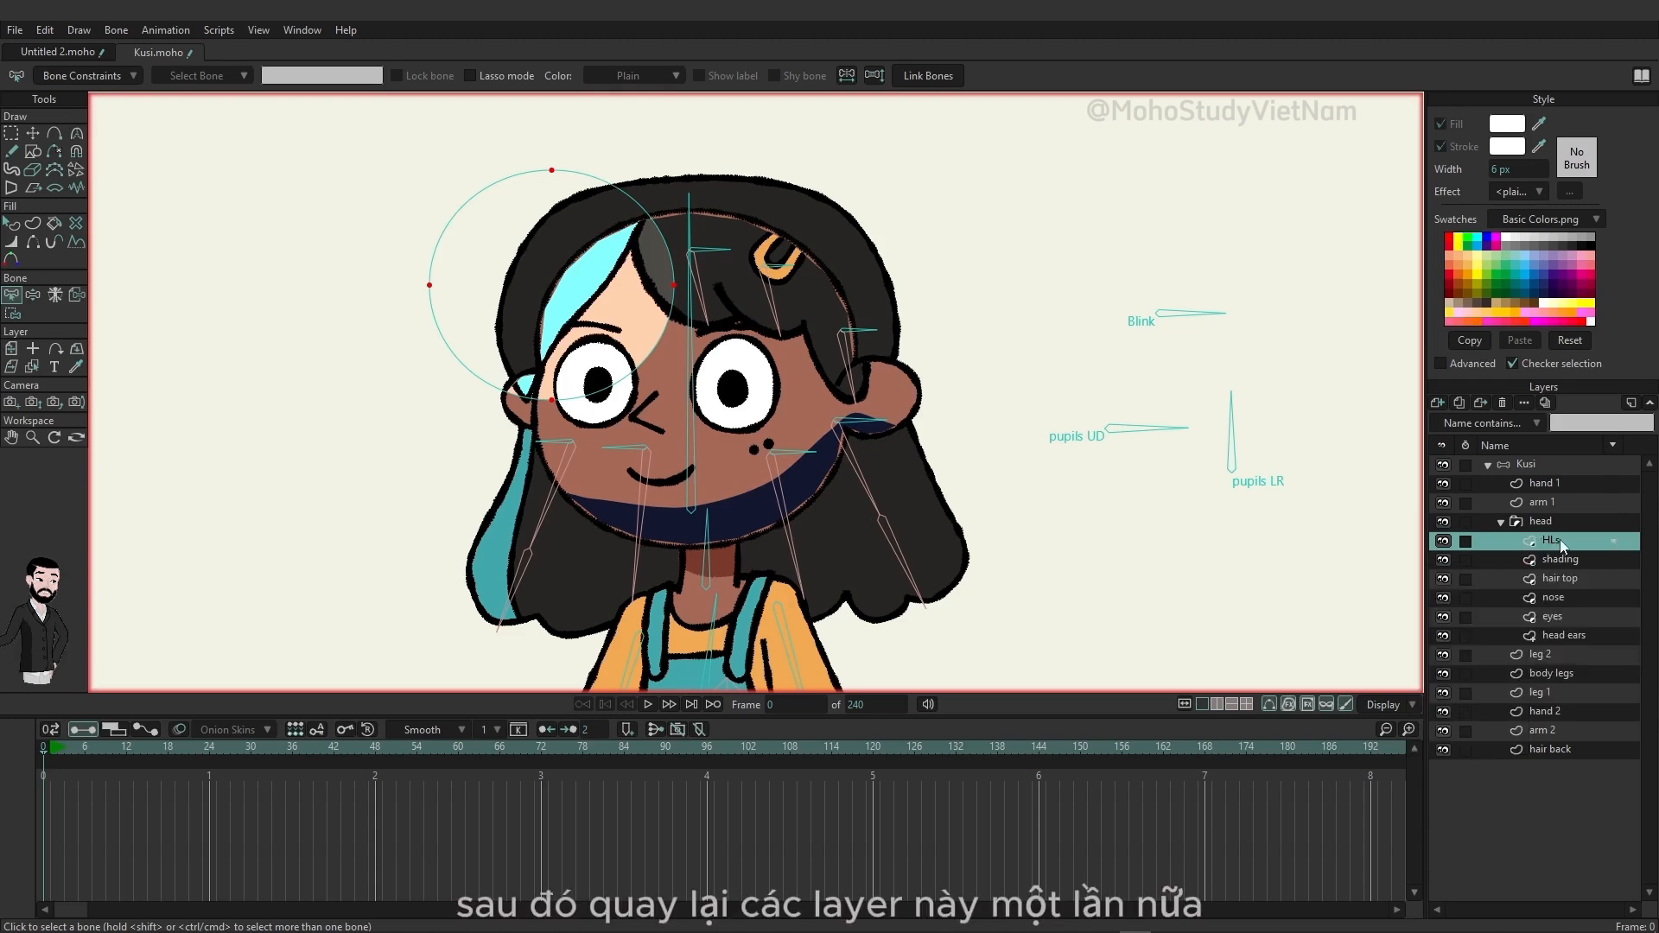
# Reduce the opacity of the head's shading layer to 30%.
pyautogui.doubleClick(1558, 562)
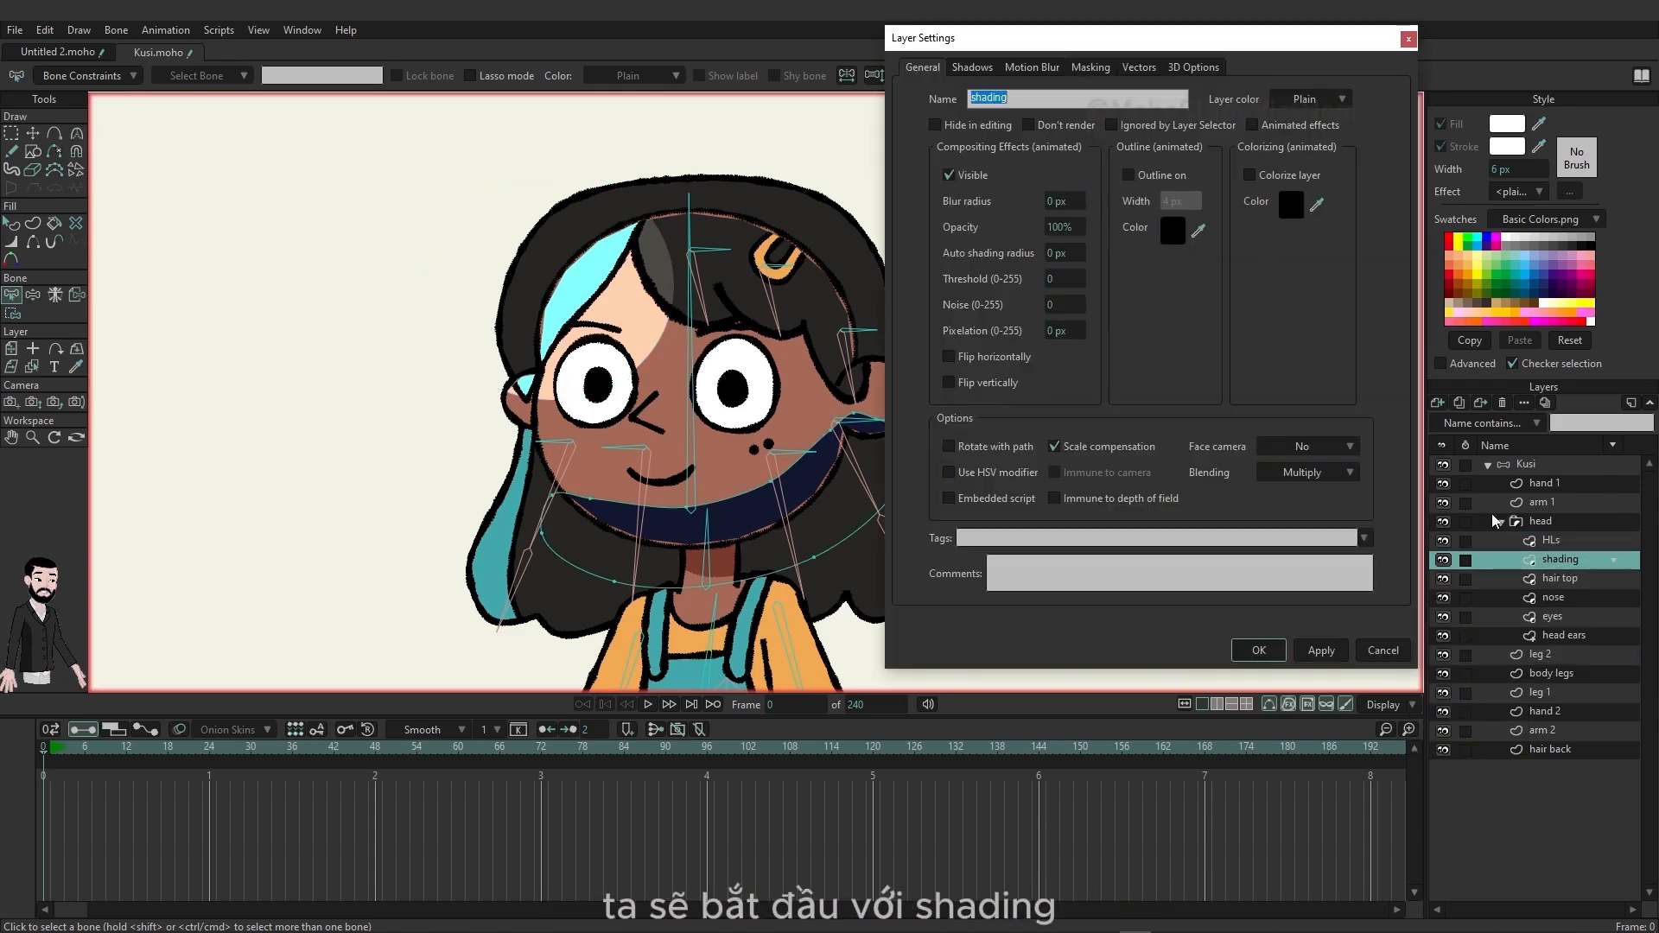
pyautogui.moveTo(1056, 227); pyautogui.dragTo(617, 240)
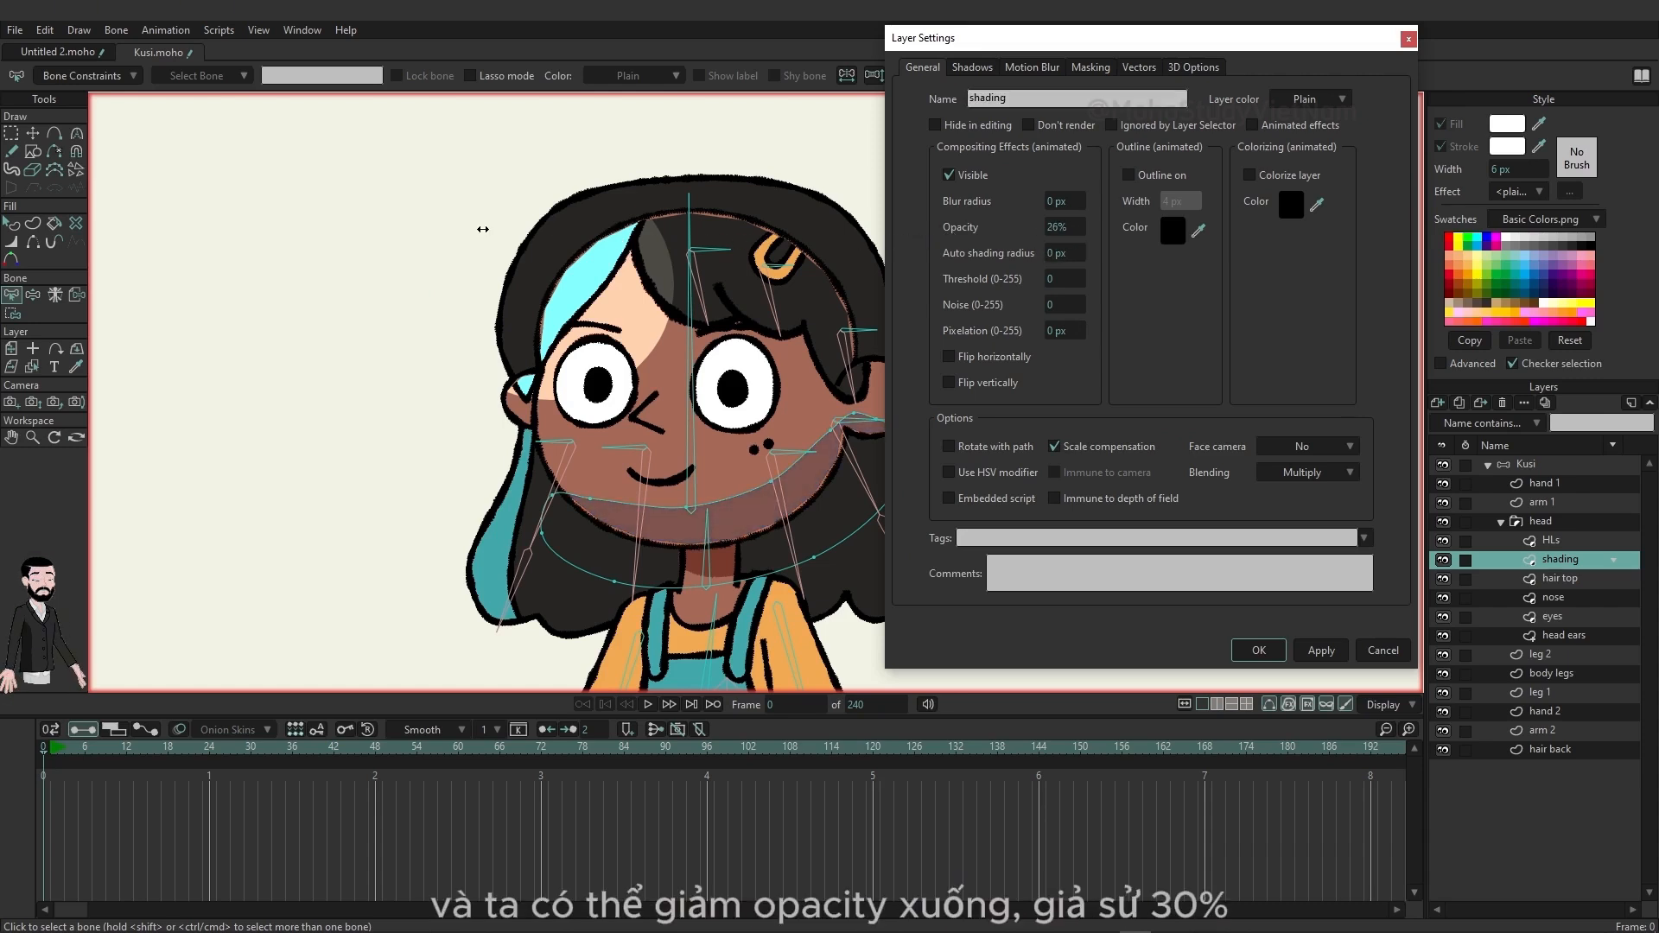
pyautogui.moveTo(494, 229); pyautogui.dragTo(517, 229)
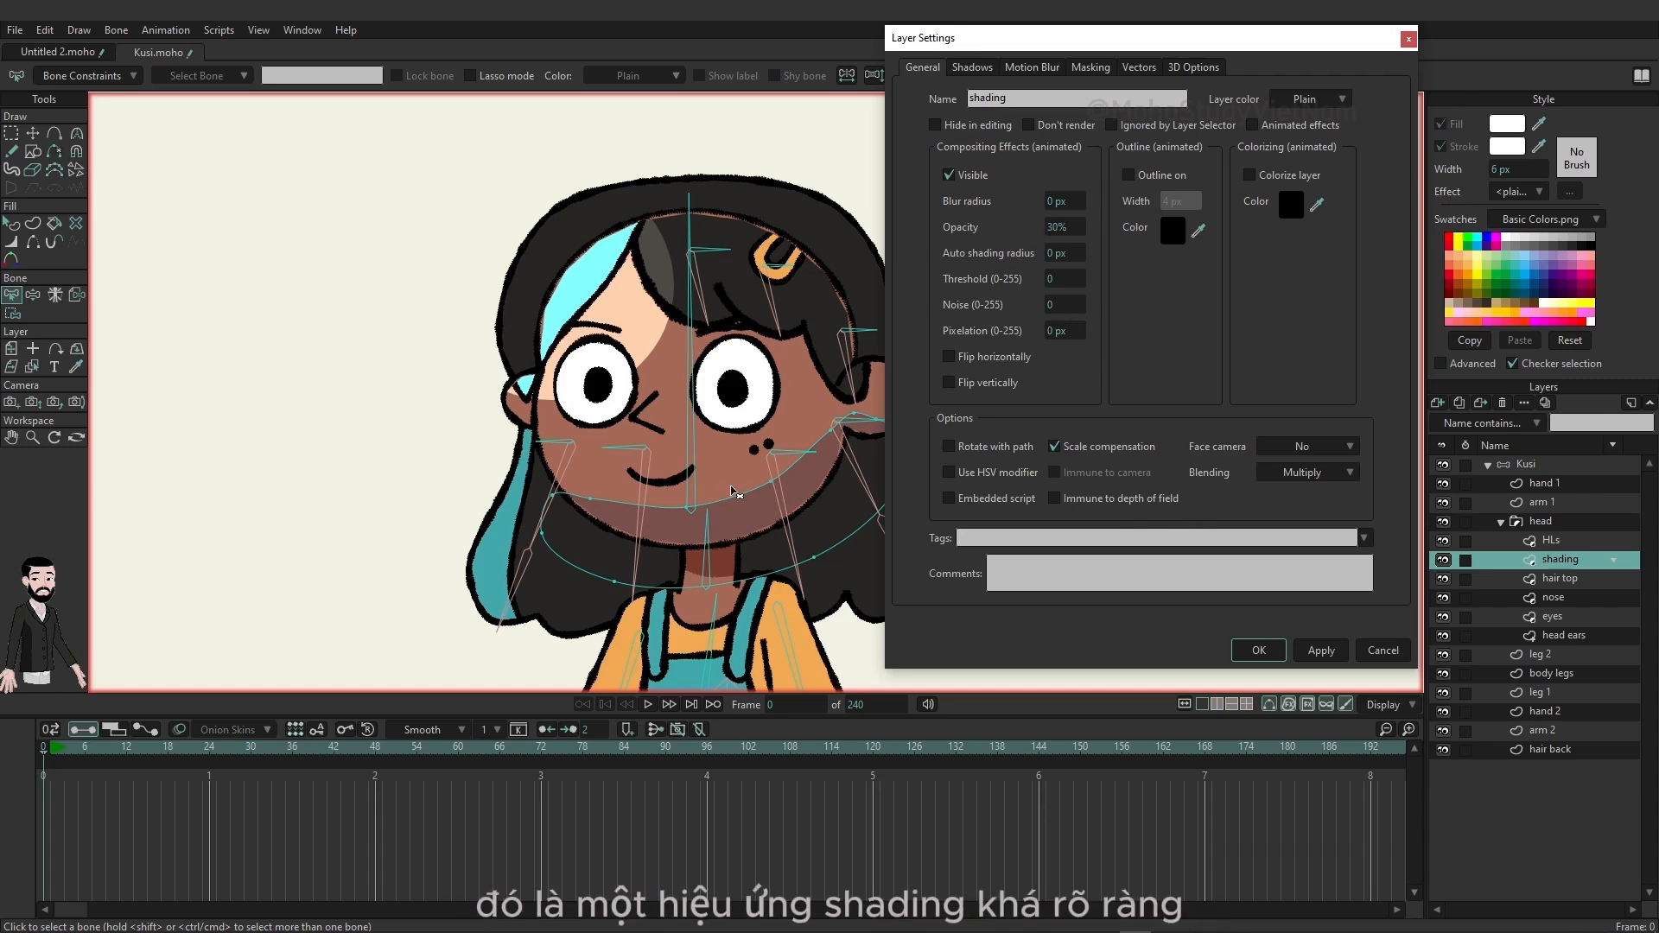
pyautogui.click(1269, 649)
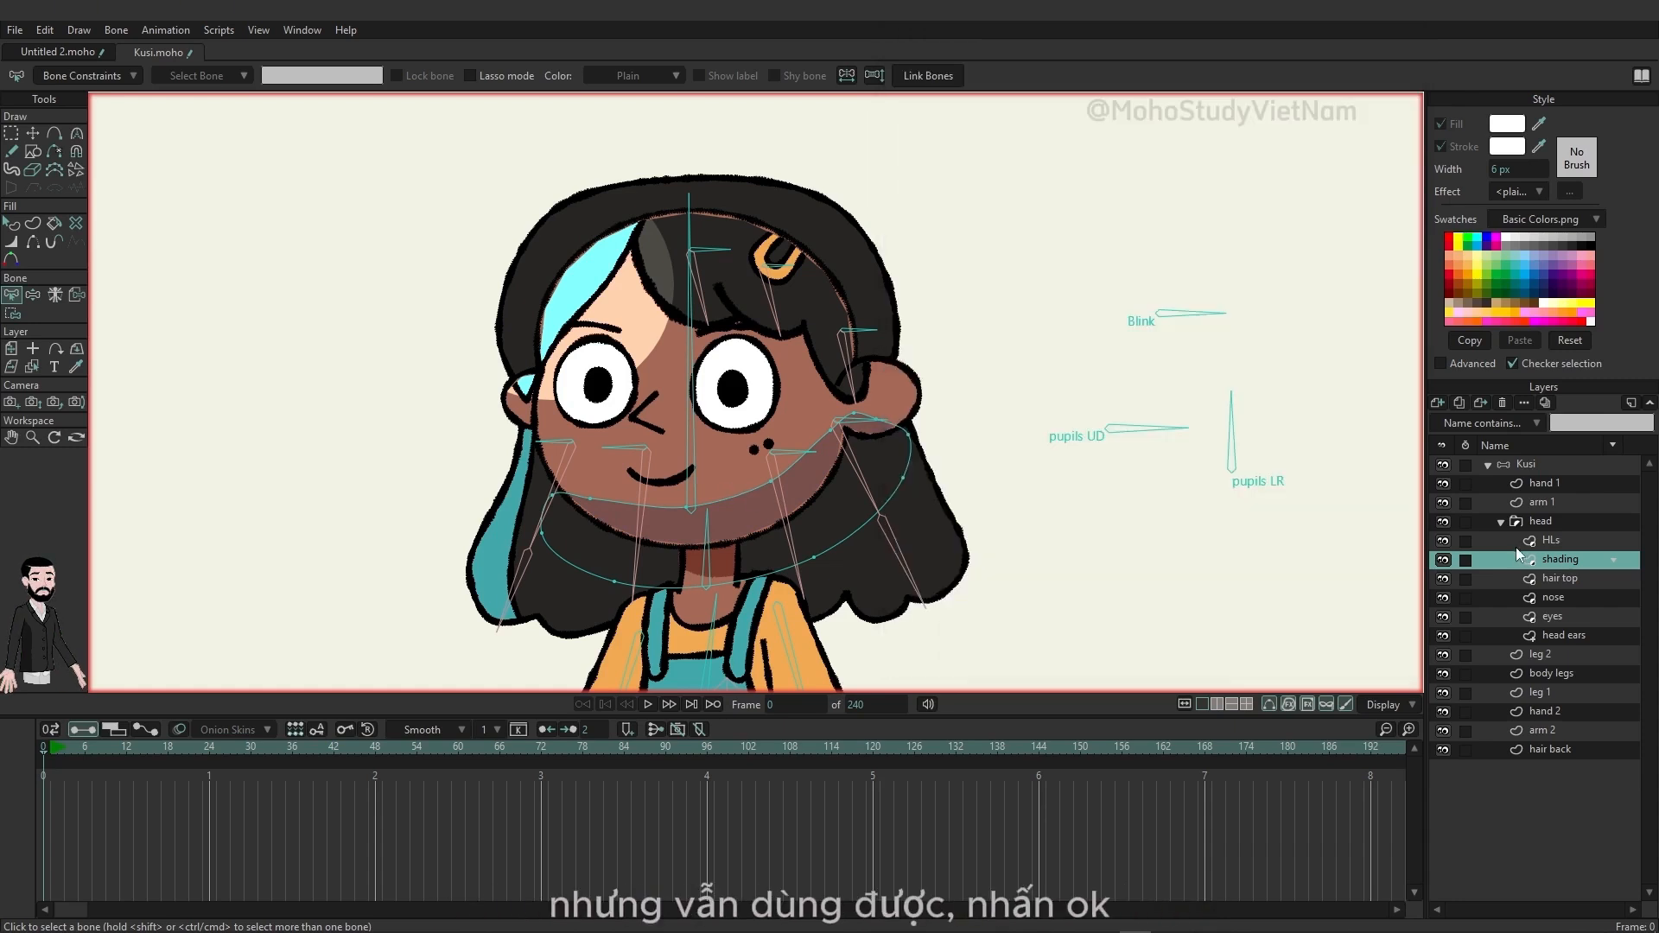
# Reduce the opacity of the head's HLs layer to 30% and render the current frame as a preview.
pyautogui.doubleClick(1559, 542)
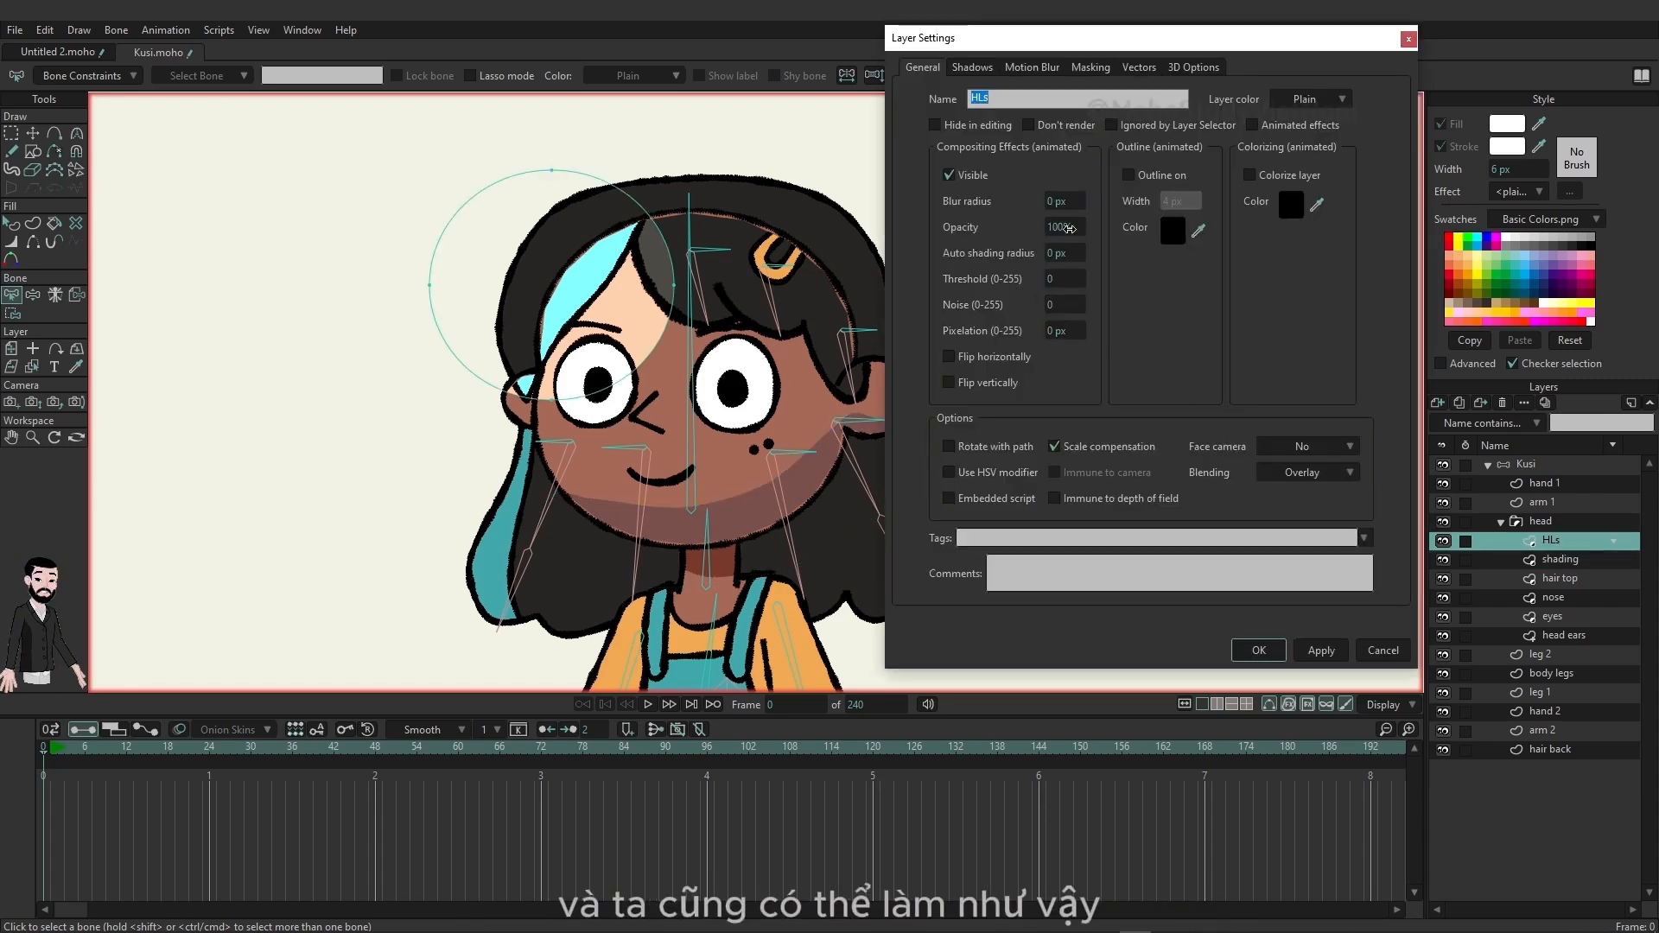
pyautogui.moveTo(917, 228); pyautogui.dragTo(503, 257)
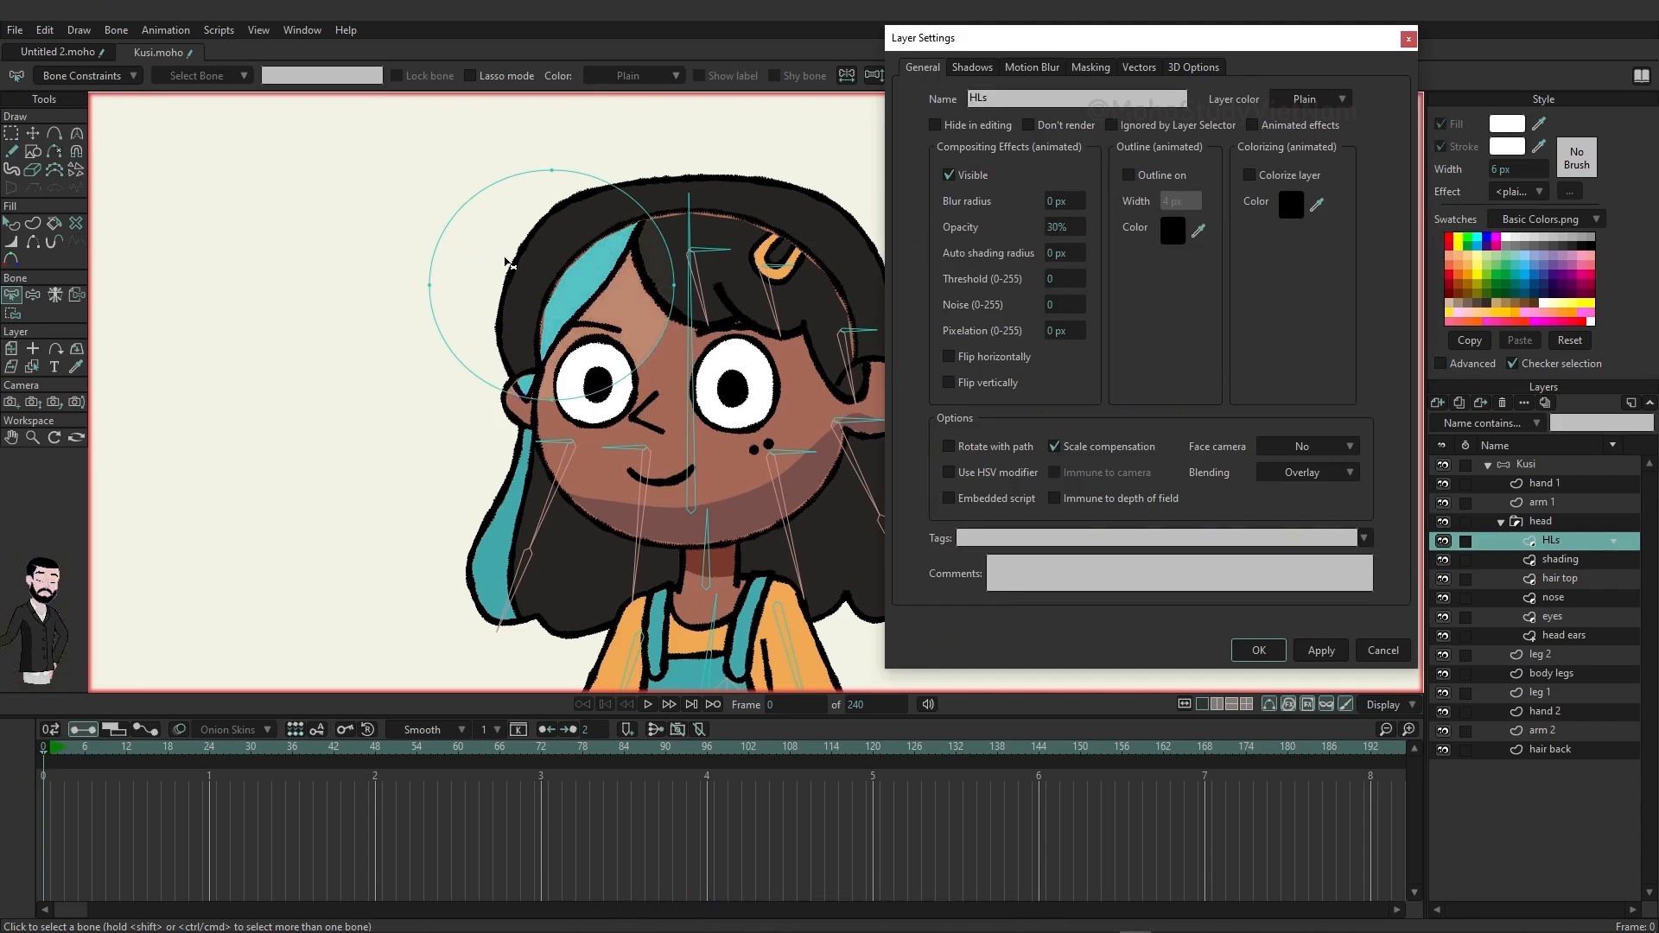
pyautogui.click(1272, 653)
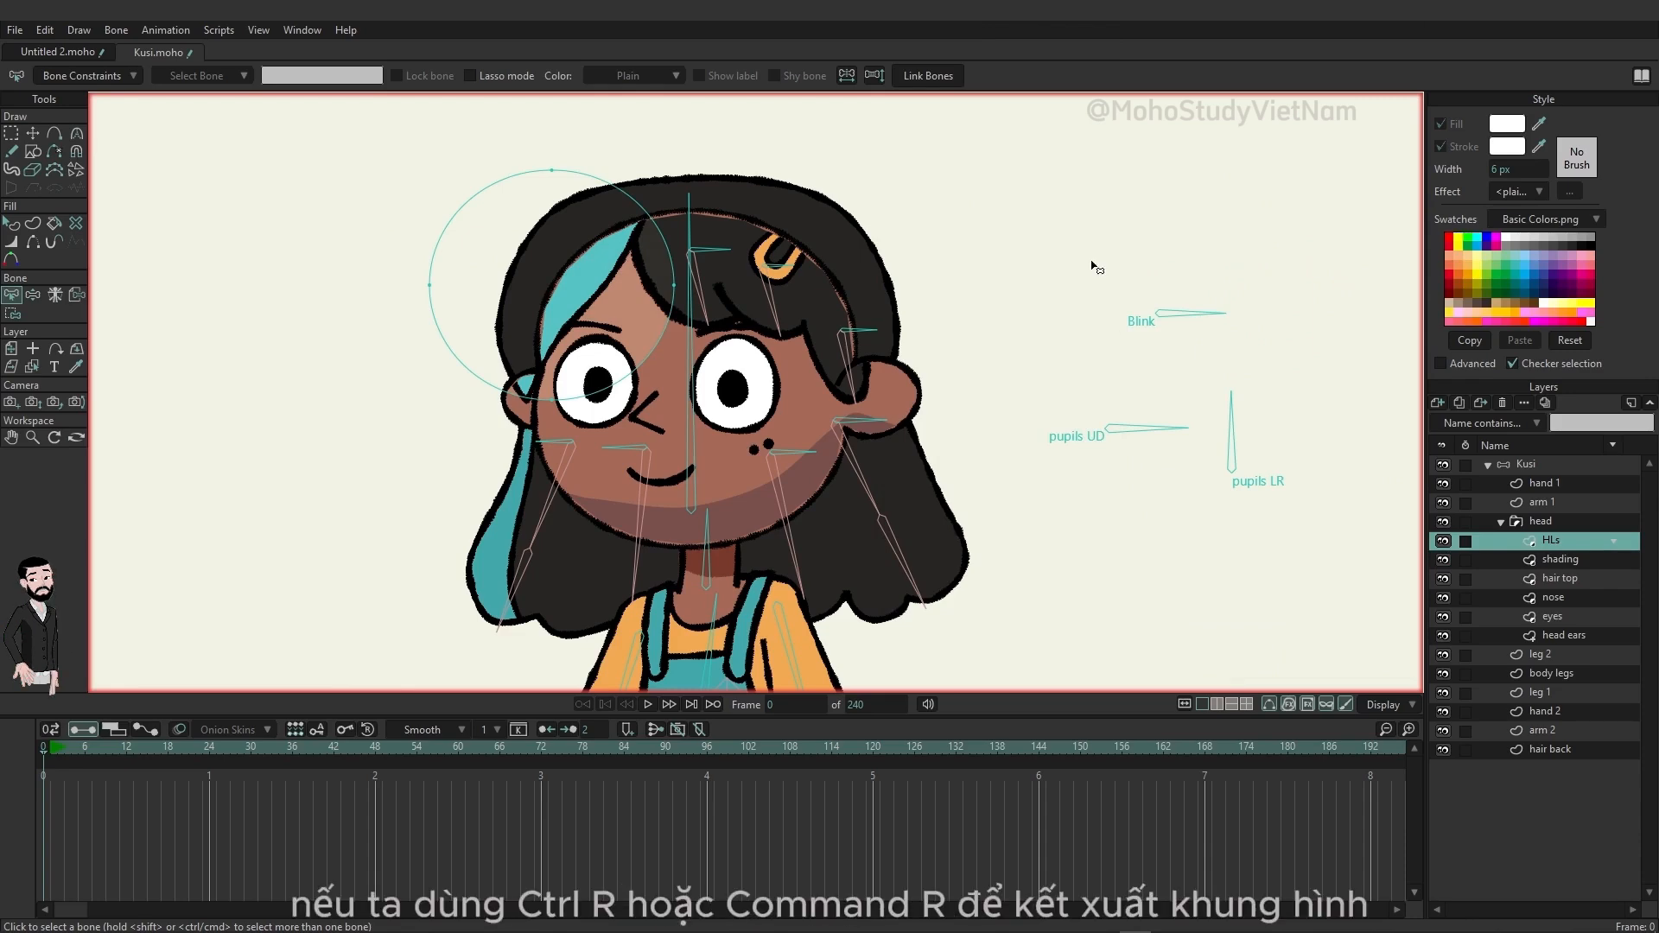
pyautogui.hotkey('ctrl', 'r')
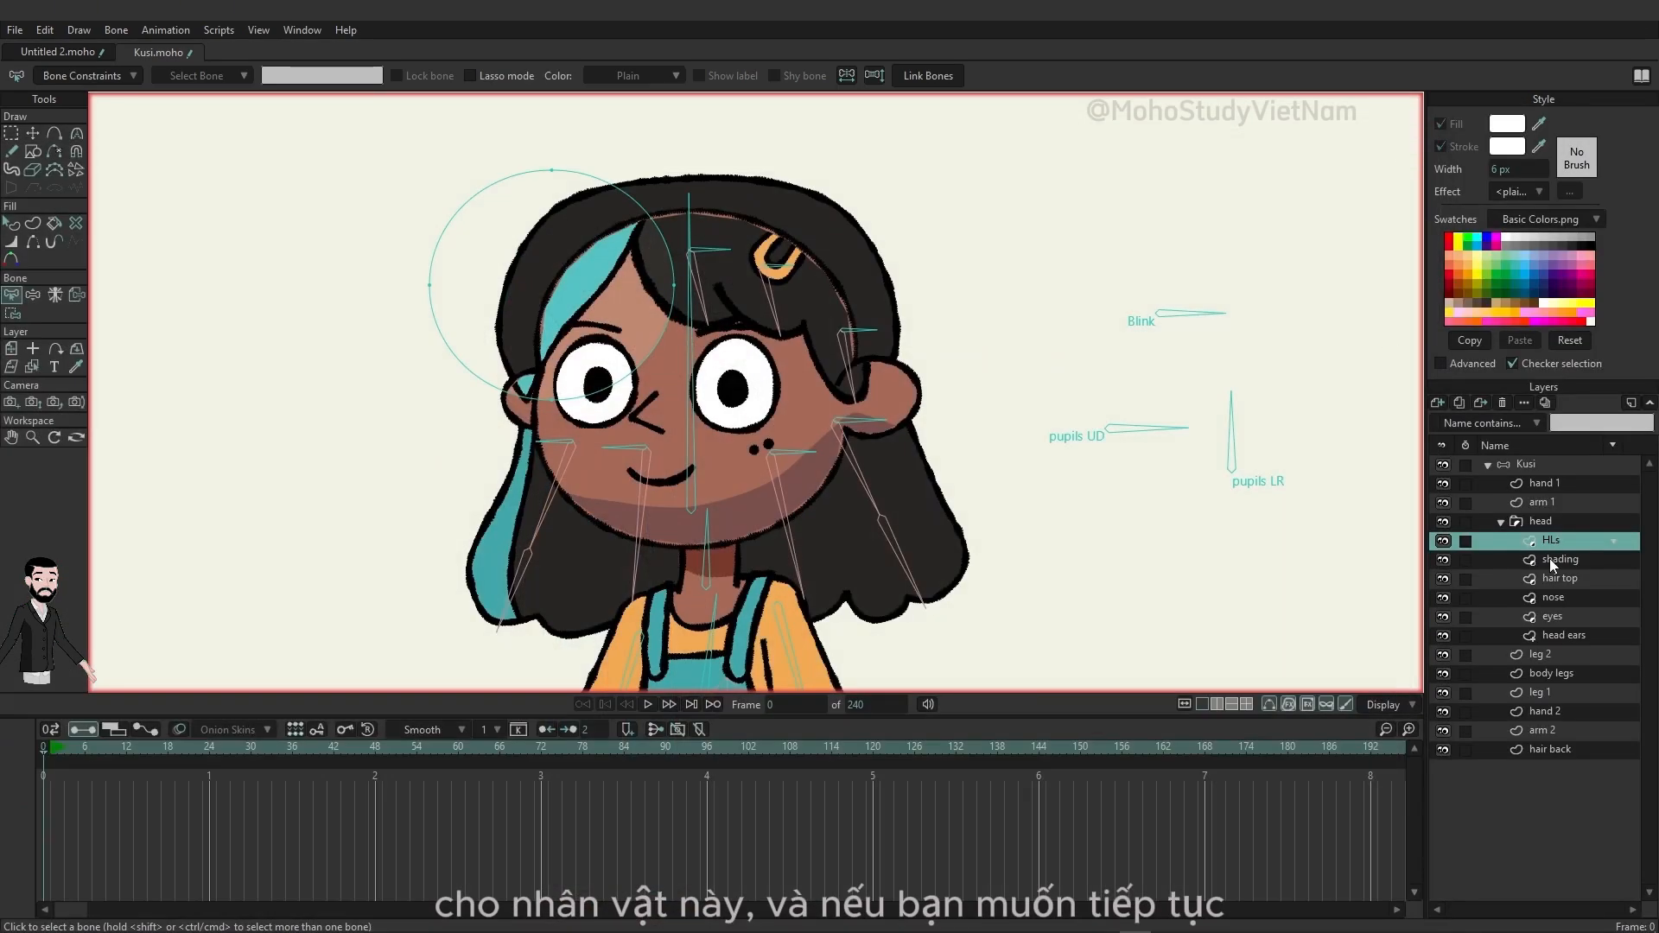
# Group the hand 1 and arm 1 layers together and name the group "f arm".
pyautogui.moveTo(992, 516); pyautogui.dragTo(930, 221)
pyautogui.click(1552, 484)
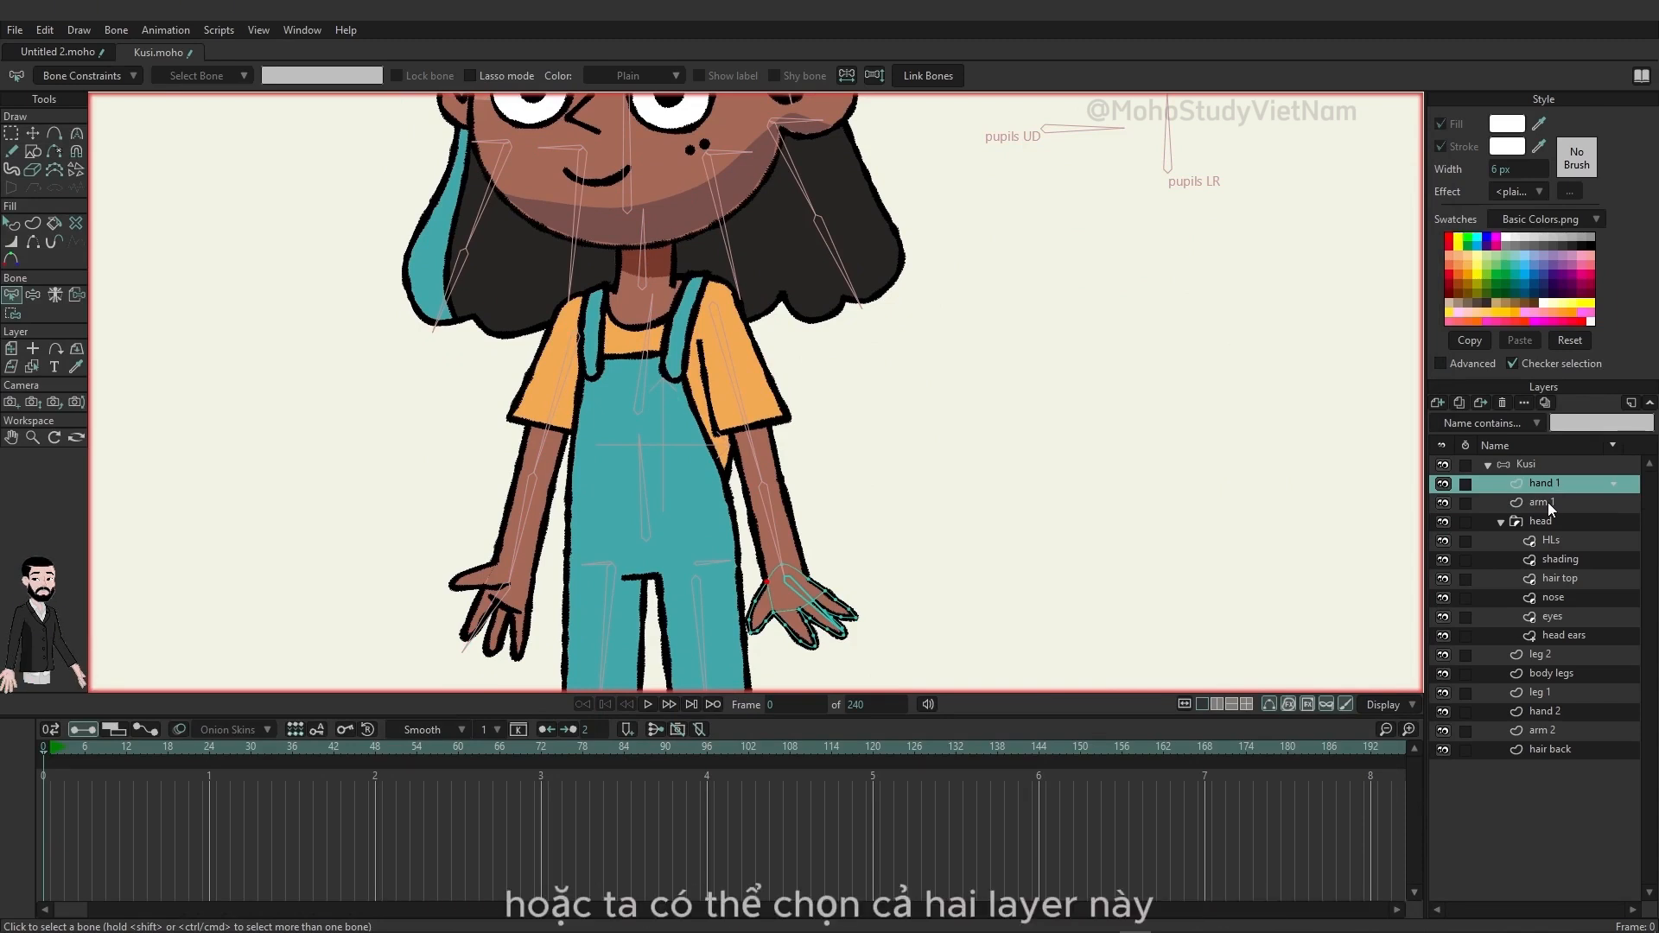
pyautogui.keyDown('ctrl'); pyautogui.click(1544, 502); pyautogui.keyUp('ctrl')
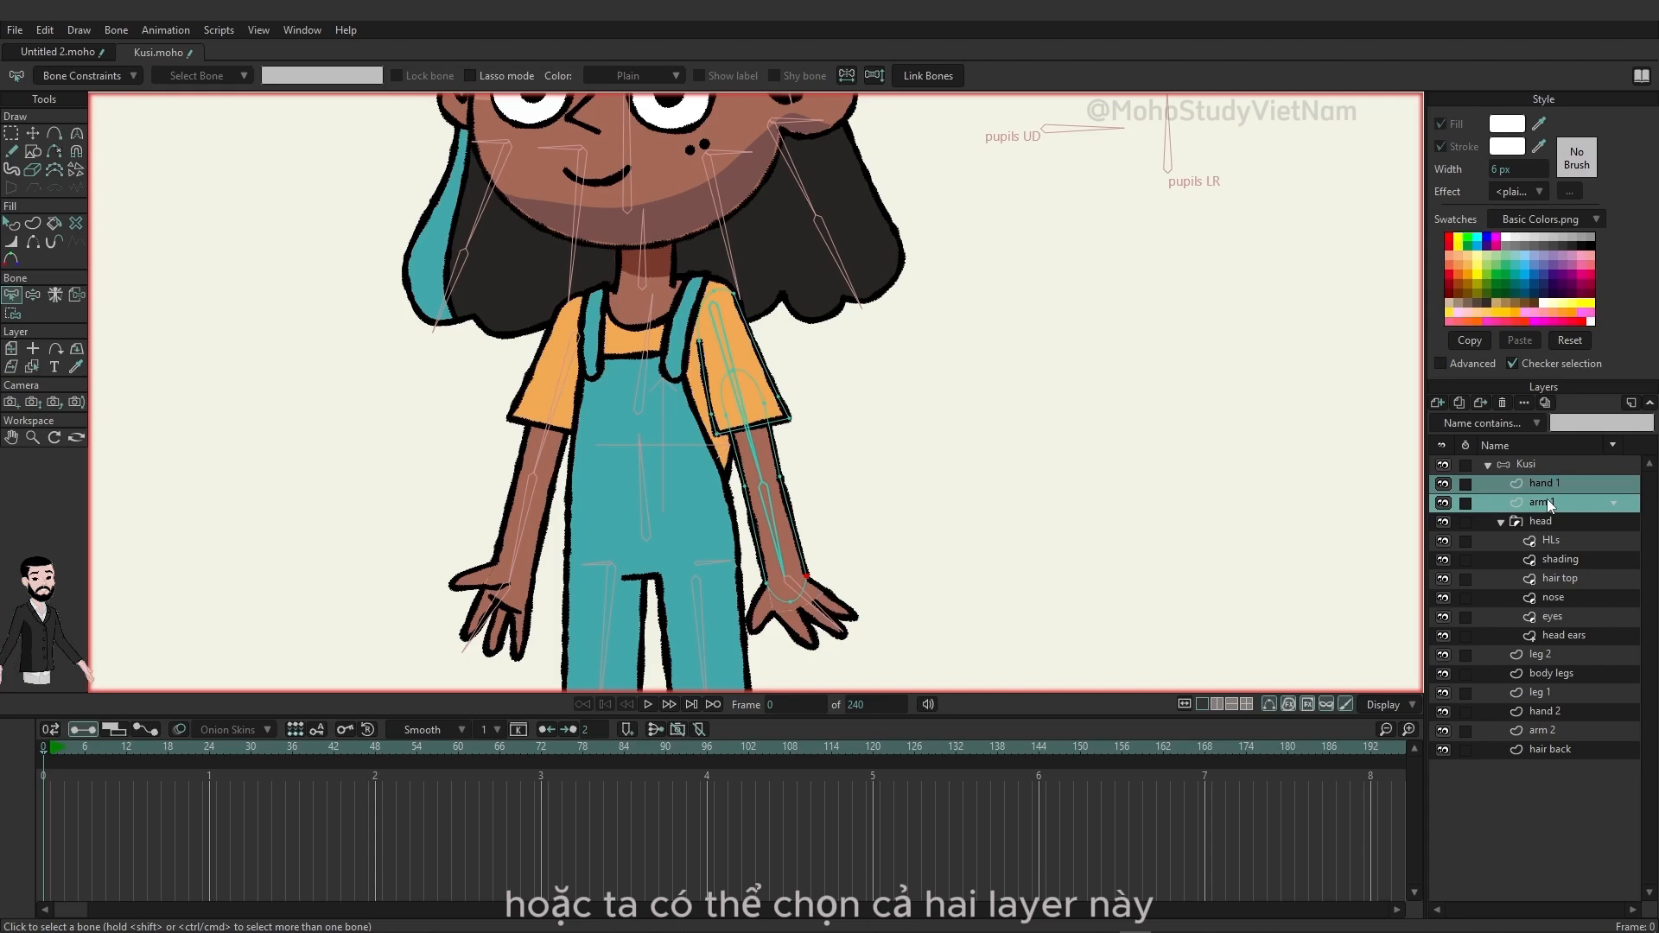
pyautogui.rightClick(1547, 501)
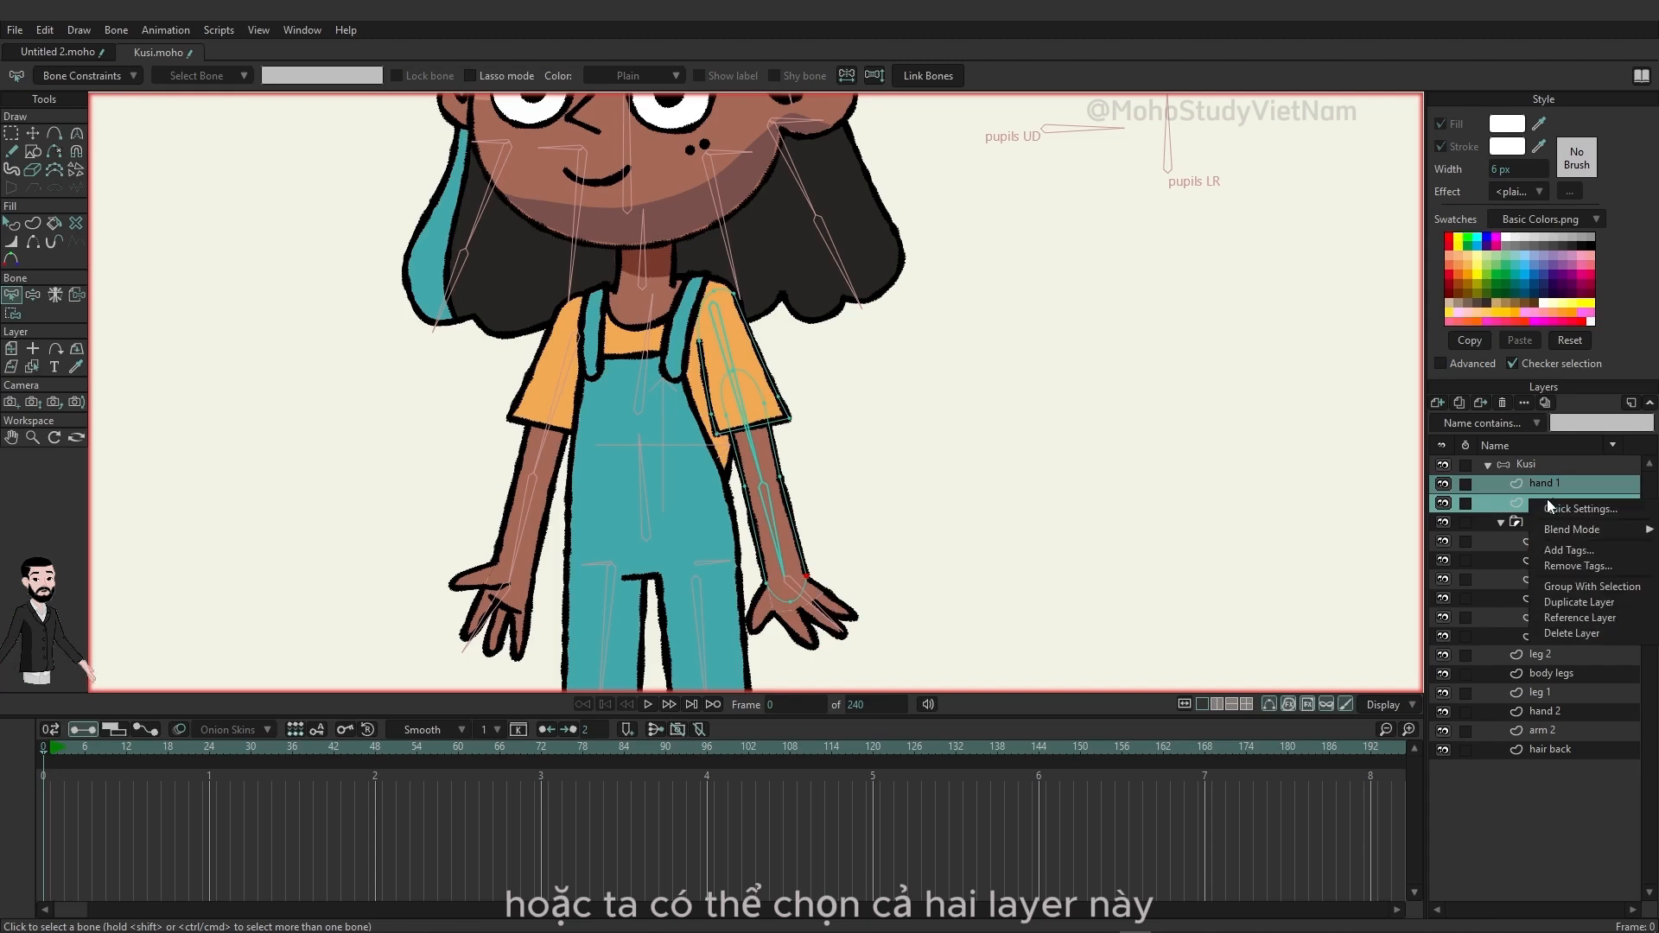
pyautogui.click(1589, 587)
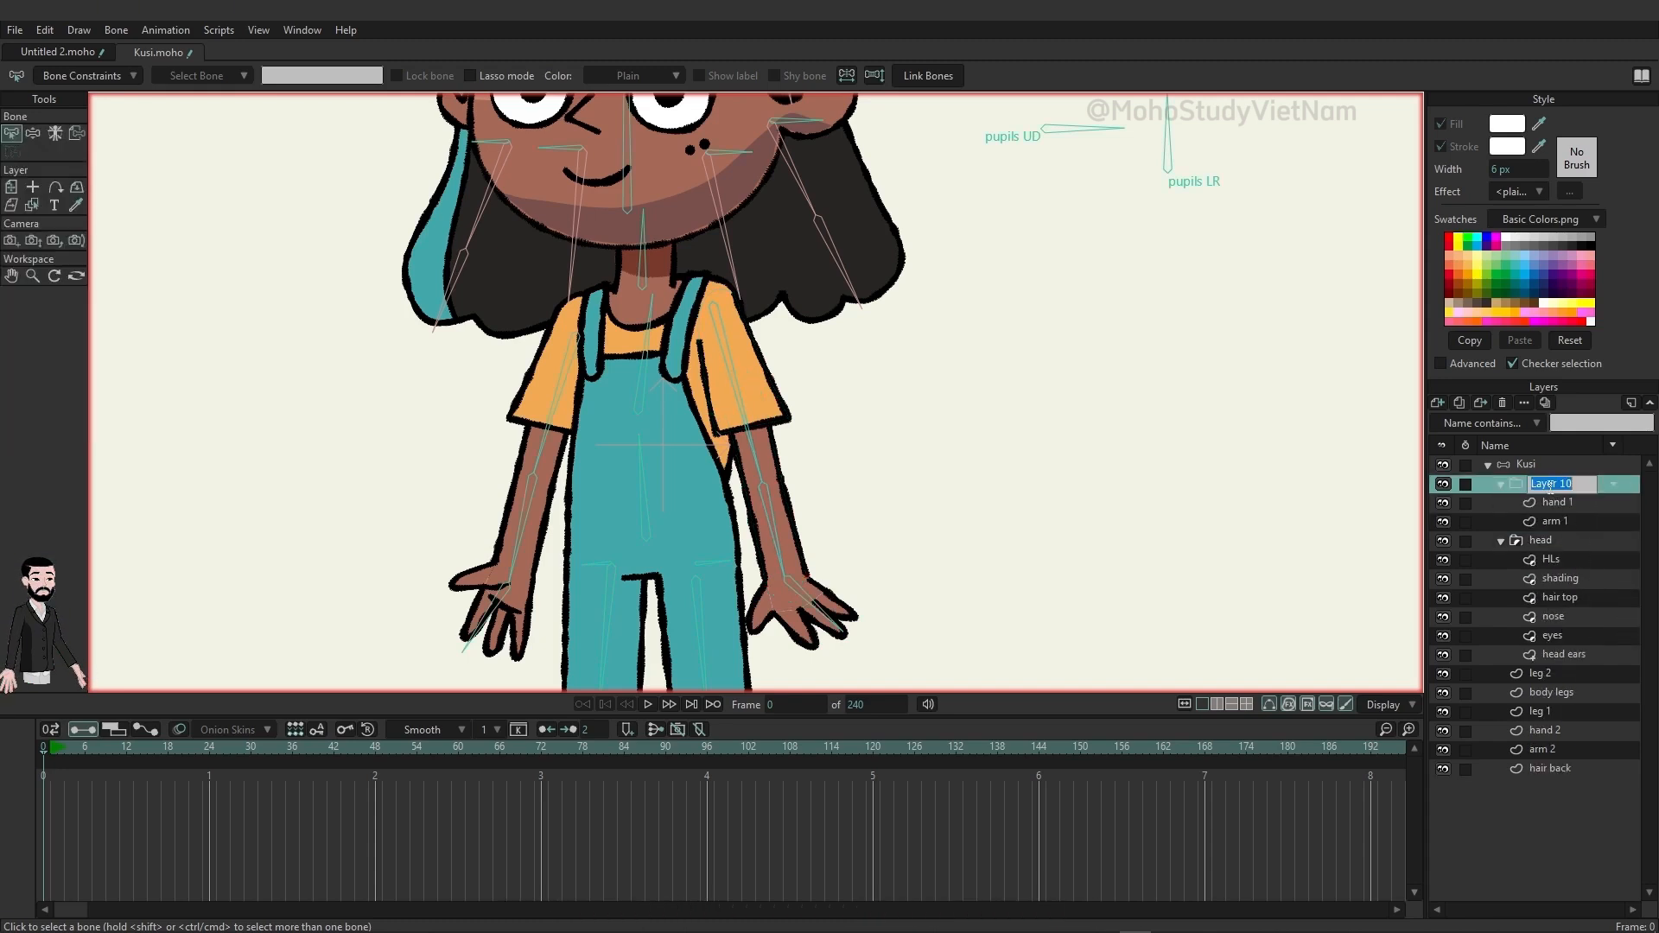
pyautogui.write('f arm')
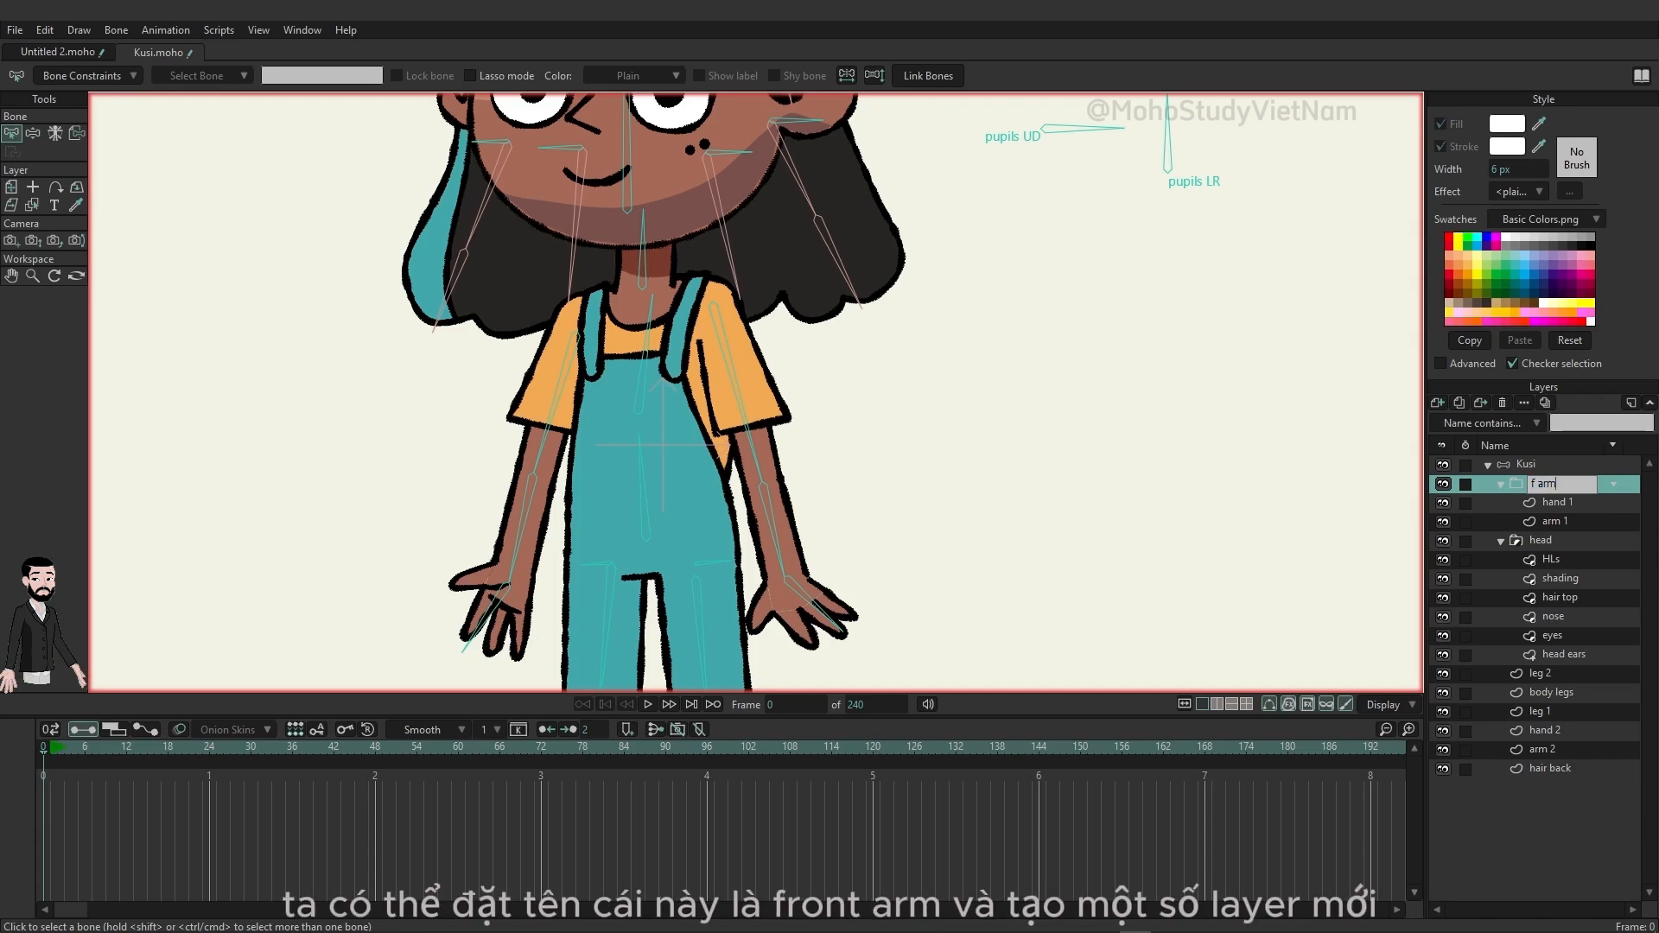
pyautogui.press('Return')
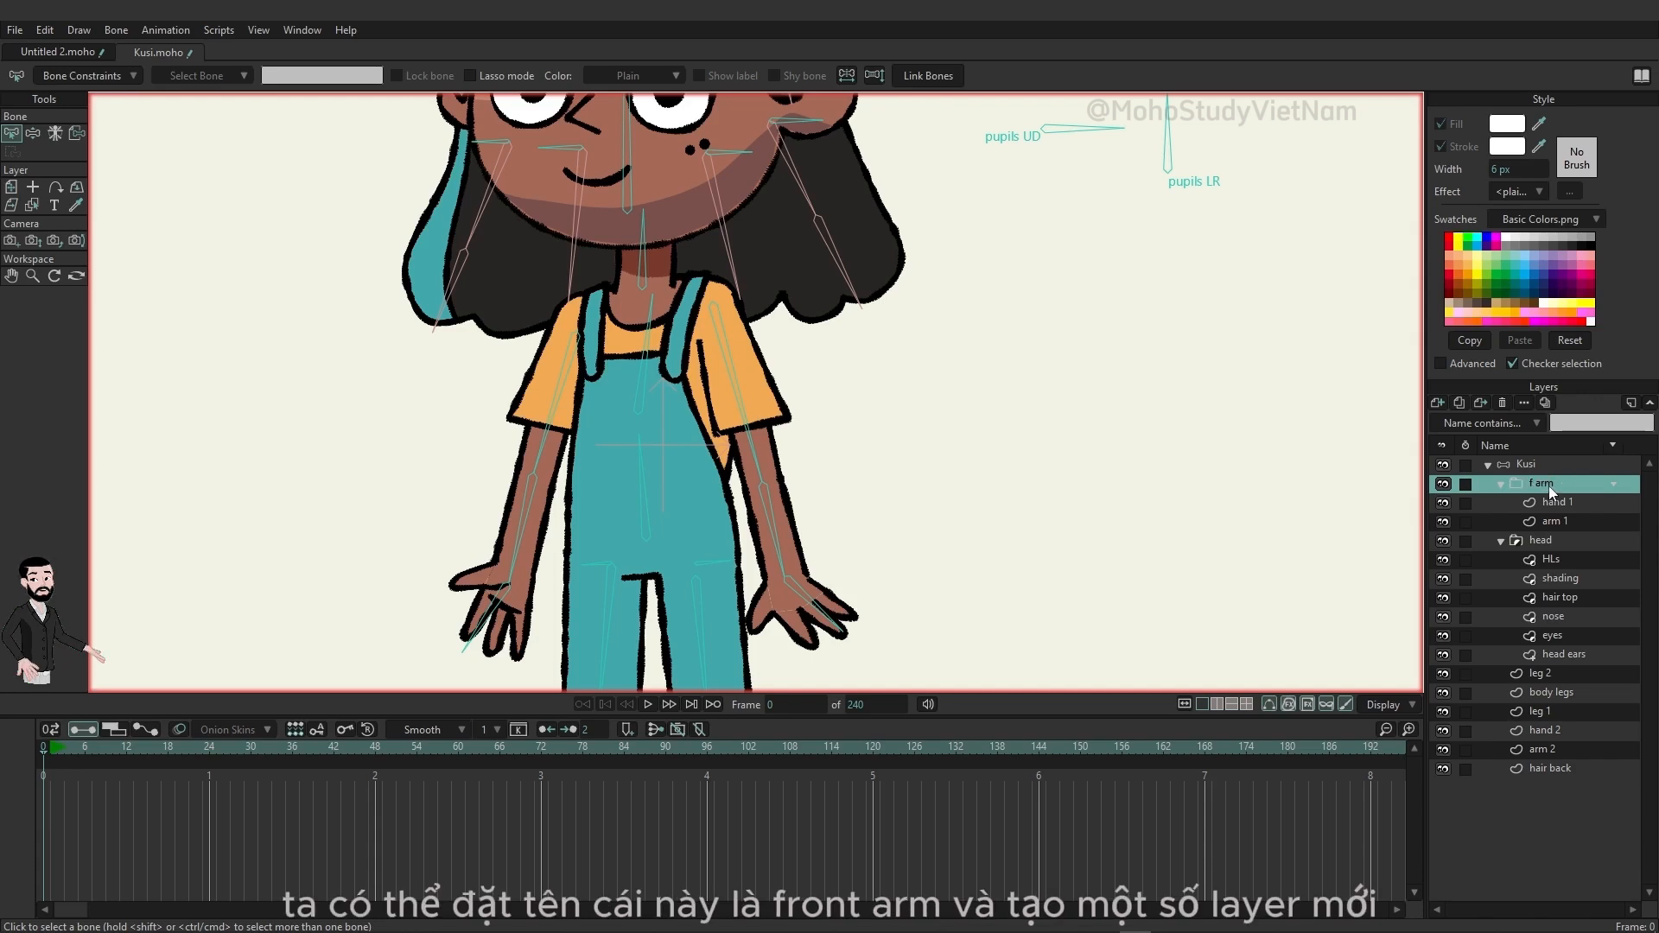
# Add a vector layer named "Sh" above hand 1 inside the f arm group.
pyautogui.click(1561, 502)
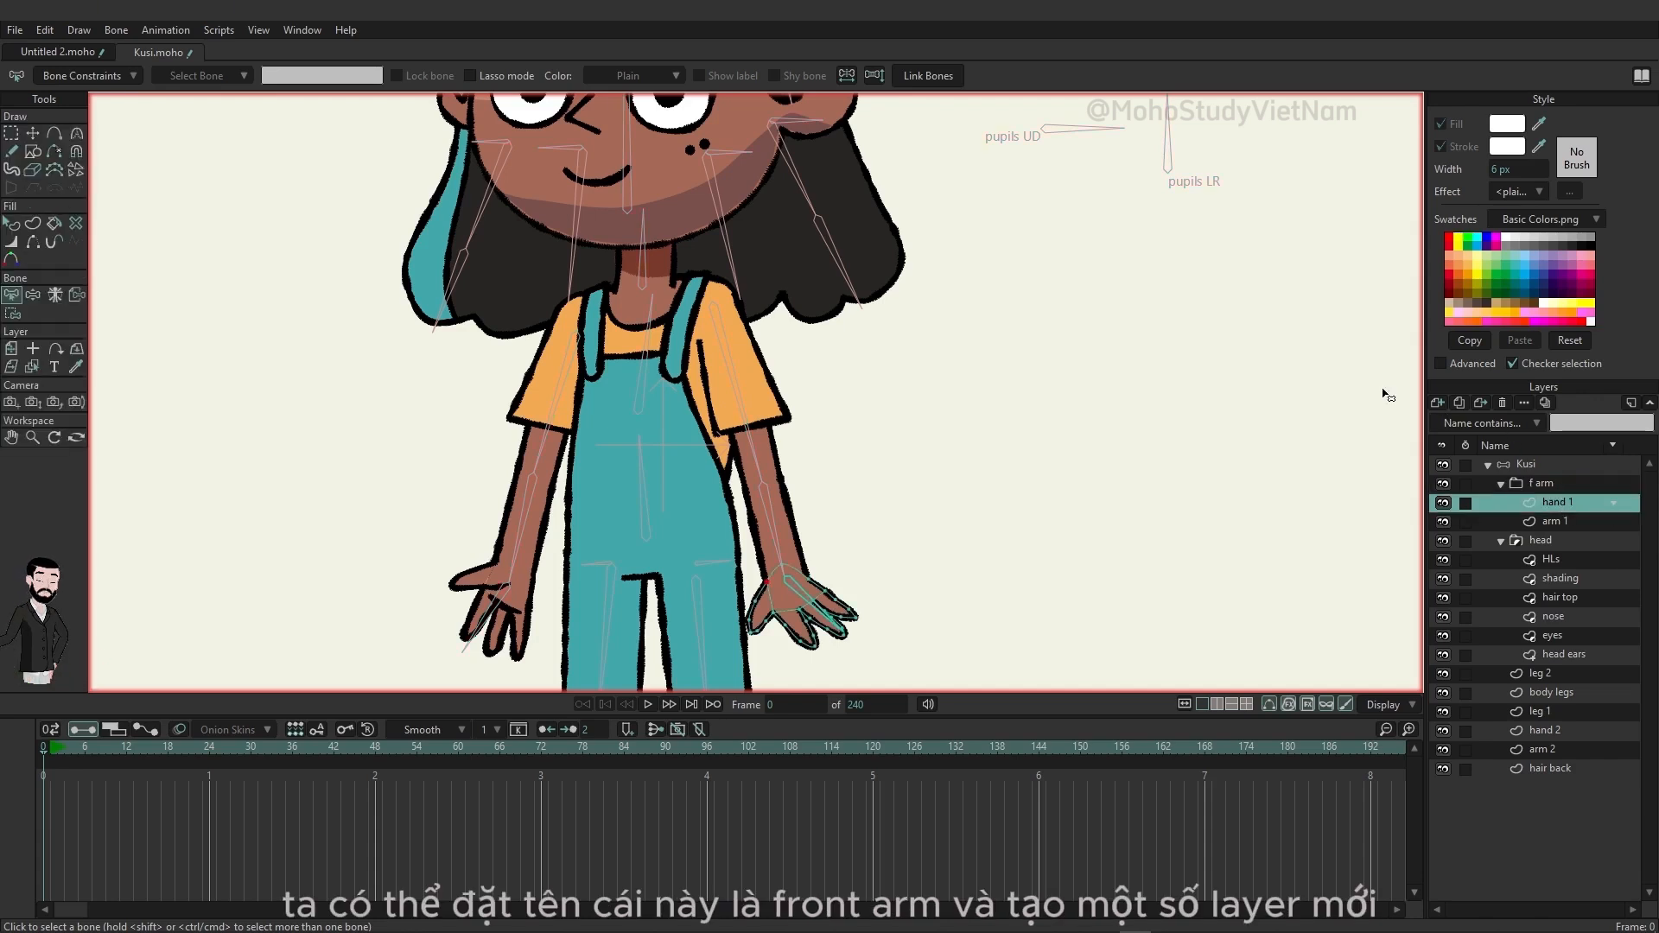
pyautogui.click(1437, 404)
pyautogui.click(1439, 416)
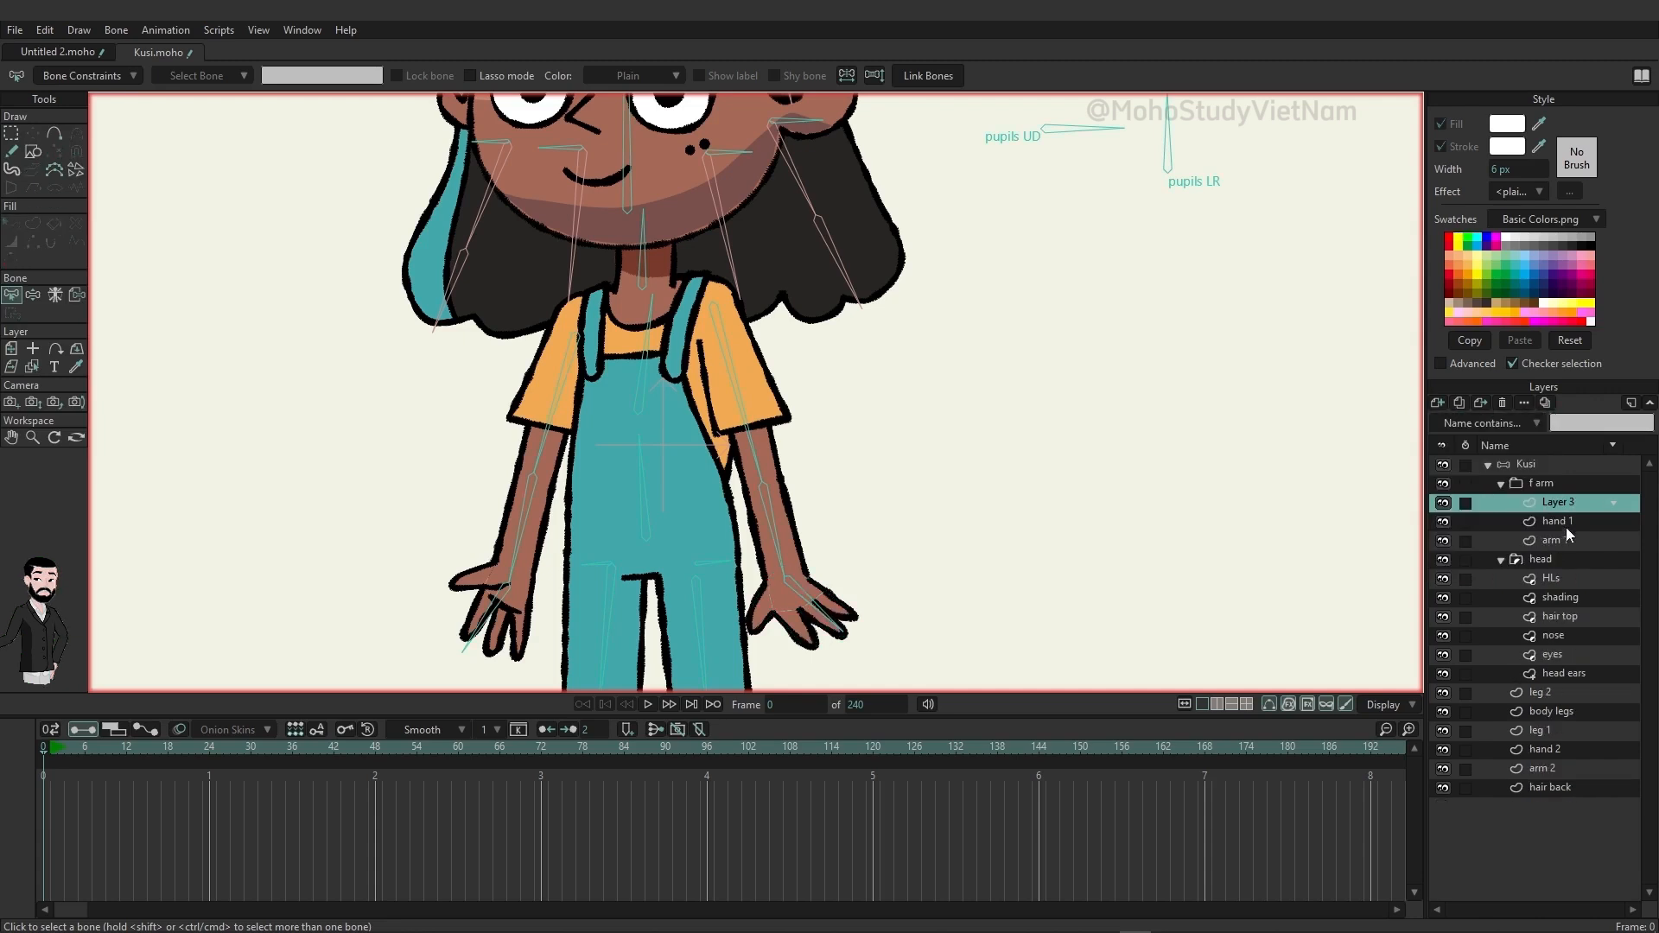
pyautogui.doubleClick(1561, 503)
pyautogui.write('Sh')
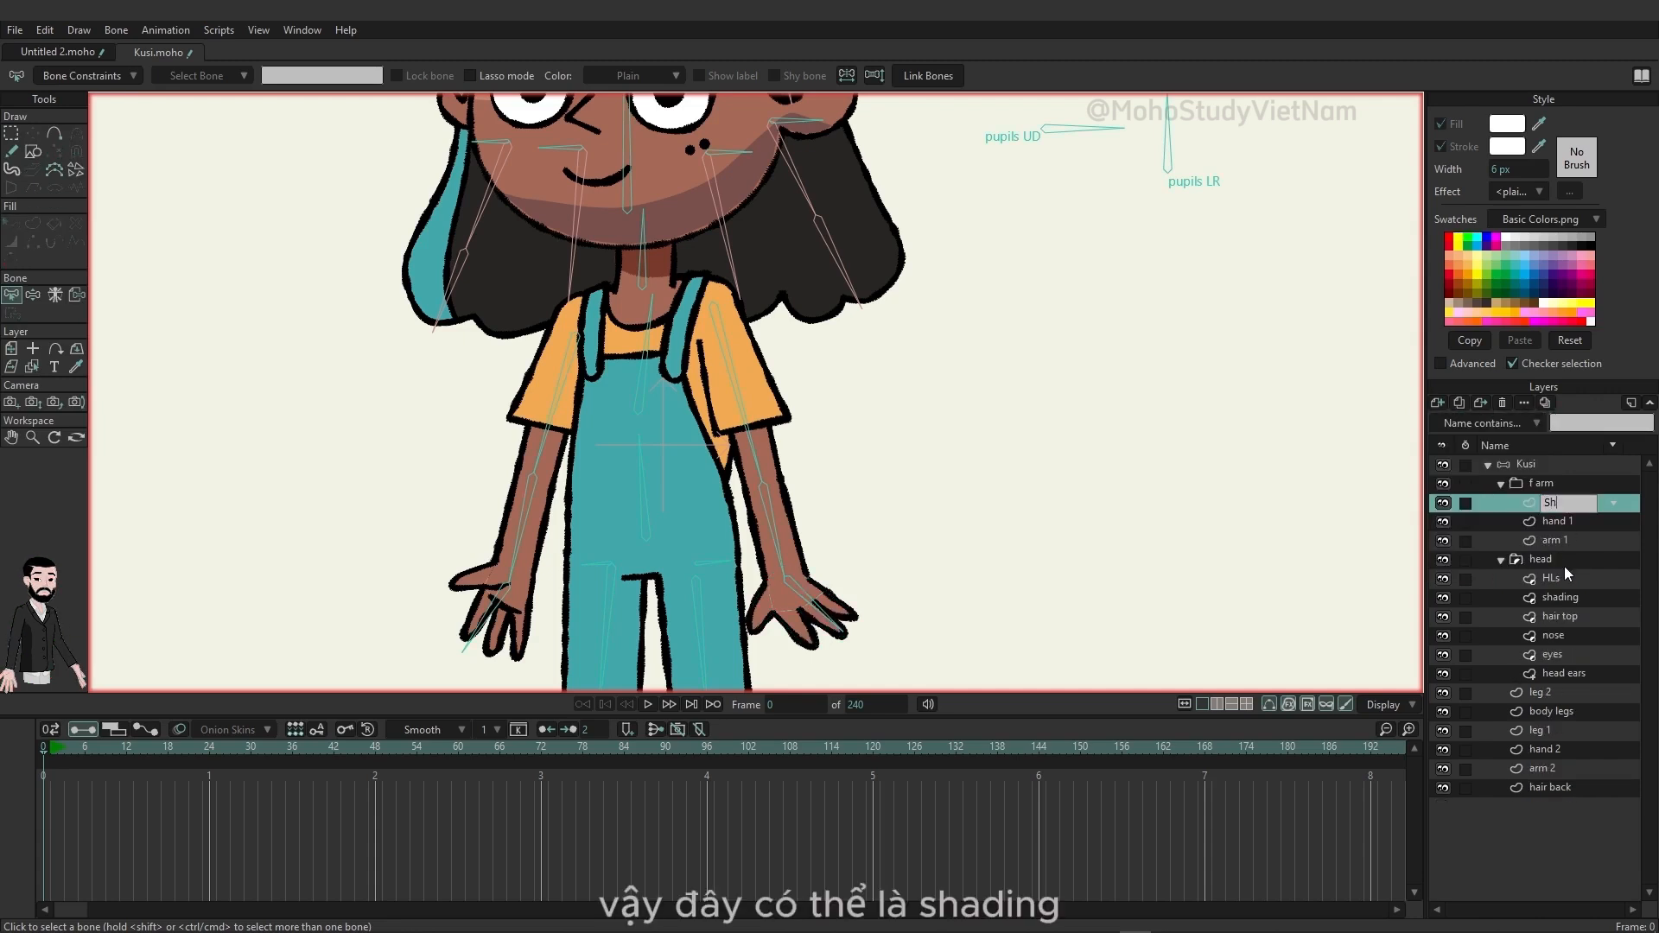
pyautogui.press('Return')
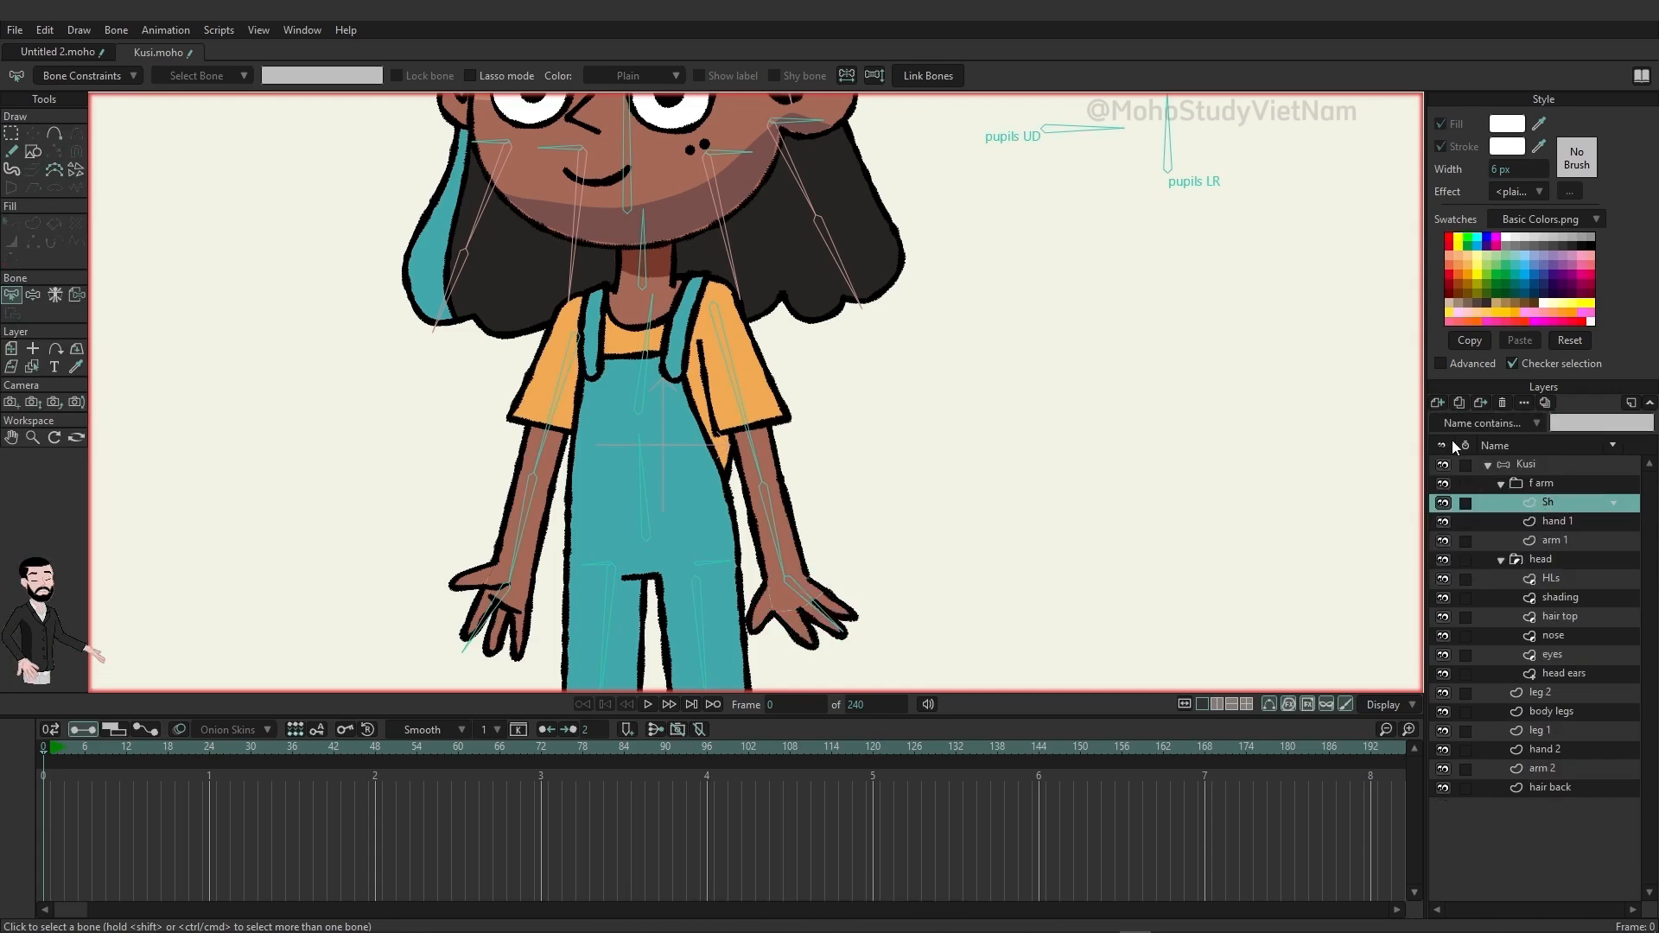
# Add a vector layer named "Hl" above Sh in the f arm group, and make Sh the active layer.
pyautogui.click(1435, 403)
pyautogui.click(1459, 421)
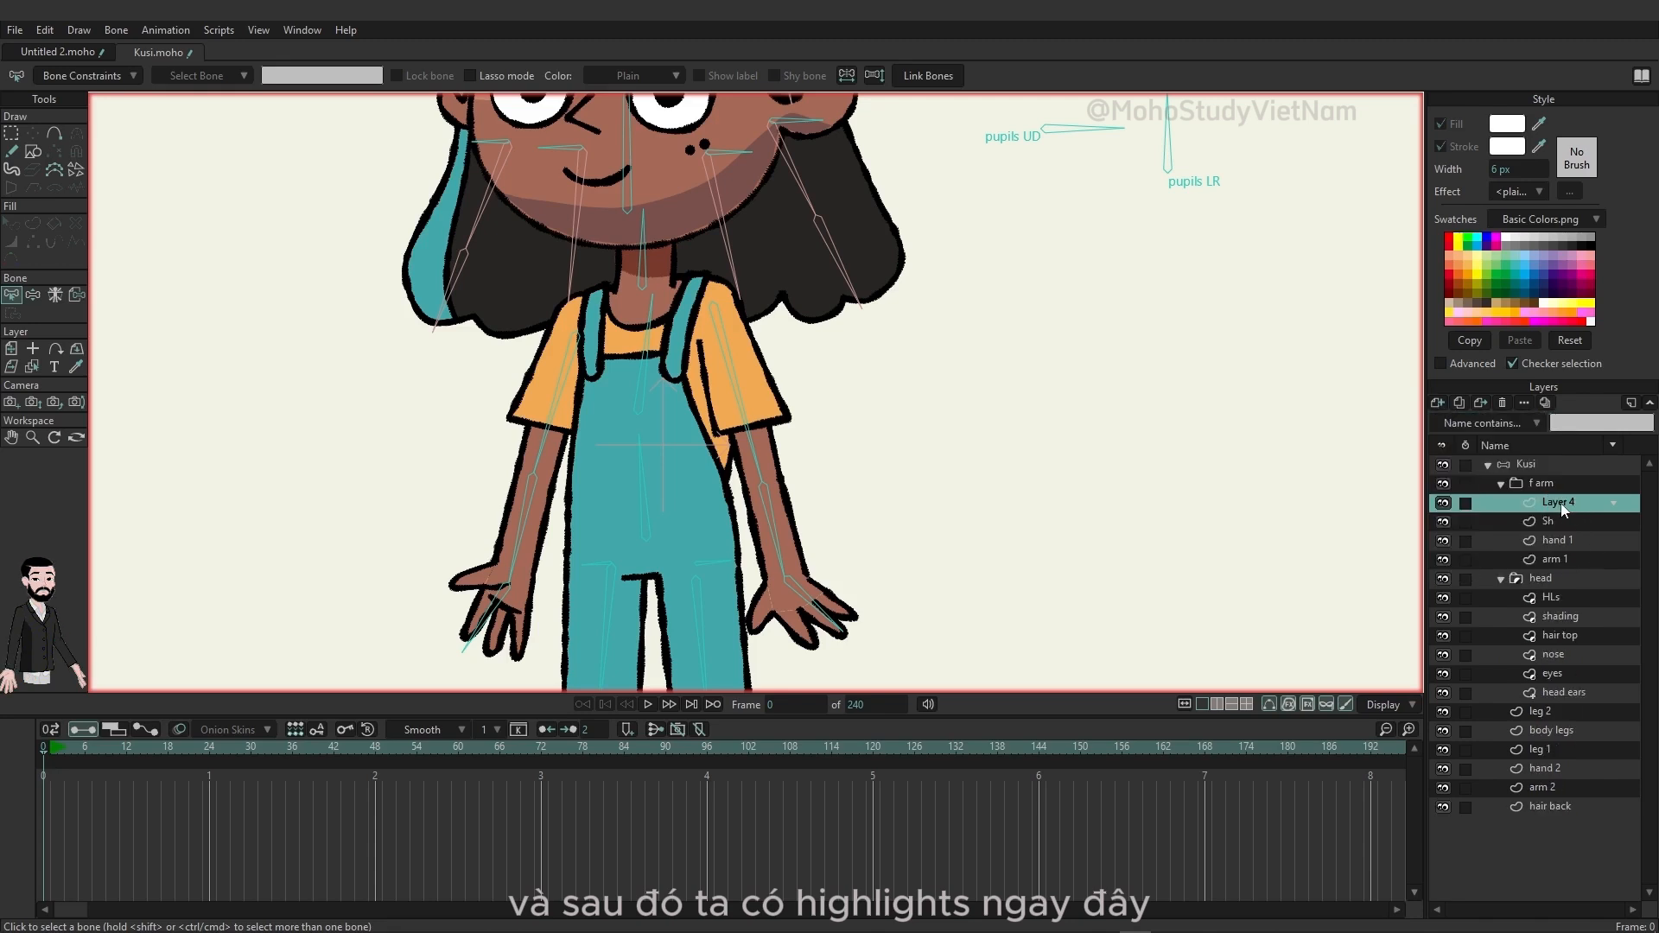
pyautogui.doubleClick(1558, 502)
pyautogui.write('H')
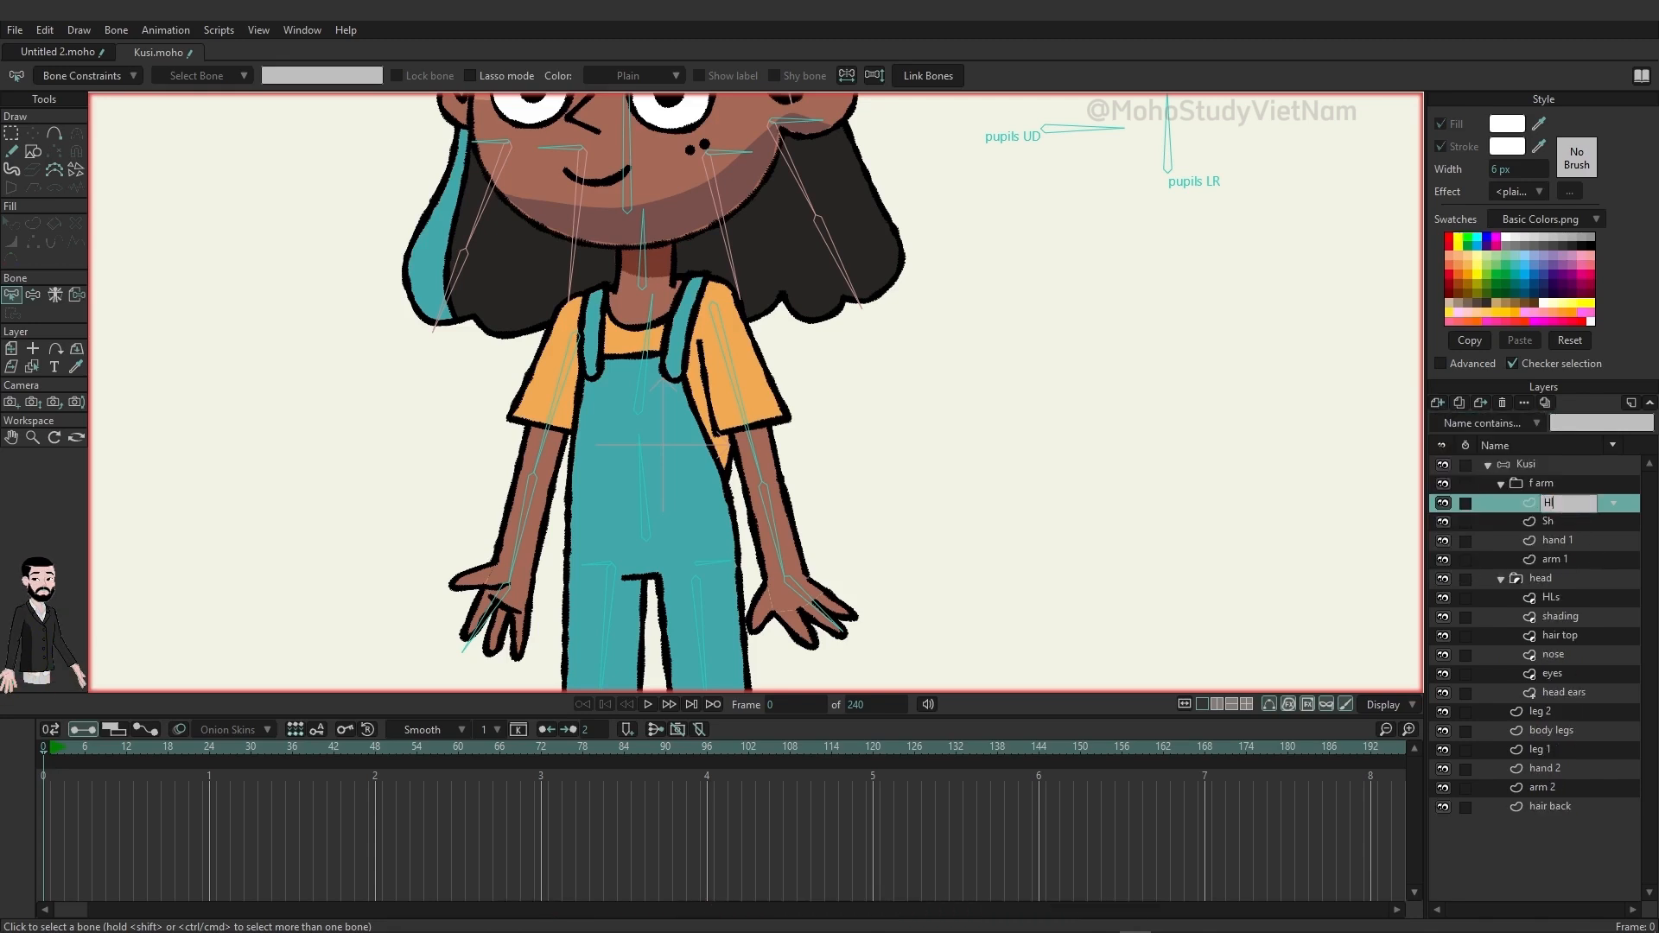
pyautogui.write('l')
pyautogui.press('Return')
pyautogui.click(1554, 519)
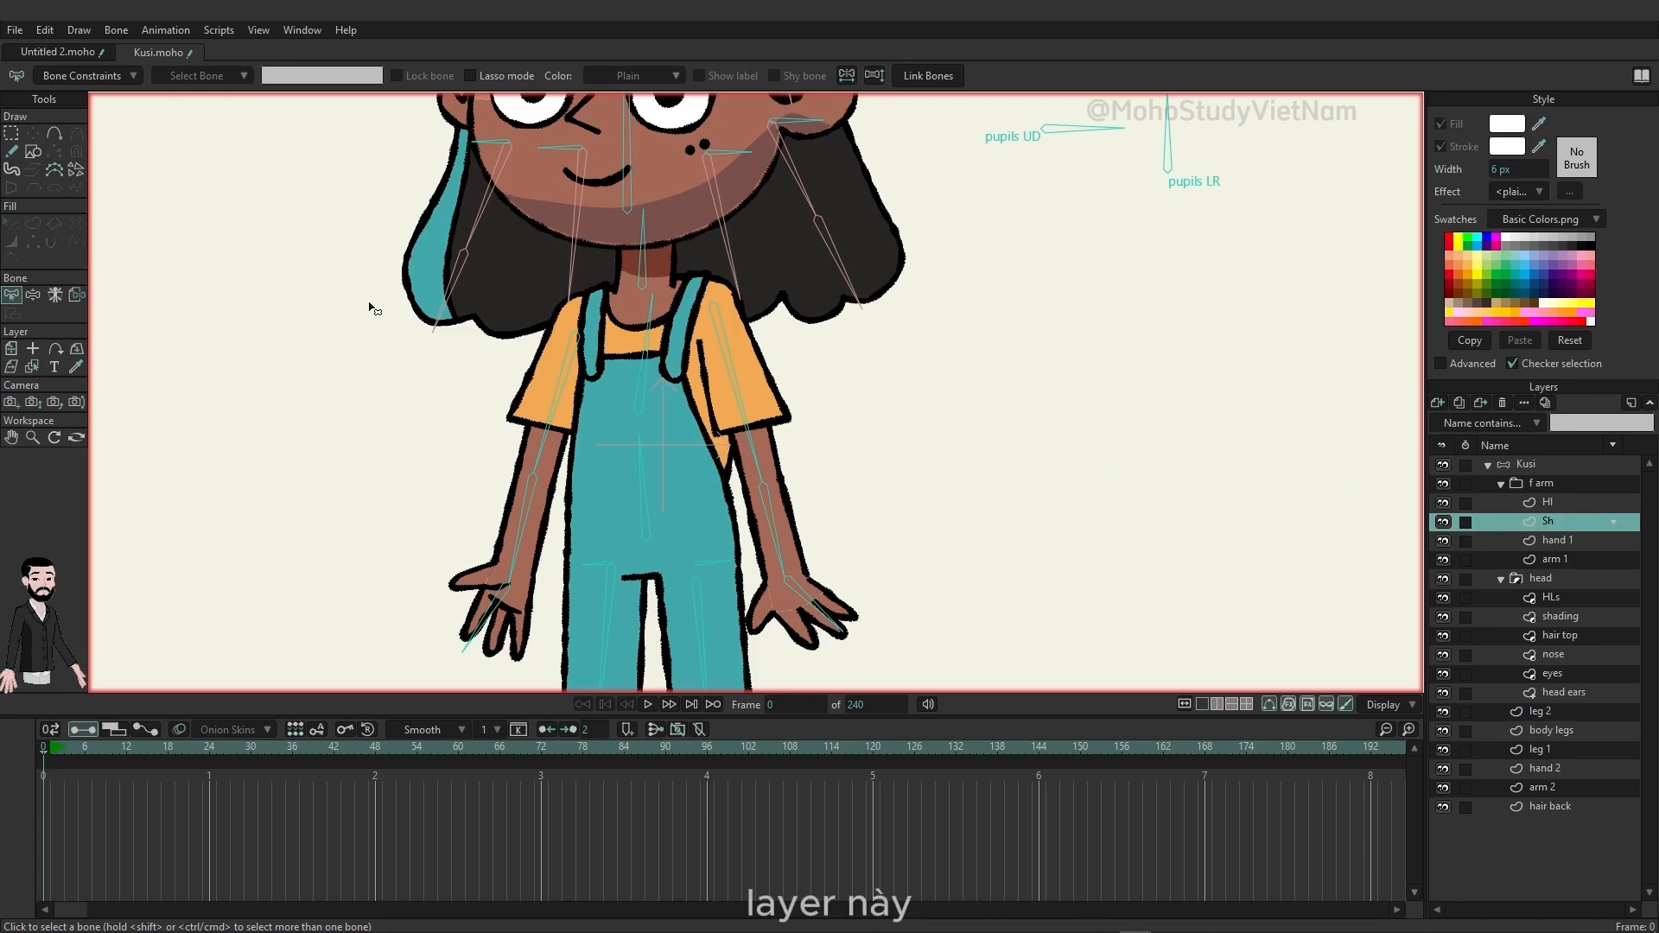
# Draw a closed curved outline on the Sh layer, covering the outer side of the front arm from the shoulder to below the hand.
pyautogui.click(53, 133)
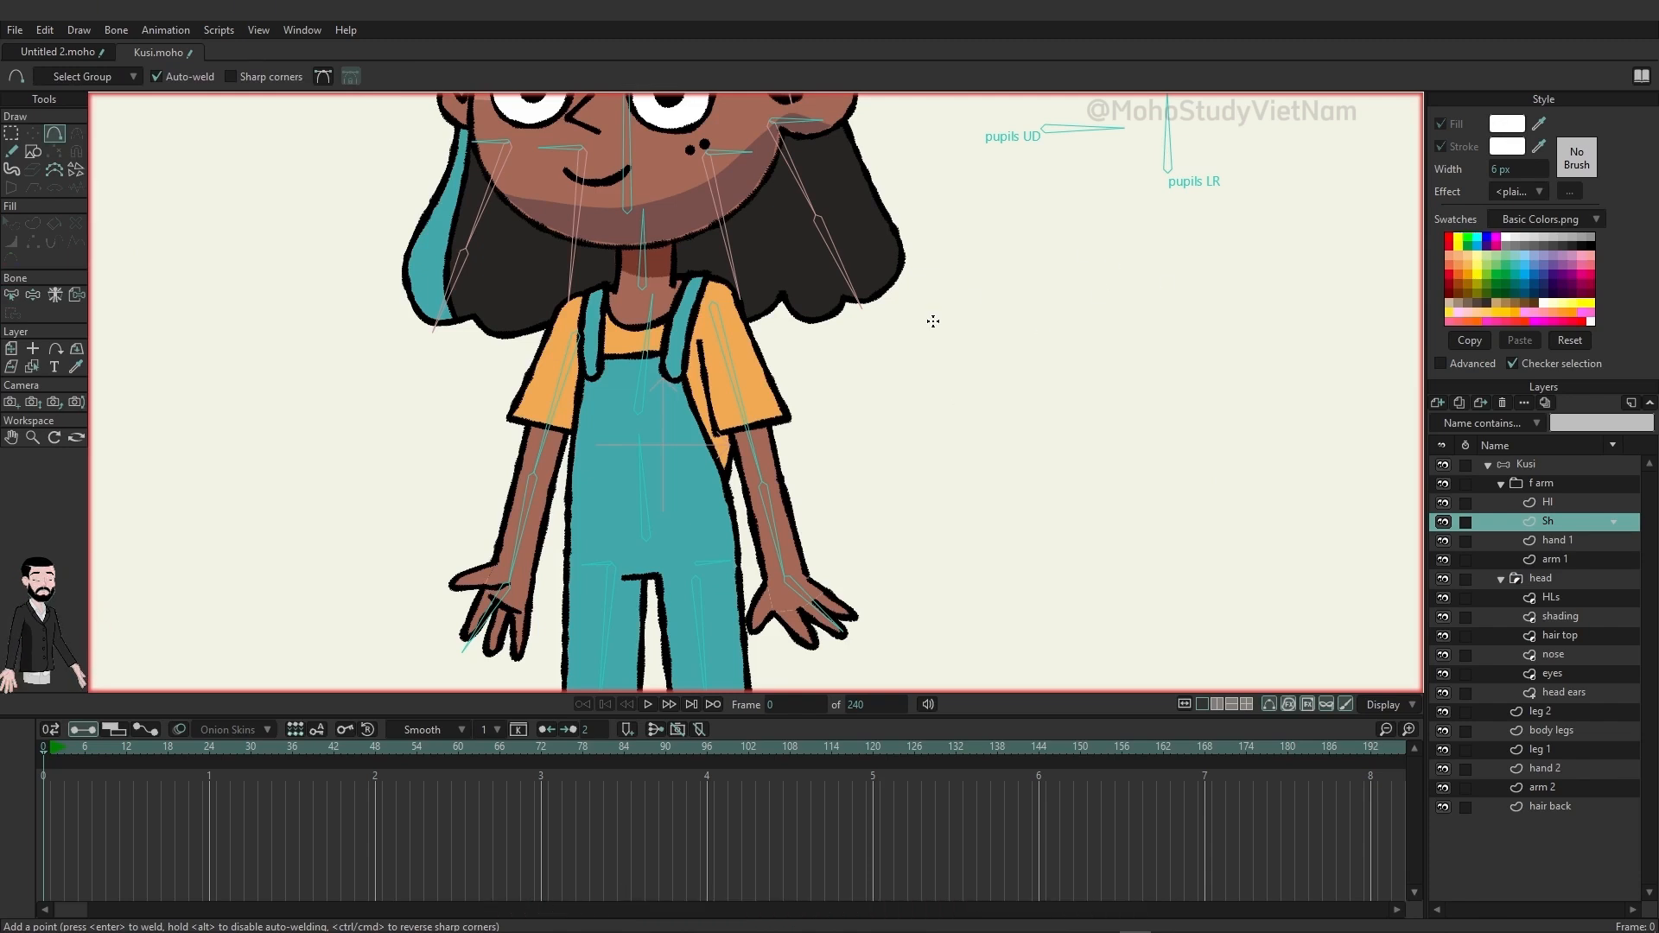
pyautogui.moveTo(923, 400); pyautogui.dragTo(891, 335)
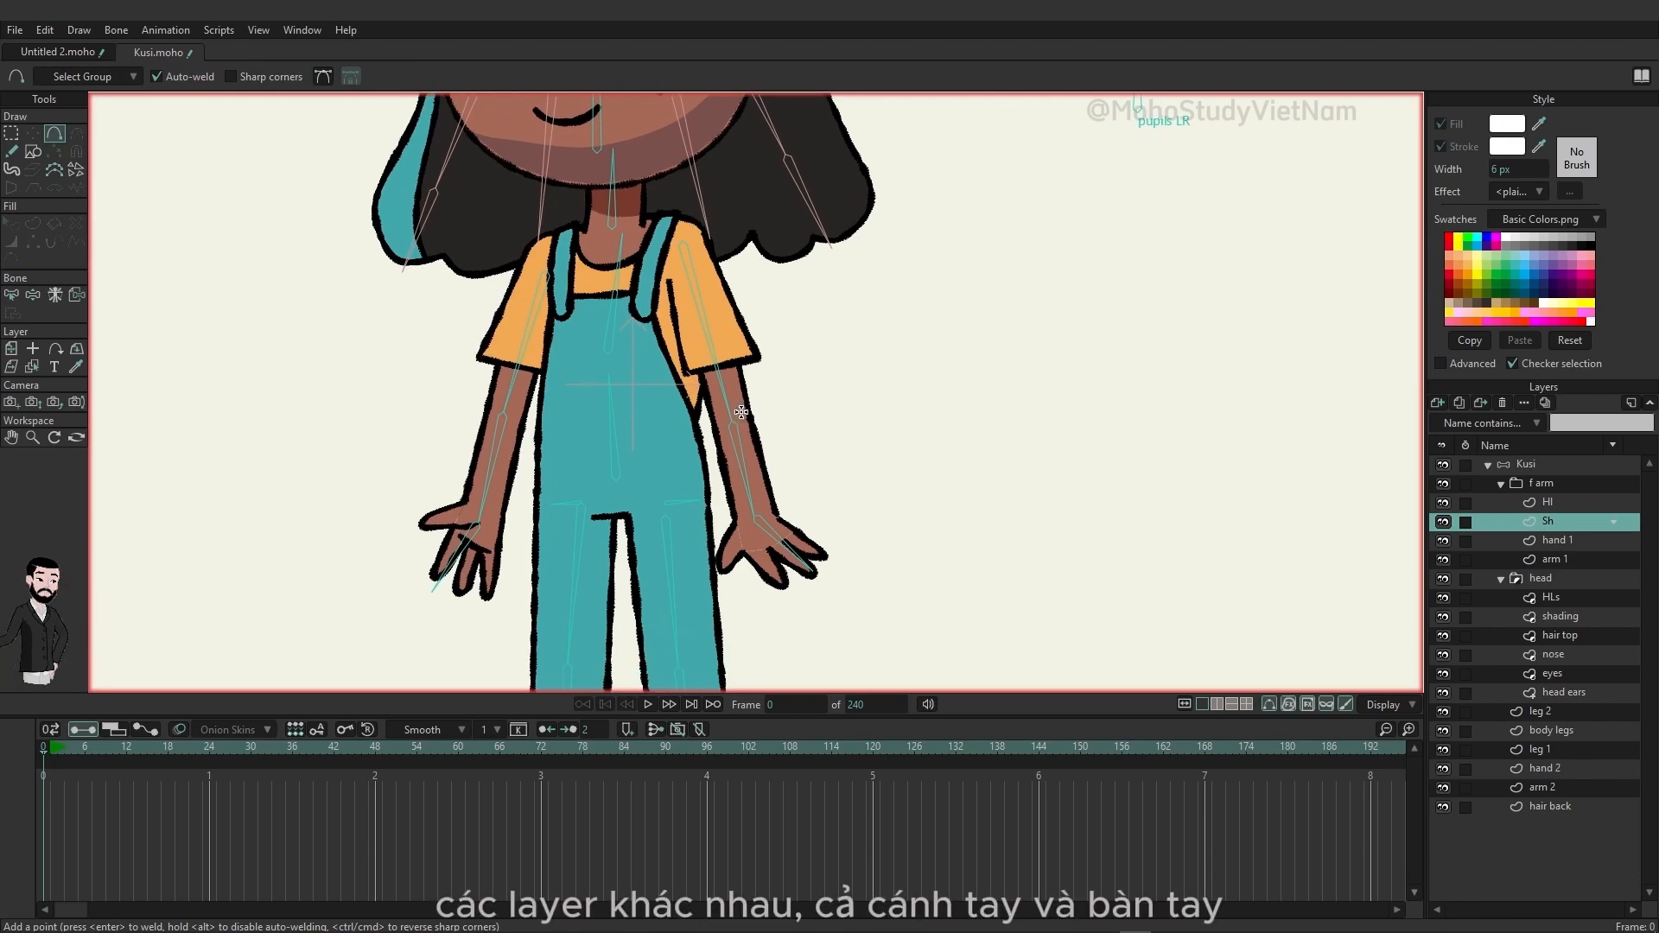
pyautogui.moveTo(691, 213)
pyautogui.mouseDown()
pyautogui.moveTo(761, 550)
pyautogui.moveTo(792, 595)
pyautogui.moveTo(861, 573)
pyautogui.moveTo(790, 380)
pyautogui.mouseUp()
pyautogui.moveTo(790, 380)
pyautogui.mouseDown()
pyautogui.moveTo(751, 225)
pyautogui.moveTo(693, 210)
pyautogui.mouseUp()
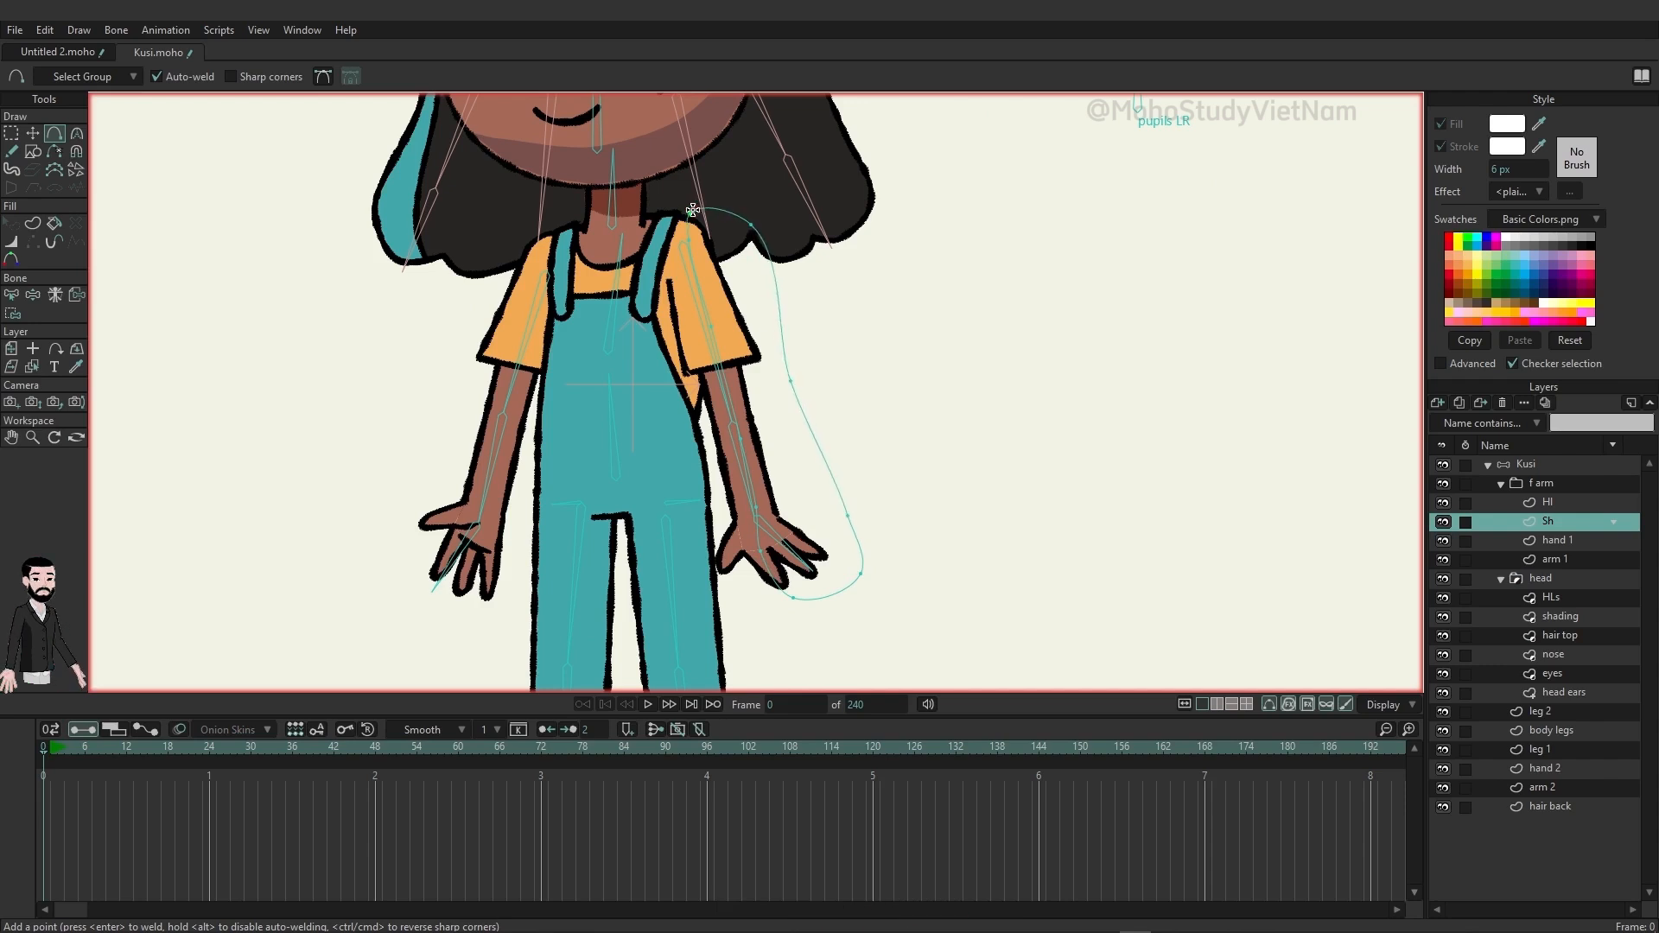
# Create a shape from the whole arm shading outline with a dark blue fill, #2B399E.
pyautogui.click(32, 223)
pyautogui.hotkey('ctrl', 'a')
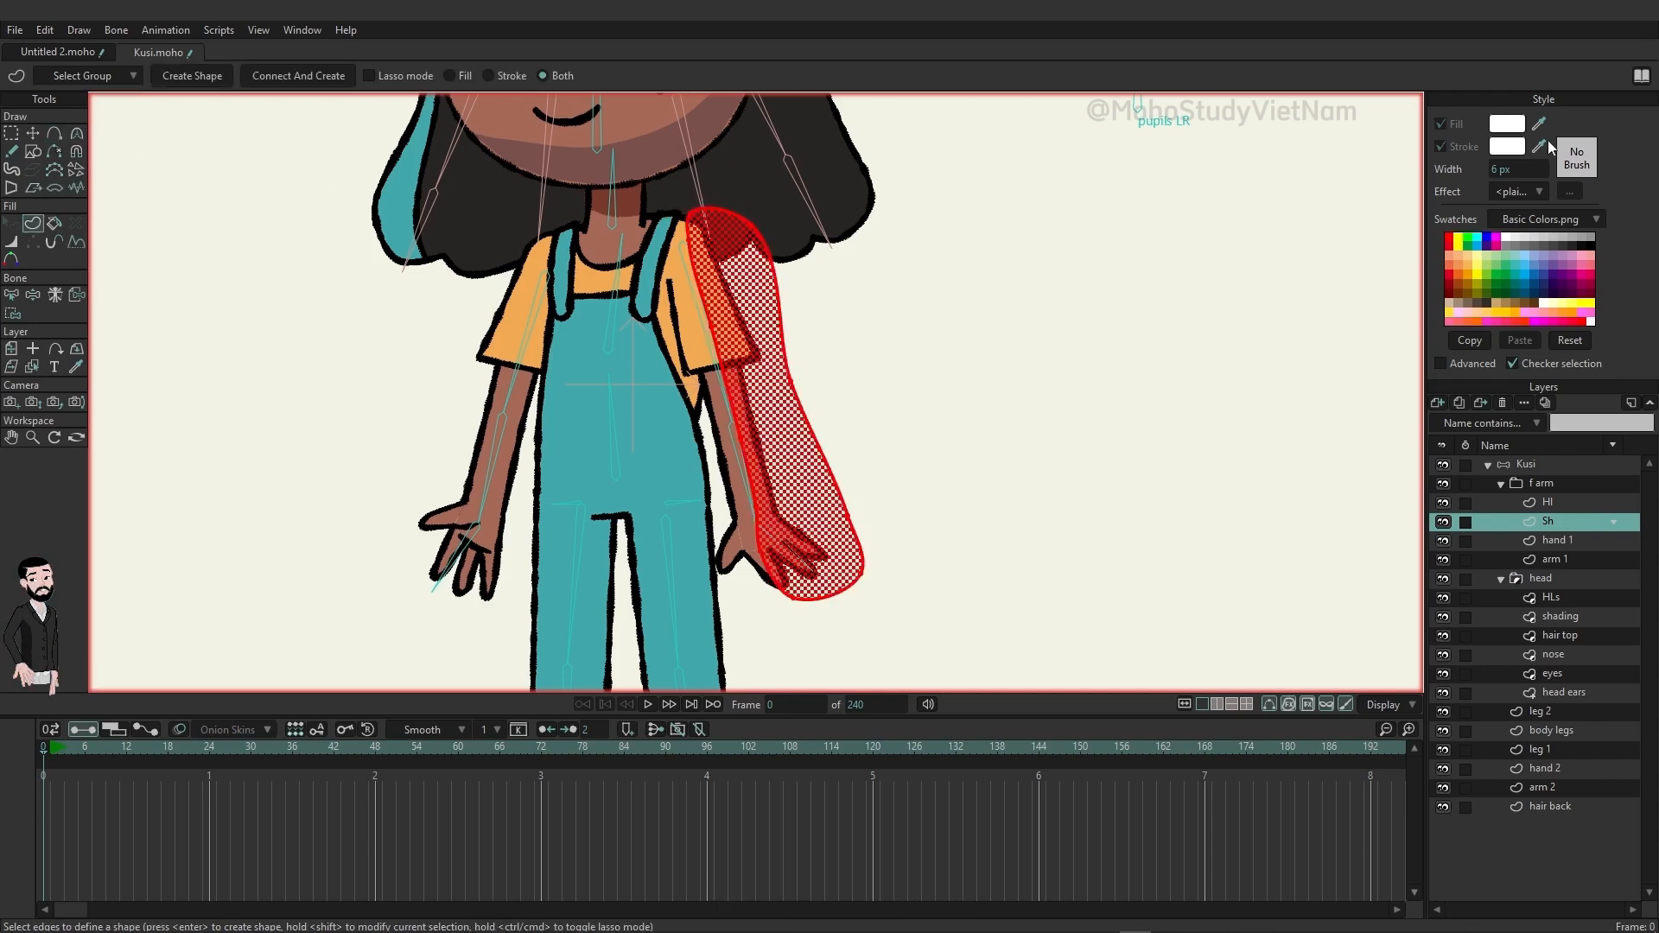
pyautogui.click(1507, 123)
pyautogui.click(895, 443)
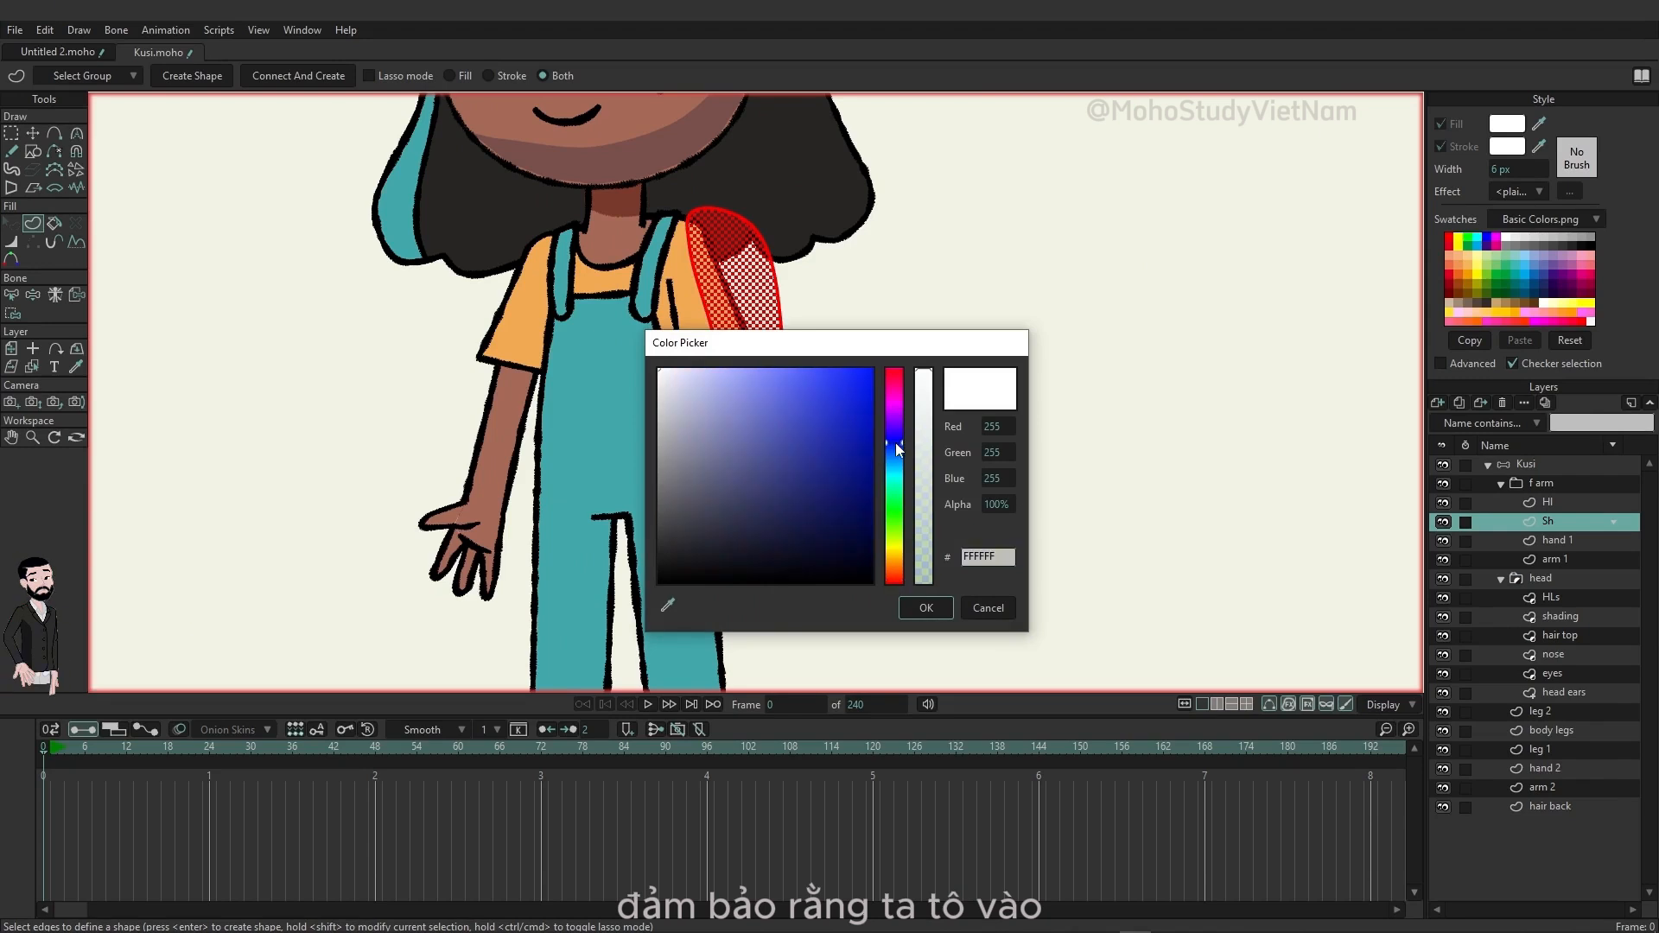
pyautogui.moveTo(855, 453); pyautogui.dragTo(821, 461)
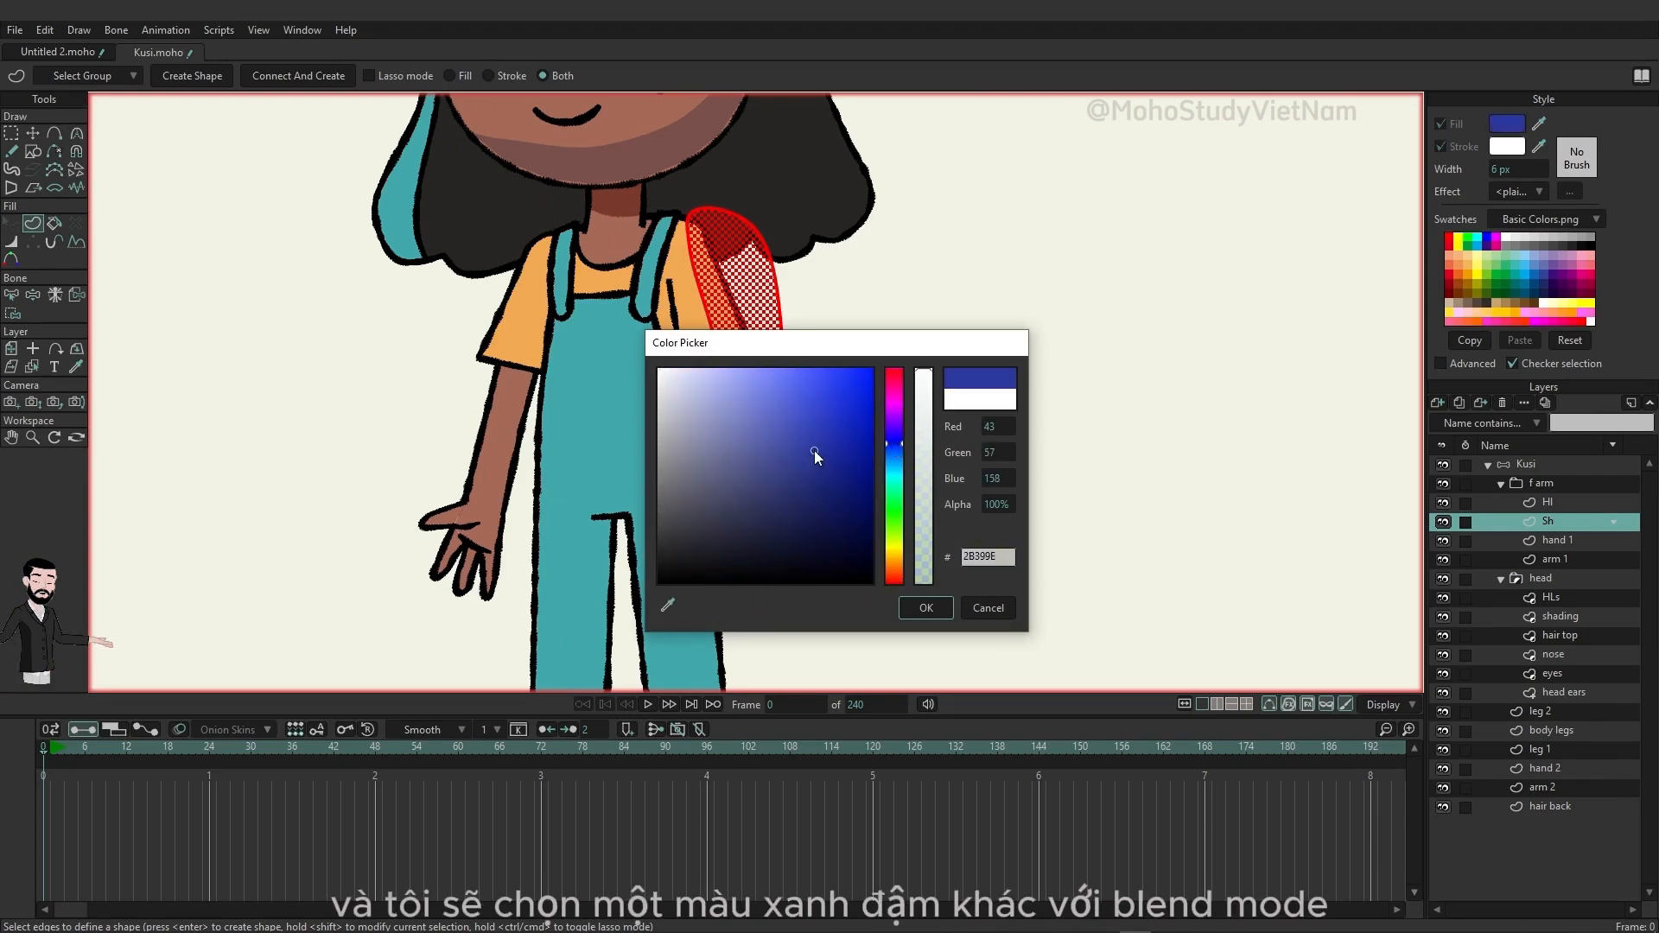
pyautogui.click(918, 613)
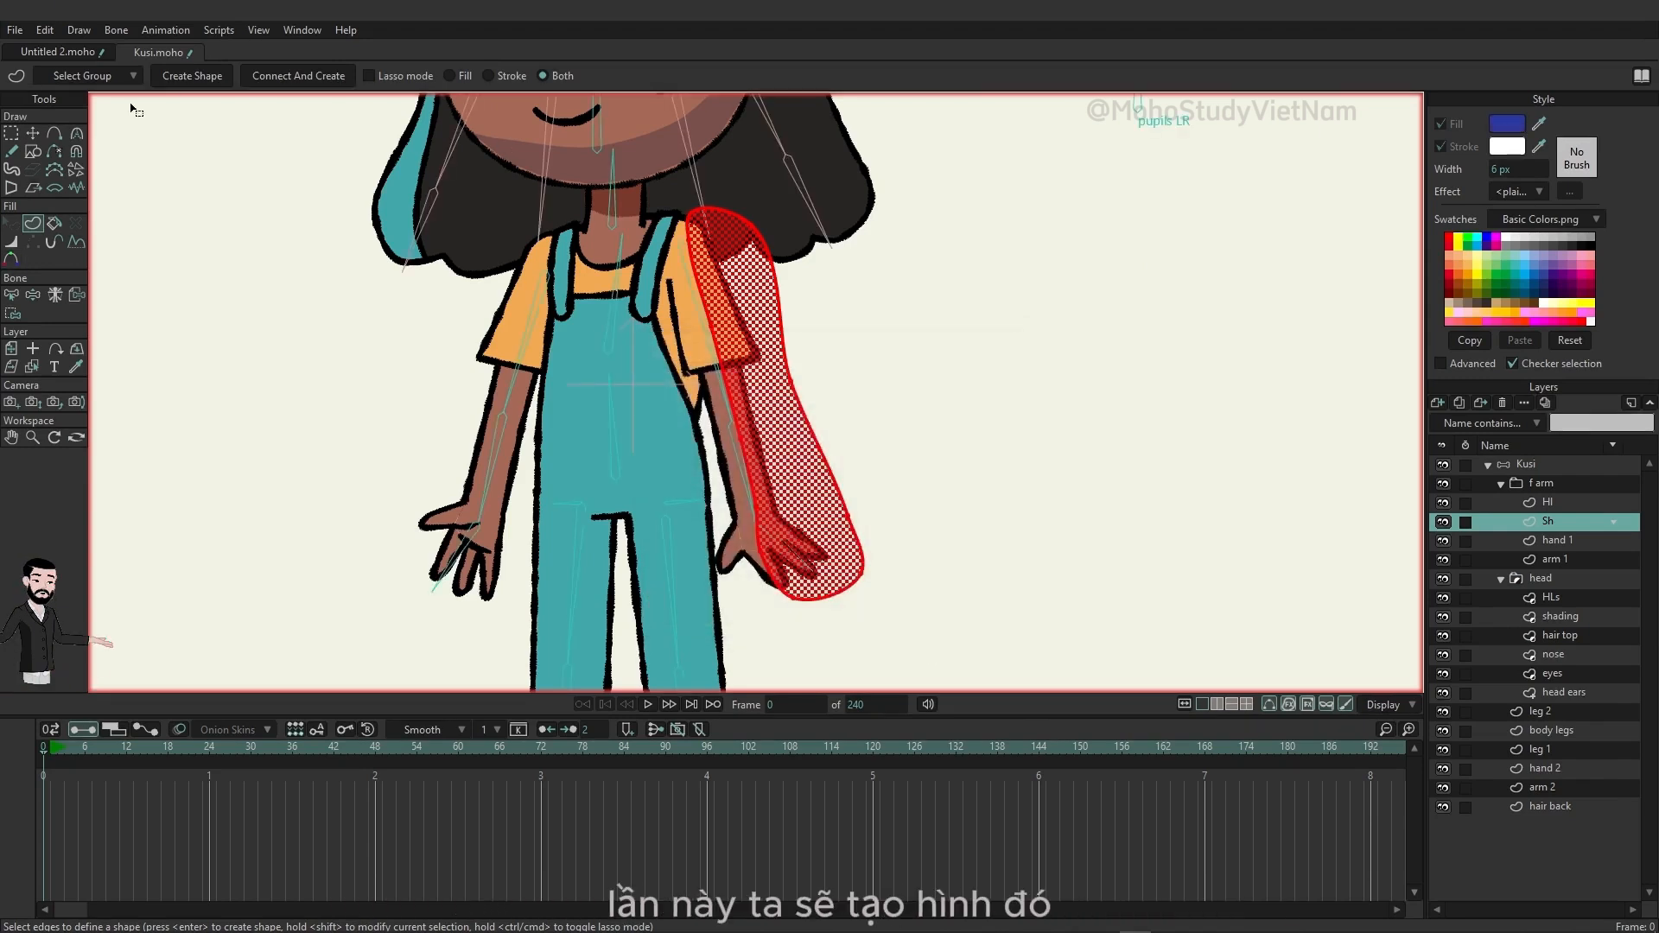
pyautogui.click(187, 75)
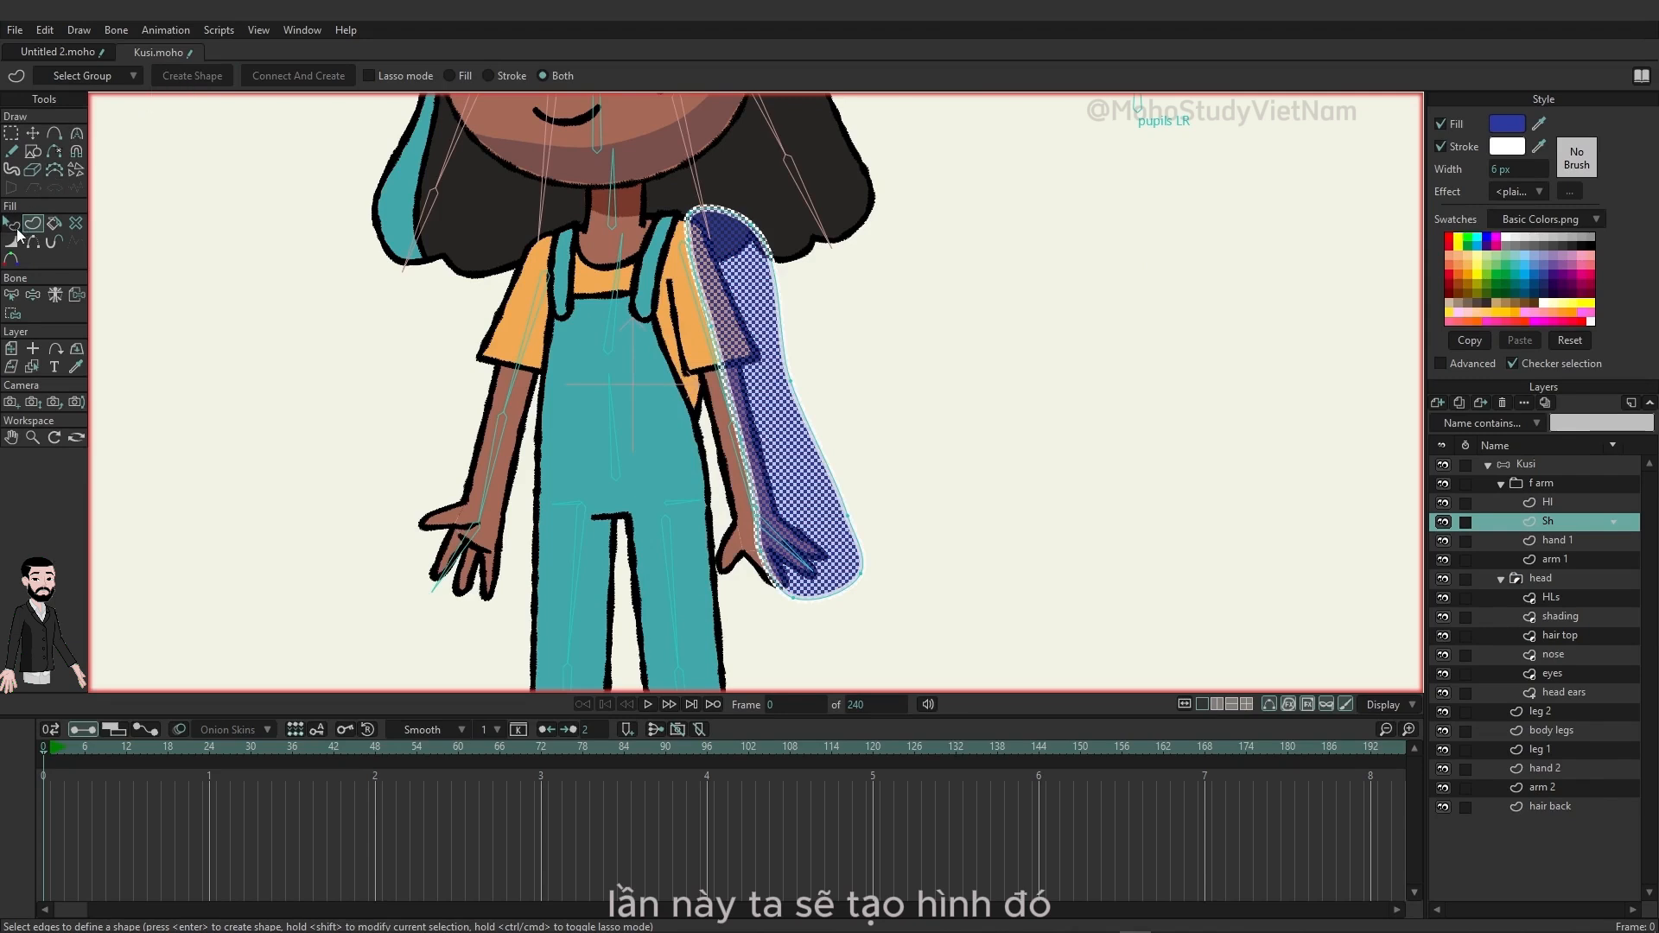
# Turn off the stroke of the blue arm shading shape and deselect it.
pyautogui.click(12, 224)
pyautogui.click(157, 78)
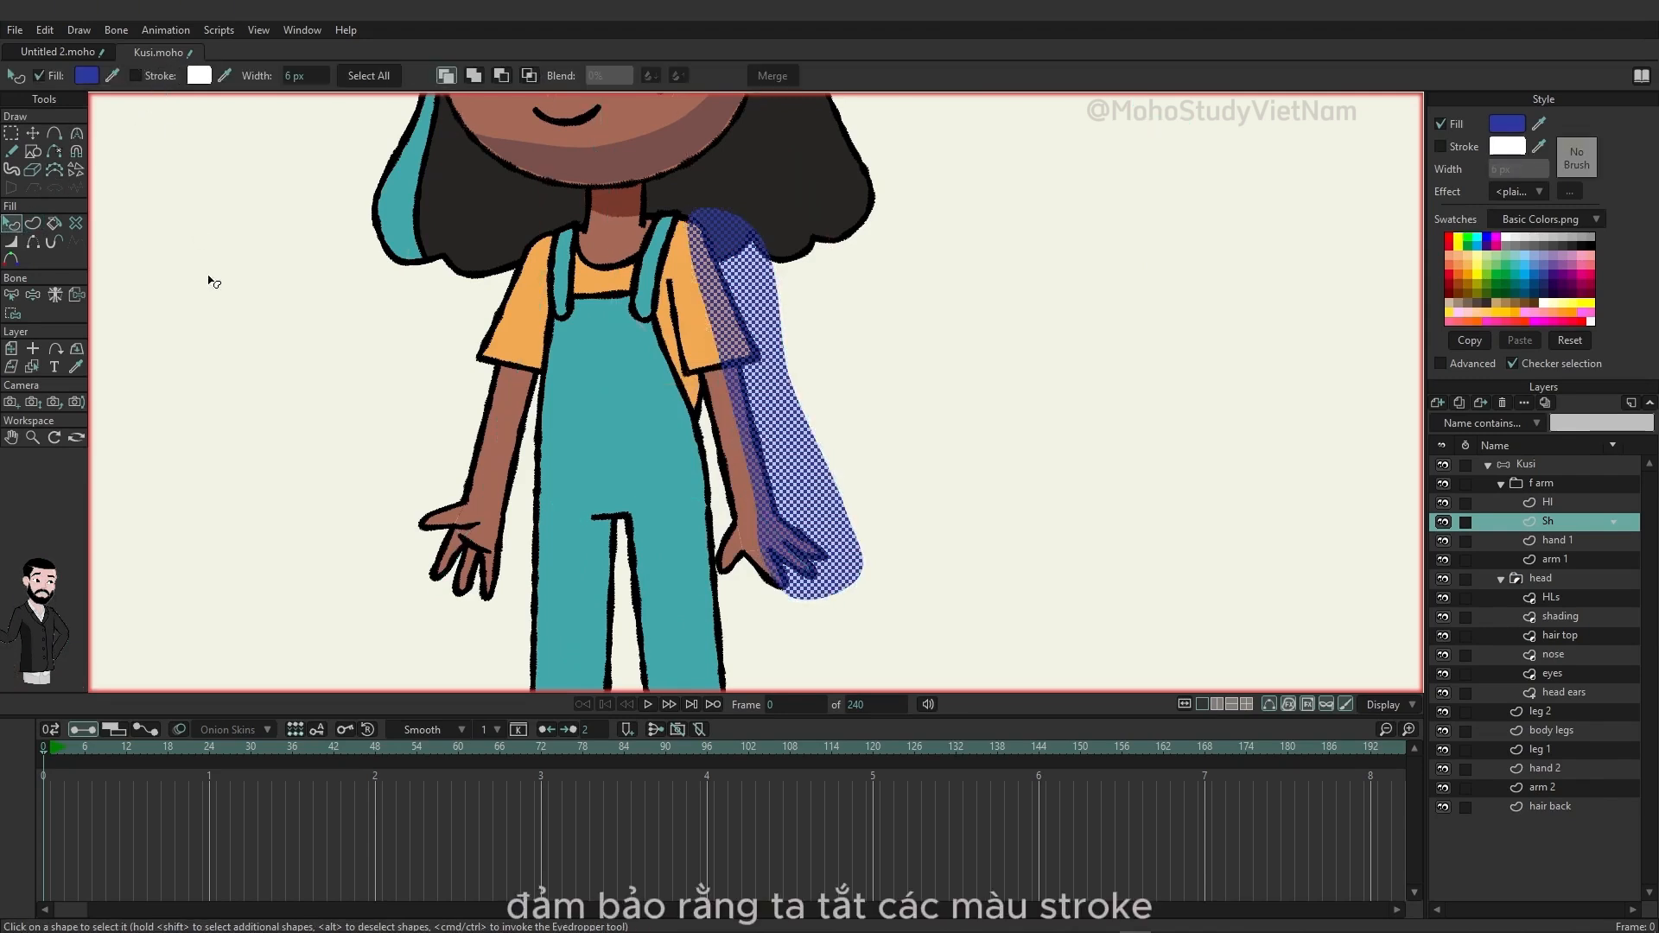
pyautogui.click(221, 312)
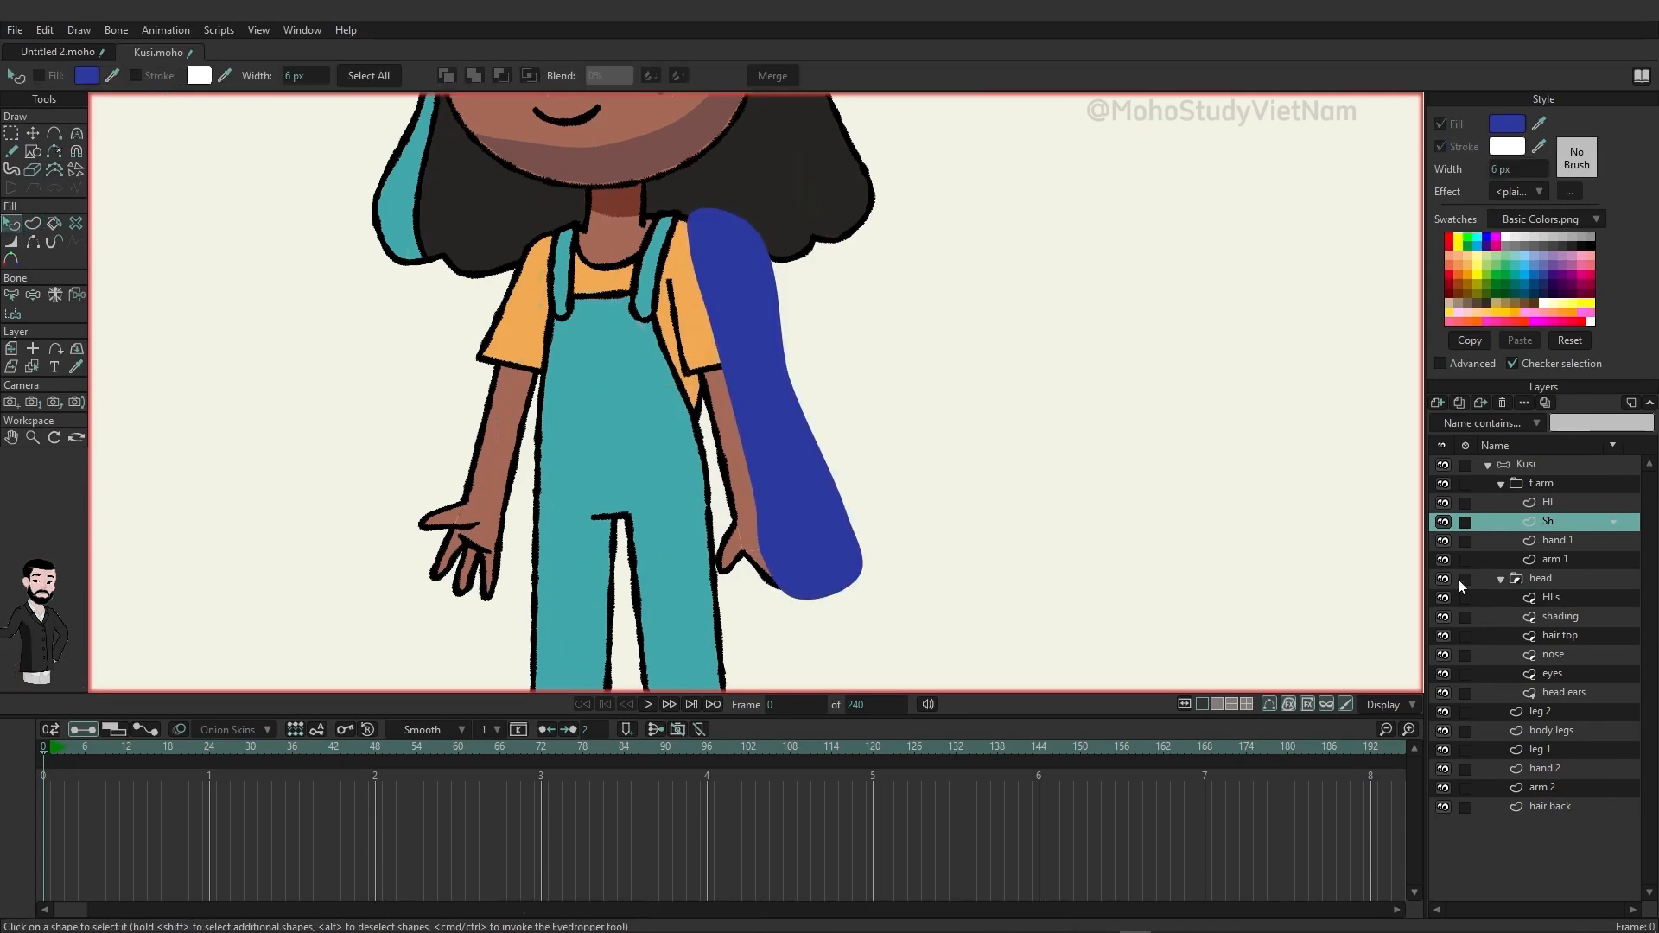
# Draw a narrow closed highlight outline on the Hl layer along the inner side of the front arm, from the shoulder to the wrist.
pyautogui.click(1571, 505)
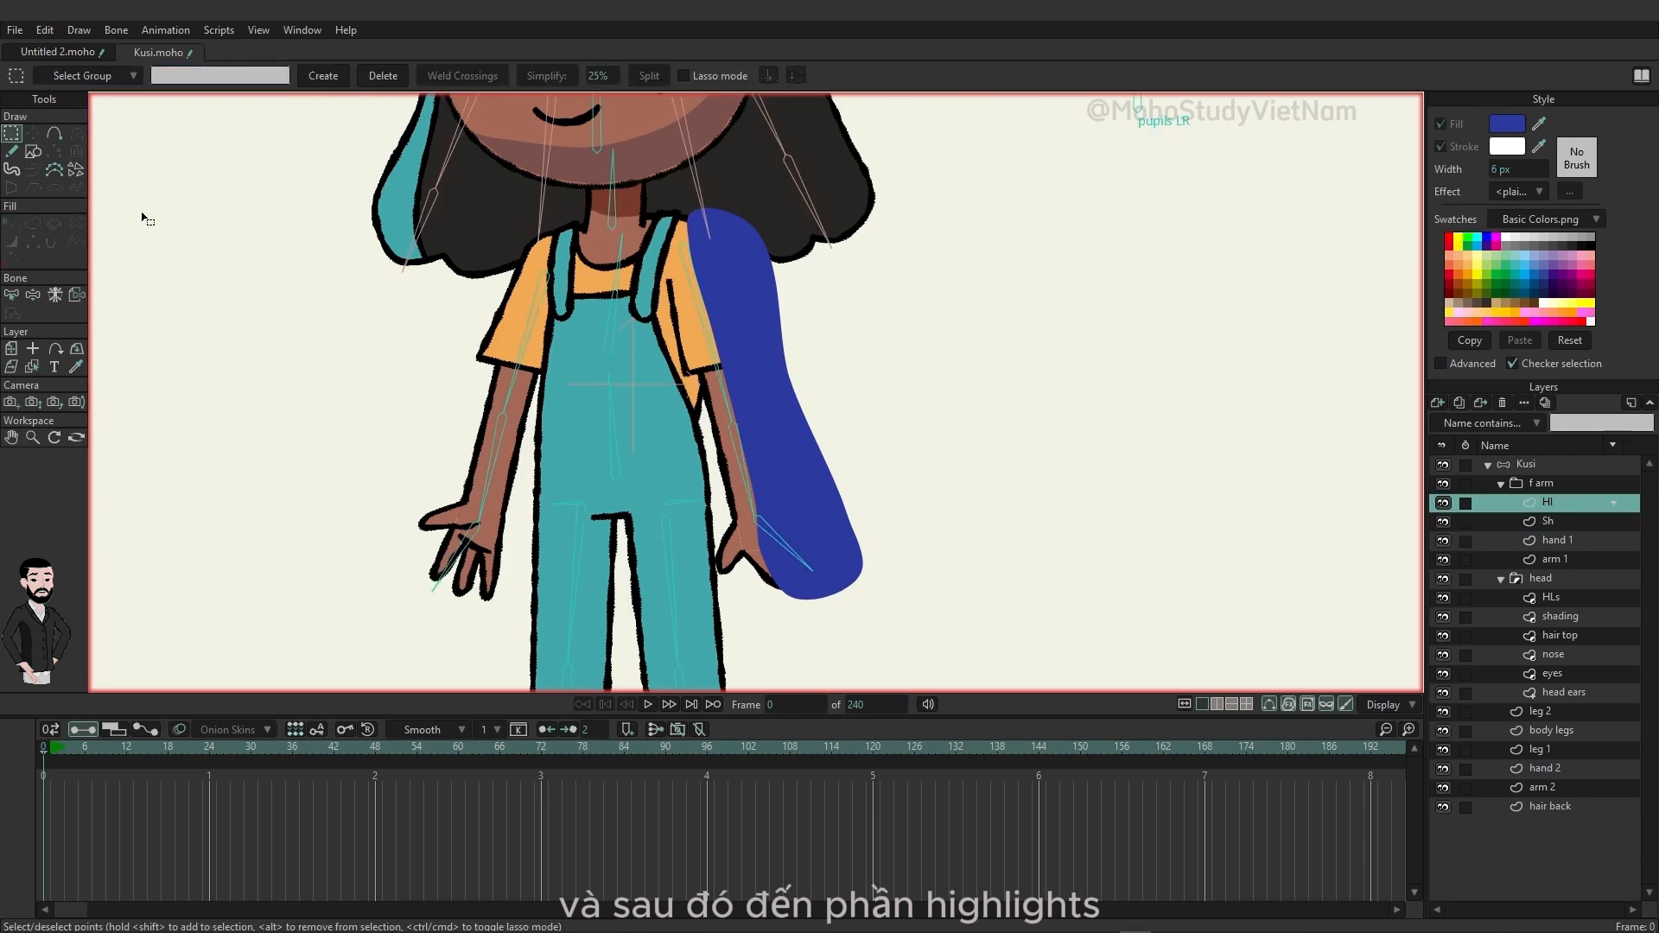
pyautogui.click(54, 133)
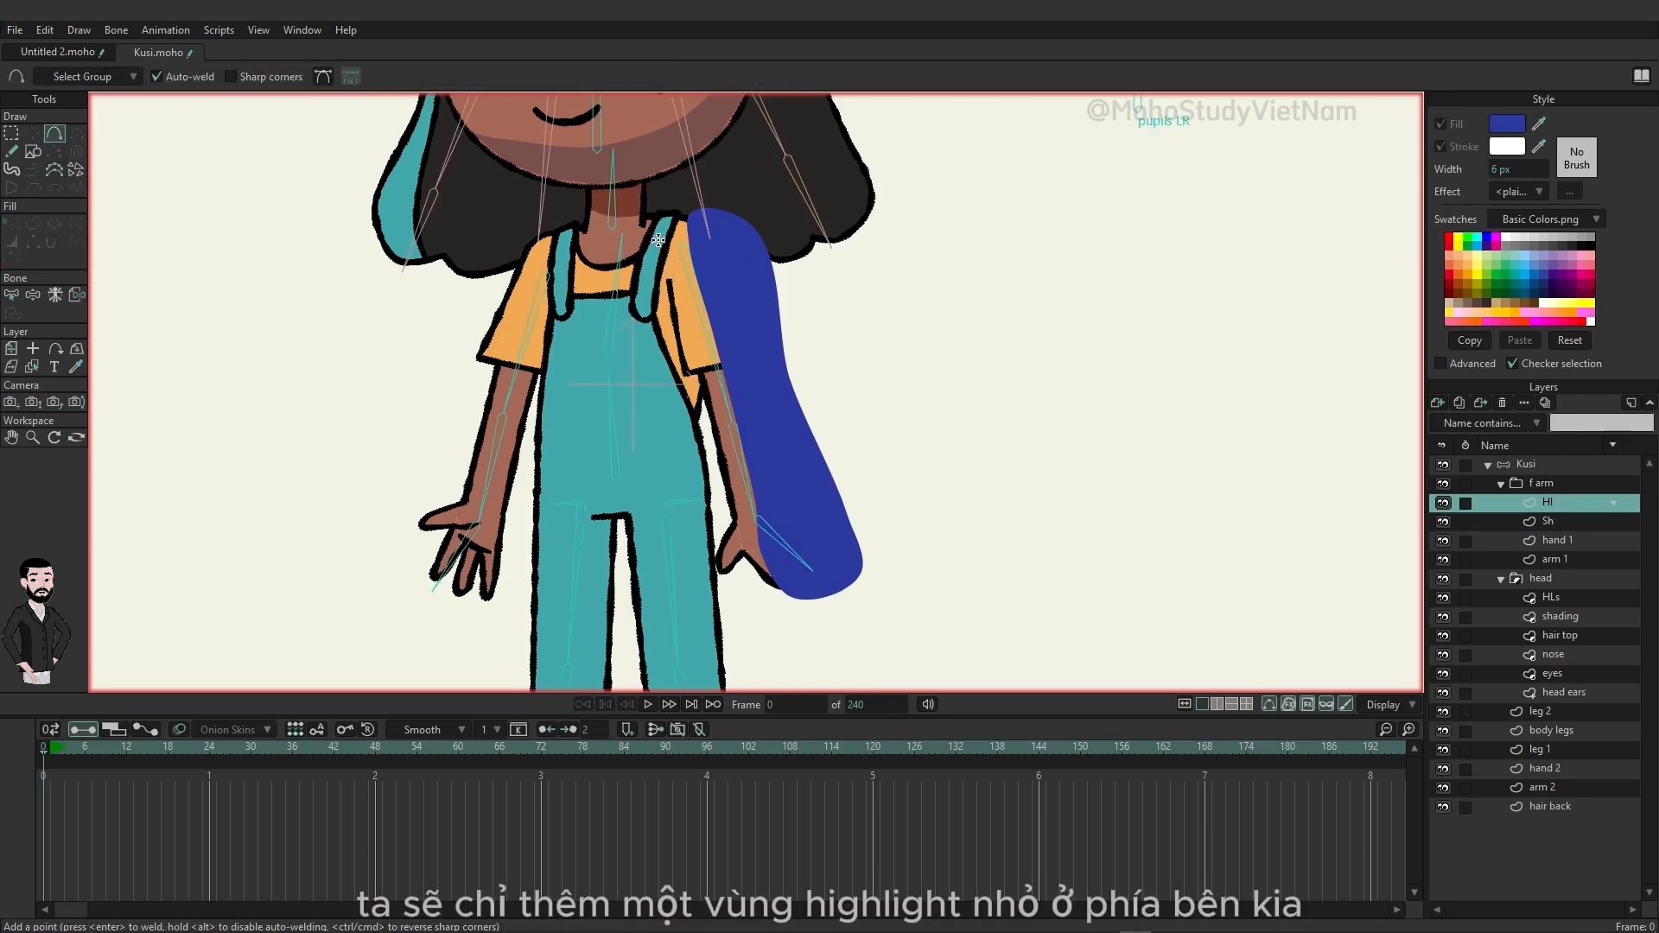
pyautogui.moveTo(642, 199); pyautogui.dragTo(678, 274)
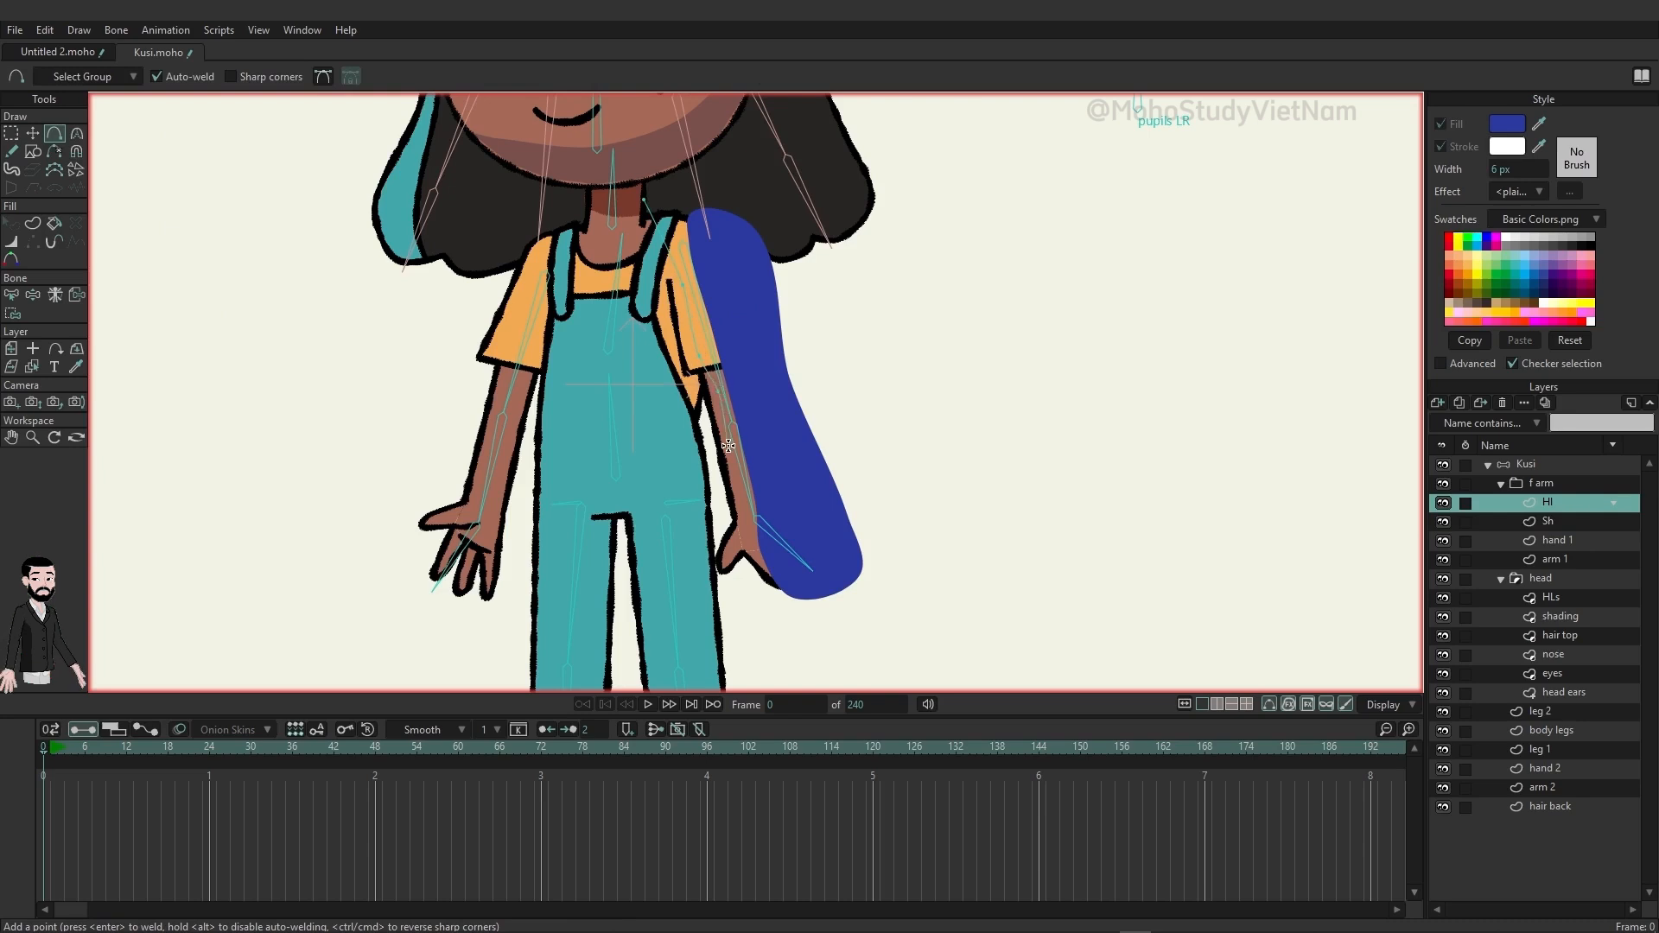
pyautogui.moveTo(733, 447); pyautogui.dragTo(743, 505)
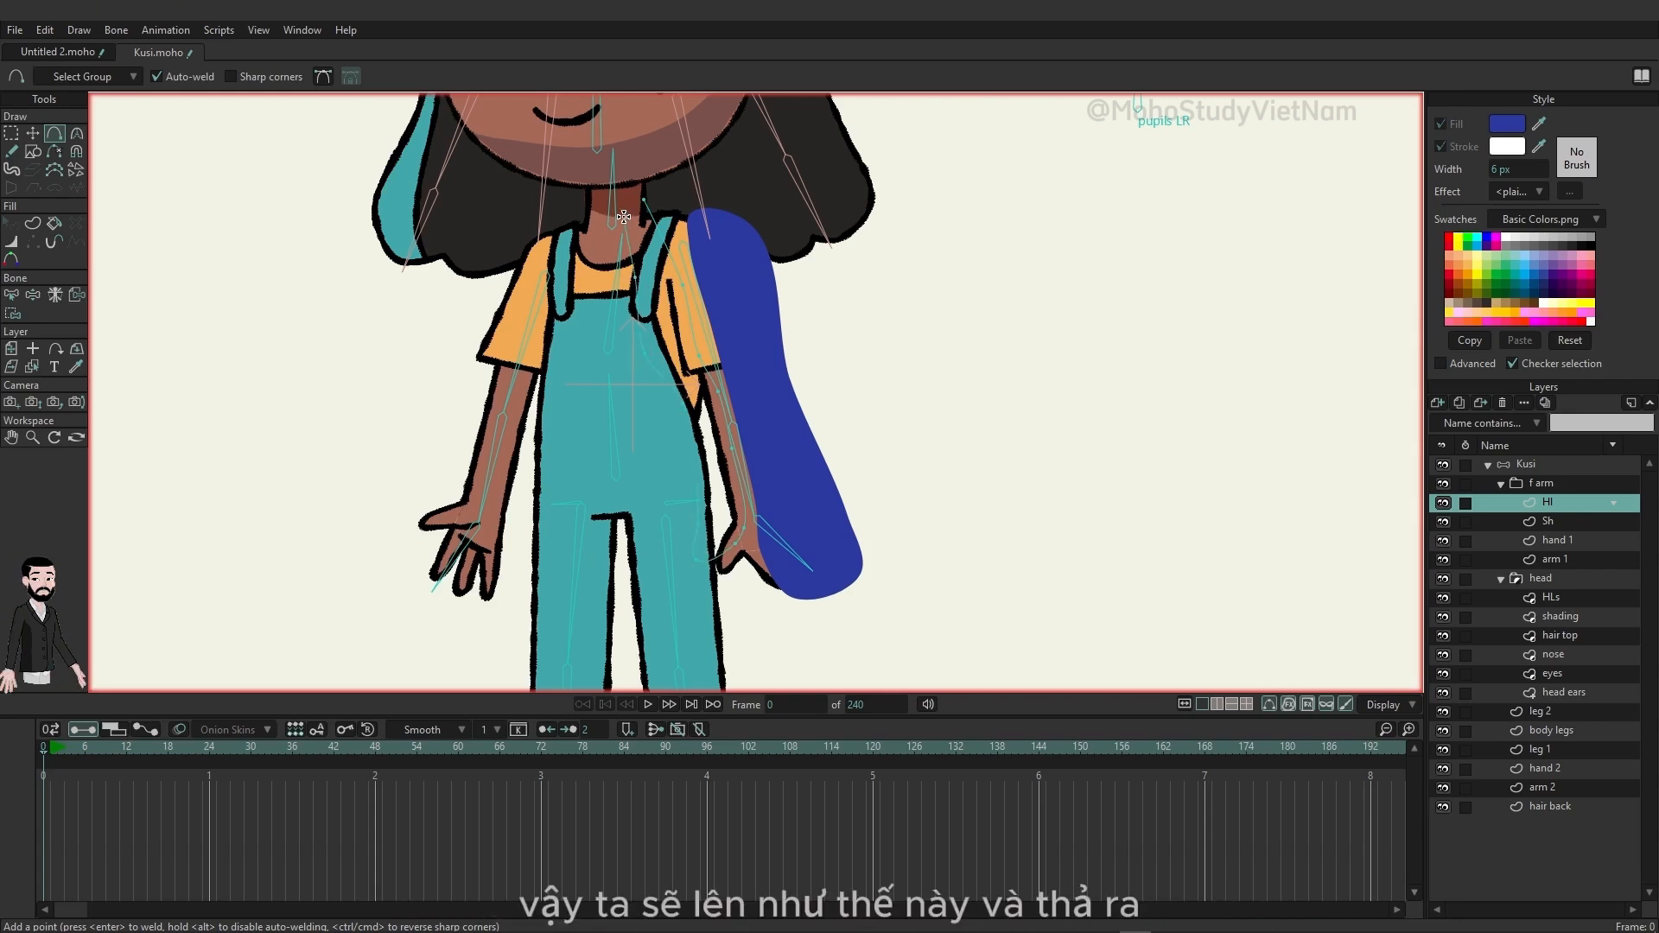
pyautogui.moveTo(623, 217); pyautogui.dragTo(642, 197)
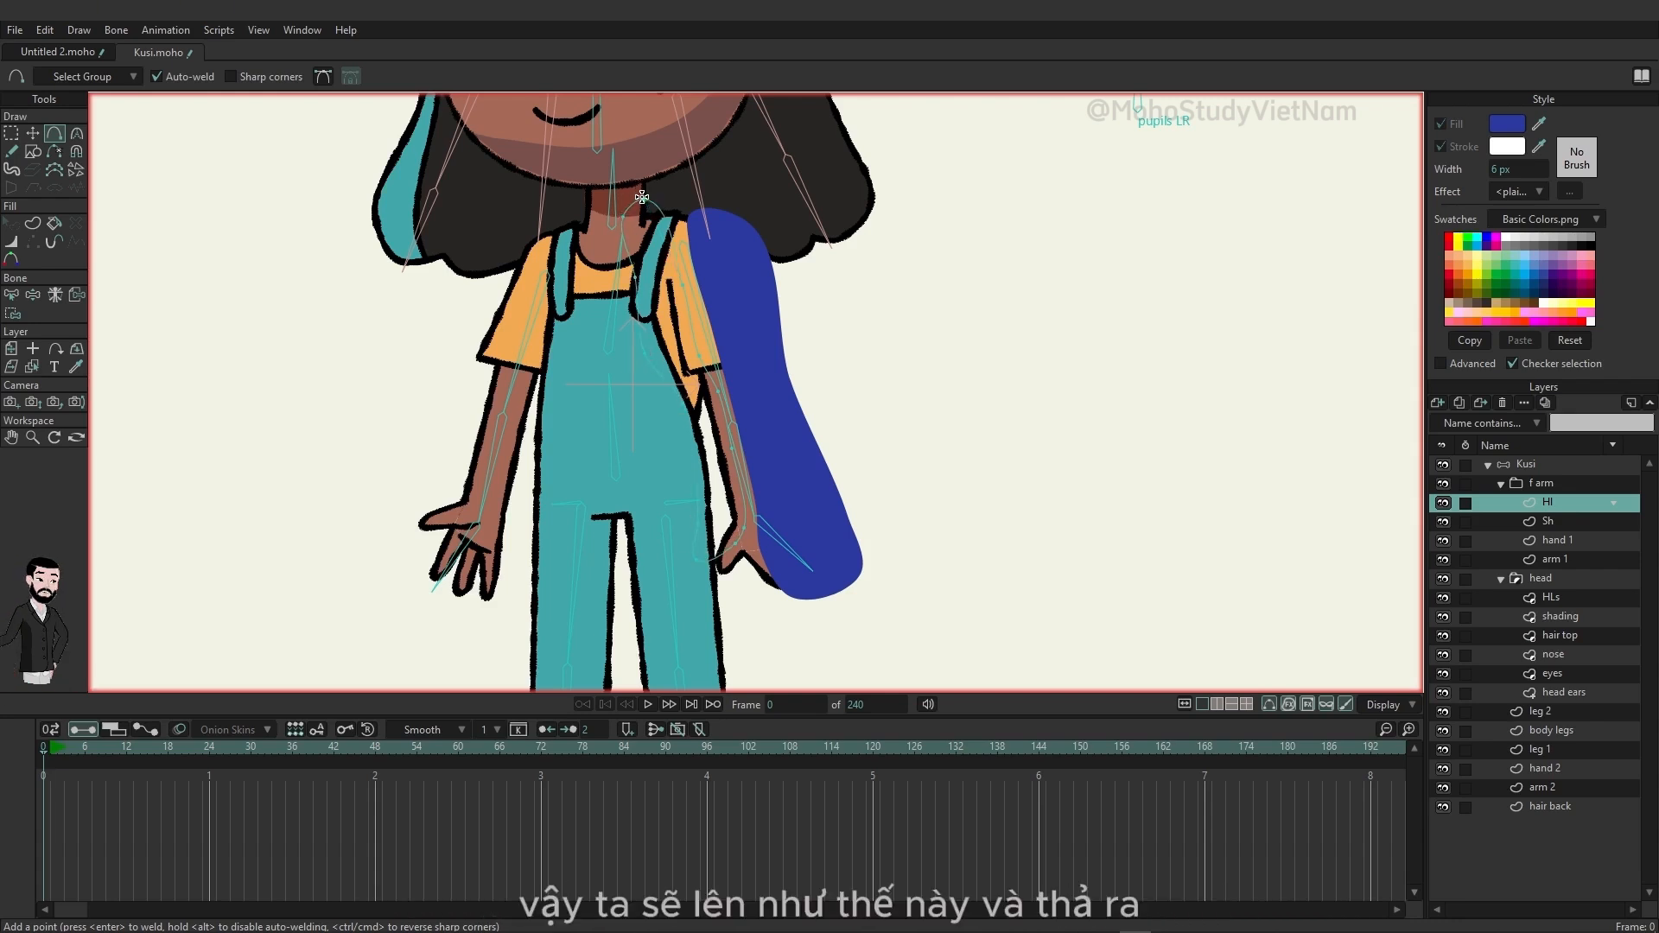
# Create a shape from the arm highlight outline with a white fill, #FFFFFF.
pyautogui.click(33, 223)
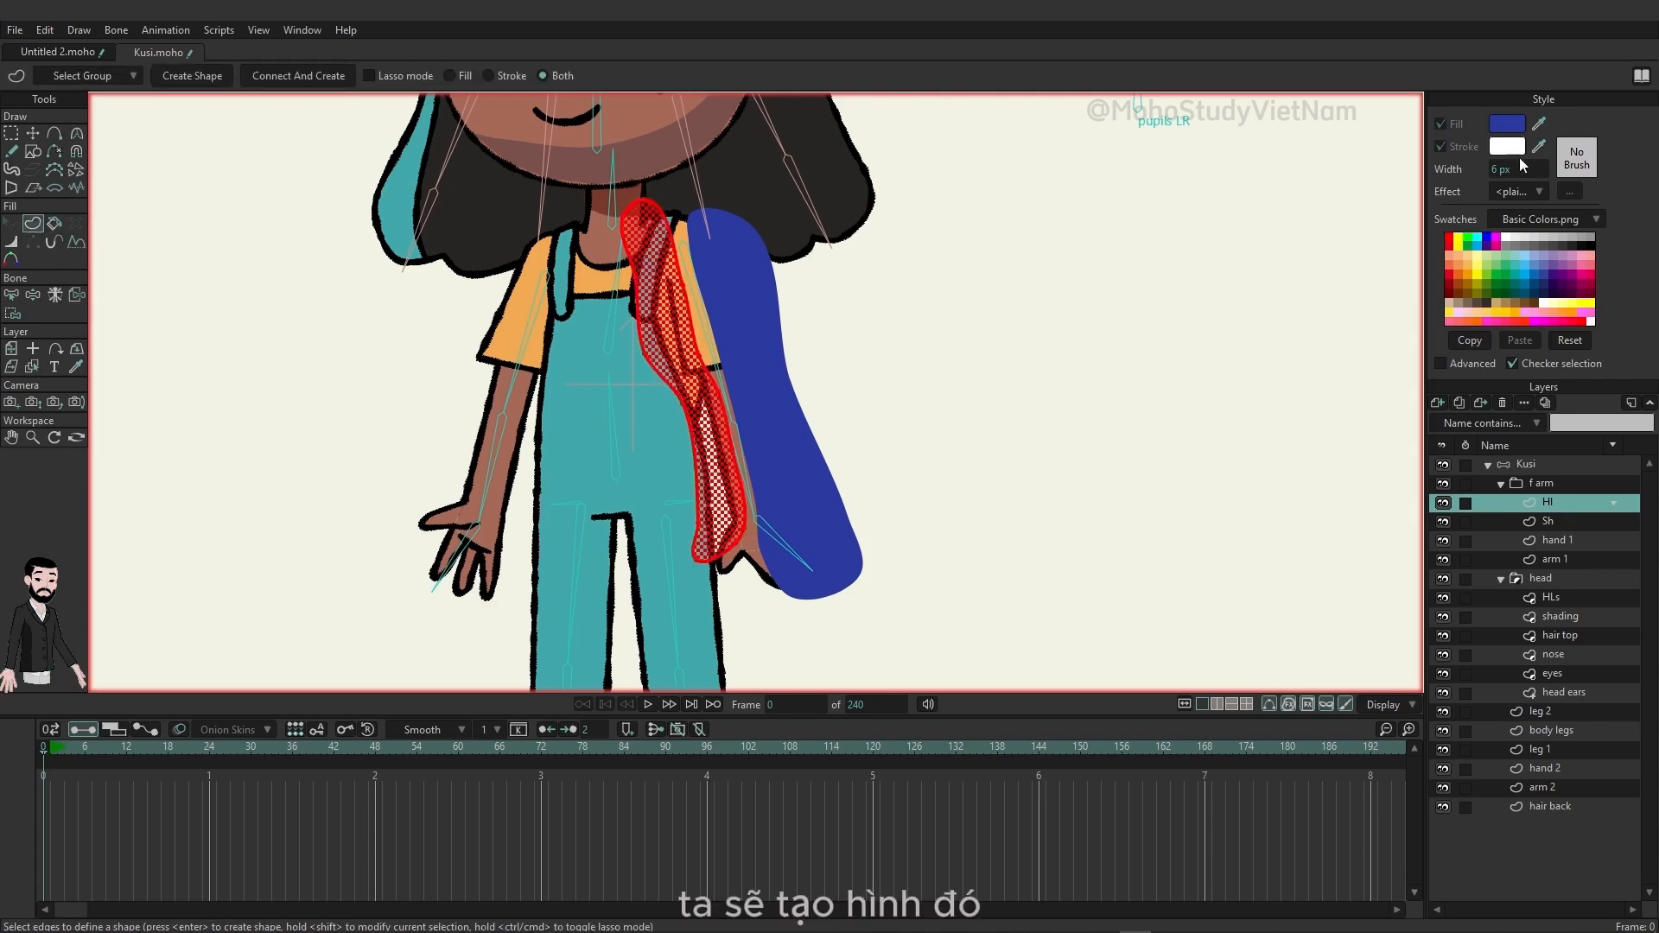
pyautogui.click(1507, 124)
pyautogui.moveTo(804, 470); pyautogui.dragTo(611, 352)
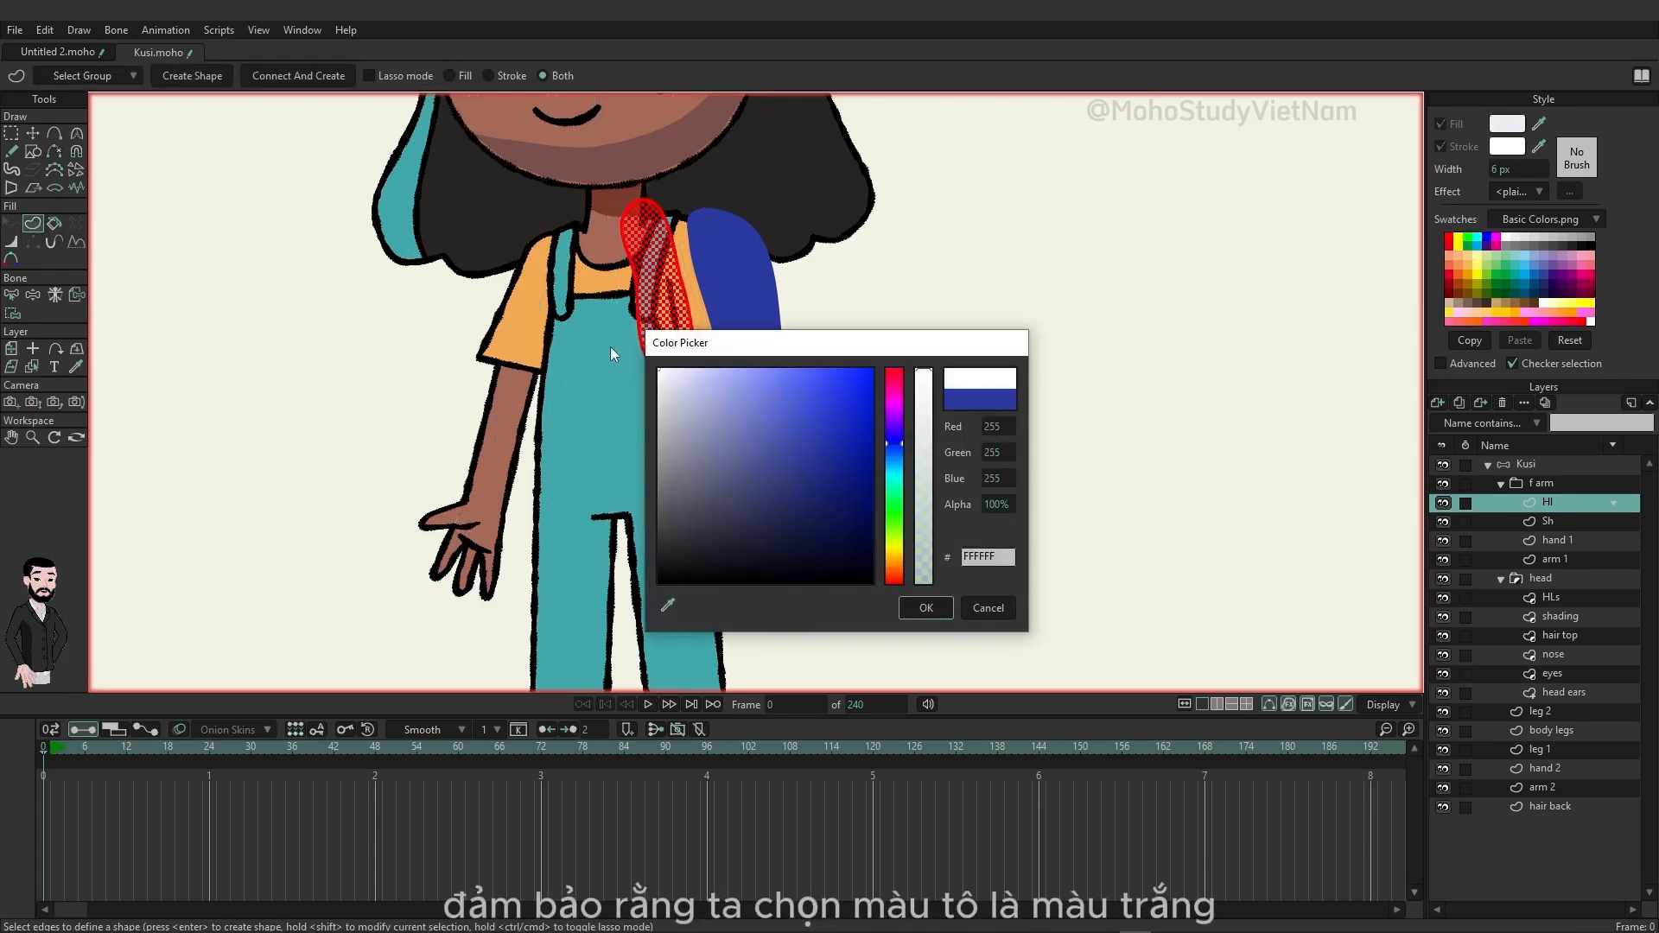
pyautogui.click(946, 607)
pyautogui.click(185, 77)
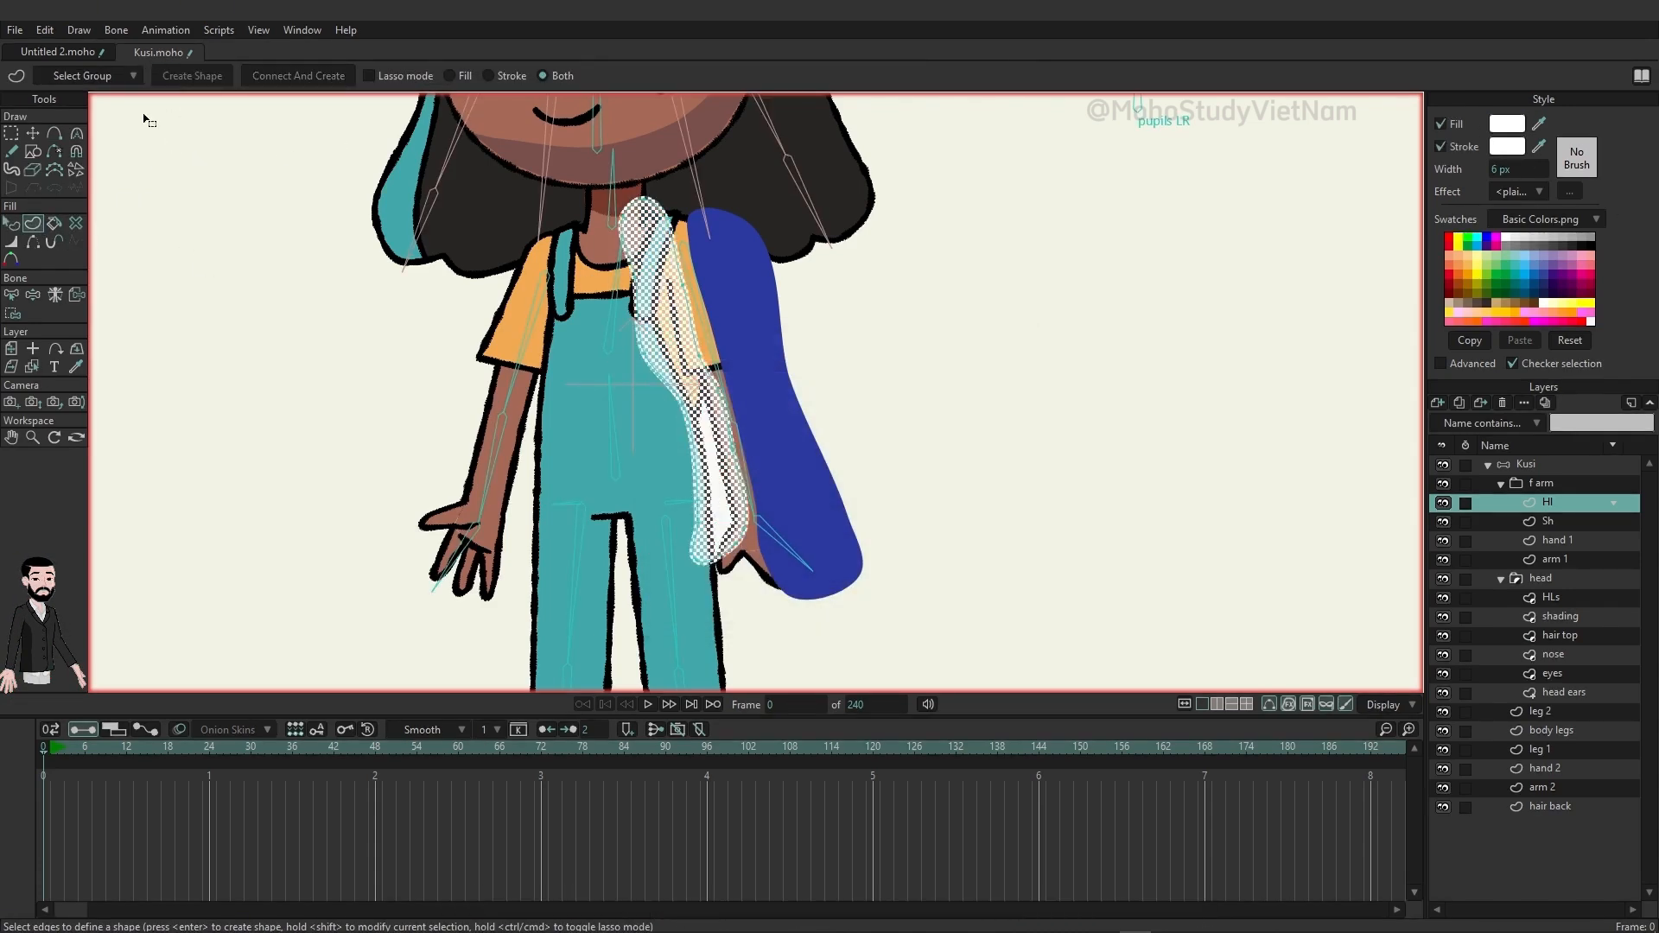
# Turn off the stroke of the white arm highlight shape and deselect it.
pyautogui.click(11, 223)
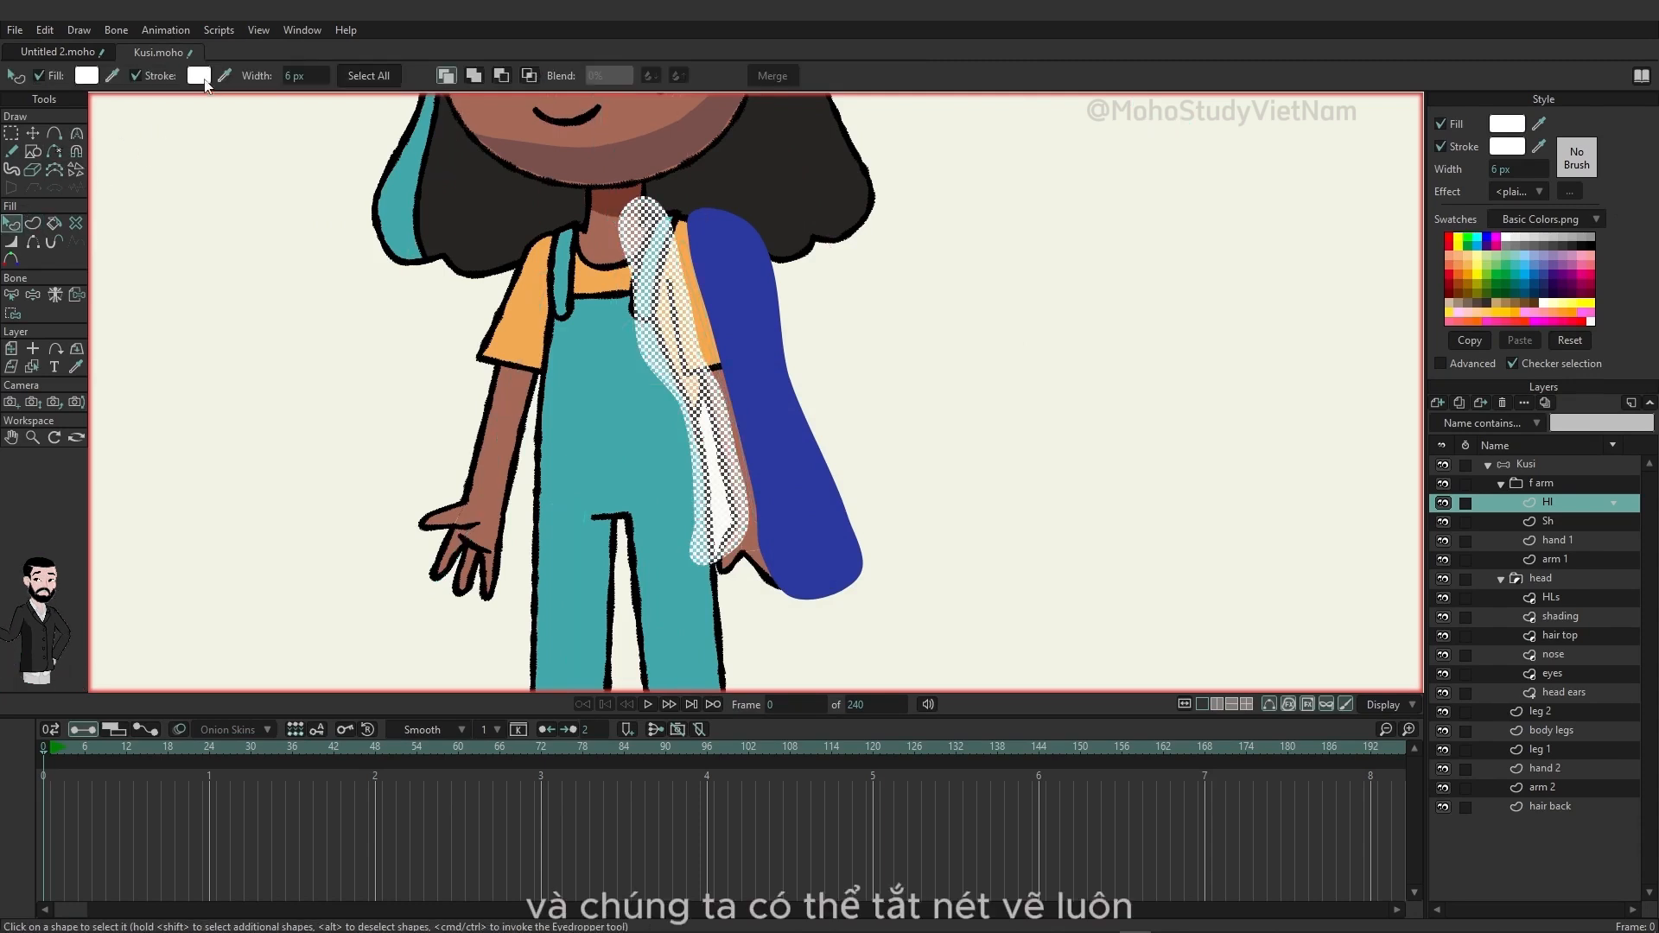
pyautogui.click(136, 75)
pyautogui.click(187, 333)
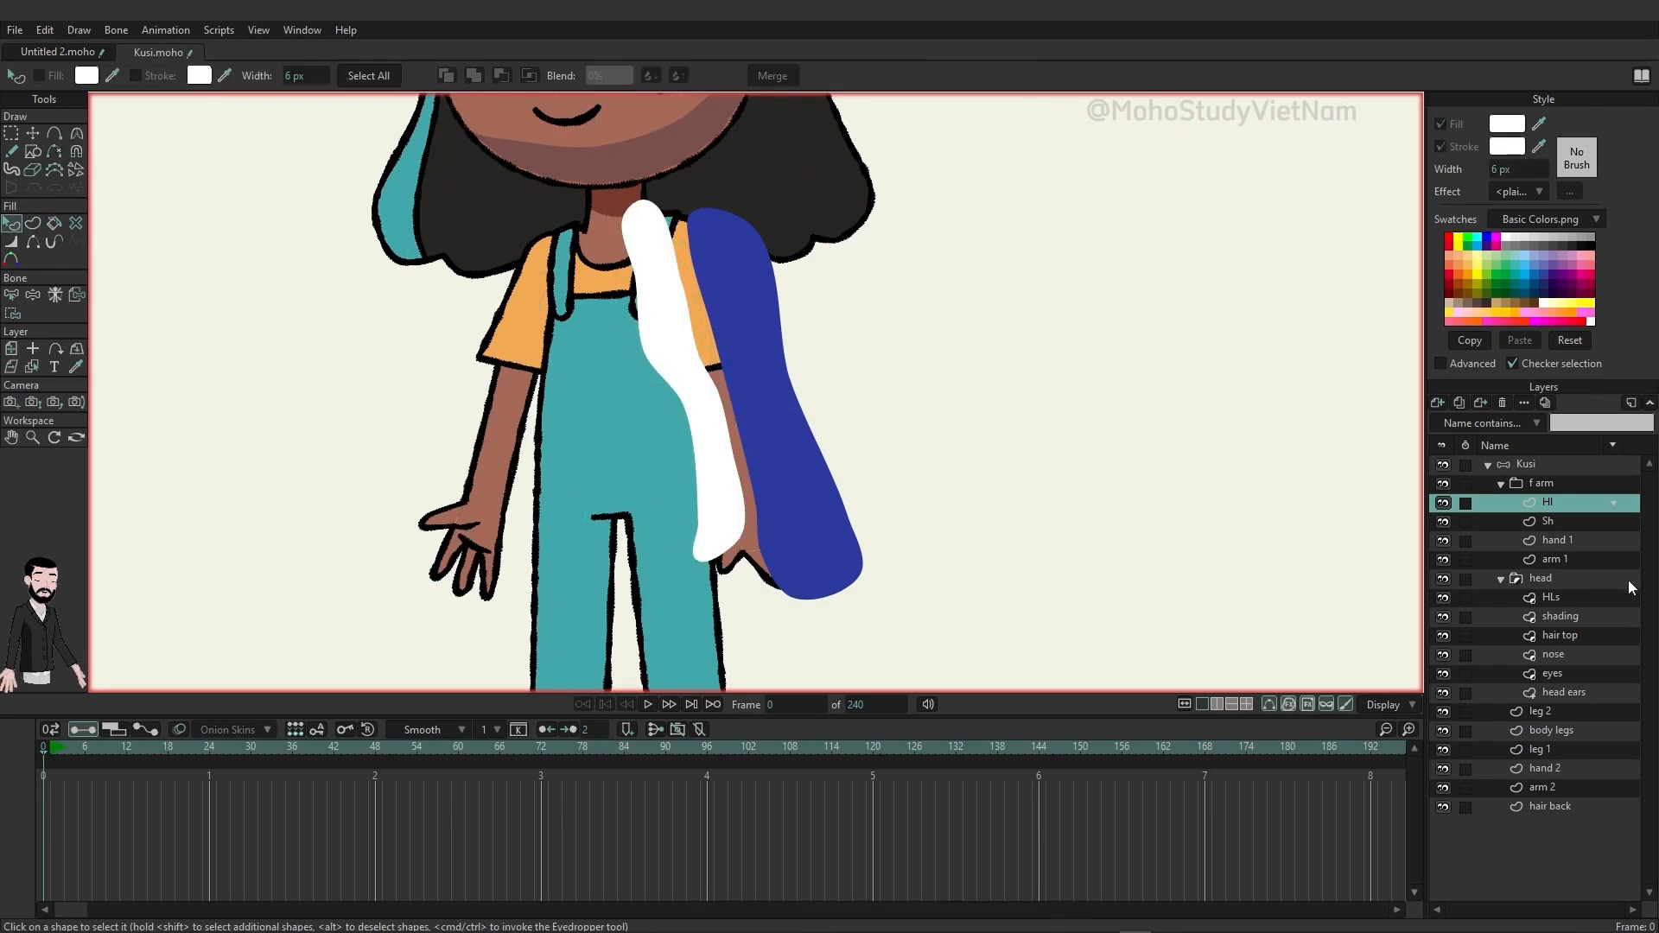
# Set the f arm group's mask to Hide all and apply it.
pyautogui.doubleClick(1523, 487)
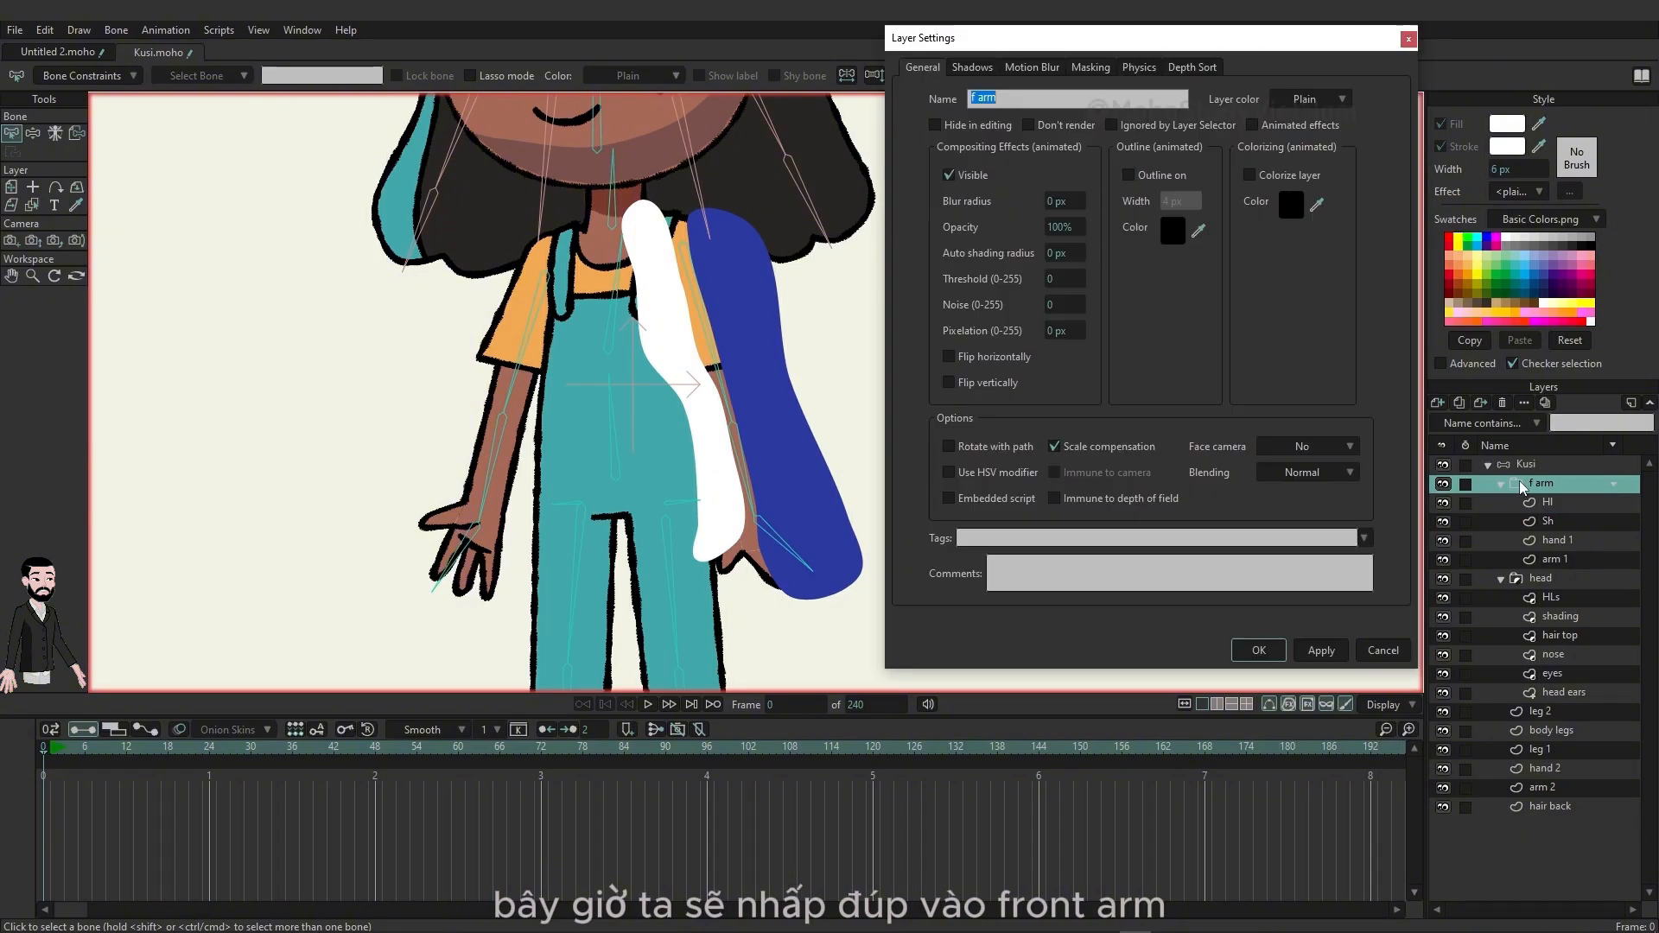
pyautogui.click(1091, 66)
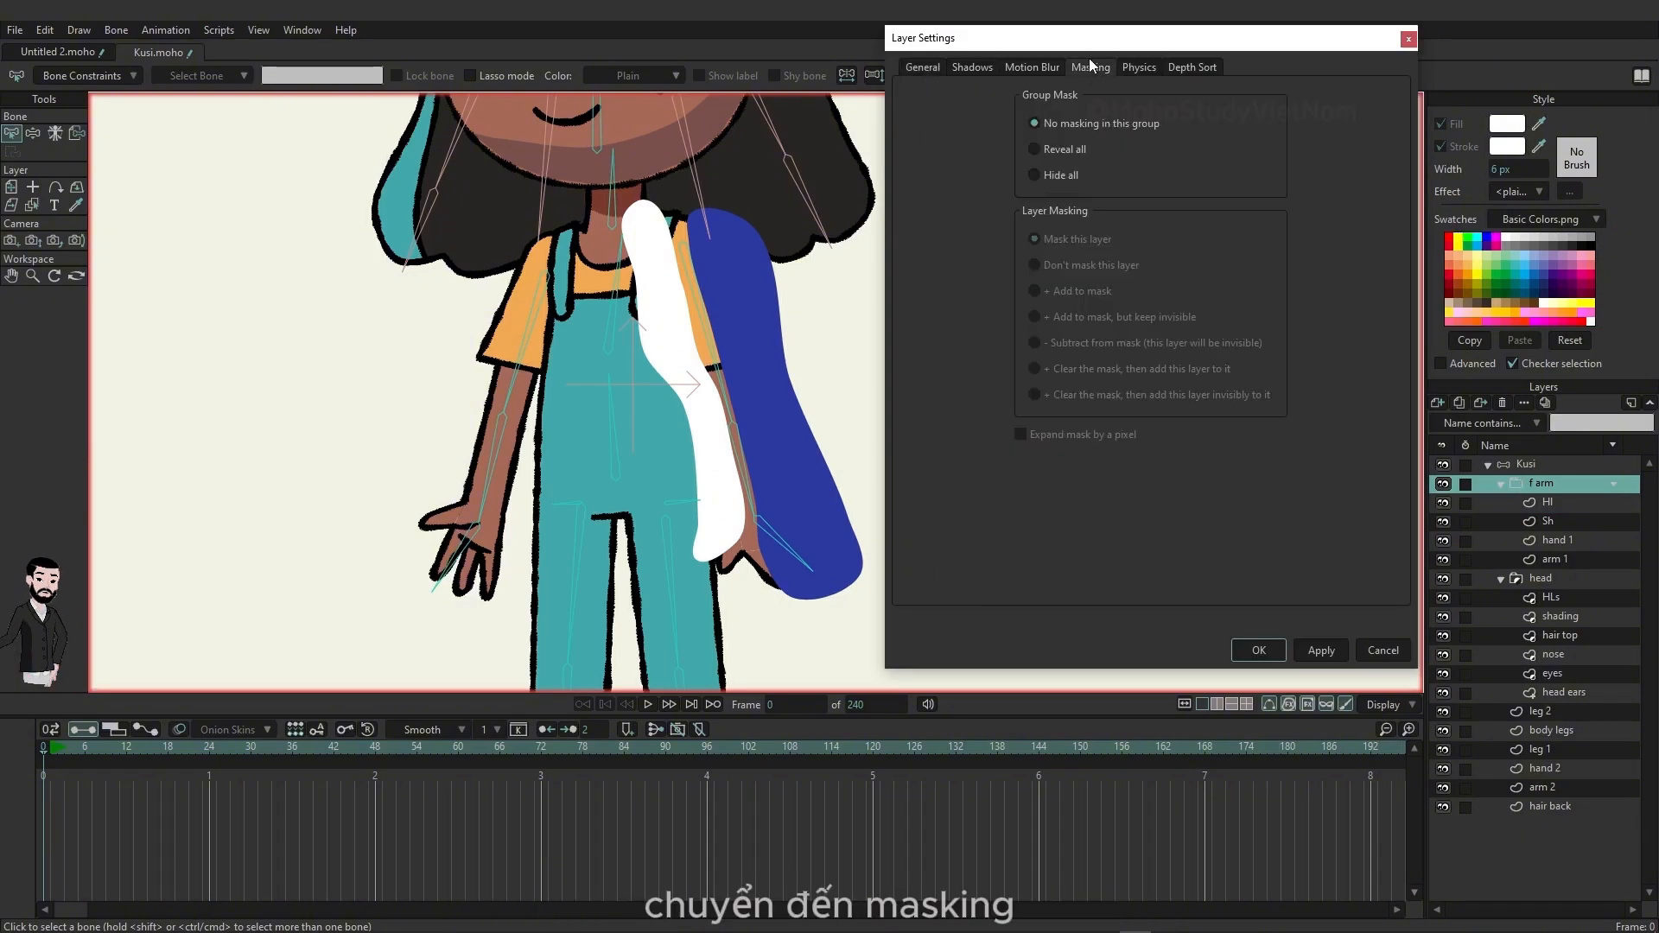
pyautogui.click(1055, 175)
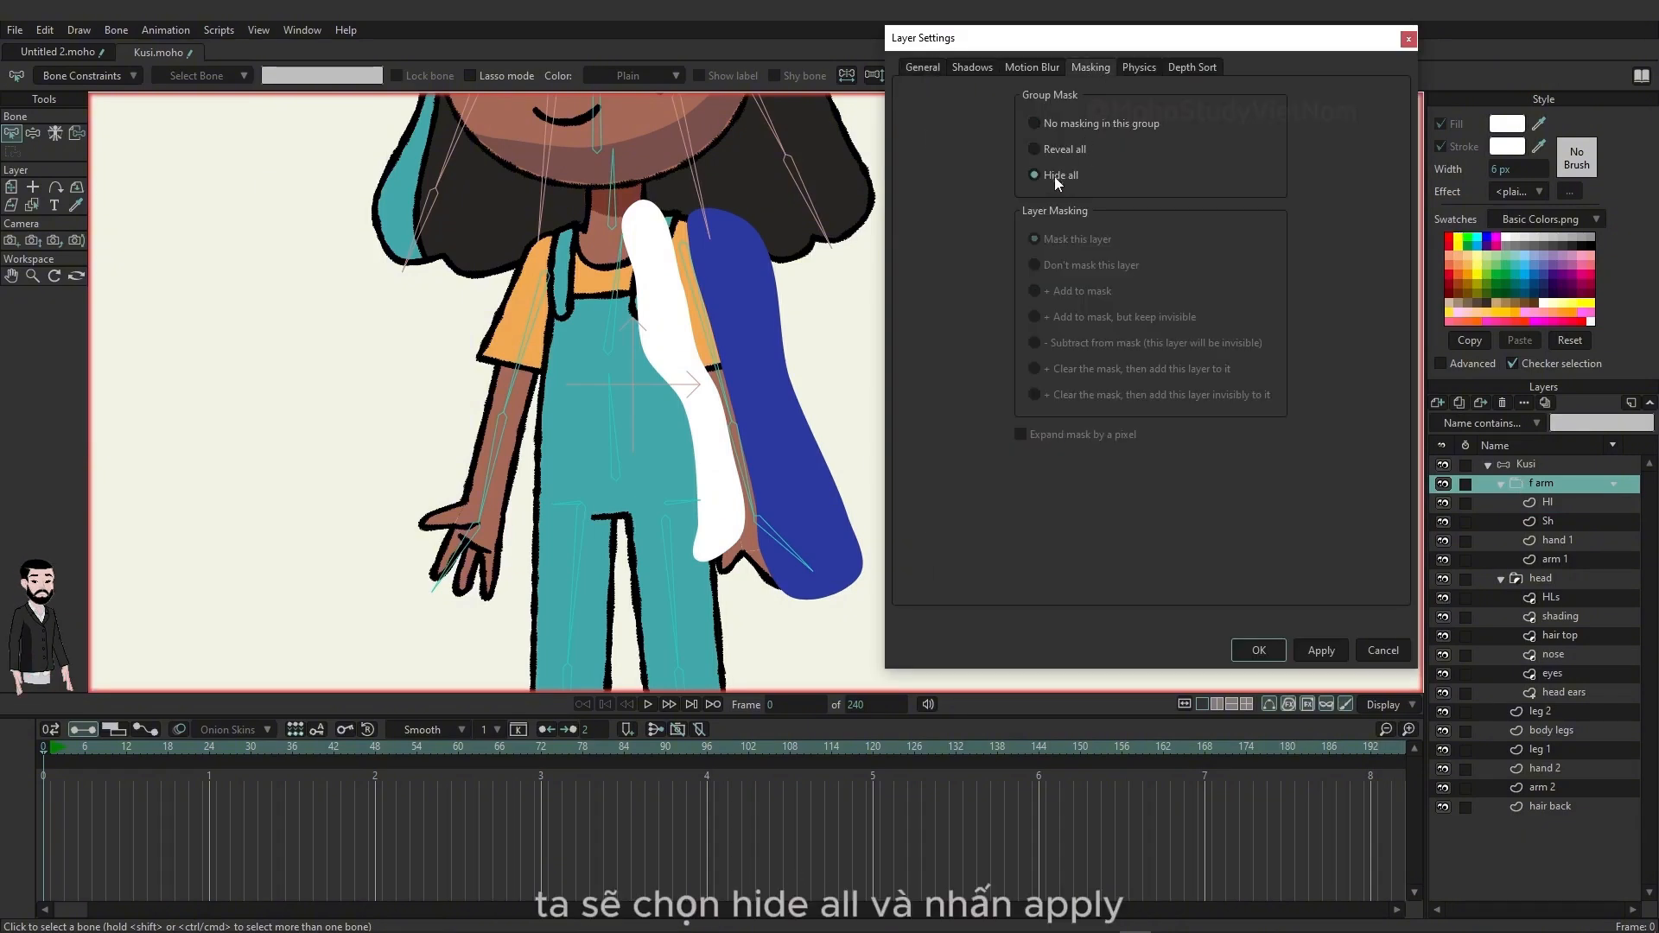
pyautogui.click(1319, 657)
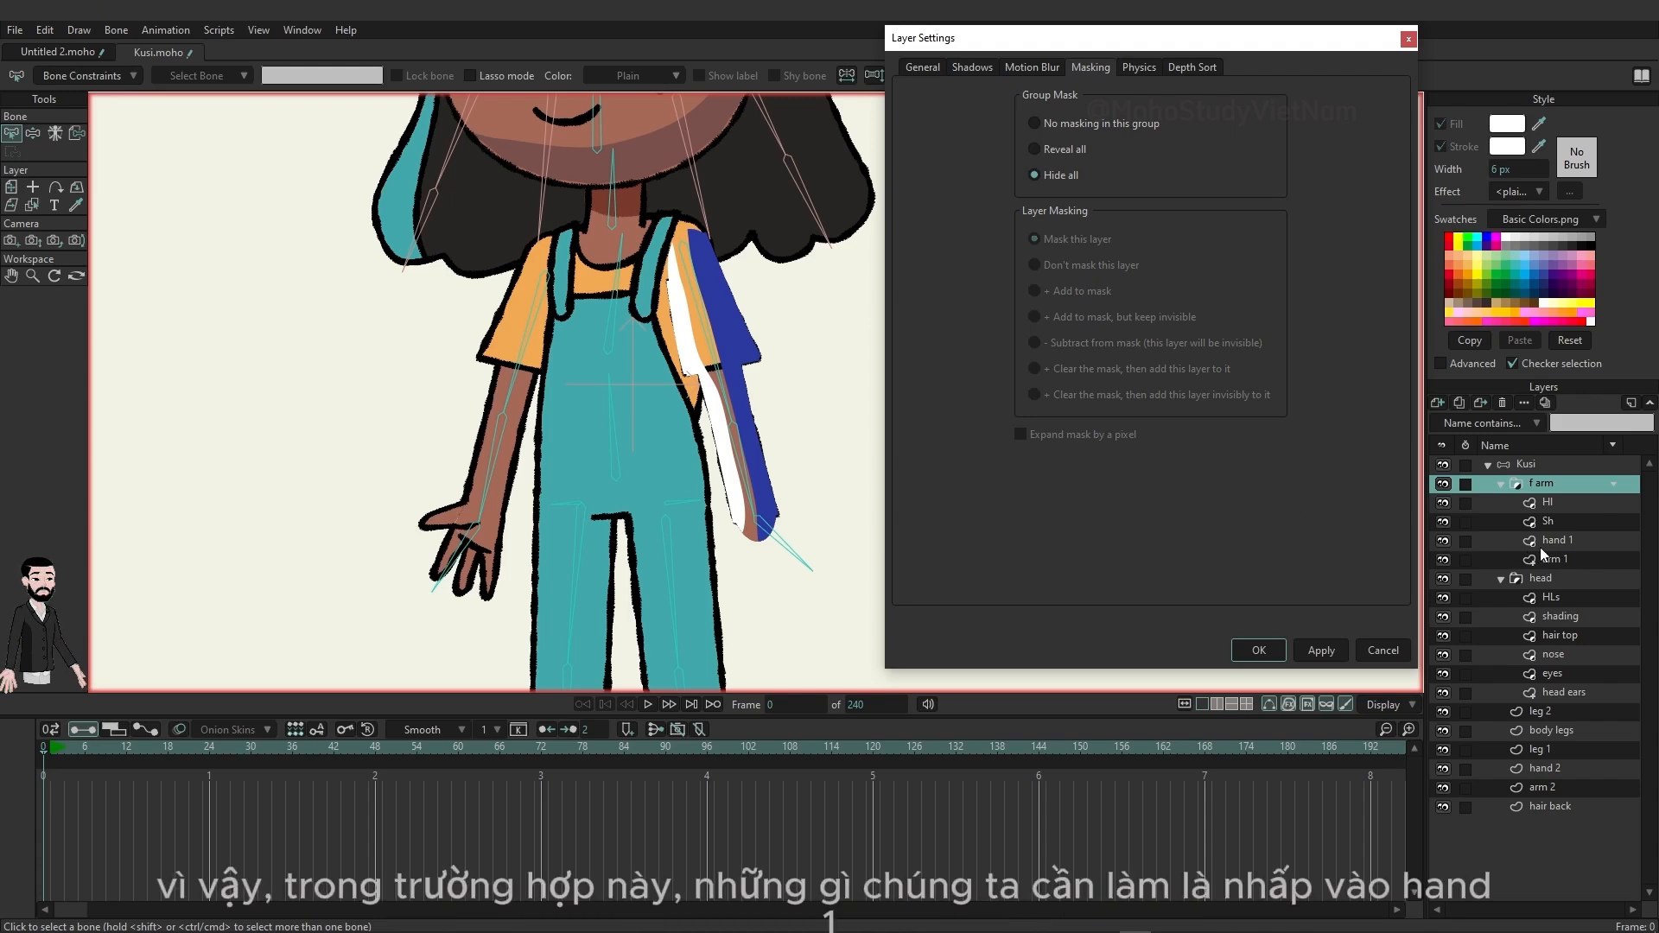
# Check the layer masking of hand 1 and arm 1, and set hand 1 to + Add to mask.
pyautogui.click(1571, 543)
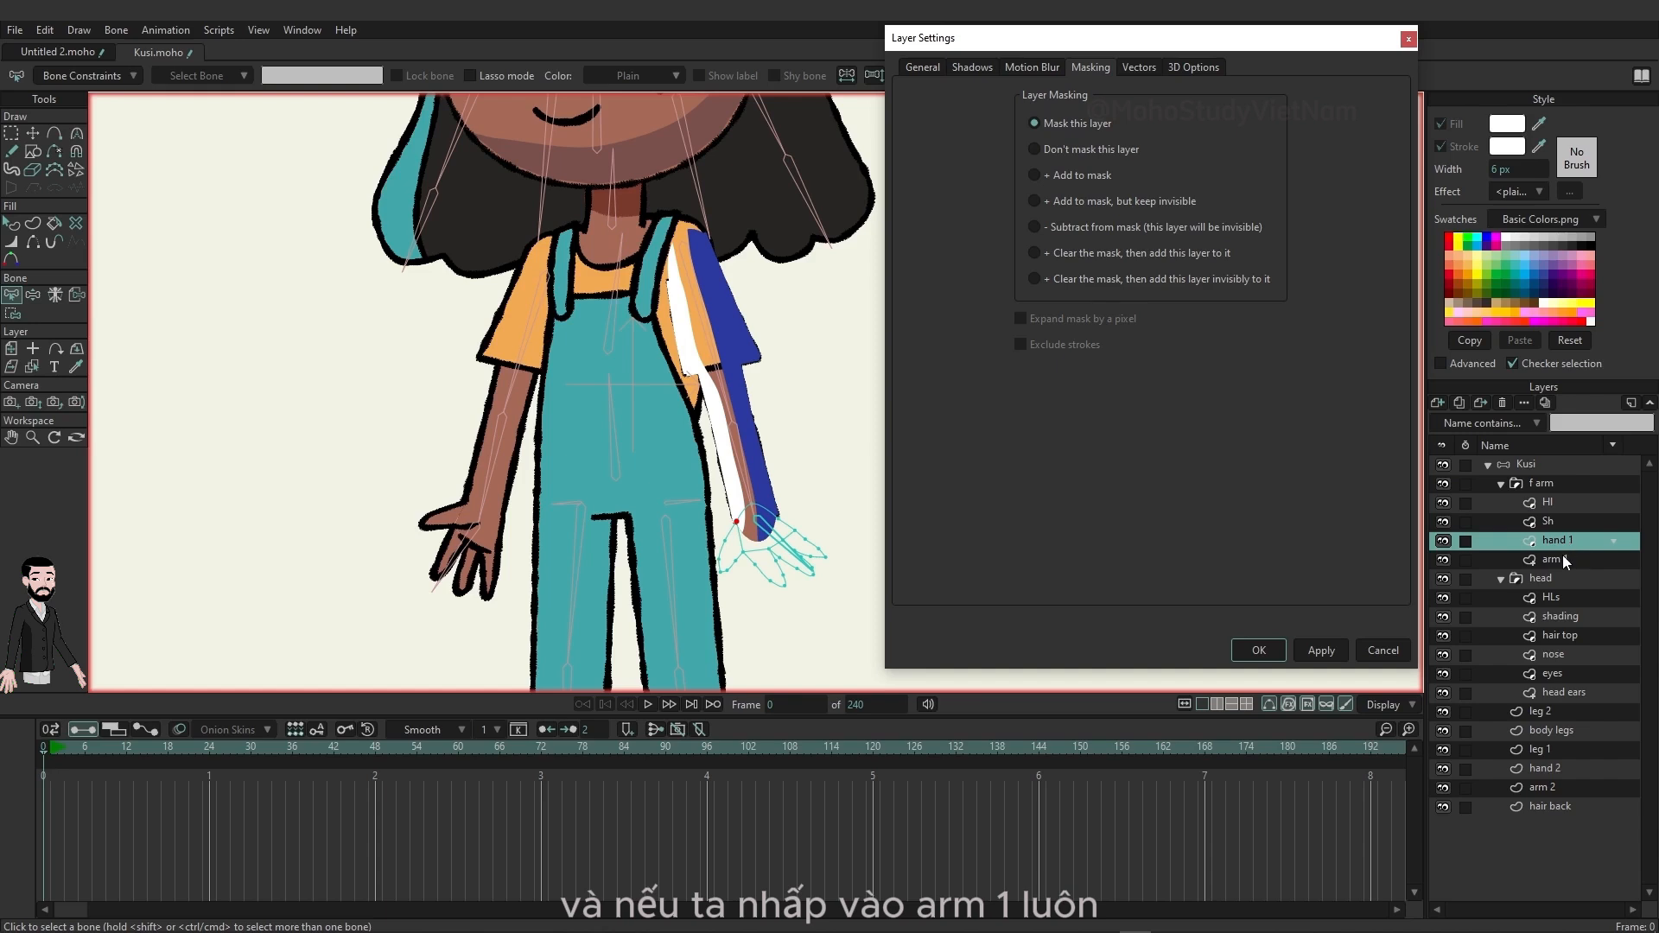
pyautogui.click(1562, 555)
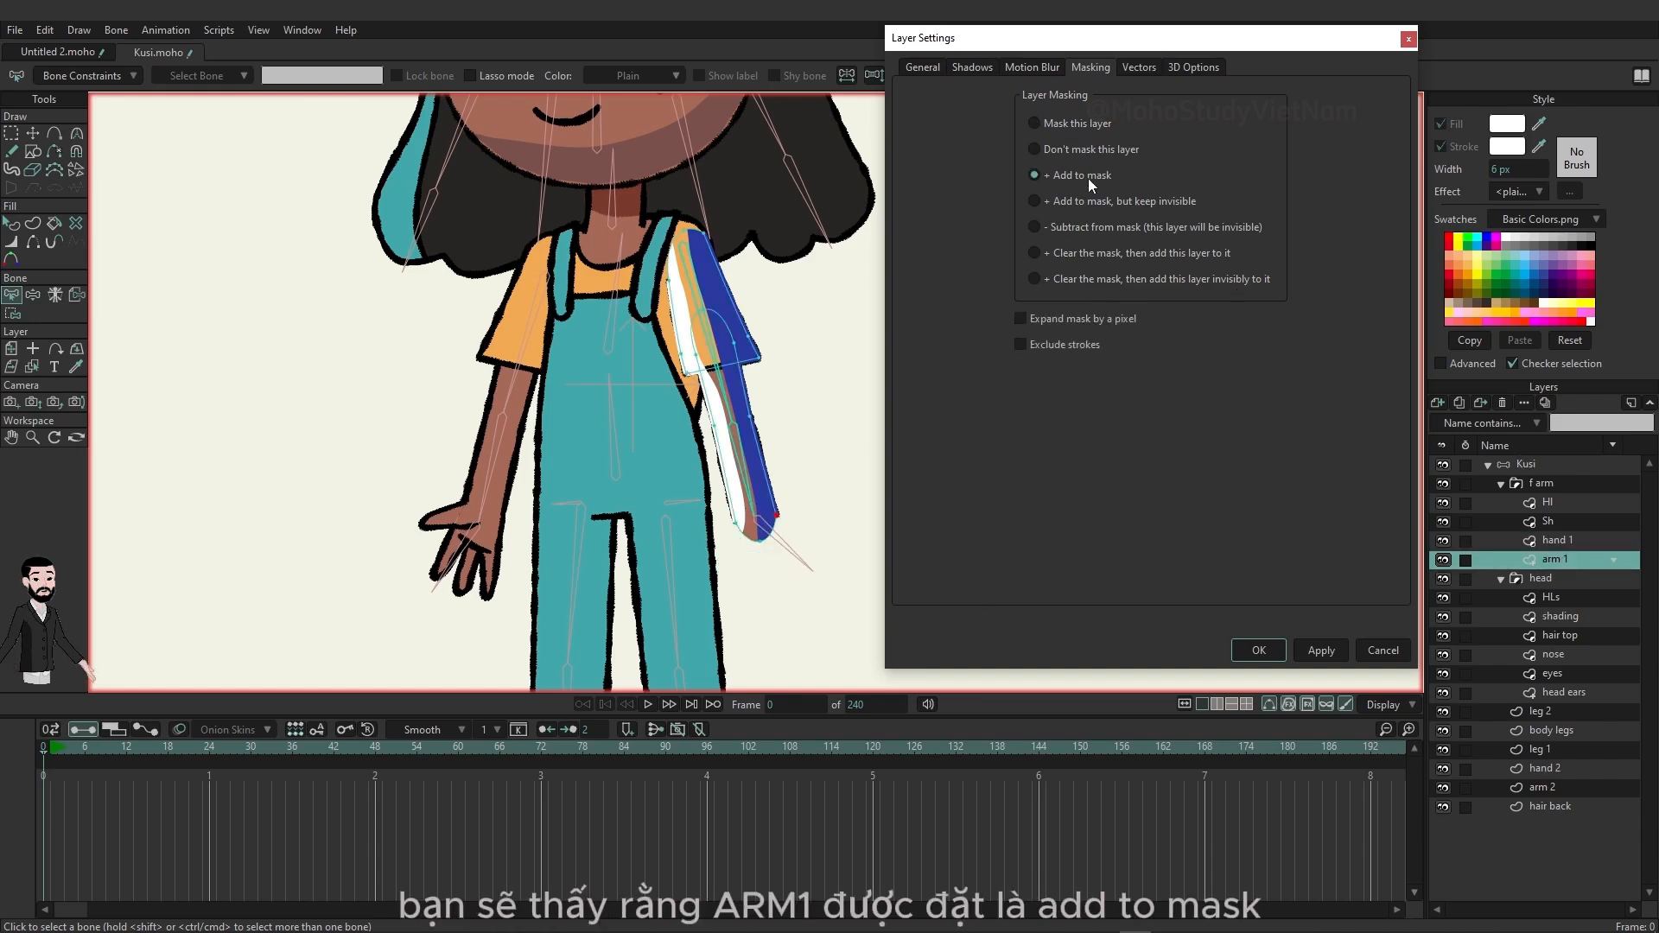
pyautogui.click(1556, 543)
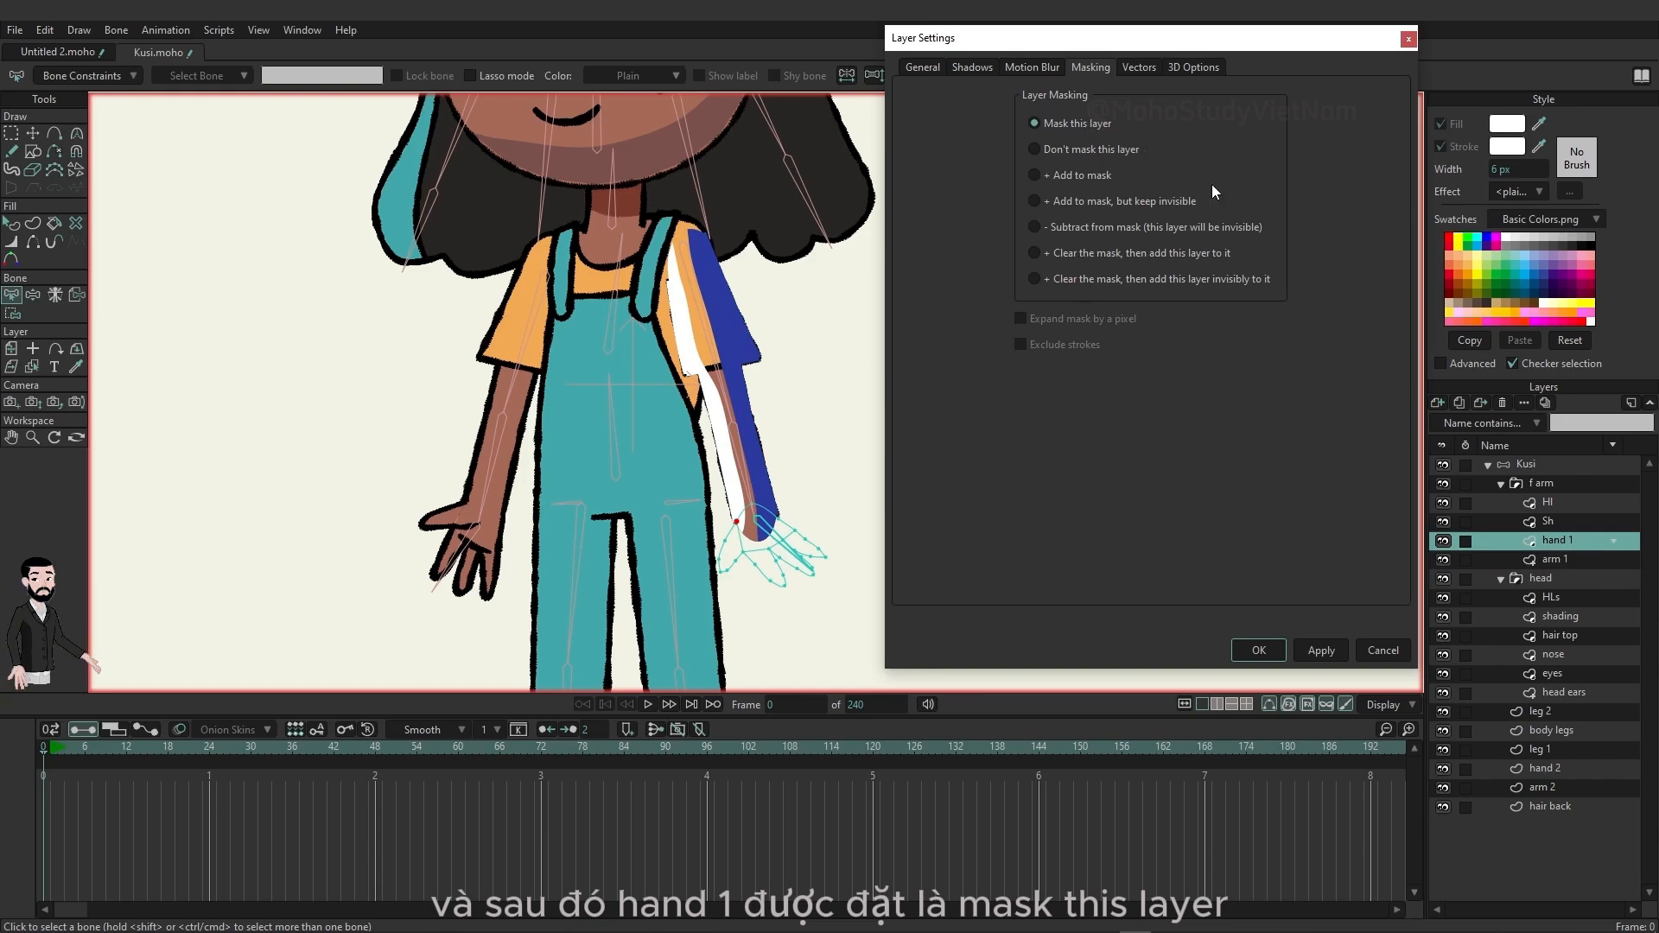
pyautogui.click(1059, 178)
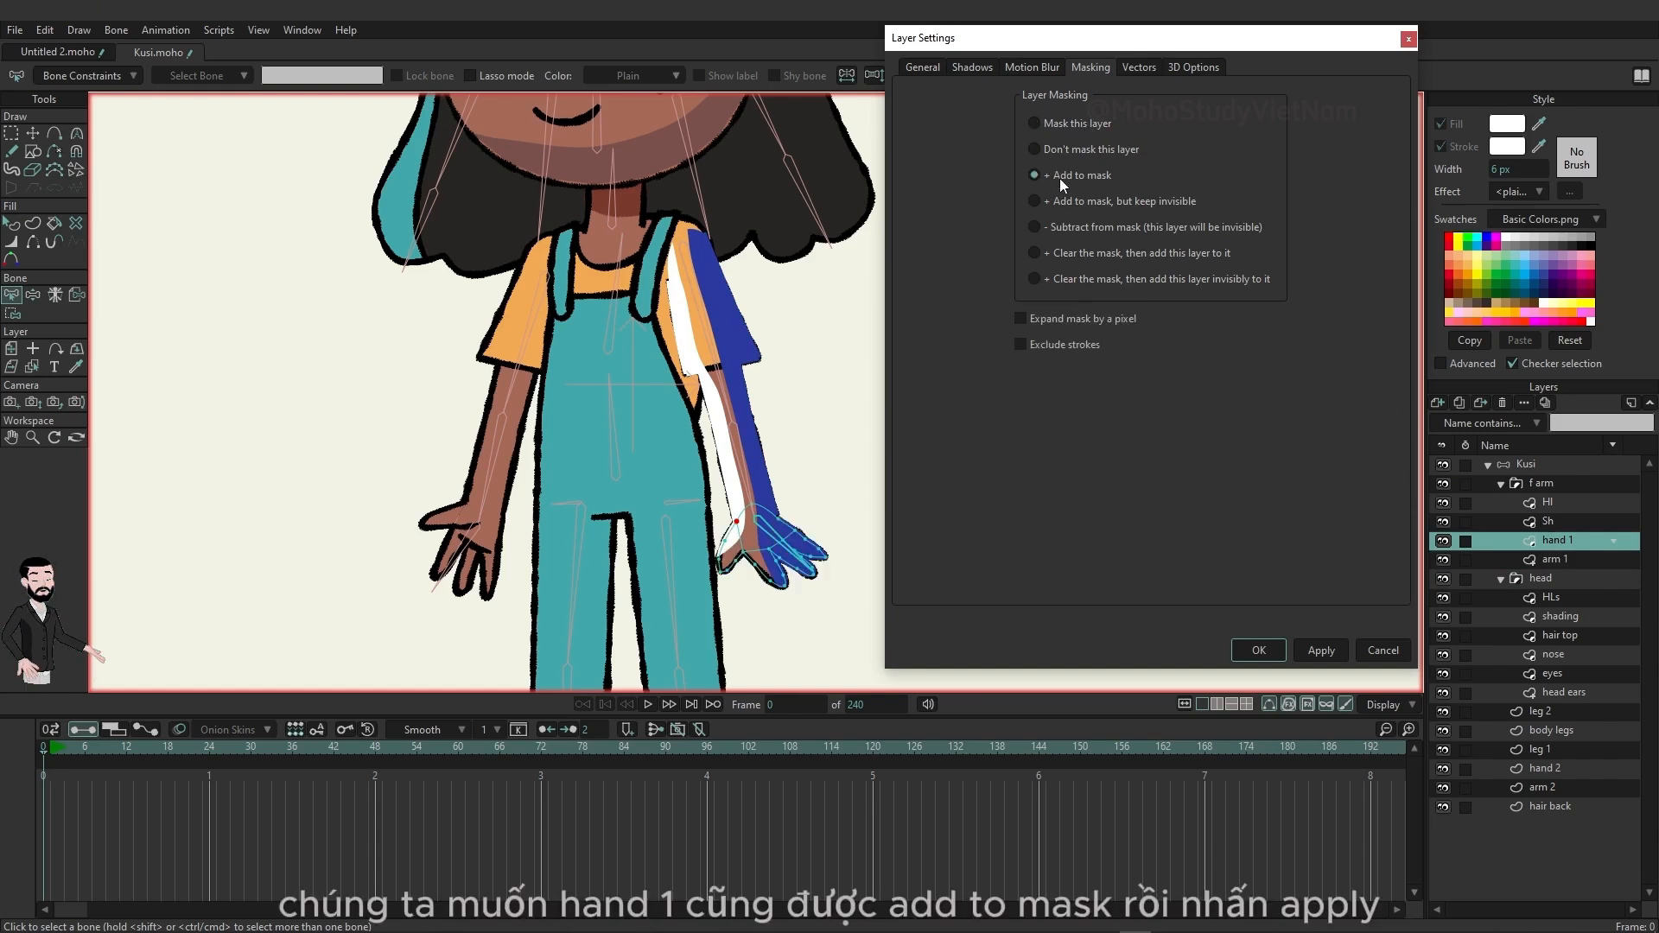
pyautogui.click(1314, 647)
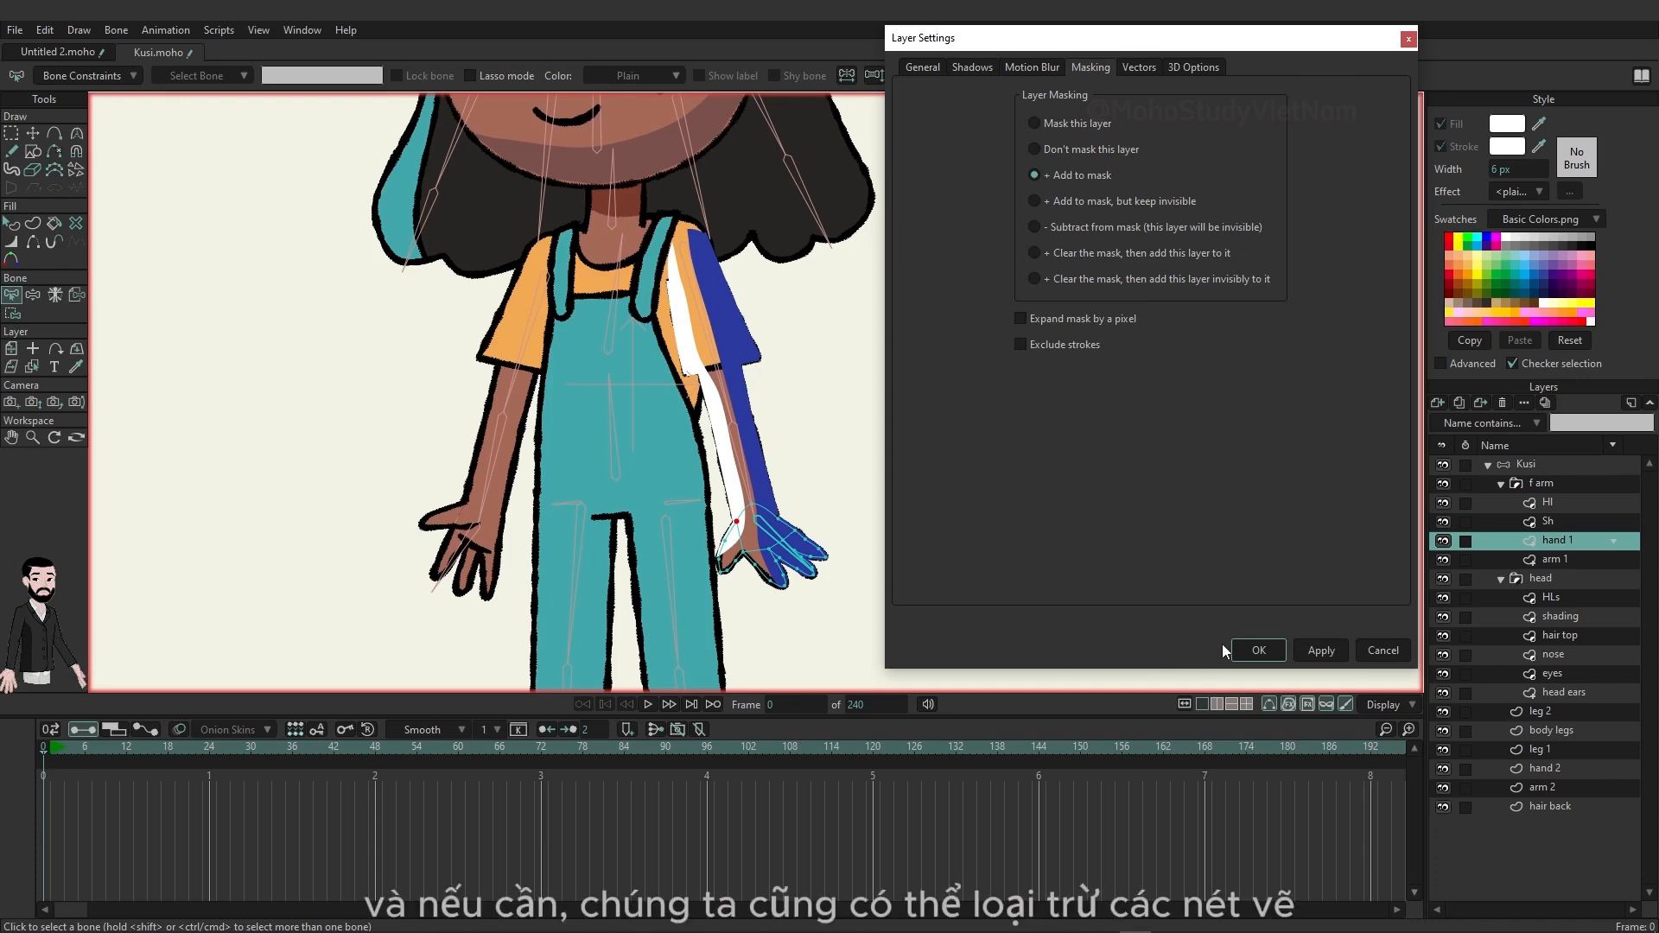
# Exclude strokes from the masks of both the hand 1 and arm 1 layers.
pyautogui.click(1054, 343)
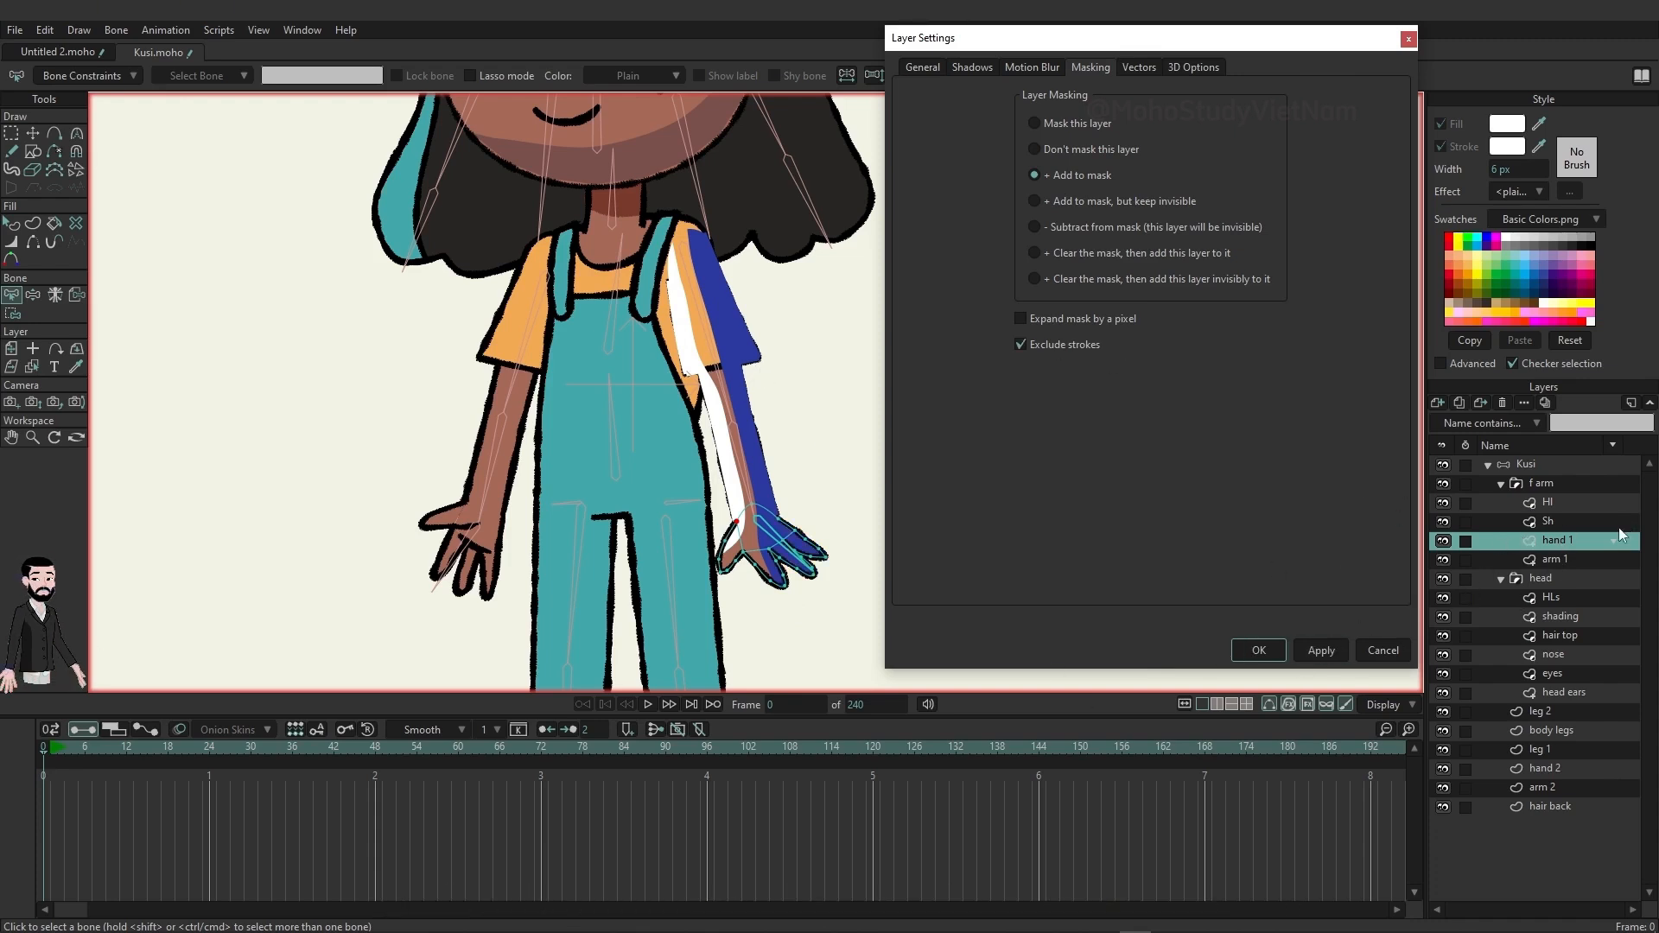
pyautogui.click(1553, 558)
pyautogui.click(1072, 349)
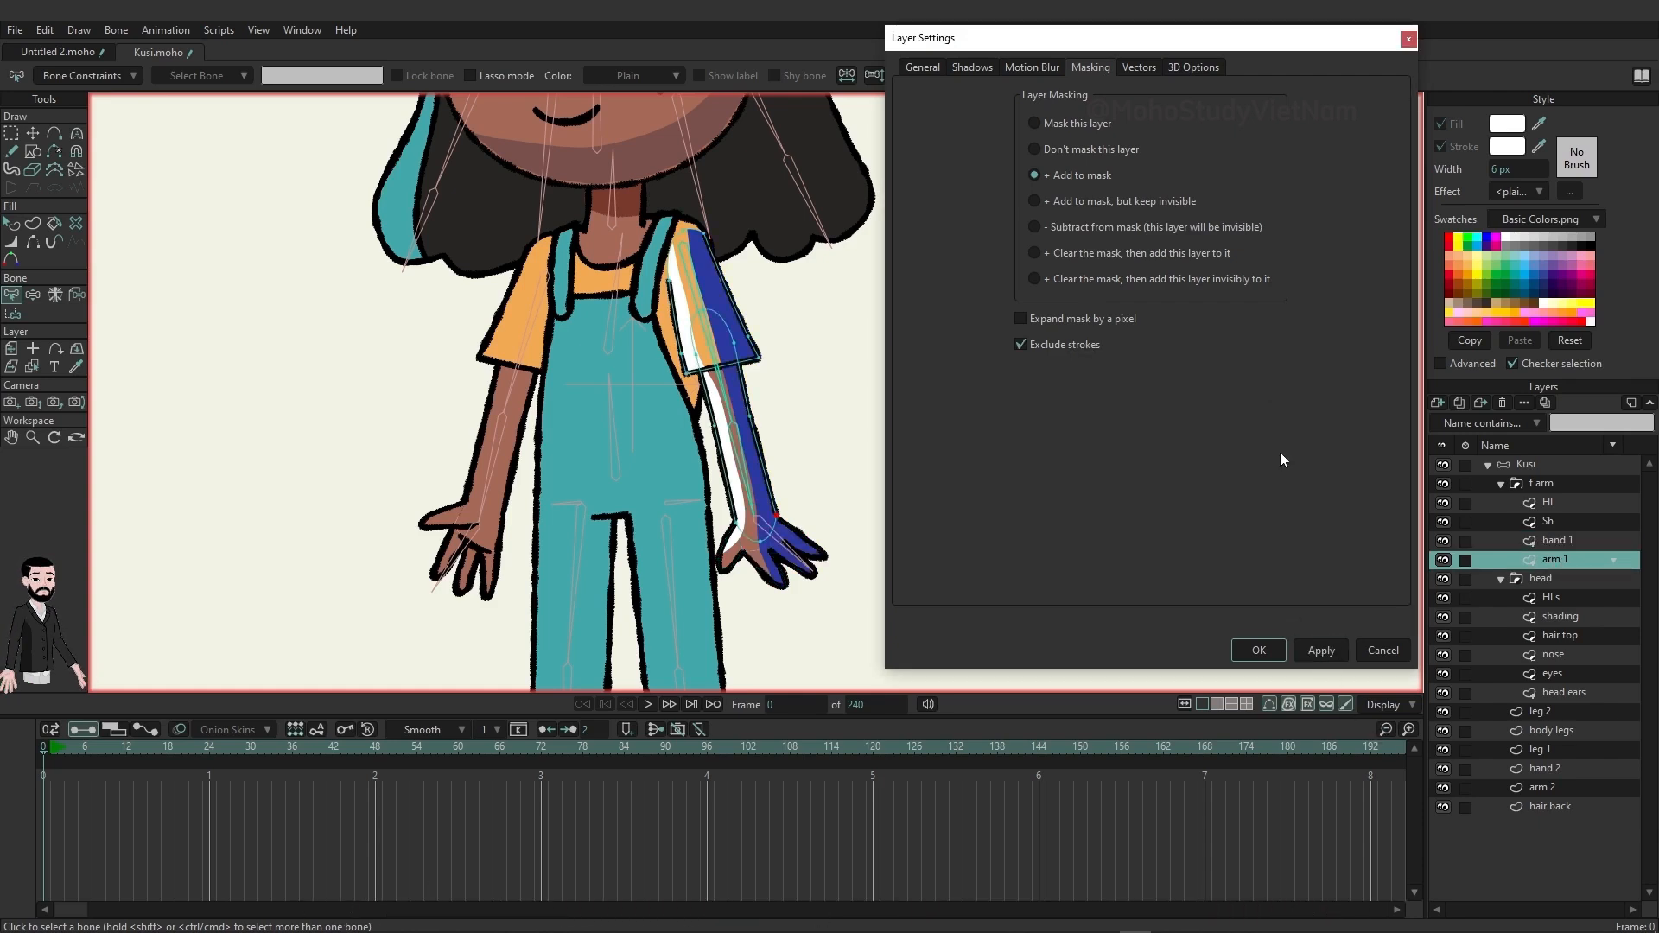
pyautogui.click(1261, 649)
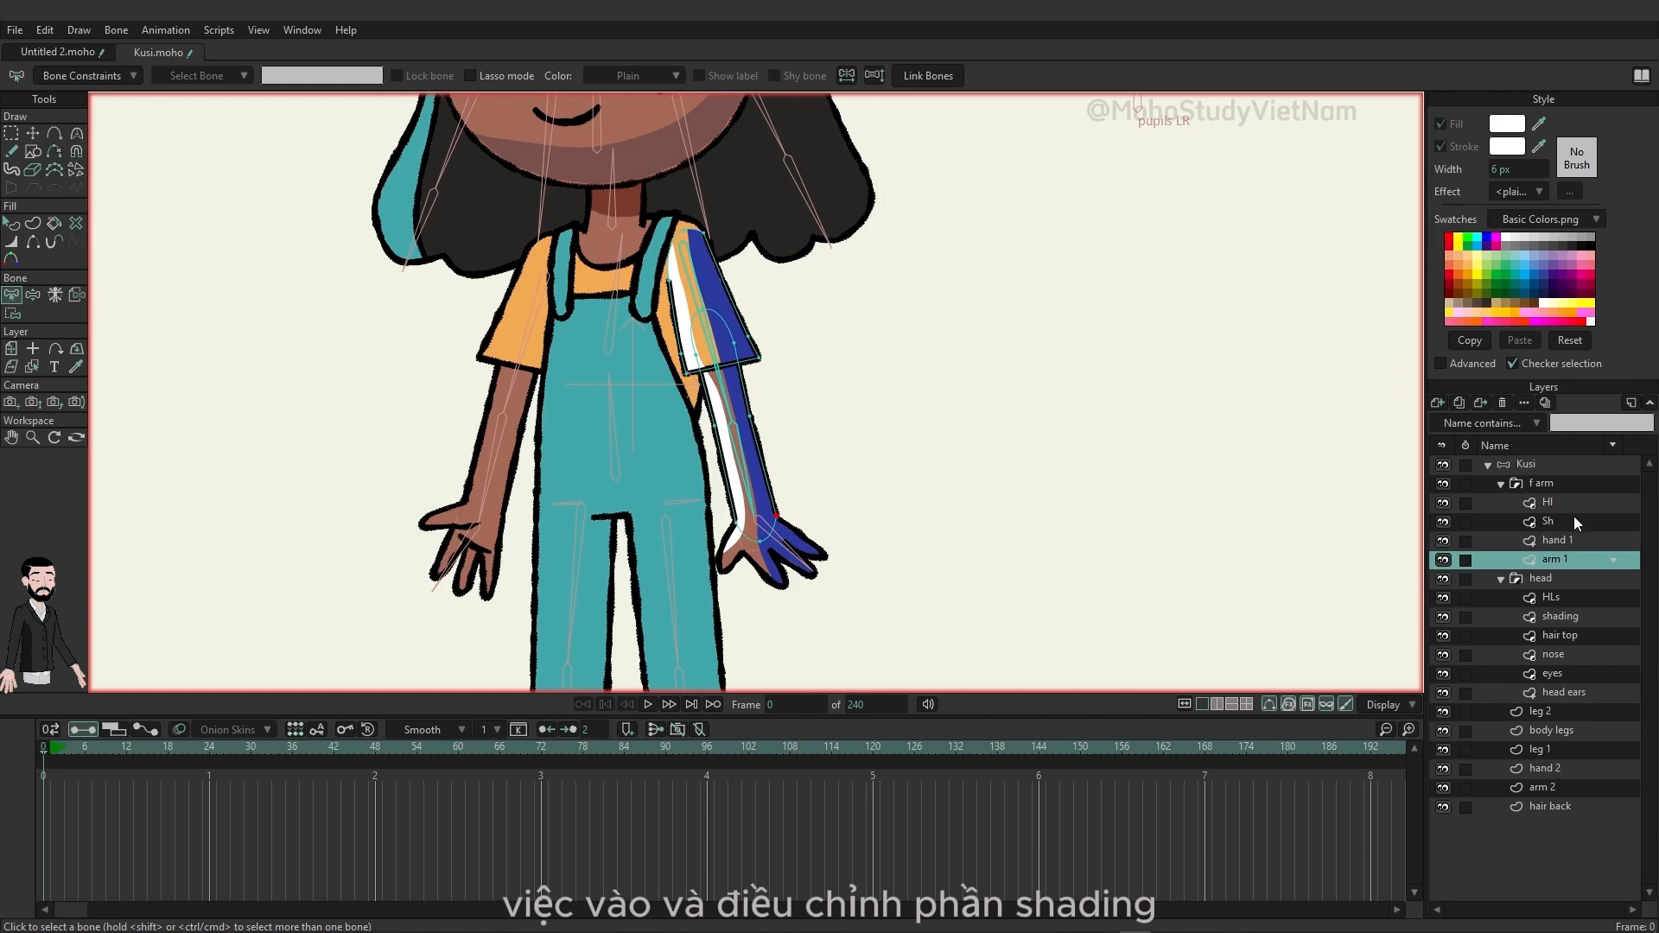
# Reduce the opacity of the f arm group's Hl layer to 20%.
pyautogui.click(1549, 499)
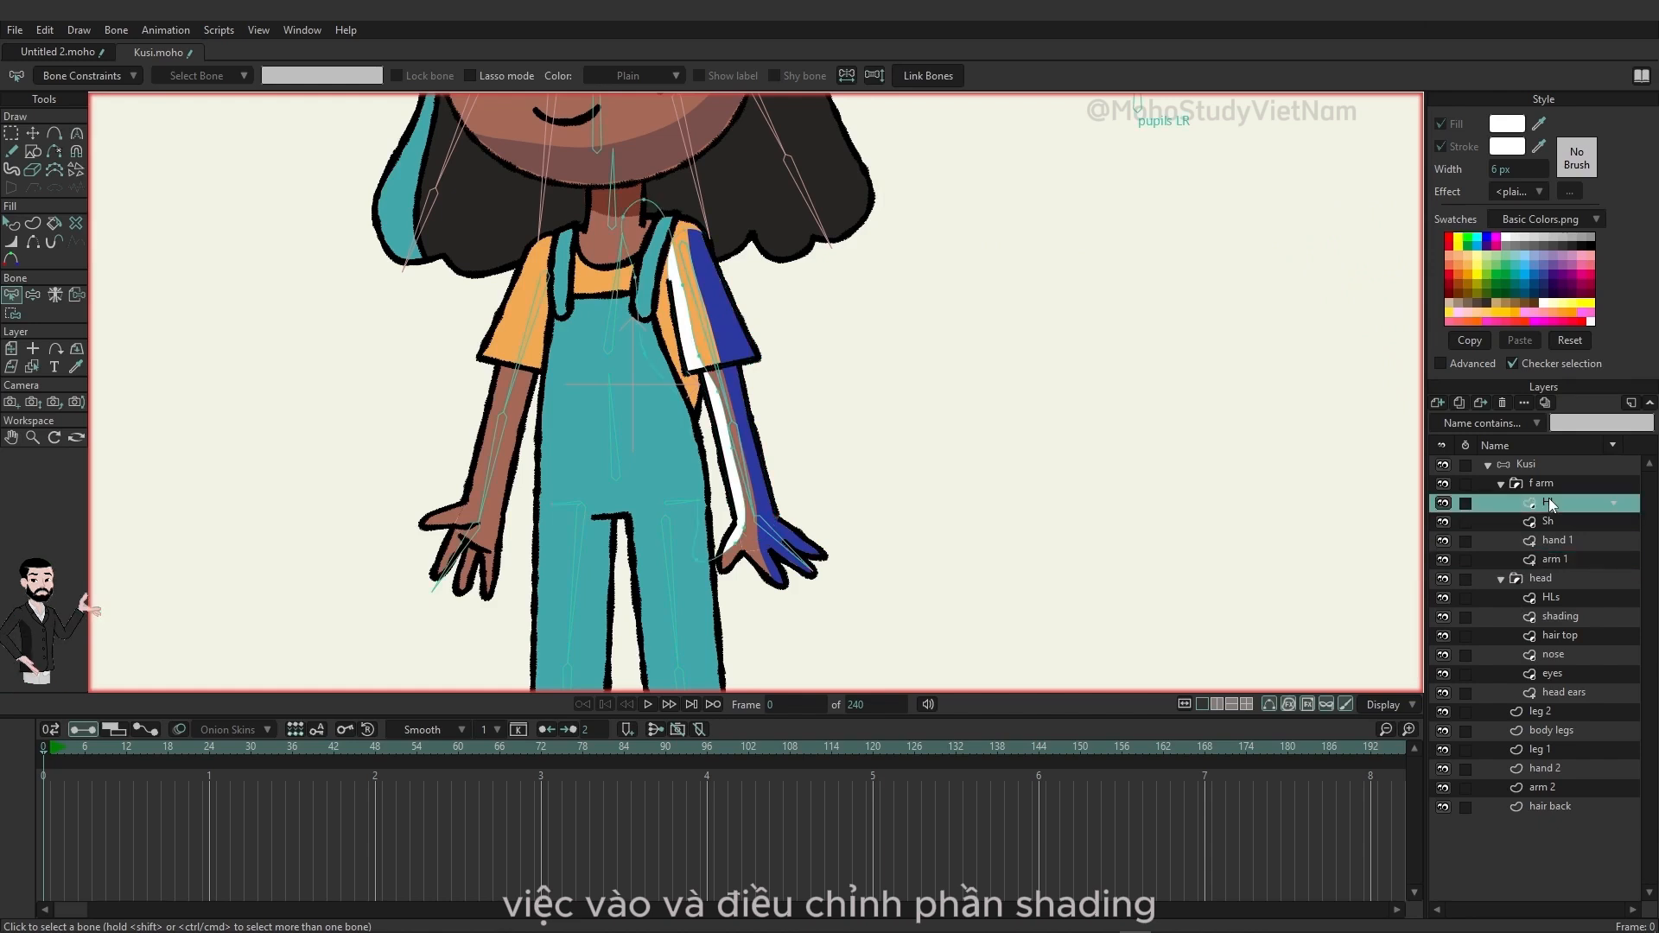
pyautogui.doubleClick(1548, 500)
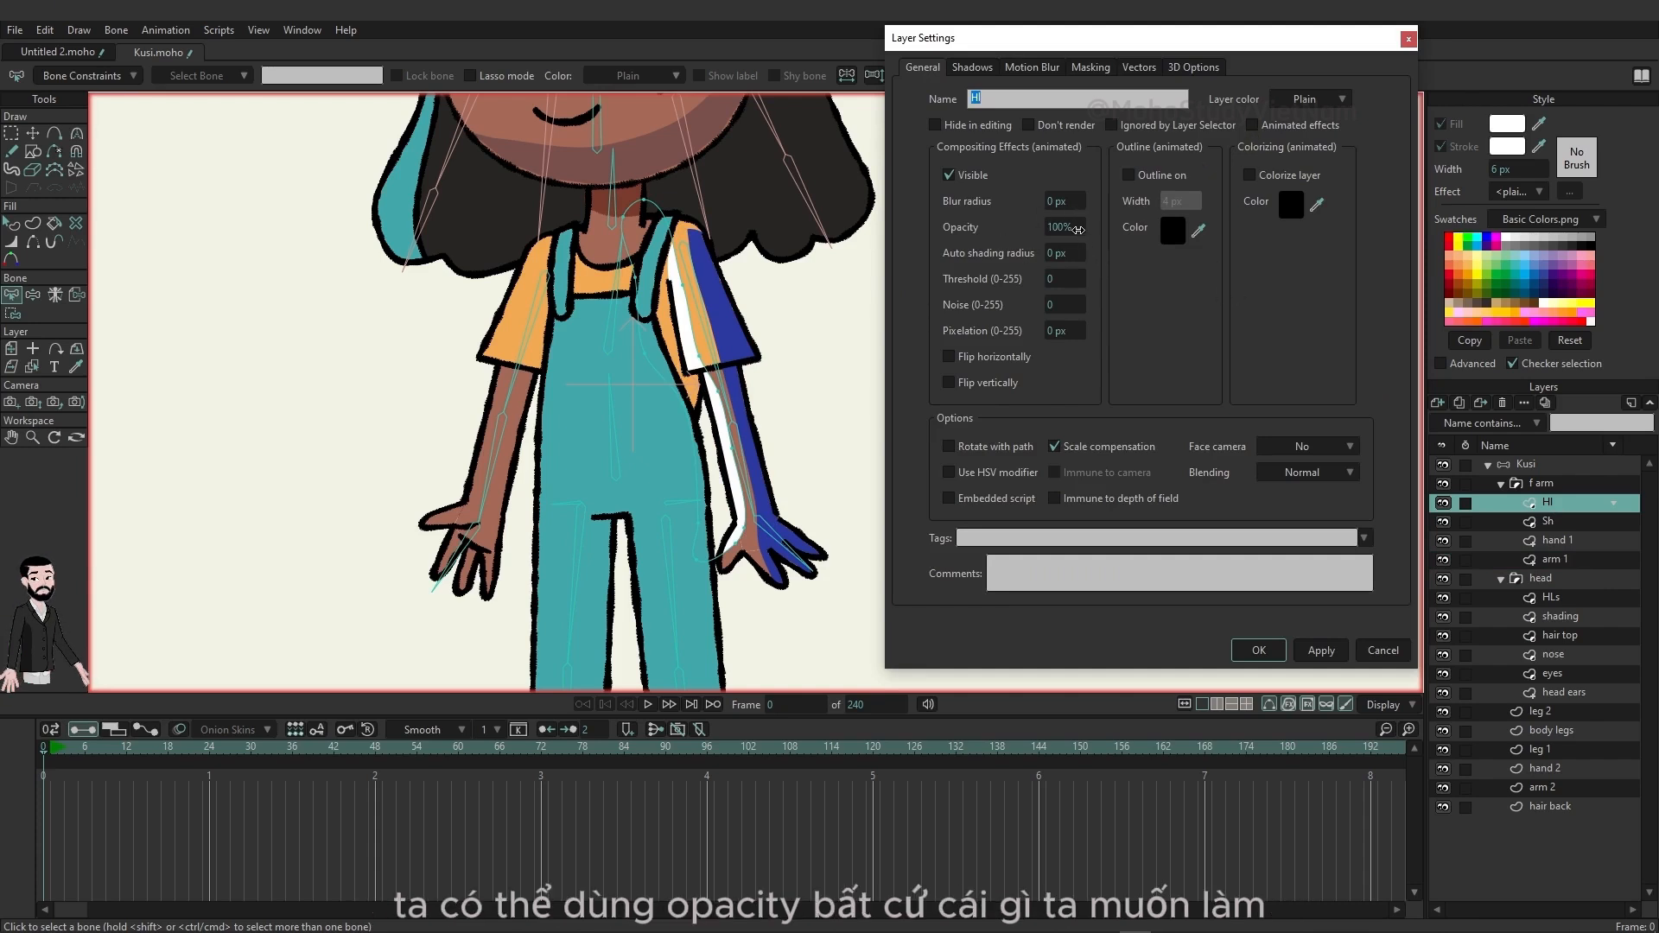
pyautogui.moveTo(1075, 222); pyautogui.dragTo(413, 230)
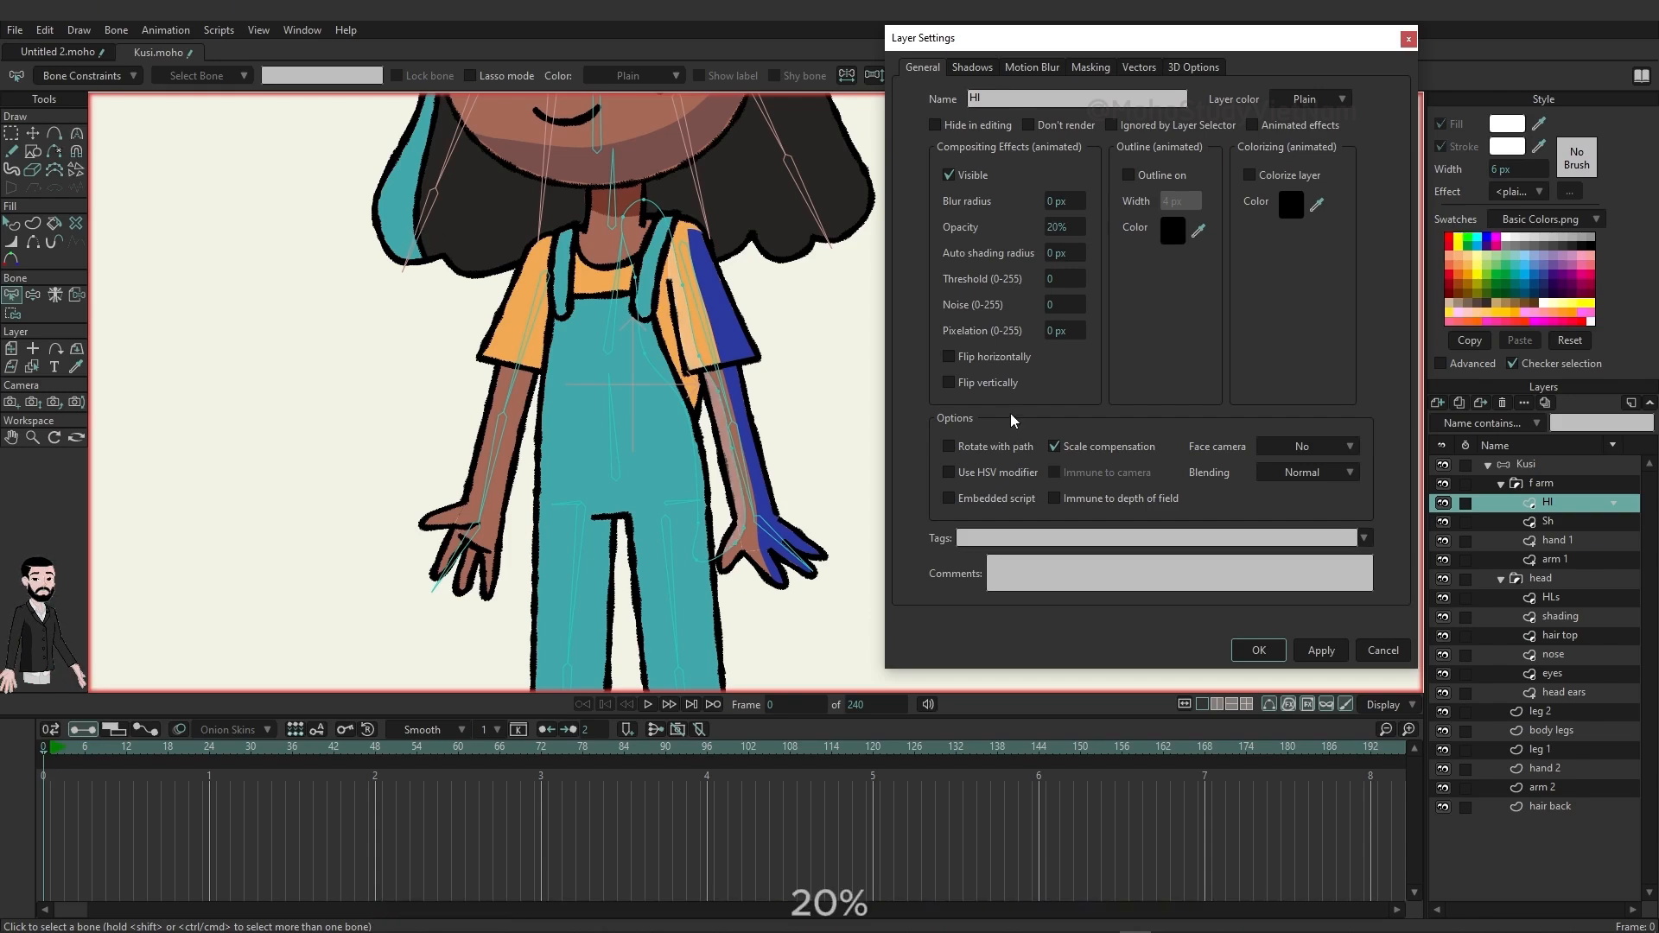
# Set the f arm group's Hl layer to Screen blending with 25% opacity and apply the settings.
pyautogui.click(1328, 475)
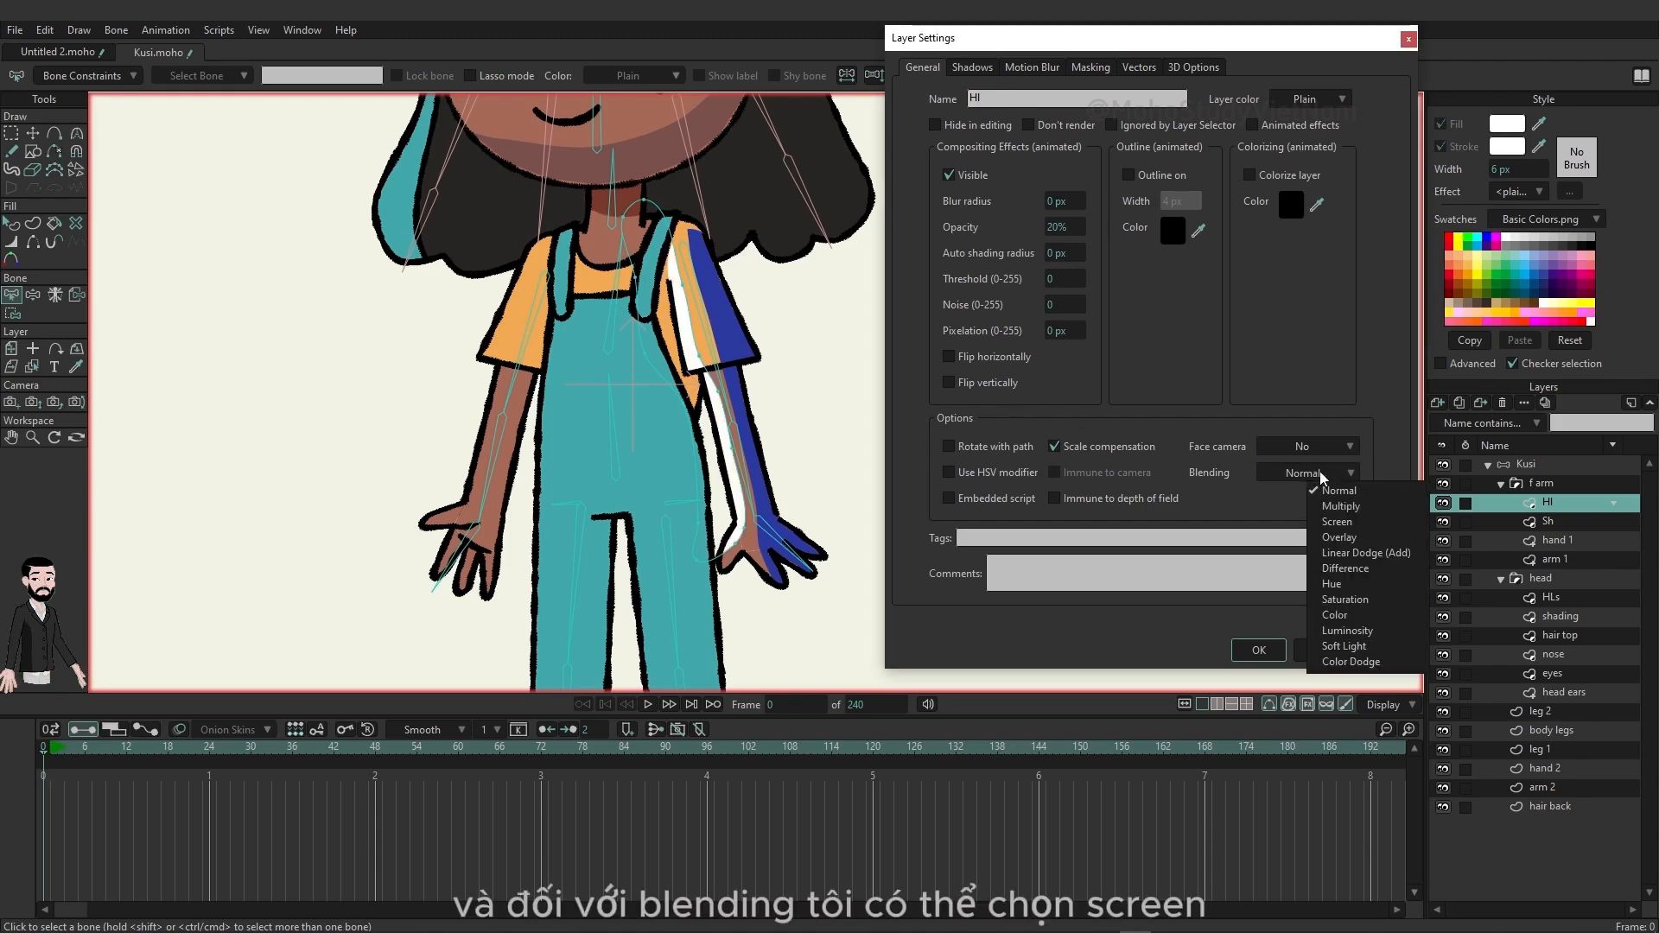
pyautogui.click(1368, 523)
pyautogui.moveTo(1089, 230); pyautogui.dragTo(1106, 224)
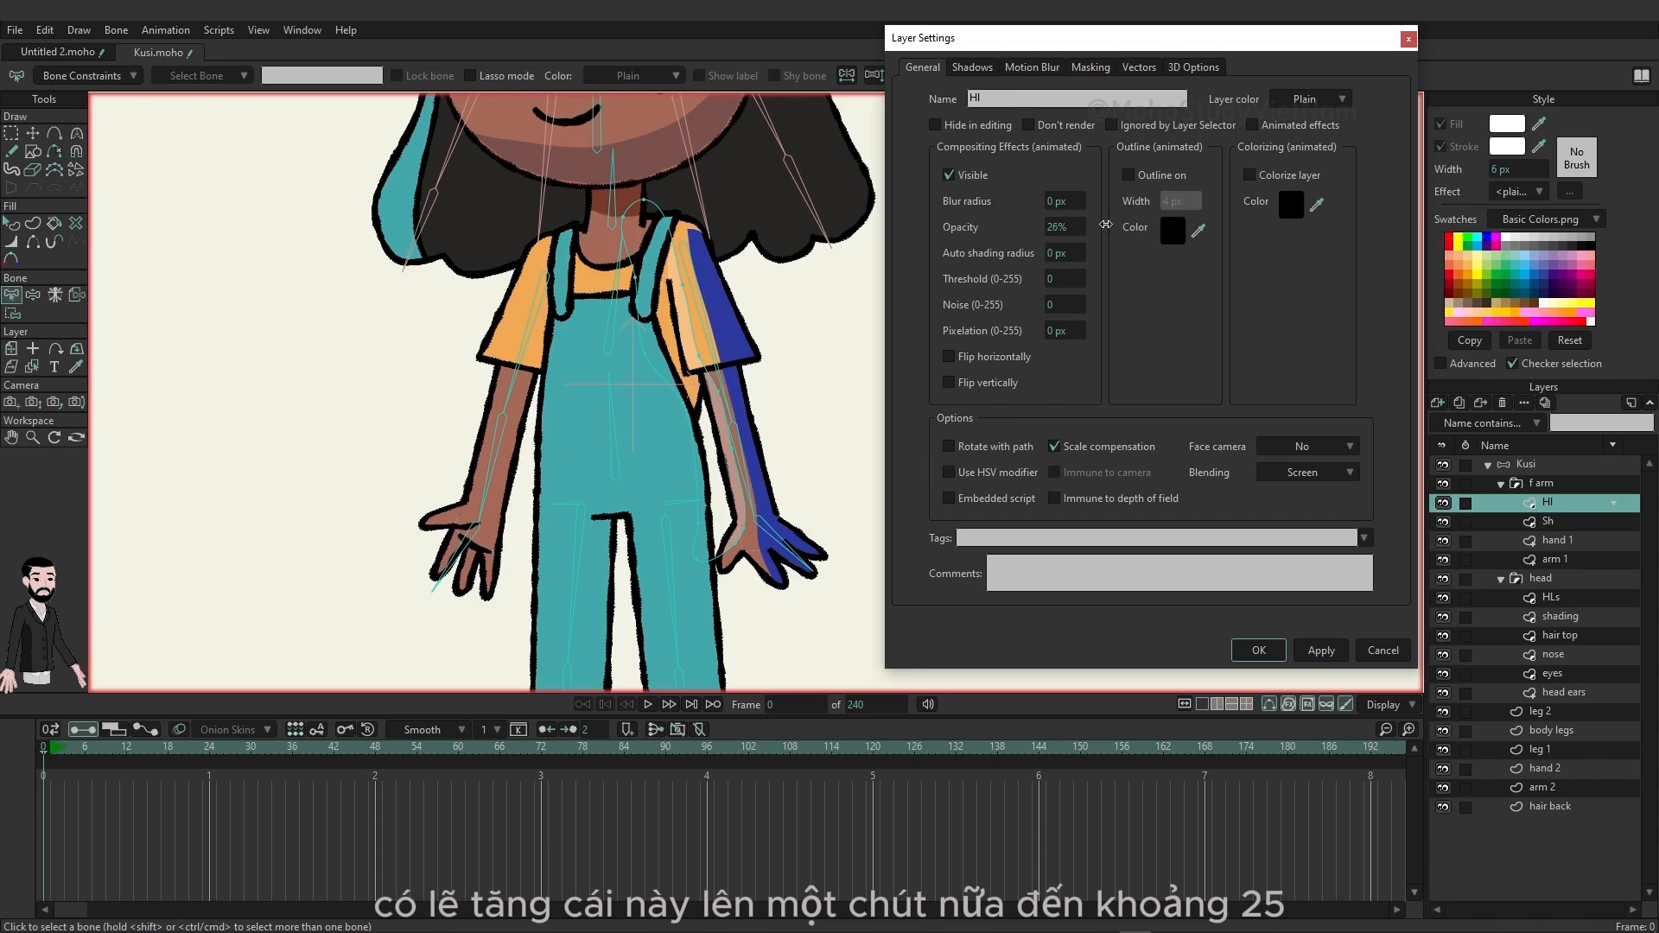
pyautogui.click(1320, 650)
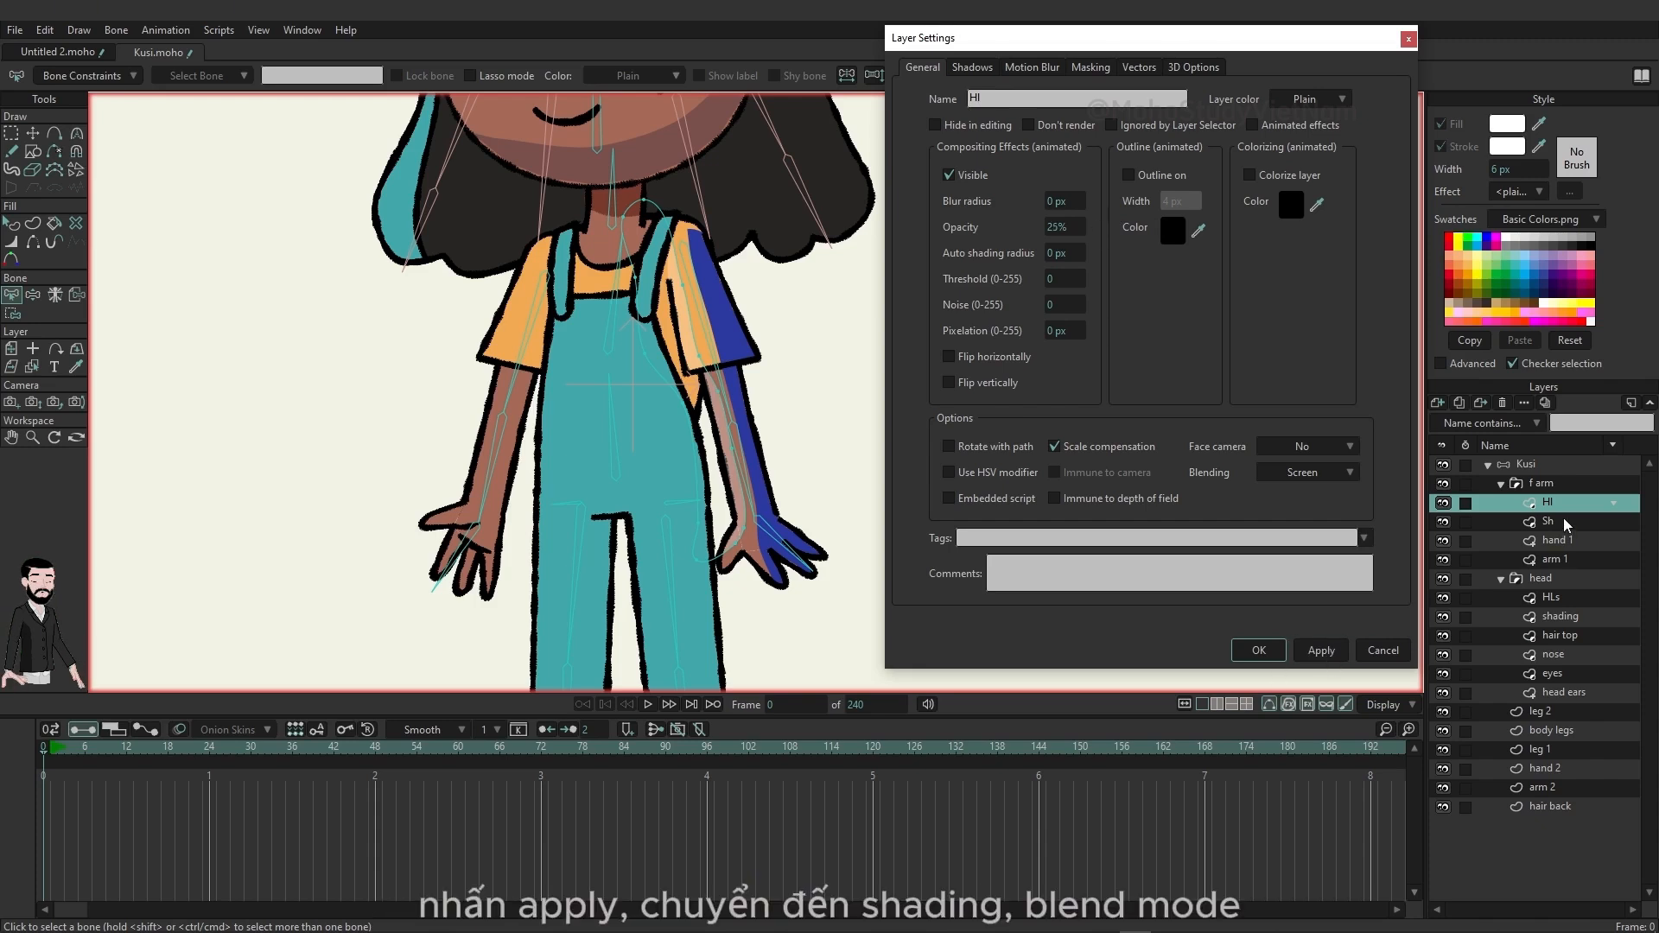
# Try Overlay blending on the f arm group's Sh layer, settle on Multiply, and reduce its opacity to about 26%.
pyautogui.click(1560, 521)
pyautogui.click(1346, 485)
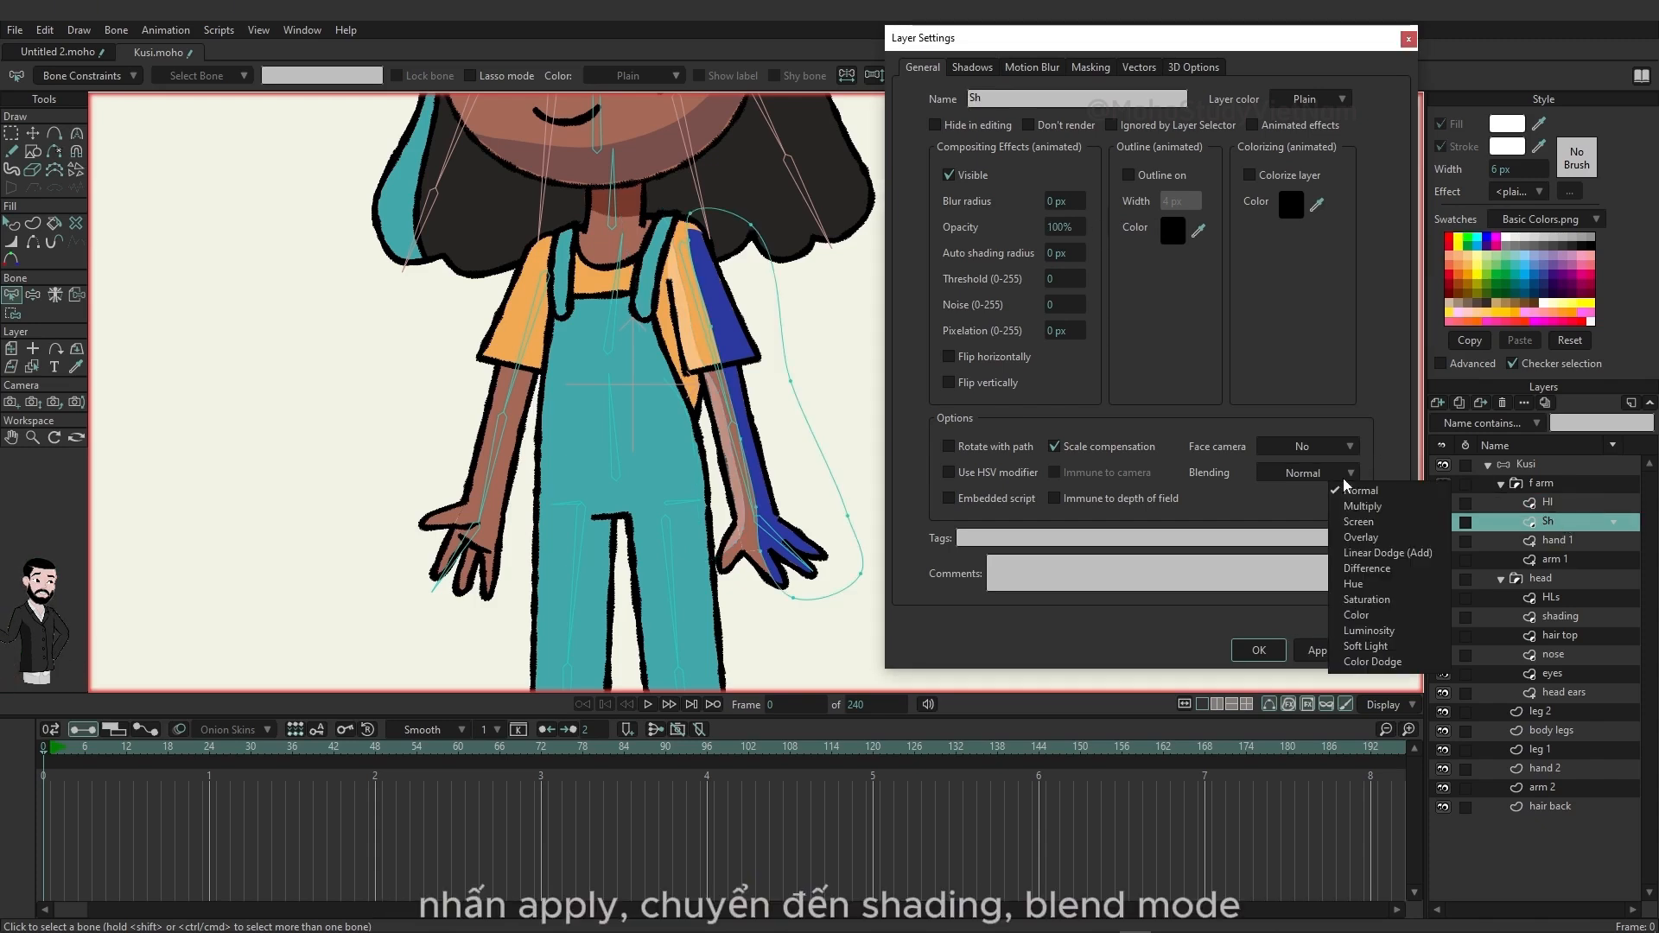
pyautogui.click(1392, 537)
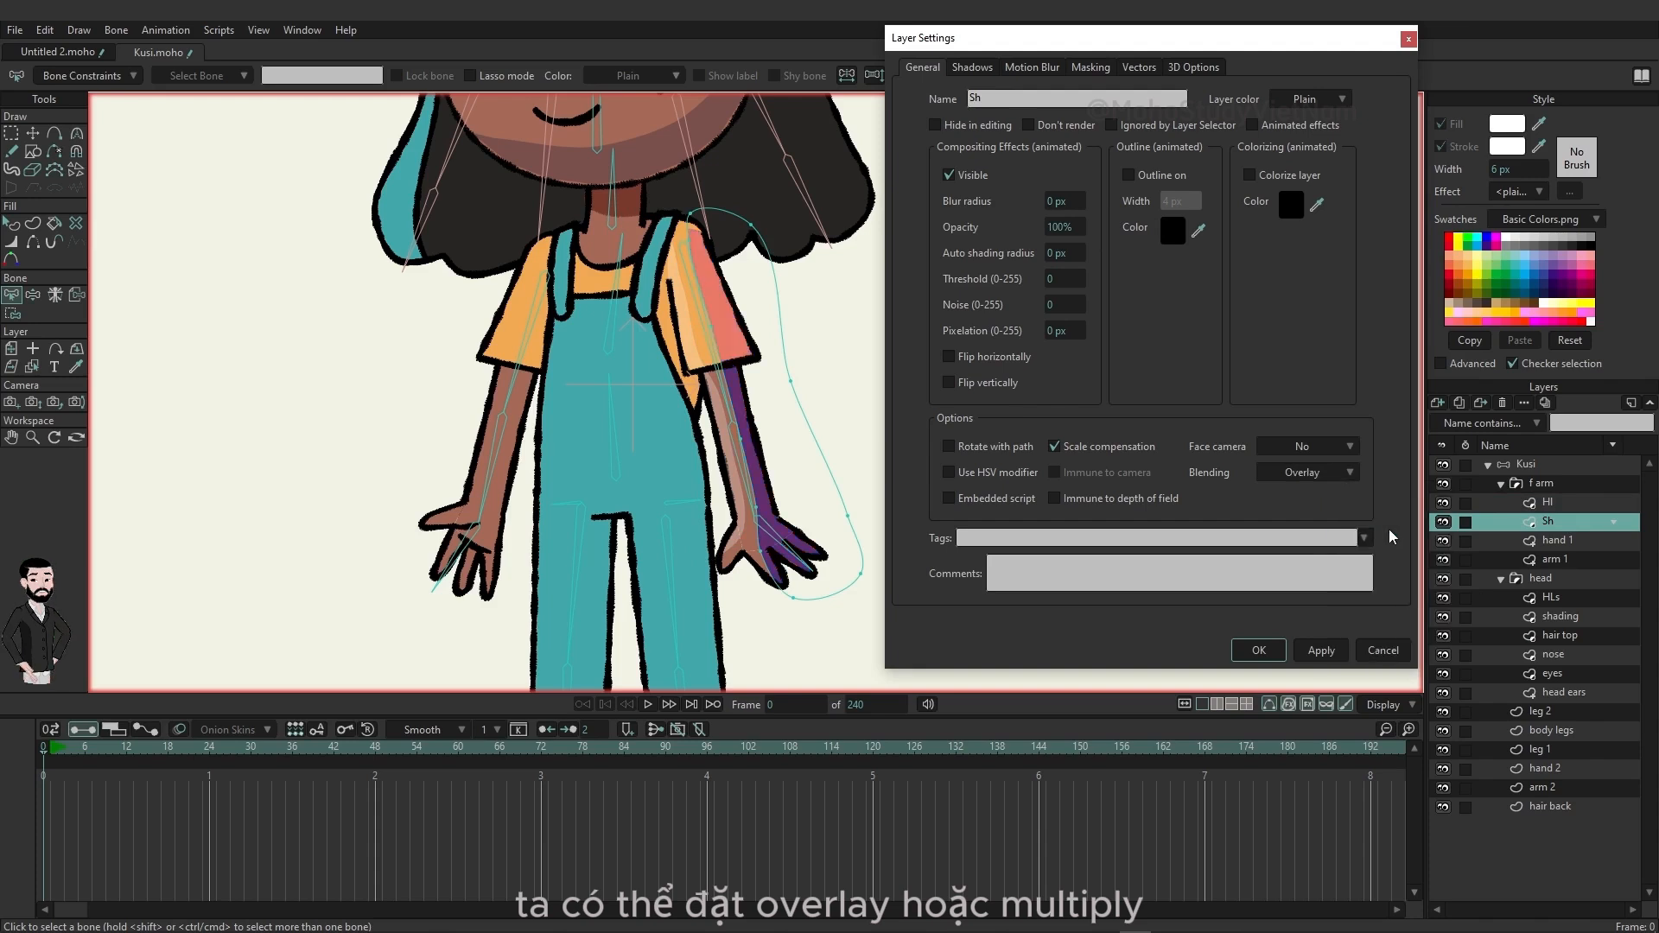
pyautogui.click(1340, 470)
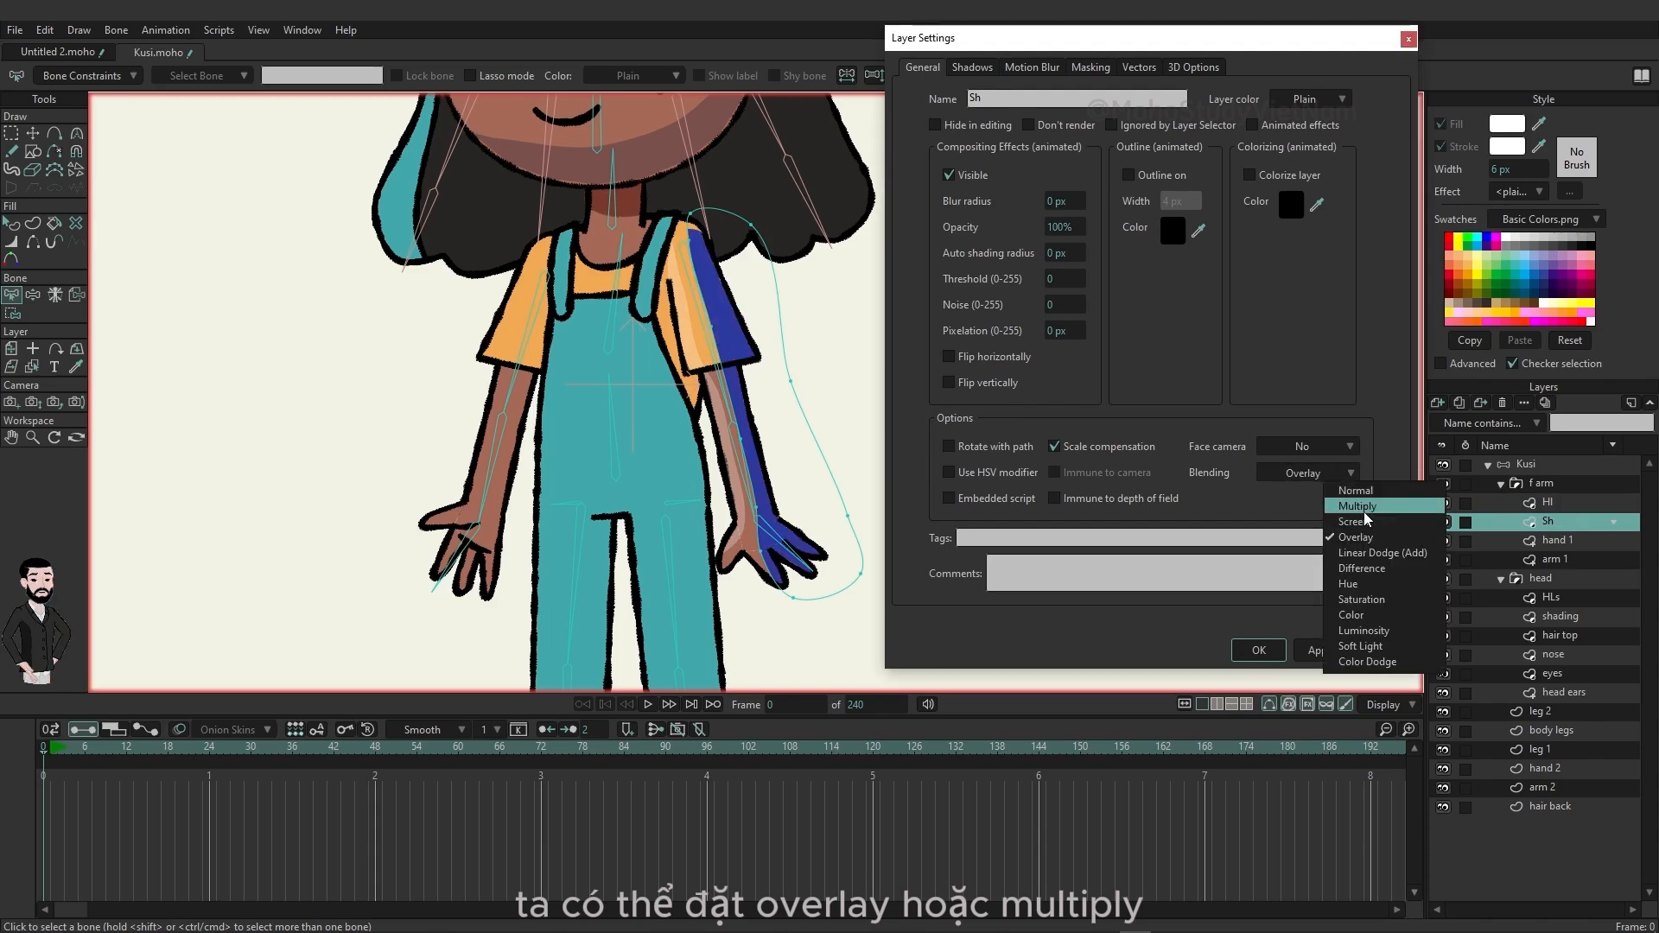
pyautogui.click(1365, 512)
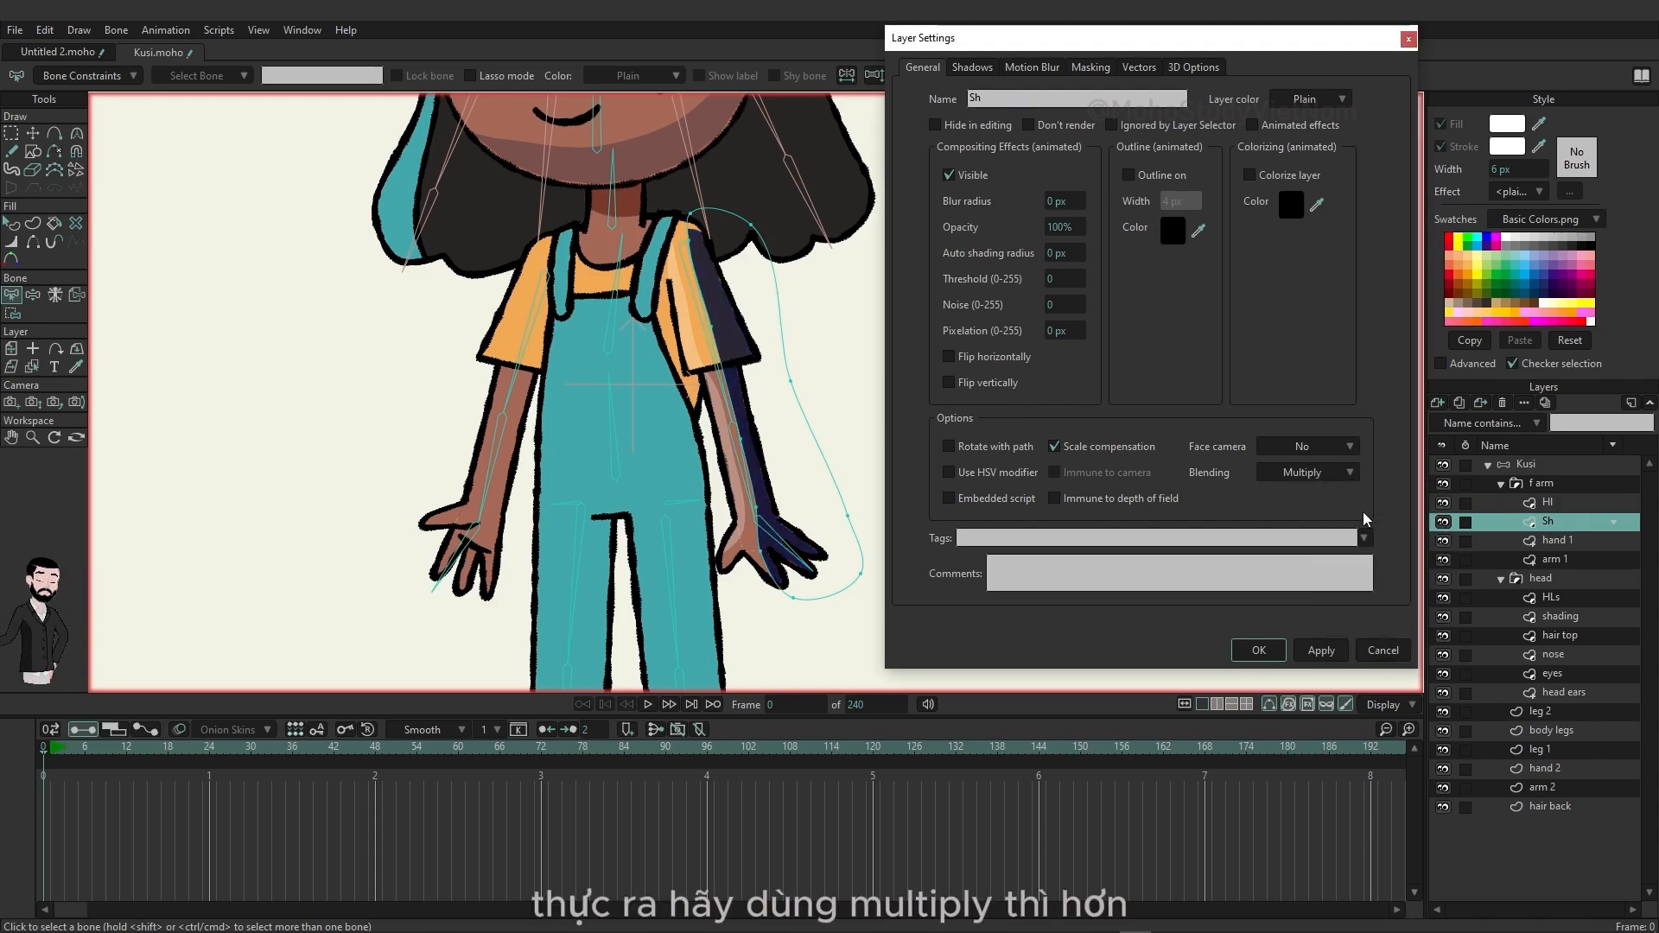
pyautogui.moveTo(1074, 223); pyautogui.dragTo(506, 227)
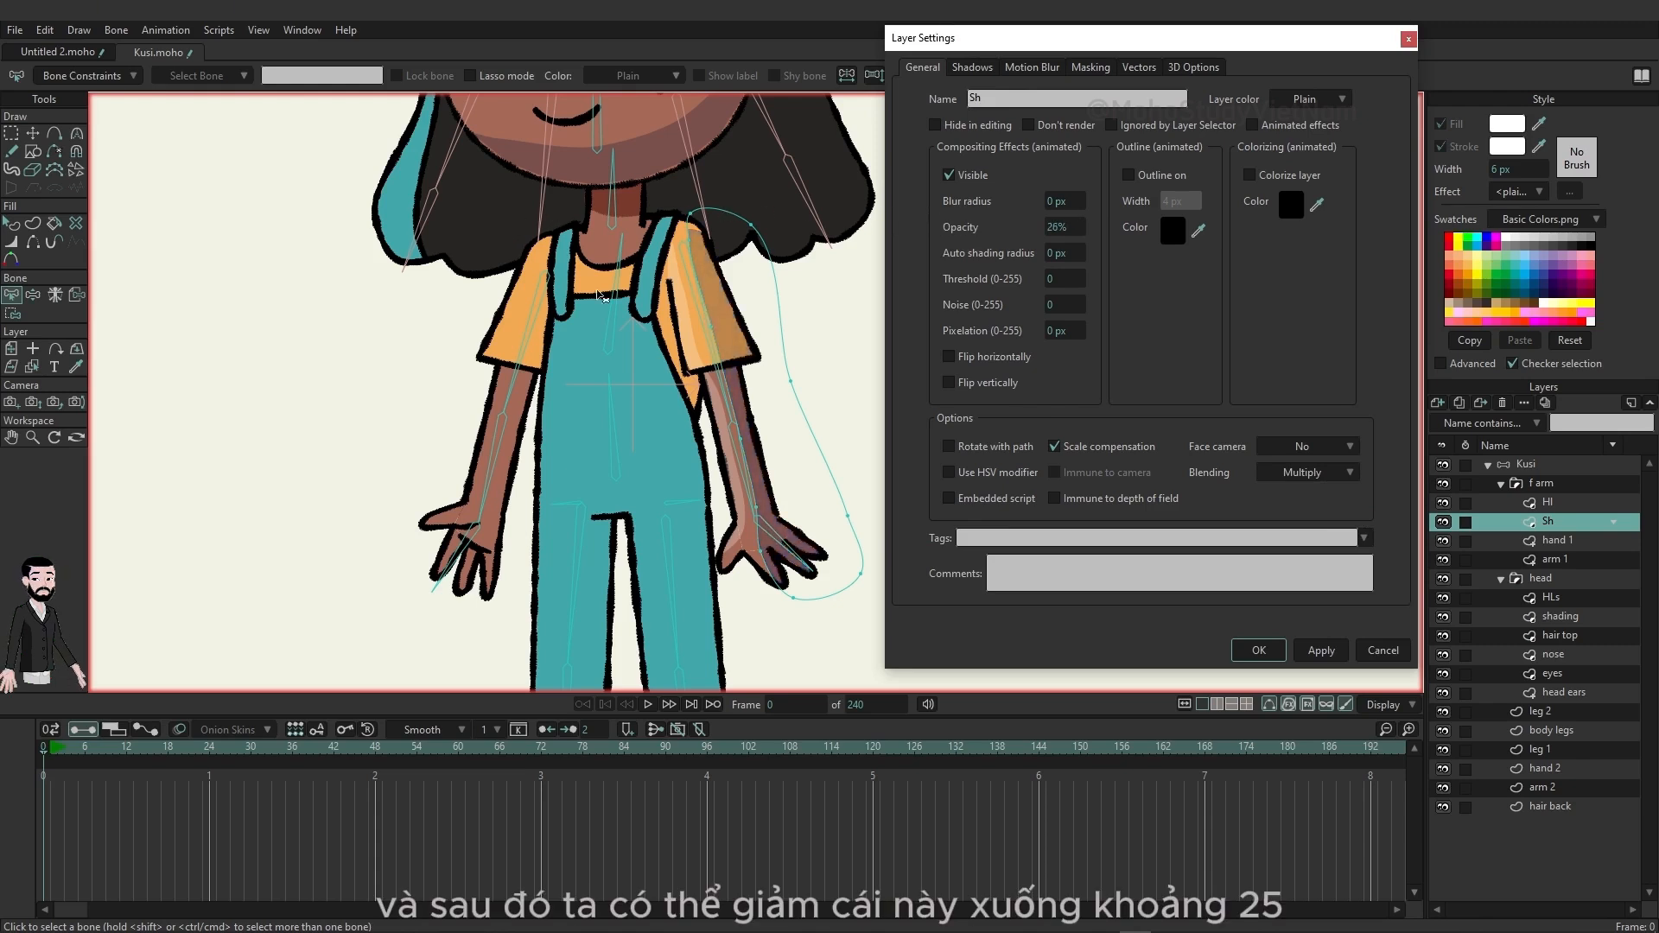
pyautogui.click(1259, 650)
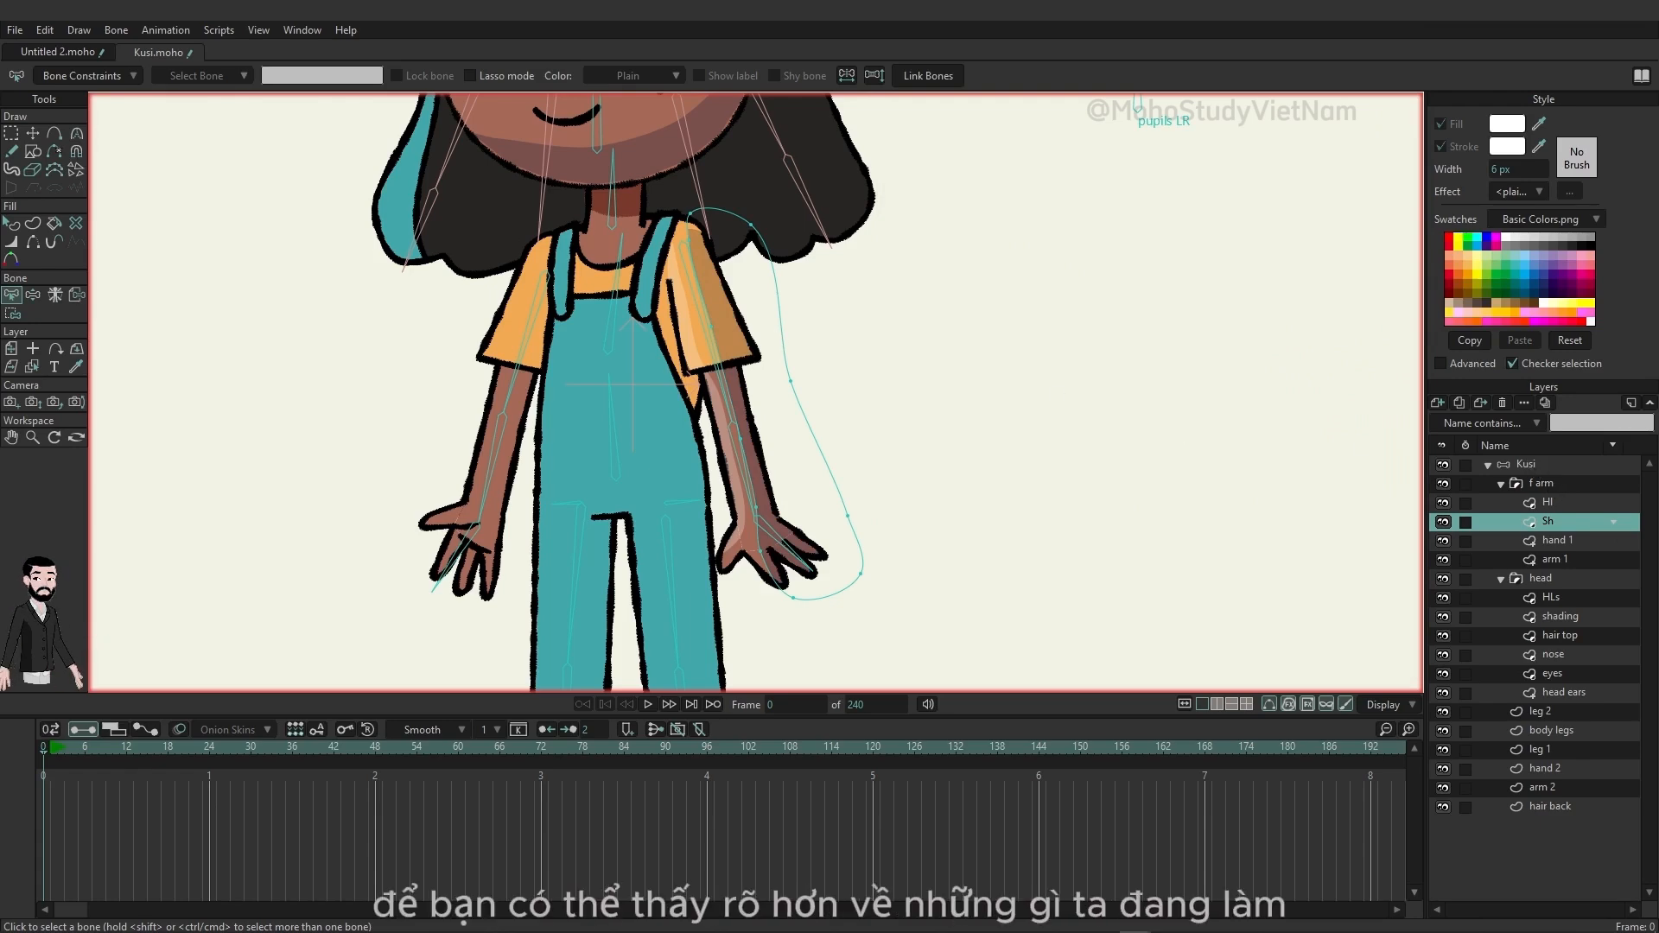
# Render a preview of the full character to check the head and front arm shading, and close the preview.
pyautogui.moveTo(0, 372); pyautogui.dragTo(893, 45)
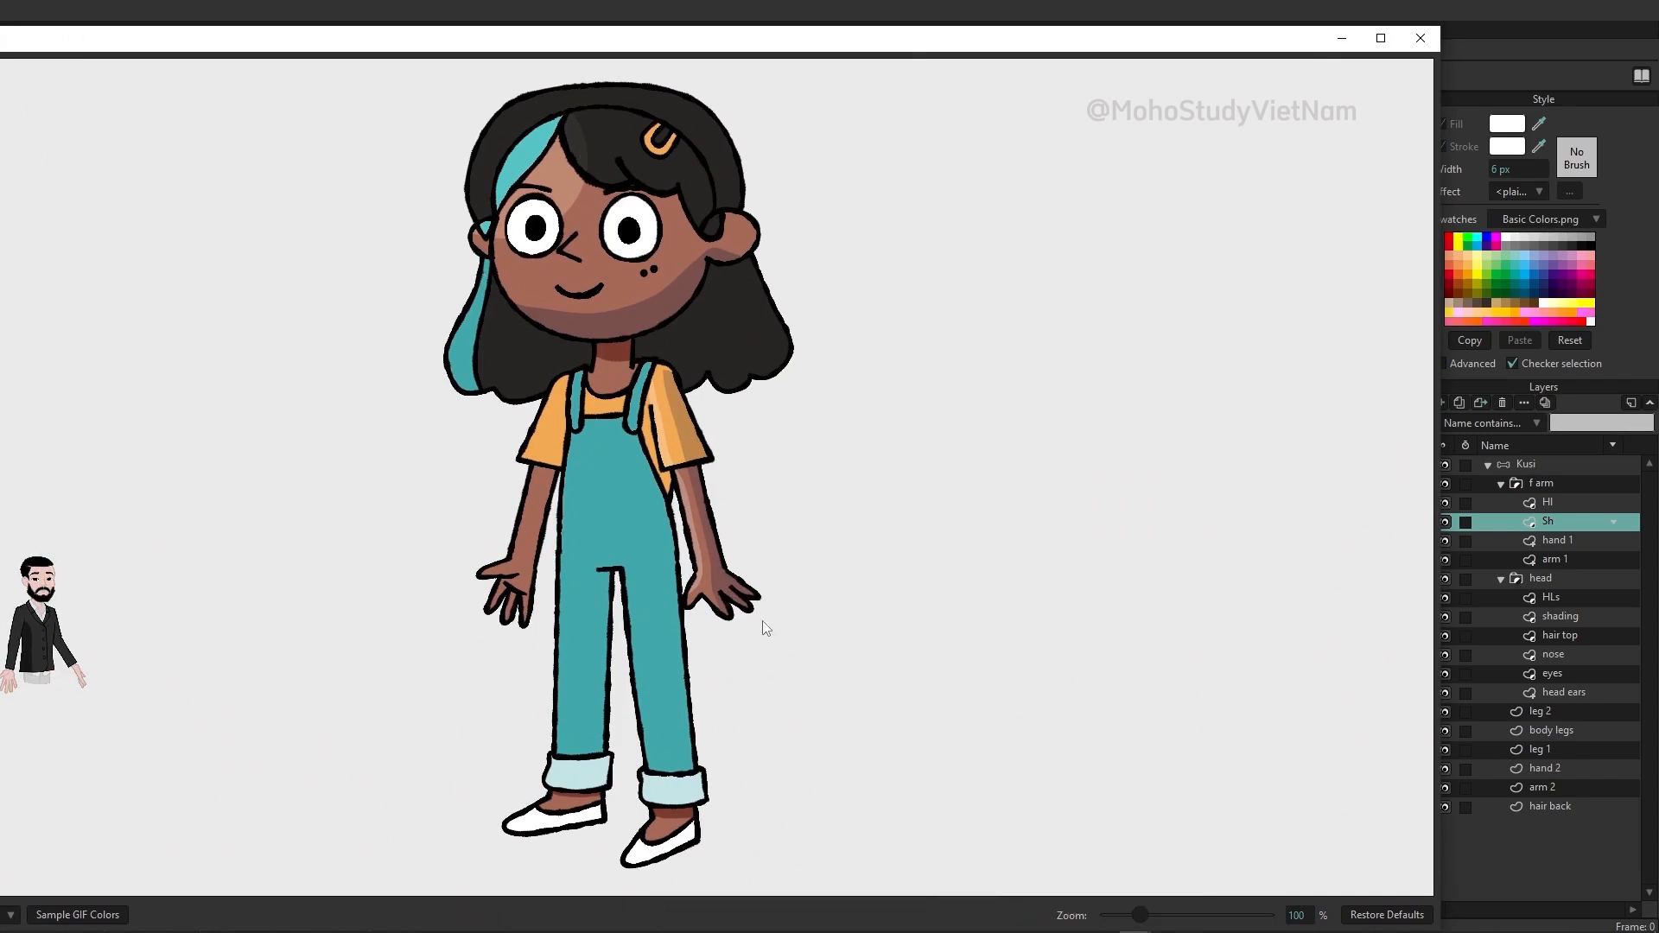
pyautogui.click(1420, 38)
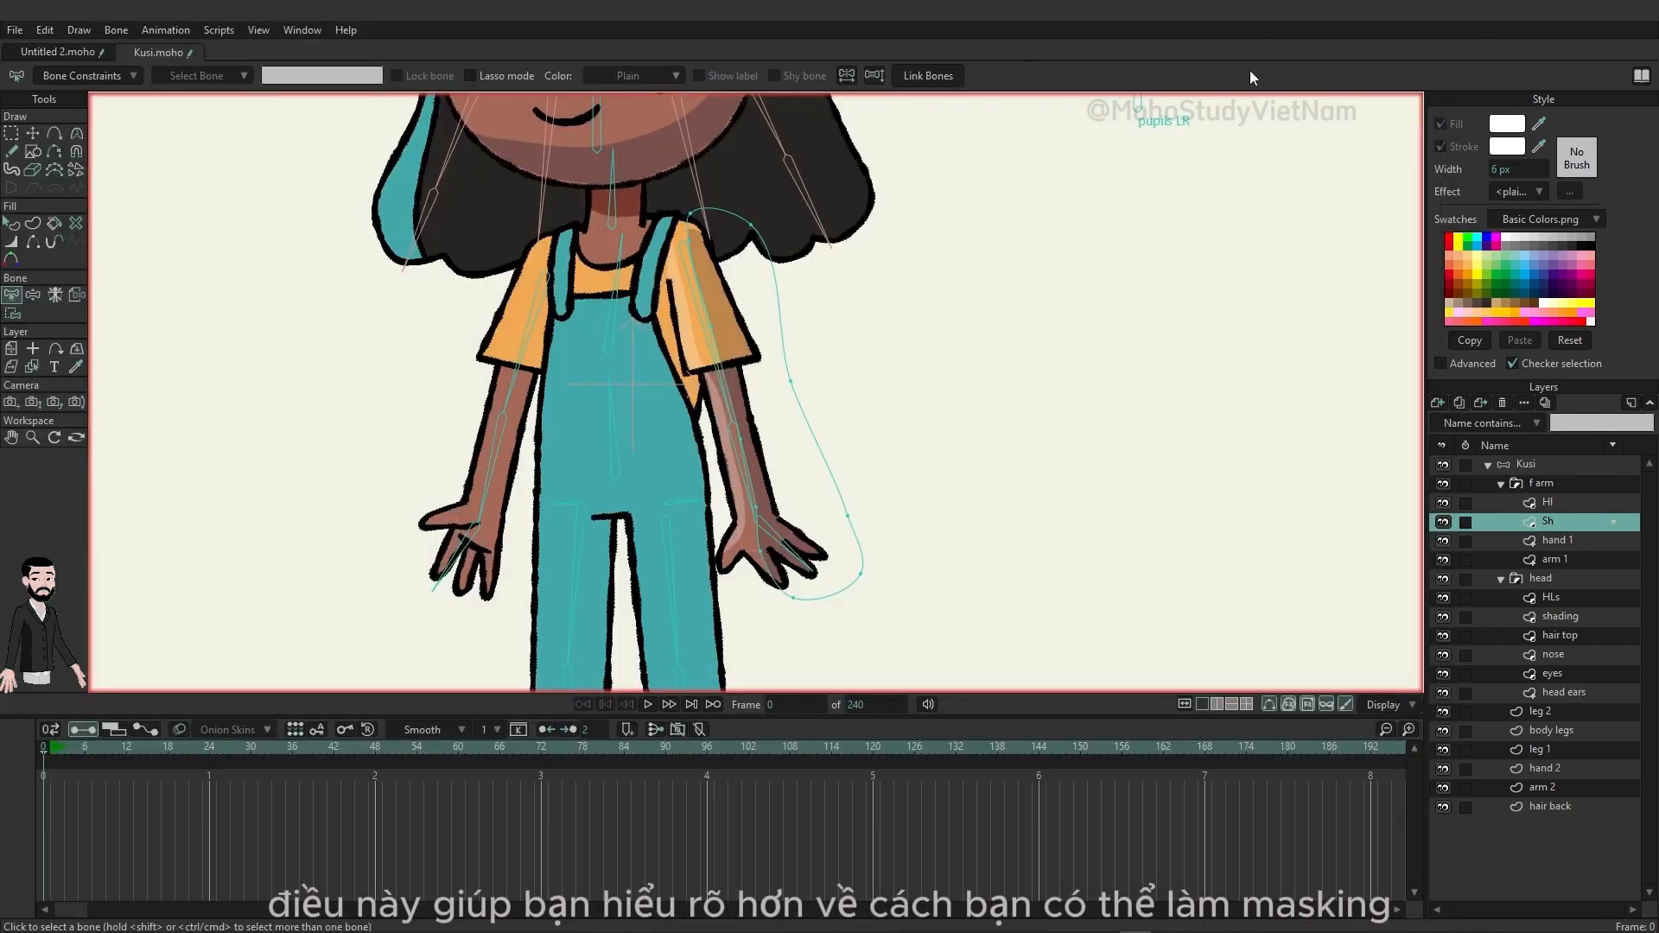